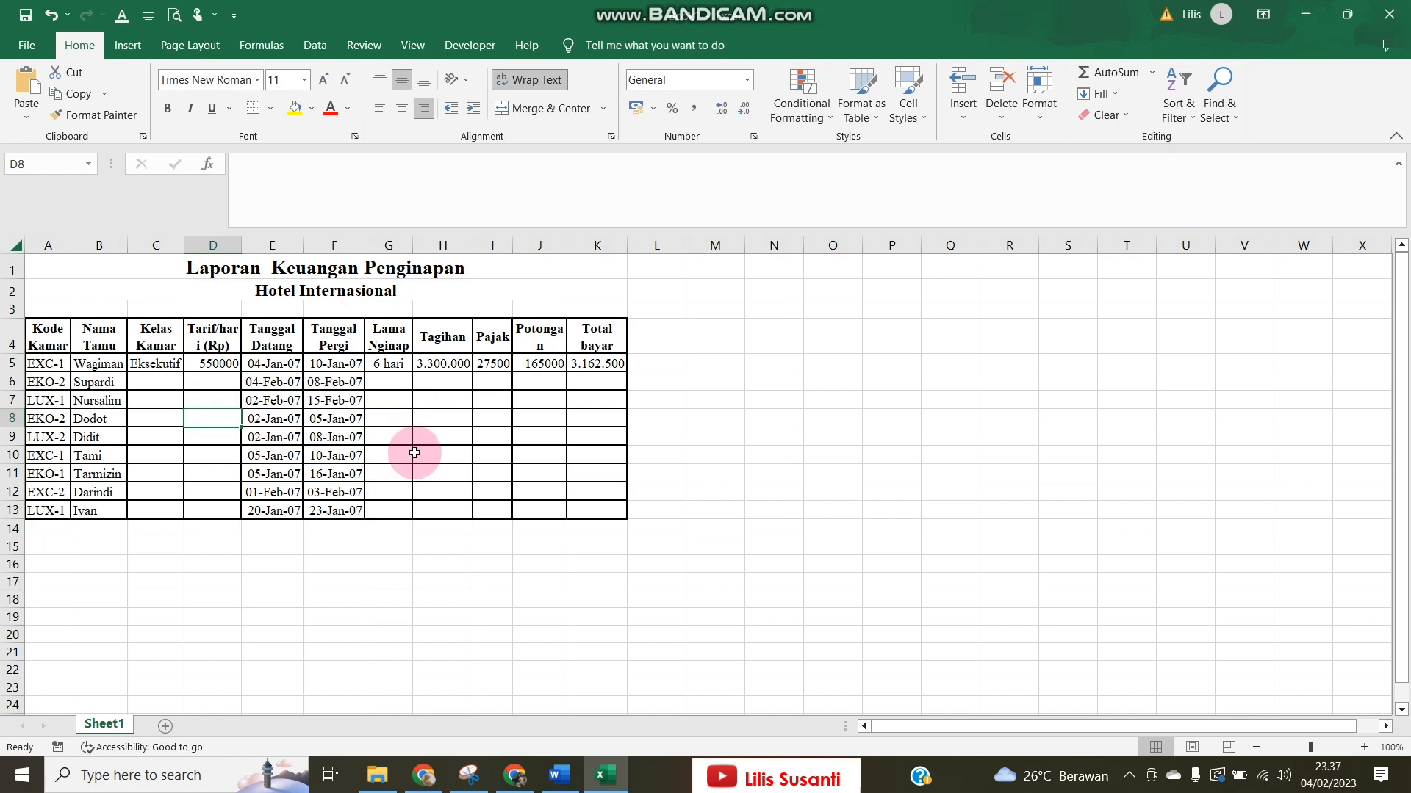
{"action": "left_click", "coordinate": [639, 420]}
{"action": "left_click", "coordinate": [401, 340]}
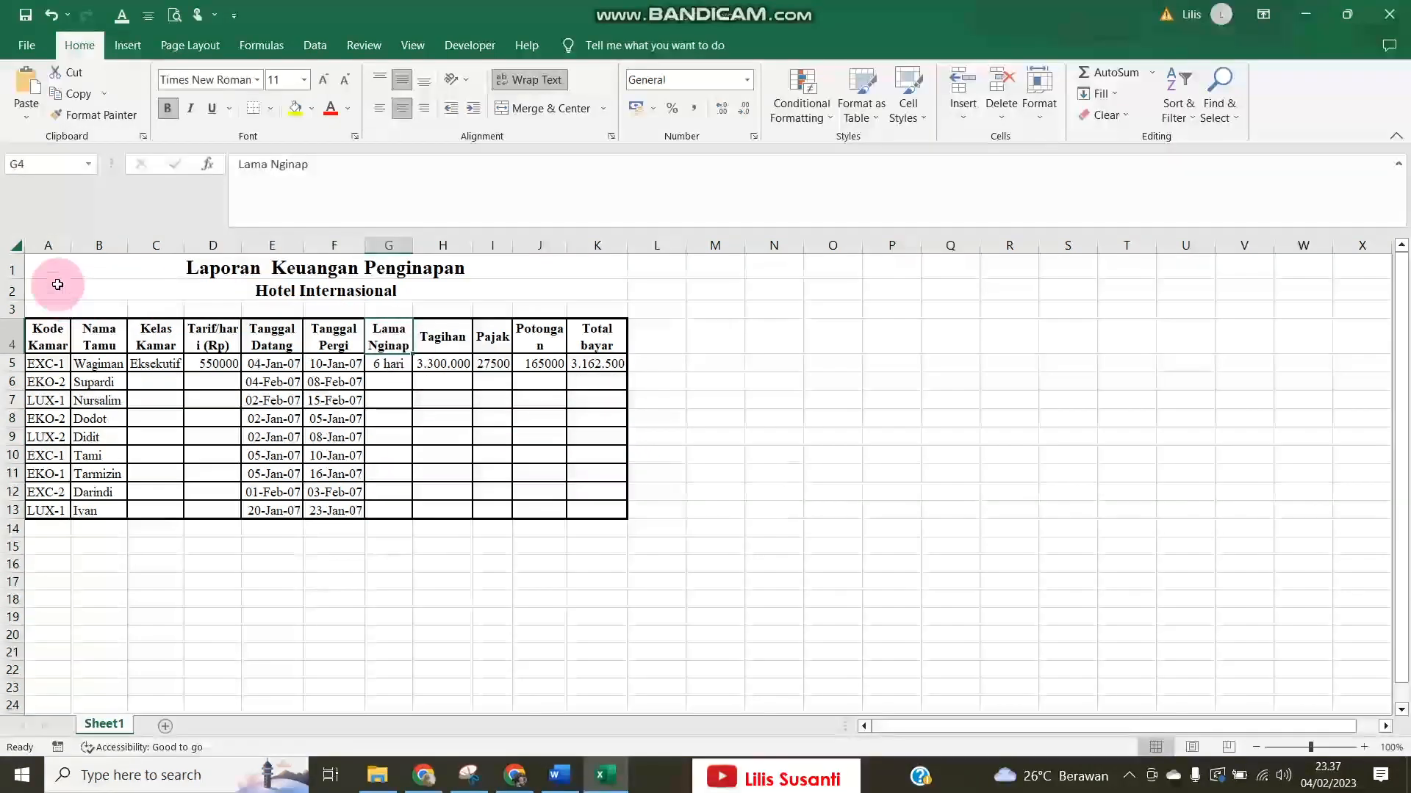
{"action": "left_click", "coordinate": [261, 386]}
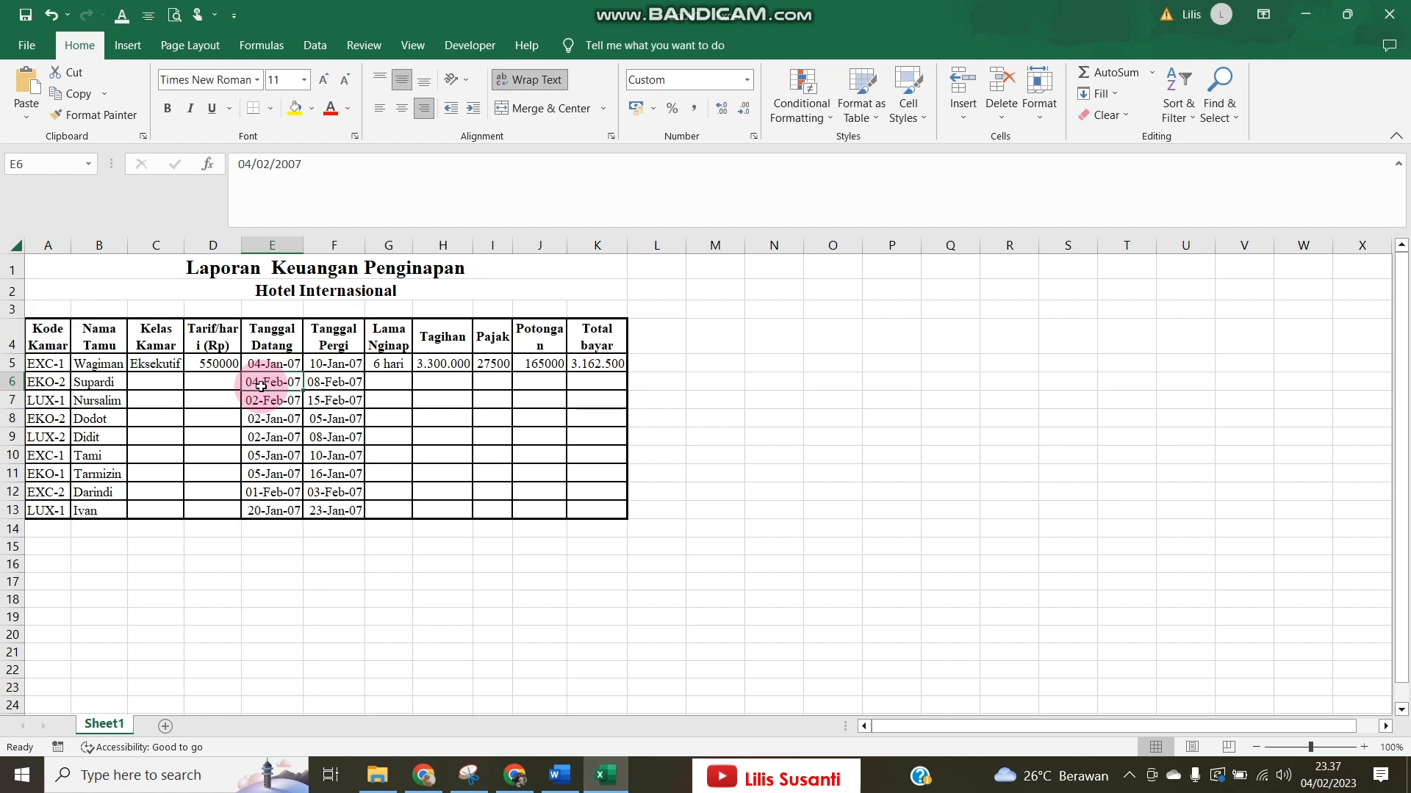
{"action": "left_click", "coordinate": [387, 336]}
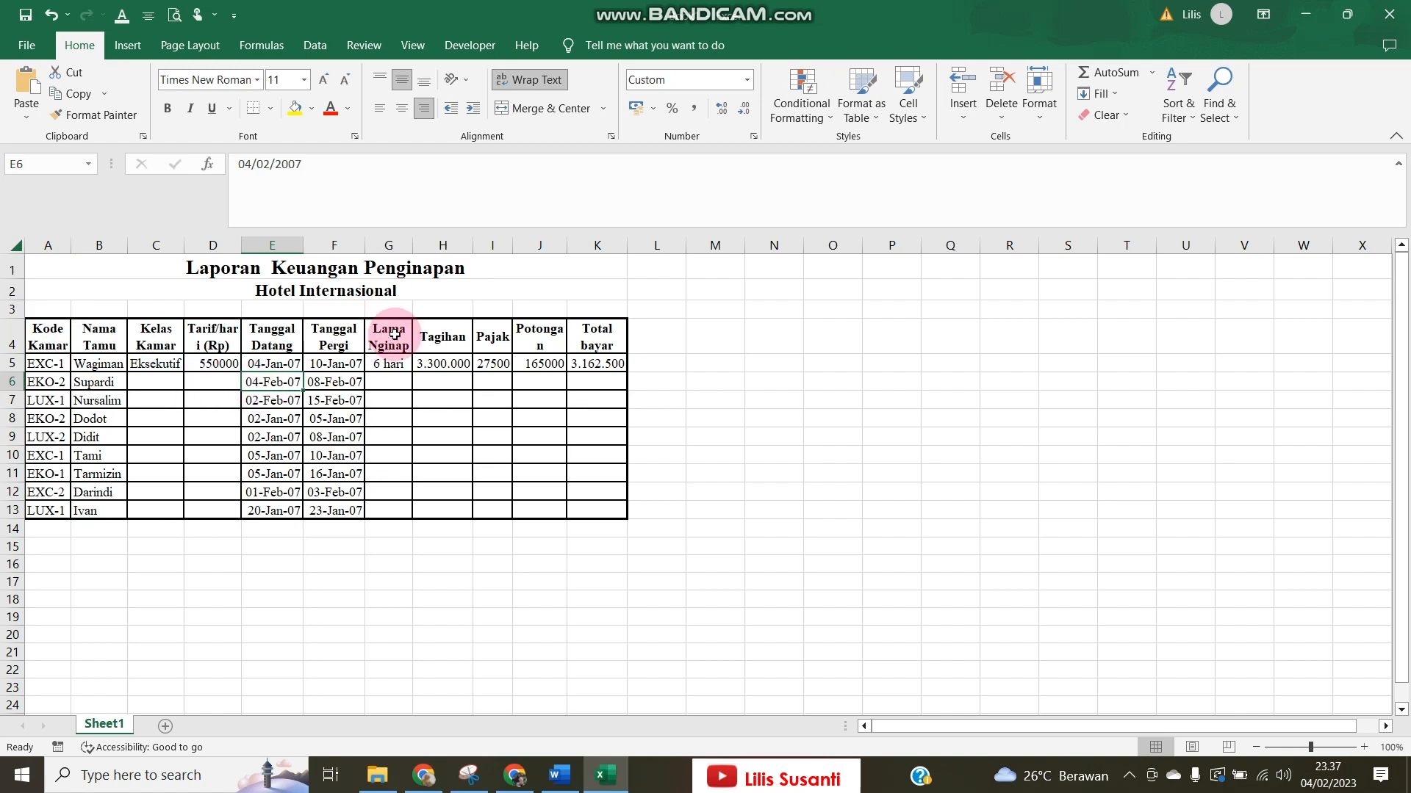
{"action": "left_click", "coordinate": [463, 332]}
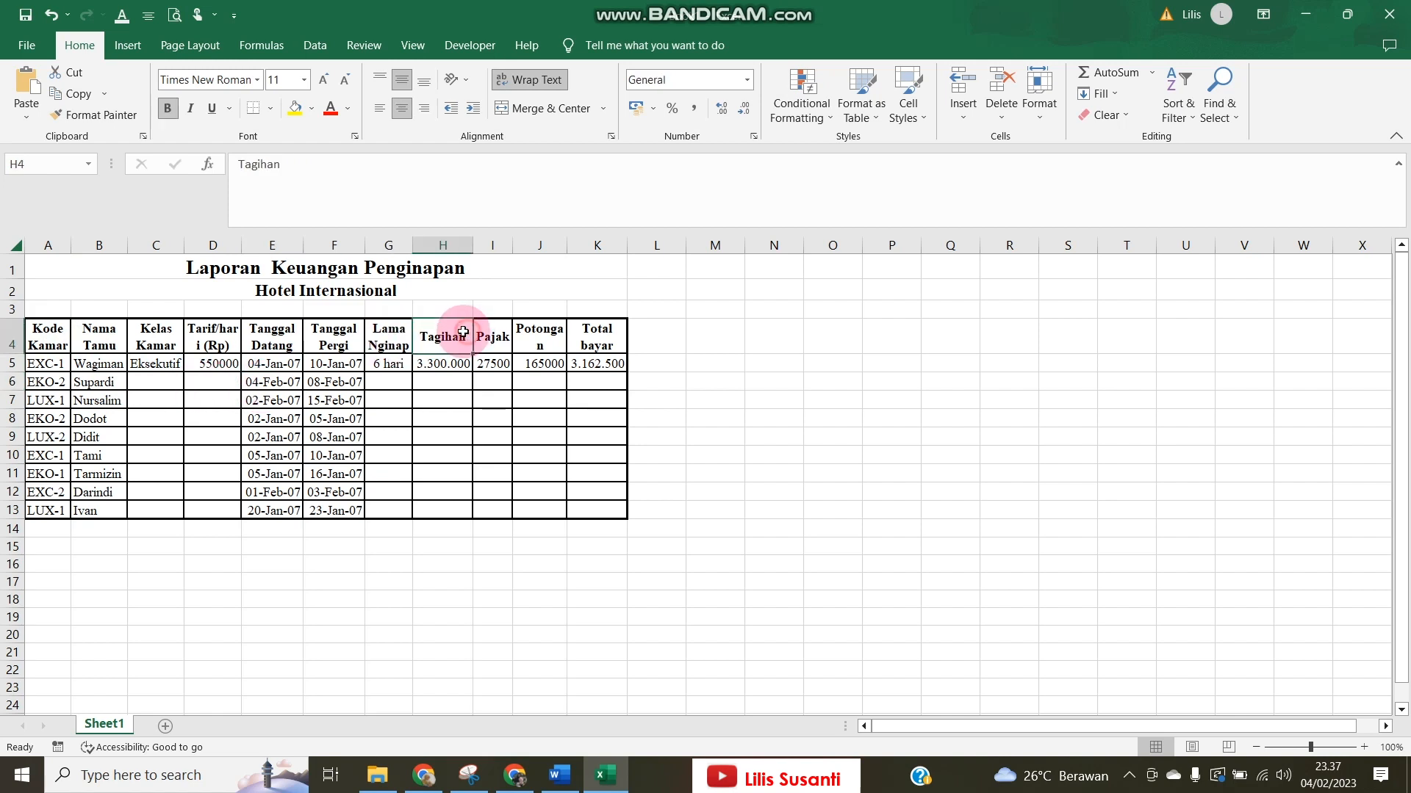
Copy the Tabel Data title and its room-rate table from the Word document into the Excel sheet starting at cell A16.
{"action": "left_click", "coordinate": [568, 783]}
{"action": "left_click", "coordinate": [221, 601]}
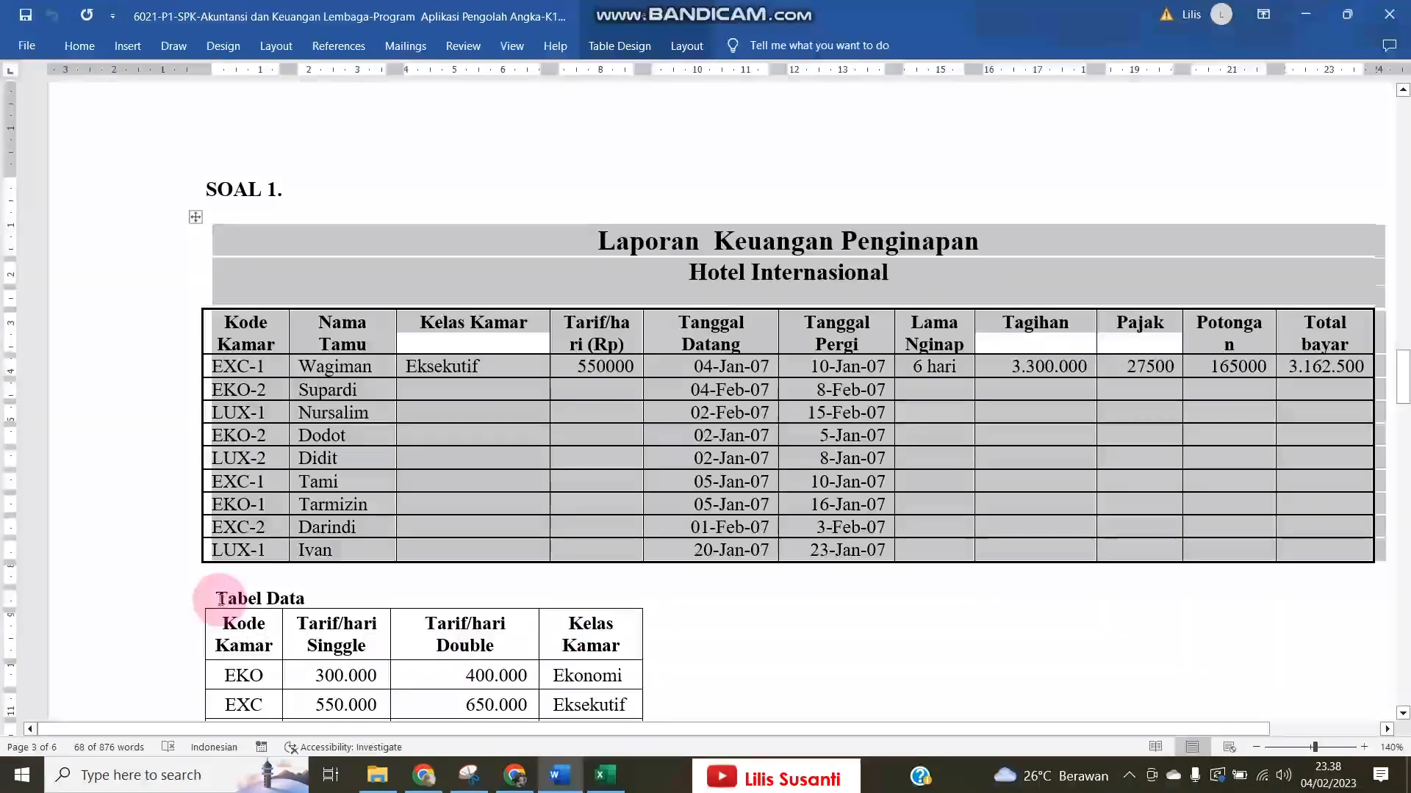
{"action": "left_click_drag", "start_coordinate": [219, 600], "coordinate": [629, 489]}
{"action": "key", "text": "ctrl+c"}
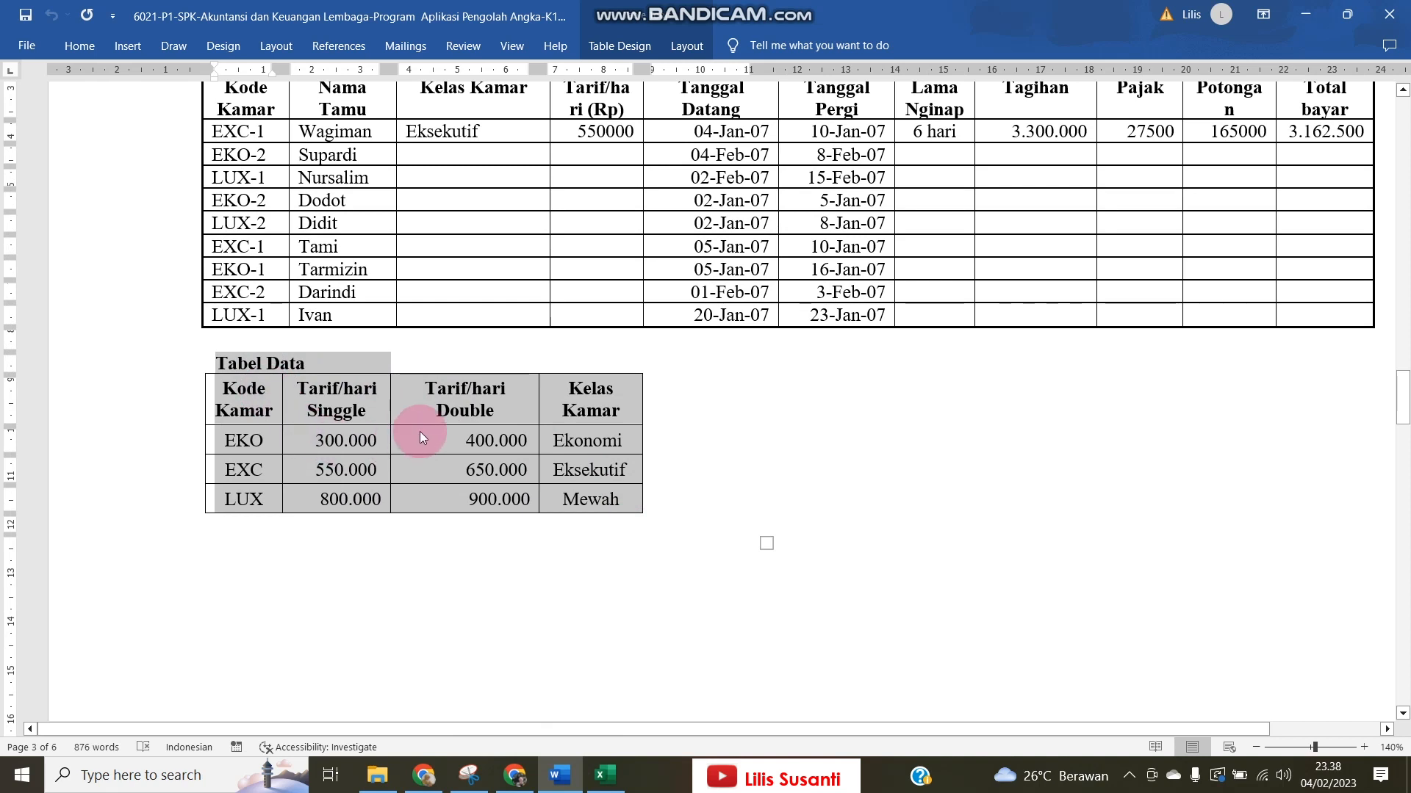
{"action": "left_click", "coordinate": [605, 775]}
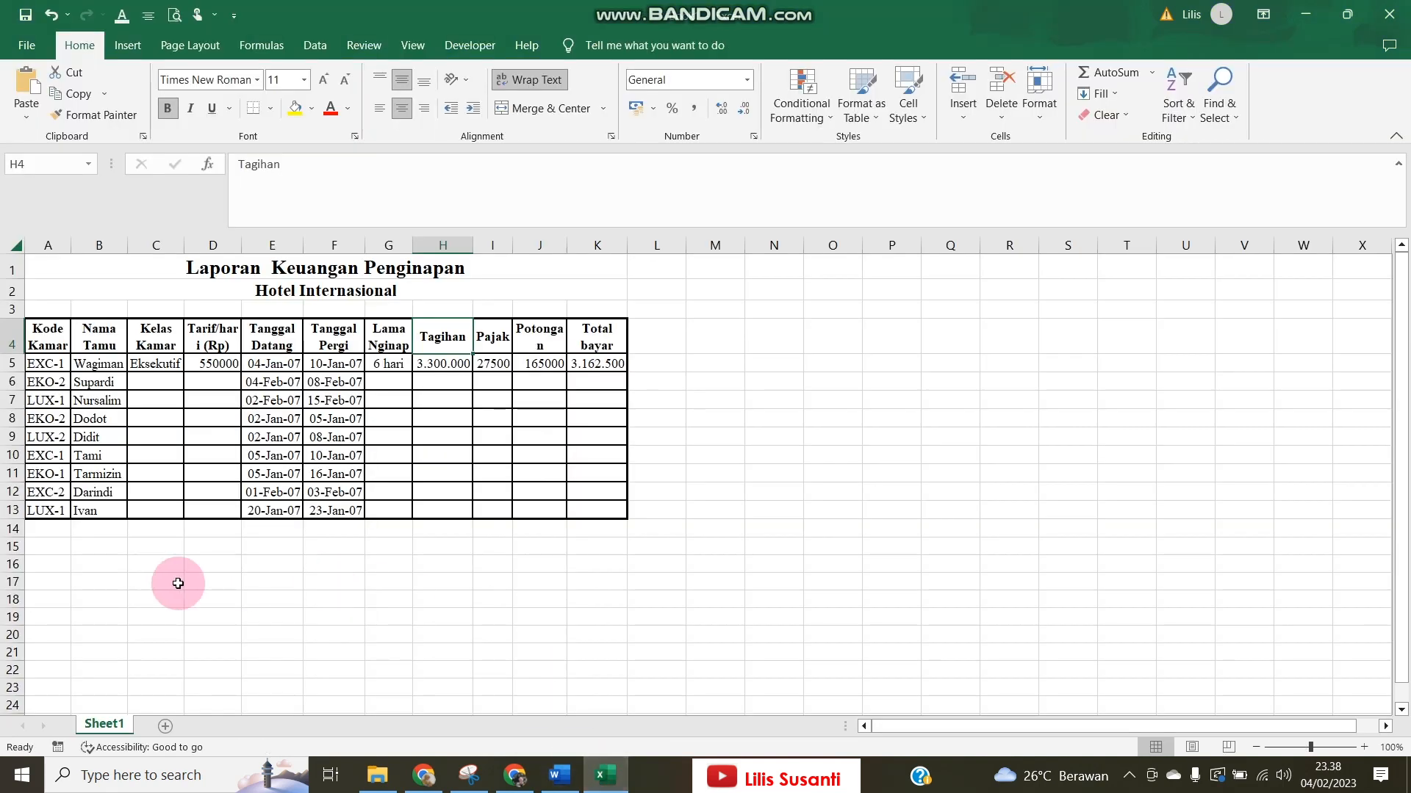
{"action": "left_click", "coordinate": [41, 560]}
{"action": "key", "text": "ctrl+v"}
{"action": "left_click", "coordinate": [190, 610]}
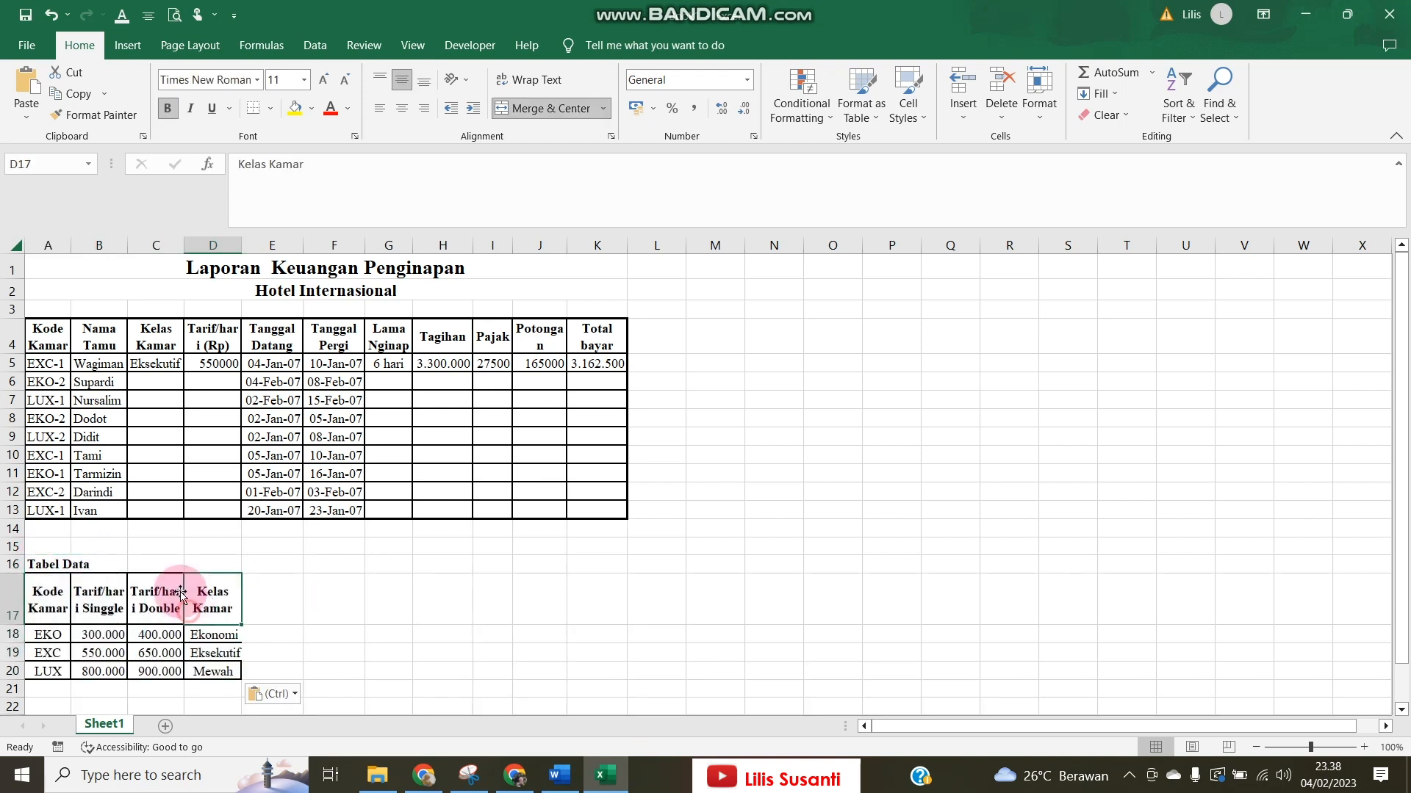
Enlarge the worksheet view to 220% for reading the hotel report.
{"action": "left_click", "coordinate": [157, 471]}
{"action": "left_click", "coordinate": [451, 401]}
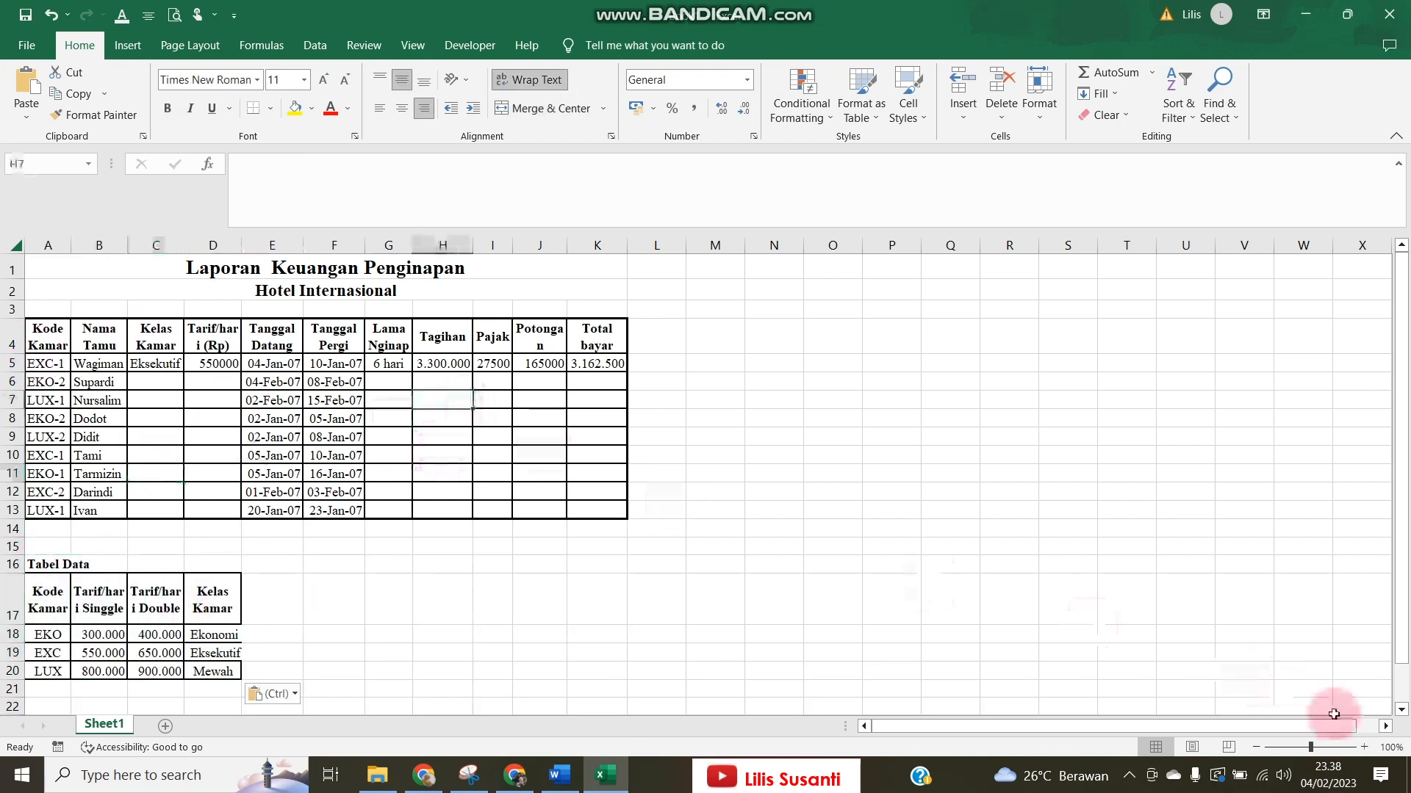
{"action": "left_click", "coordinate": [1364, 747]}
{"action": "left_click", "coordinate": [1364, 747]}
{"action": "left_click", "coordinate": [1363, 747]}
{"action": "left_click", "coordinate": [1364, 747]}
{"action": "left_click", "coordinate": [1364, 747]}
{"action": "left_click", "coordinate": [1364, 747]}
{"action": "left_click", "coordinate": [1363, 747]}
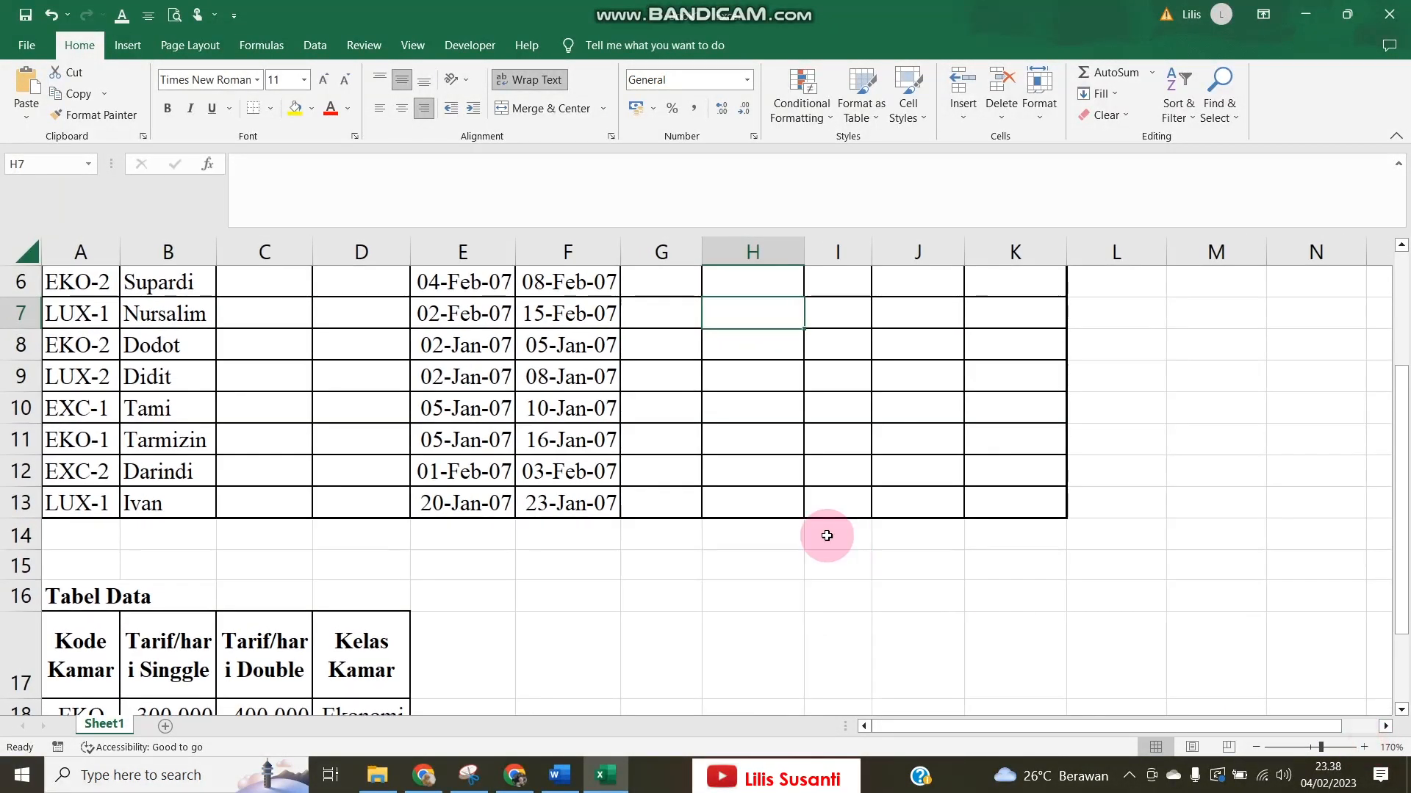
{"action": "scroll", "coordinate": [819, 534], "scroll_direction": "up", "scroll_amount": 2}
{"action": "left_click", "coordinate": [517, 382]}
{"action": "left_click", "coordinate": [393, 351]}
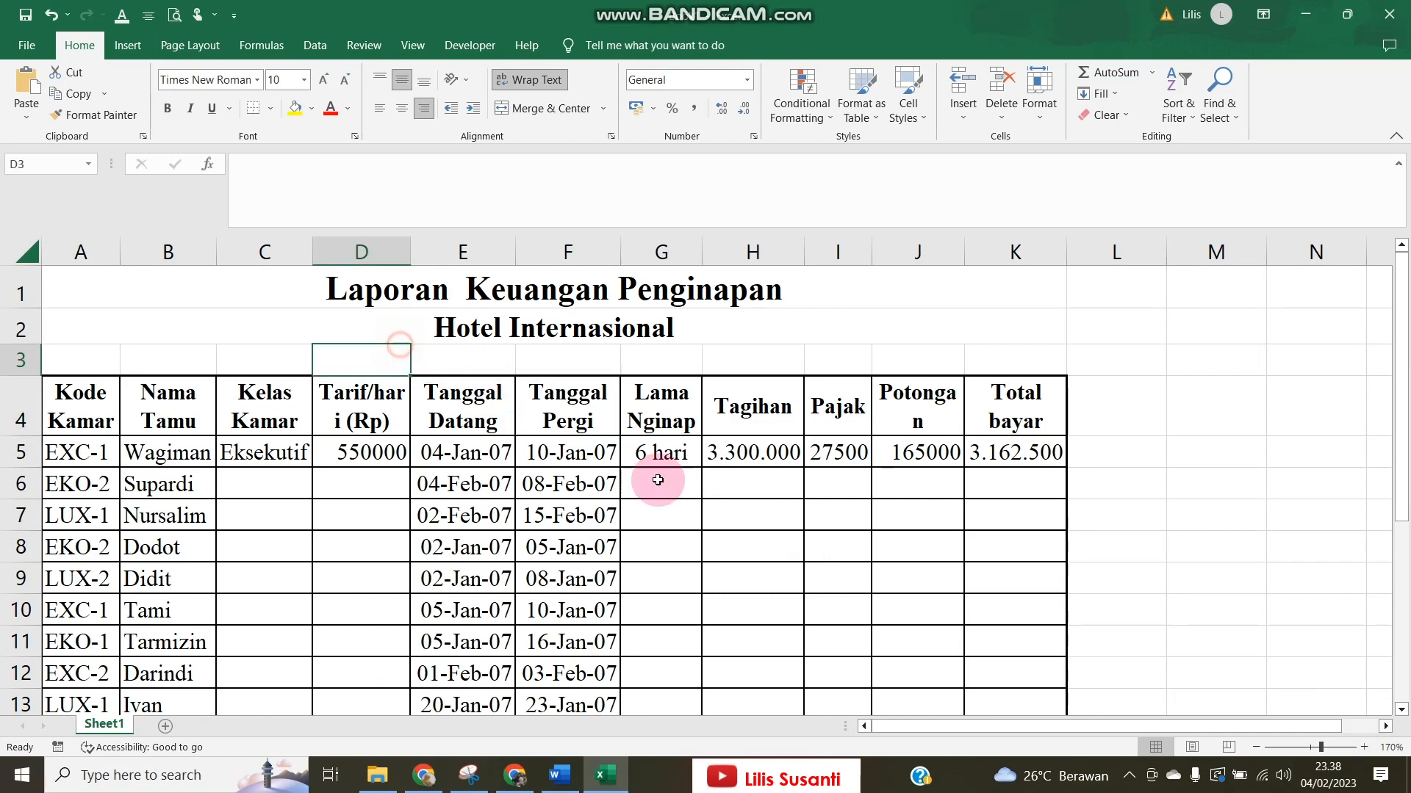
{"action": "left_click", "coordinate": [1364, 747]}
{"action": "left_click", "coordinate": [1363, 747]}
{"action": "left_click", "coordinate": [1363, 748]}
{"action": "left_click", "coordinate": [1363, 748]}
{"action": "left_click", "coordinate": [1364, 747]}
{"action": "scroll", "coordinate": [1022, 600], "scroll_direction": "up", "scroll_amount": 1}
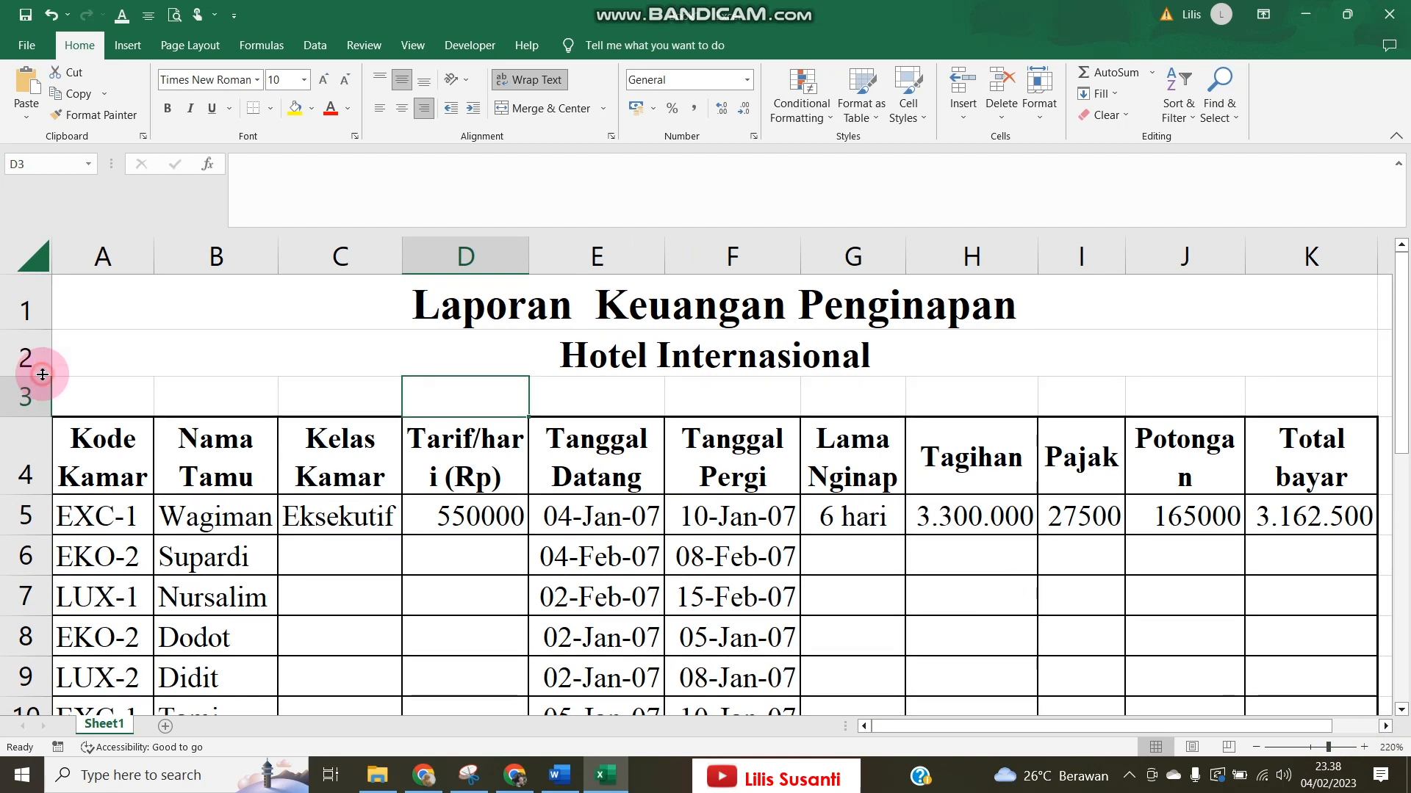
Format the Tarif/hari (Rp) cells D5:D13 with Comma style and no decimals.
{"action": "left_click", "coordinate": [636, 465]}
{"action": "left_click", "coordinate": [502, 507]}
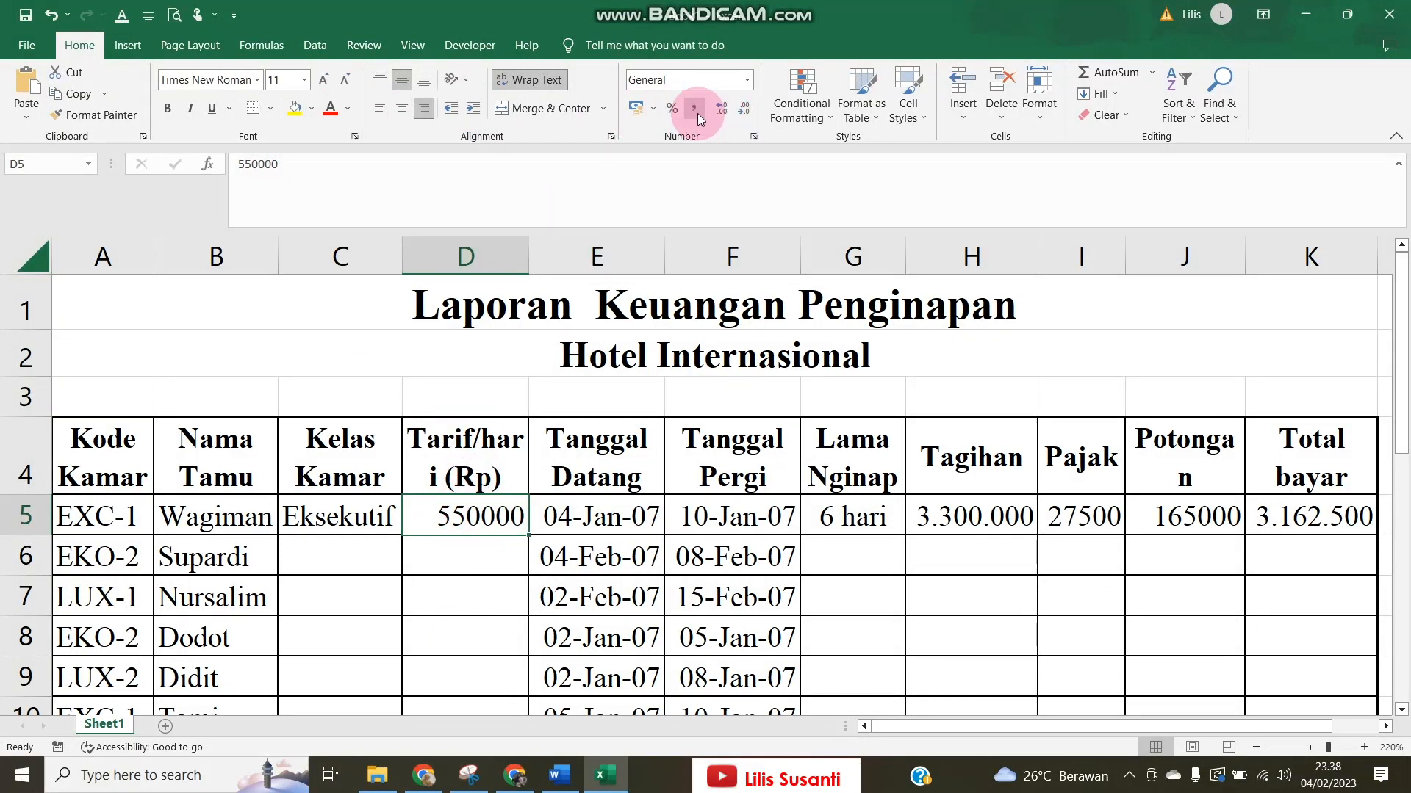
{"action": "left_click", "coordinate": [474, 516]}
{"action": "left_click_drag", "start_coordinate": [474, 520], "coordinate": [453, 548]}
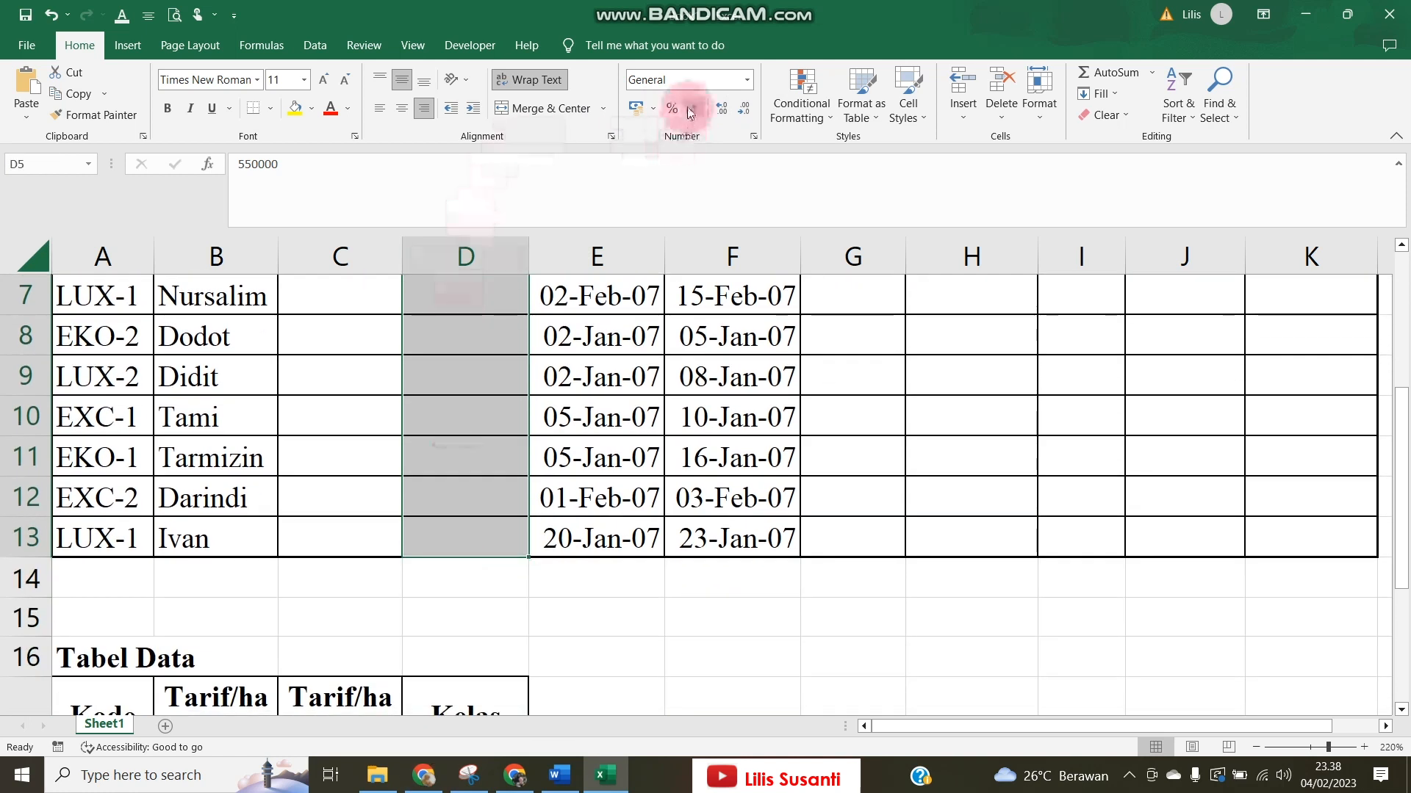
{"action": "left_click", "coordinate": [694, 108]}
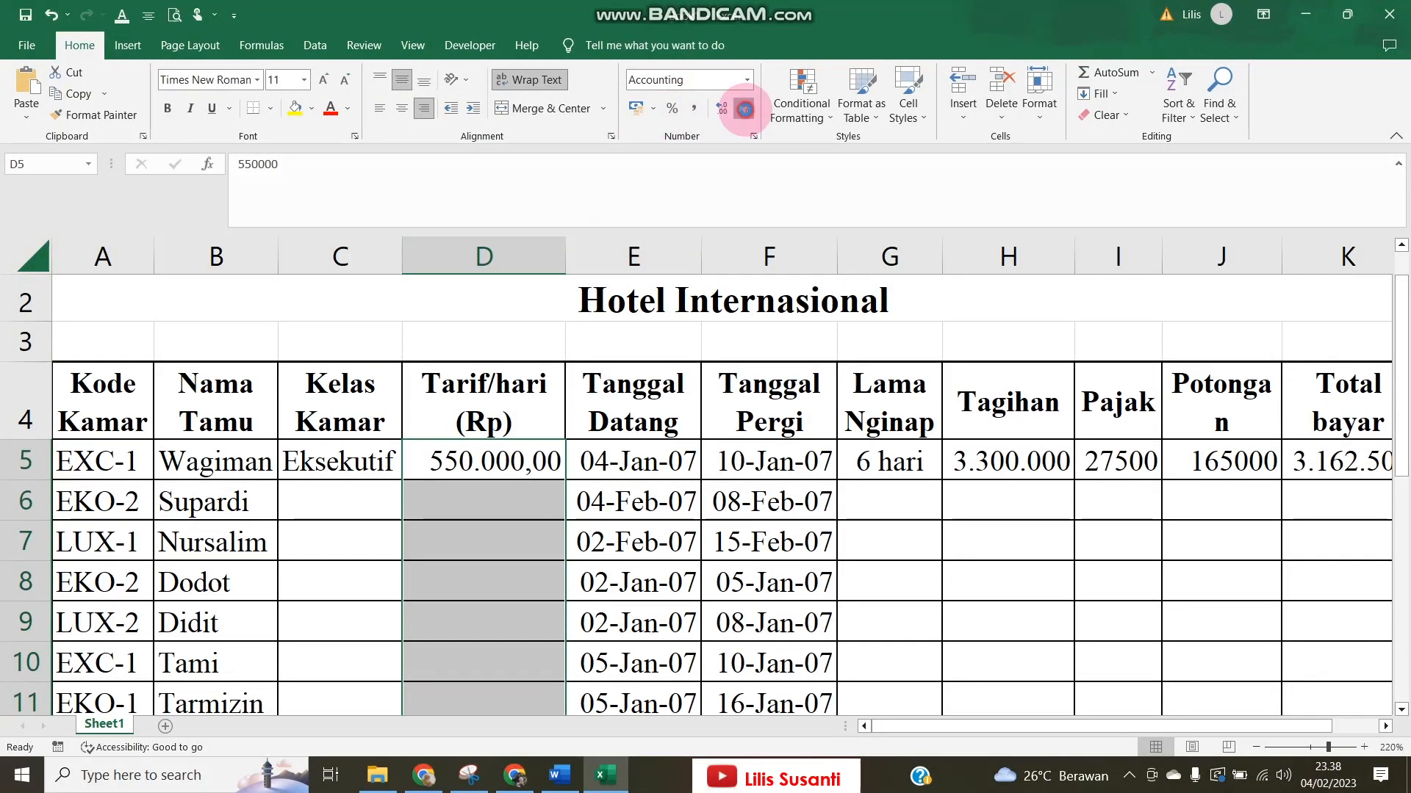
Format the Tagihan, Pajak, Potongan and Total bayar cells H5:K13 with Comma style and no decimals.
{"action": "left_click_drag", "start_coordinate": [1008, 463], "coordinate": [1316, 561]}
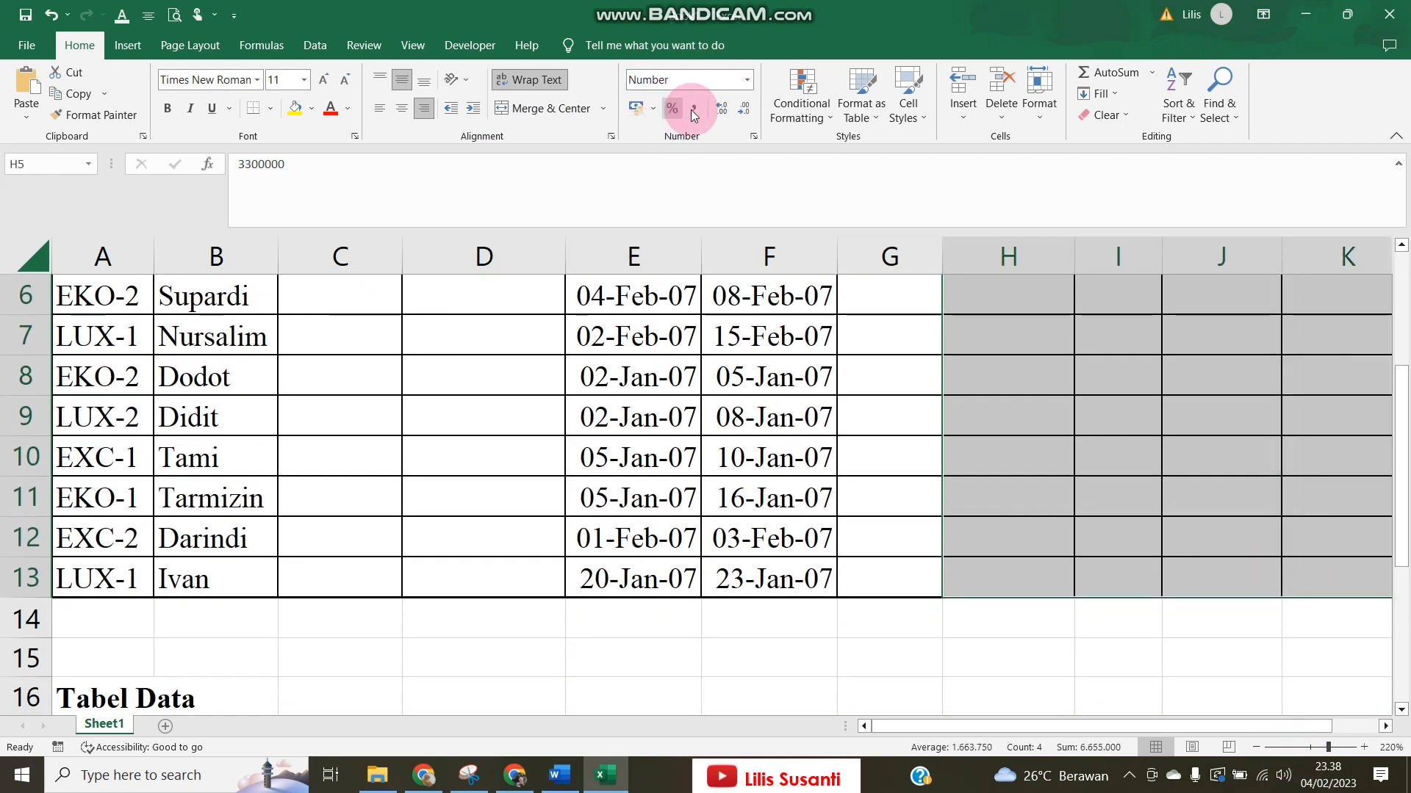
{"action": "left_click", "coordinate": [693, 108]}
{"action": "left_click", "coordinate": [744, 108]}
{"action": "left_click", "coordinate": [744, 108]}
{"action": "left_click", "coordinate": [1049, 617]}
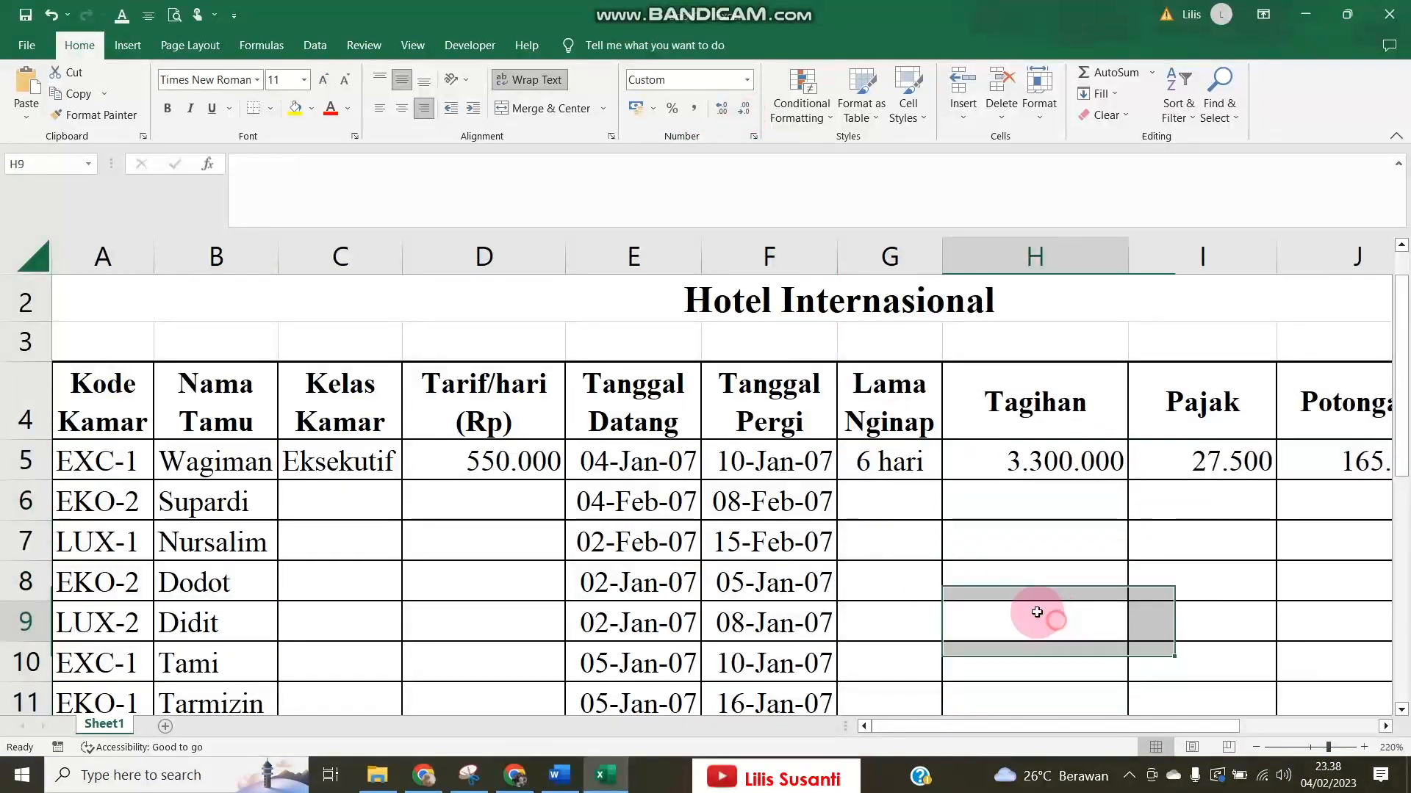
Check the Tabel Data table, then read the room code notes and calculation rules in the Word document.
{"action": "scroll", "coordinate": [541, 630], "scroll_direction": "down", "scroll_amount": 4}
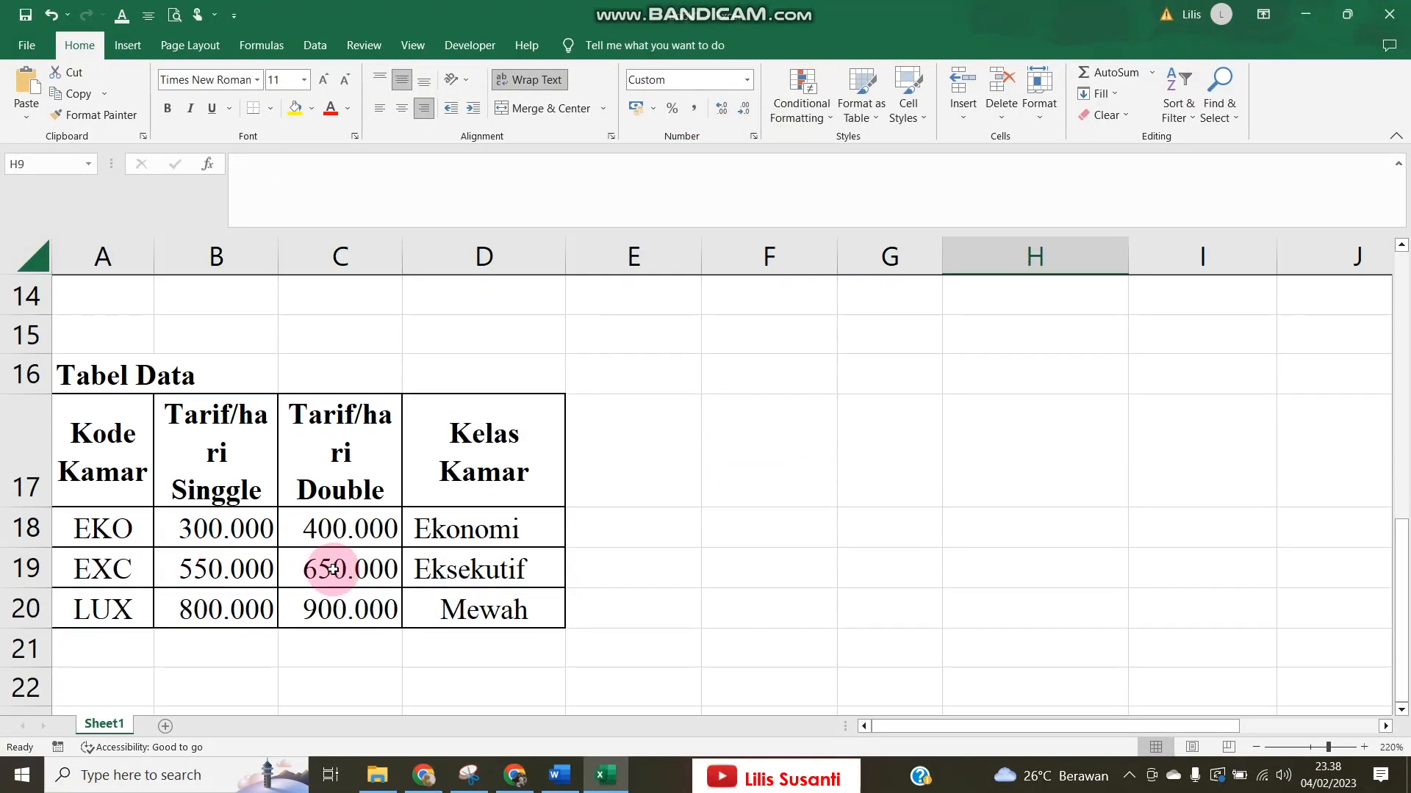
{"action": "scroll", "coordinate": [497, 527], "scroll_direction": "up", "scroll_amount": 5}
{"action": "left_click", "coordinate": [355, 550]}
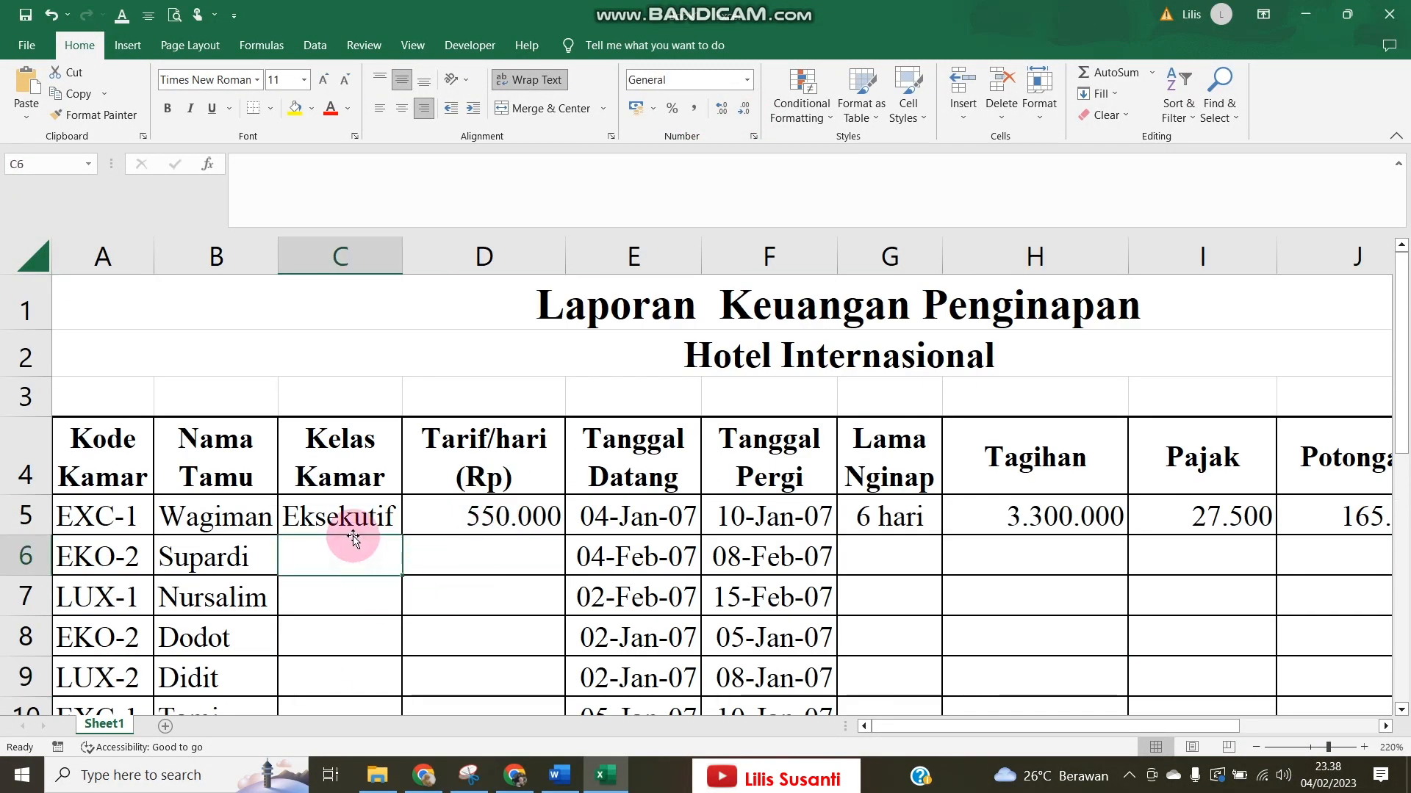
{"action": "left_click", "coordinate": [584, 588]}
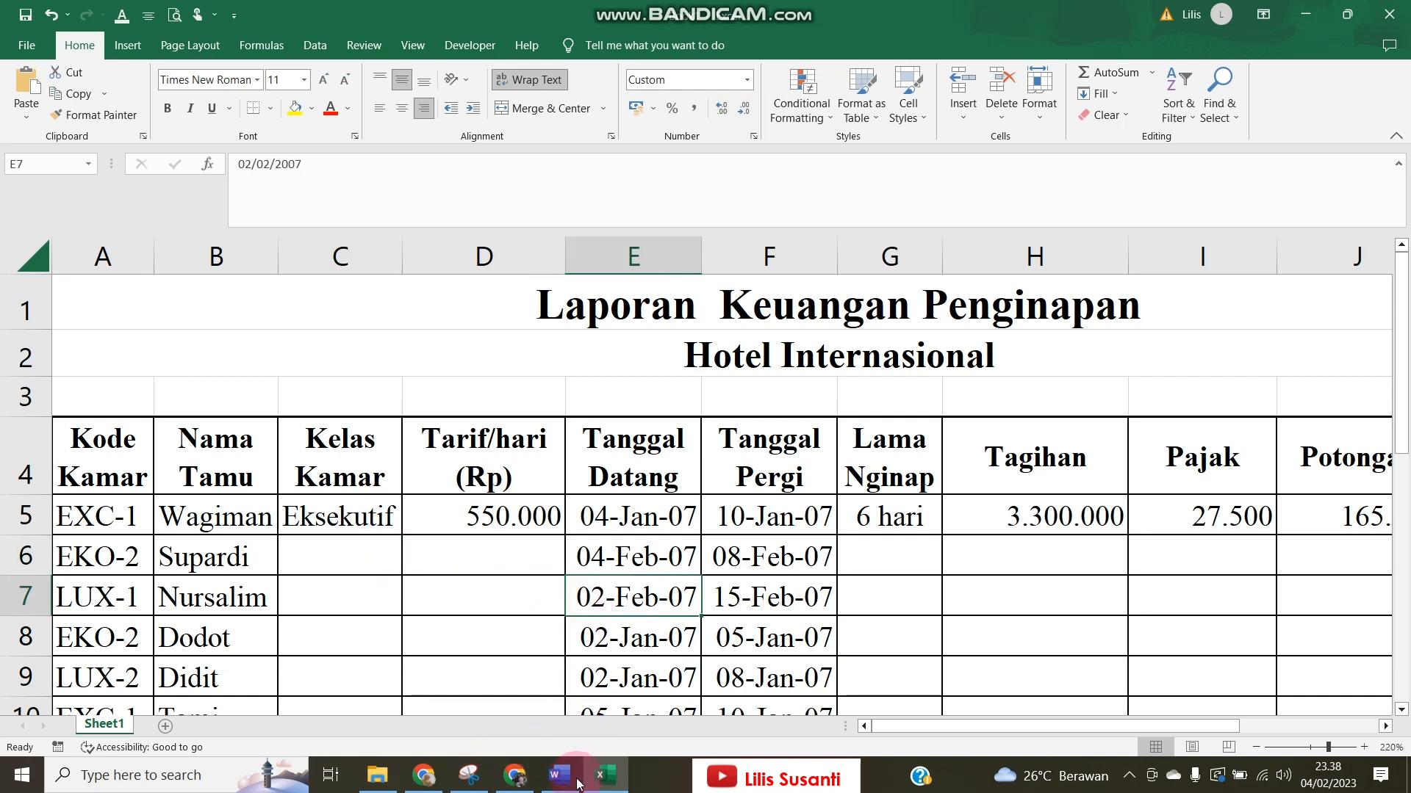
{"action": "left_click", "coordinate": [560, 775]}
{"action": "scroll", "coordinate": [589, 586], "scroll_direction": "down", "scroll_amount": 10}
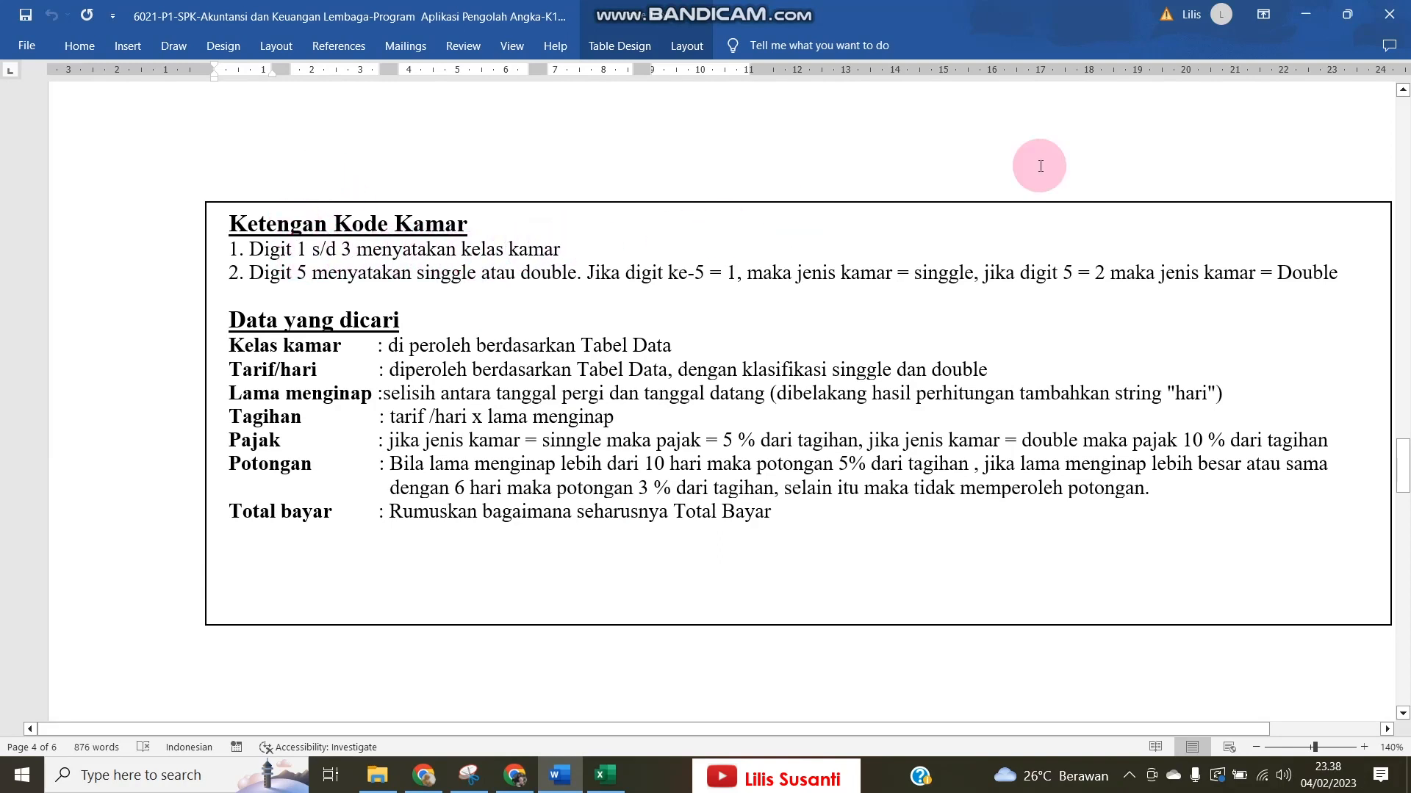
Restore the Word window to a smaller size and resize it to full height beside the worksheet's first columns.
{"action": "left_click", "coordinate": [1346, 14]}
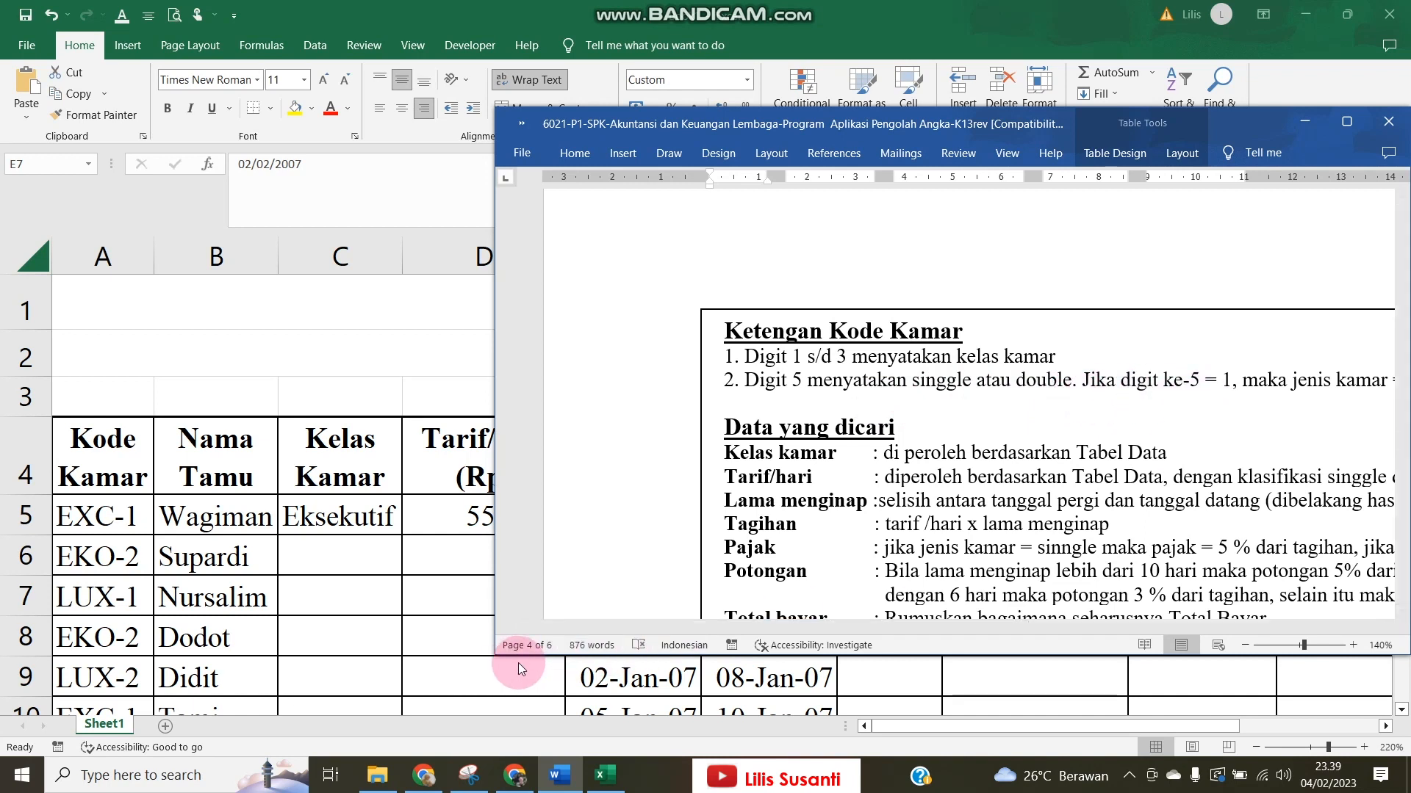
{"action": "left_click_drag", "start_coordinate": [497, 657], "coordinate": [344, 750]}
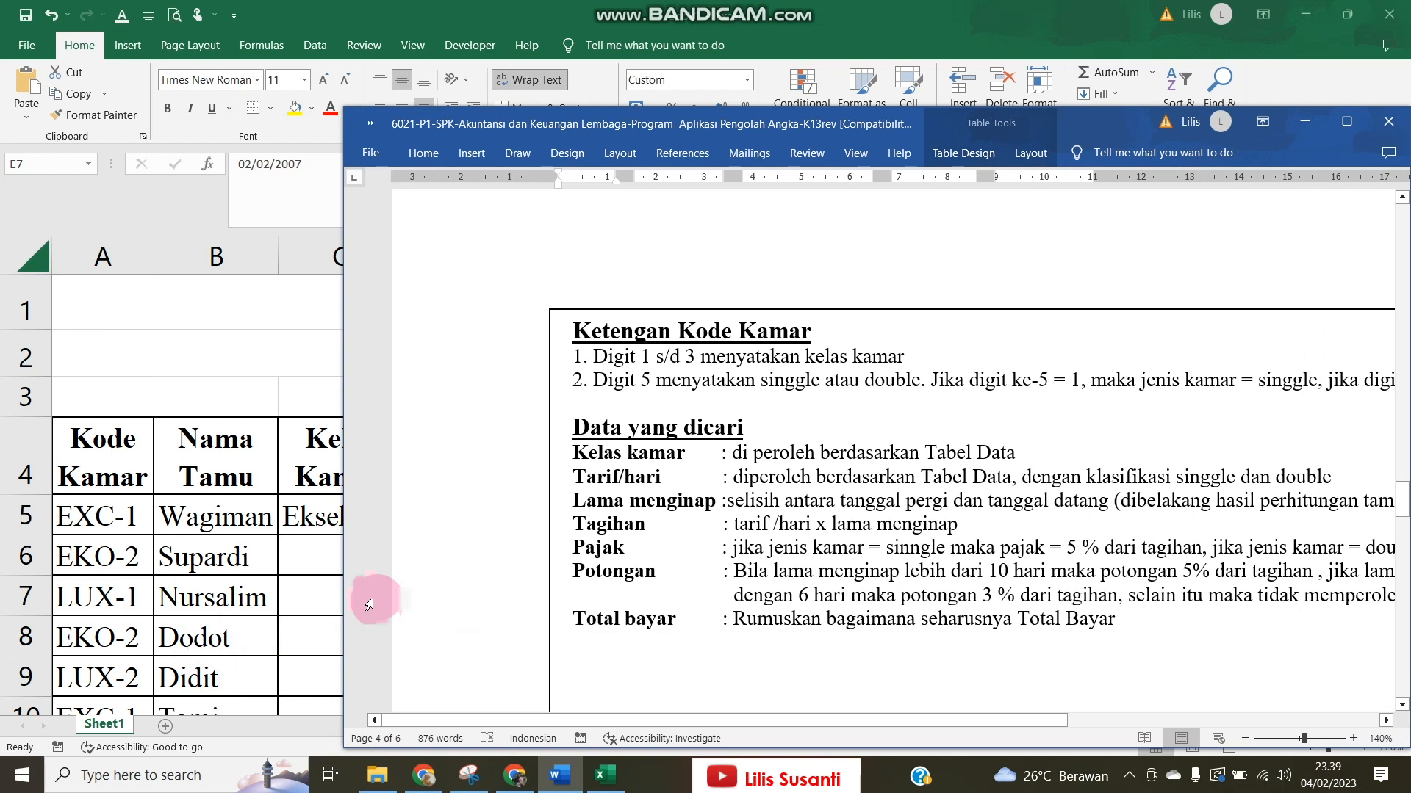
{"action": "left_click_drag", "start_coordinate": [350, 106], "coordinate": [340, 2]}
Return to Excel and widen columns B and C so the Tarif/hari headings in Tabel Data fit on two lines.
{"action": "left_click", "coordinate": [192, 496]}
{"action": "scroll", "coordinate": [226, 659], "scroll_direction": "down", "scroll_amount": 2}
{"action": "scroll", "coordinate": [228, 650], "scroll_direction": "down", "scroll_amount": 4}
{"action": "scroll", "coordinate": [230, 646], "scroll_direction": "up", "scroll_amount": 2}
{"action": "left_click_drag", "start_coordinate": [274, 267], "coordinate": [317, 253]}
{"action": "left_click_drag", "start_coordinate": [430, 250], "coordinate": [491, 255]}
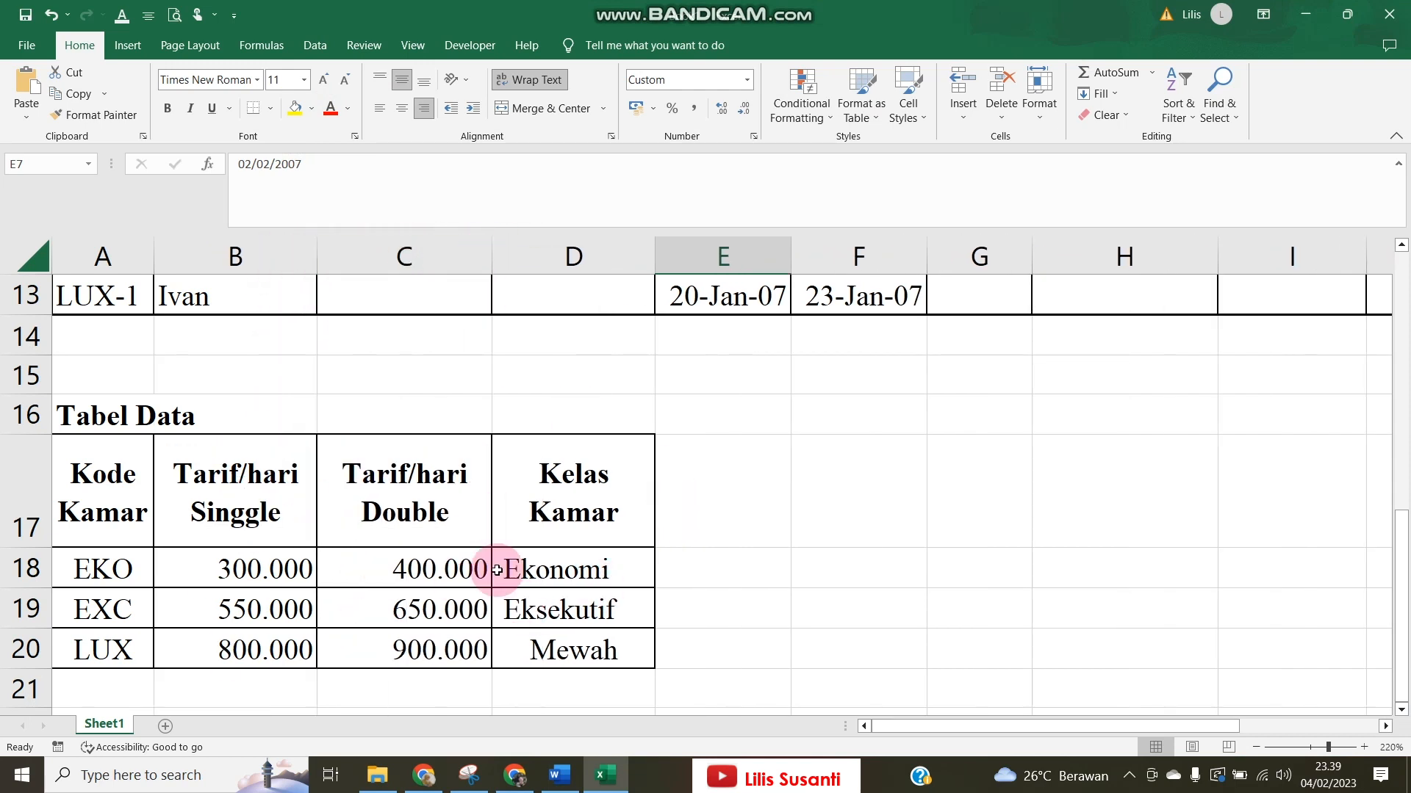
{"action": "scroll", "coordinate": [436, 608], "scroll_direction": "up", "scroll_amount": 4}
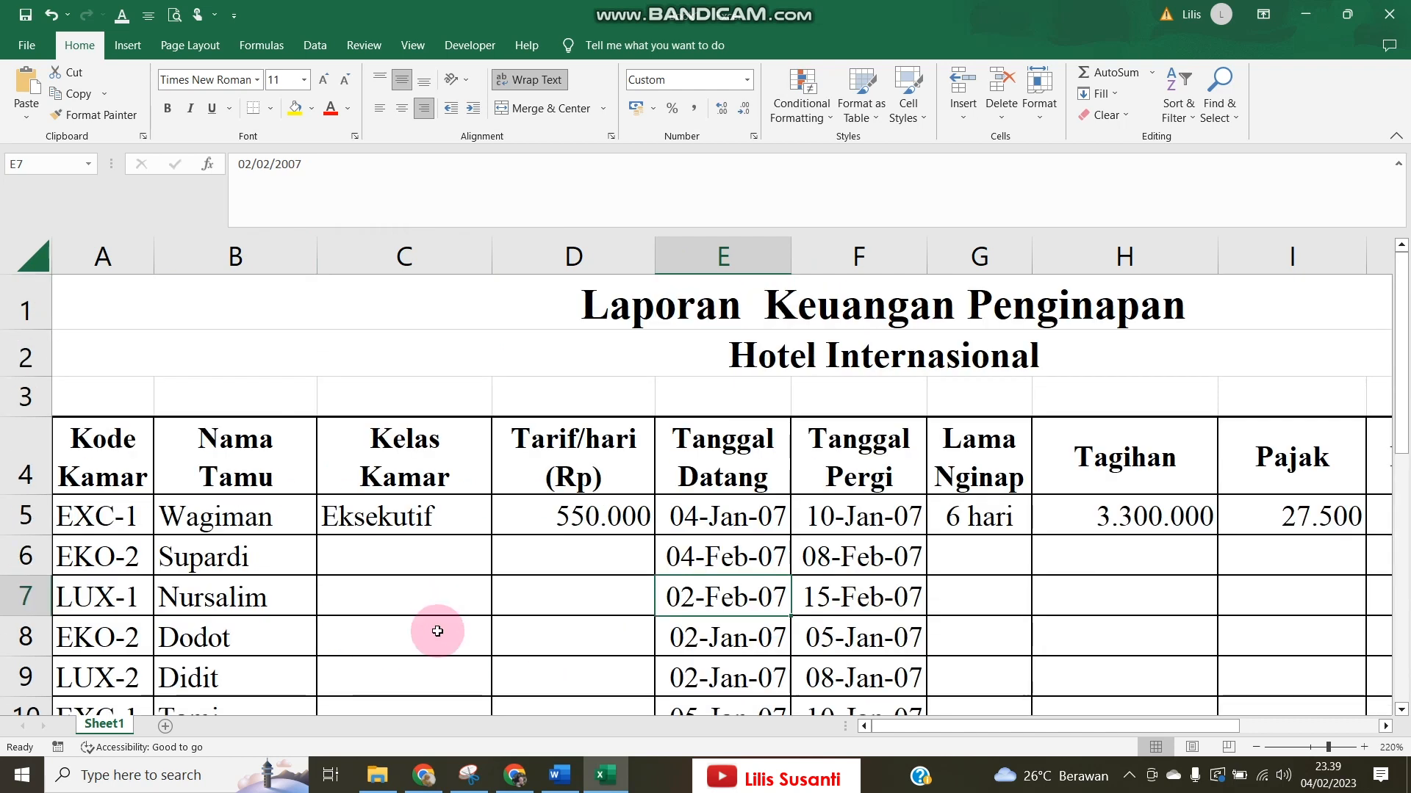
Consult the list of required data in Word, then fill the Kelas Kamar and Tarif/hari columns C4:D13 in Excel with yellow.
{"action": "left_click", "coordinate": [579, 786]}
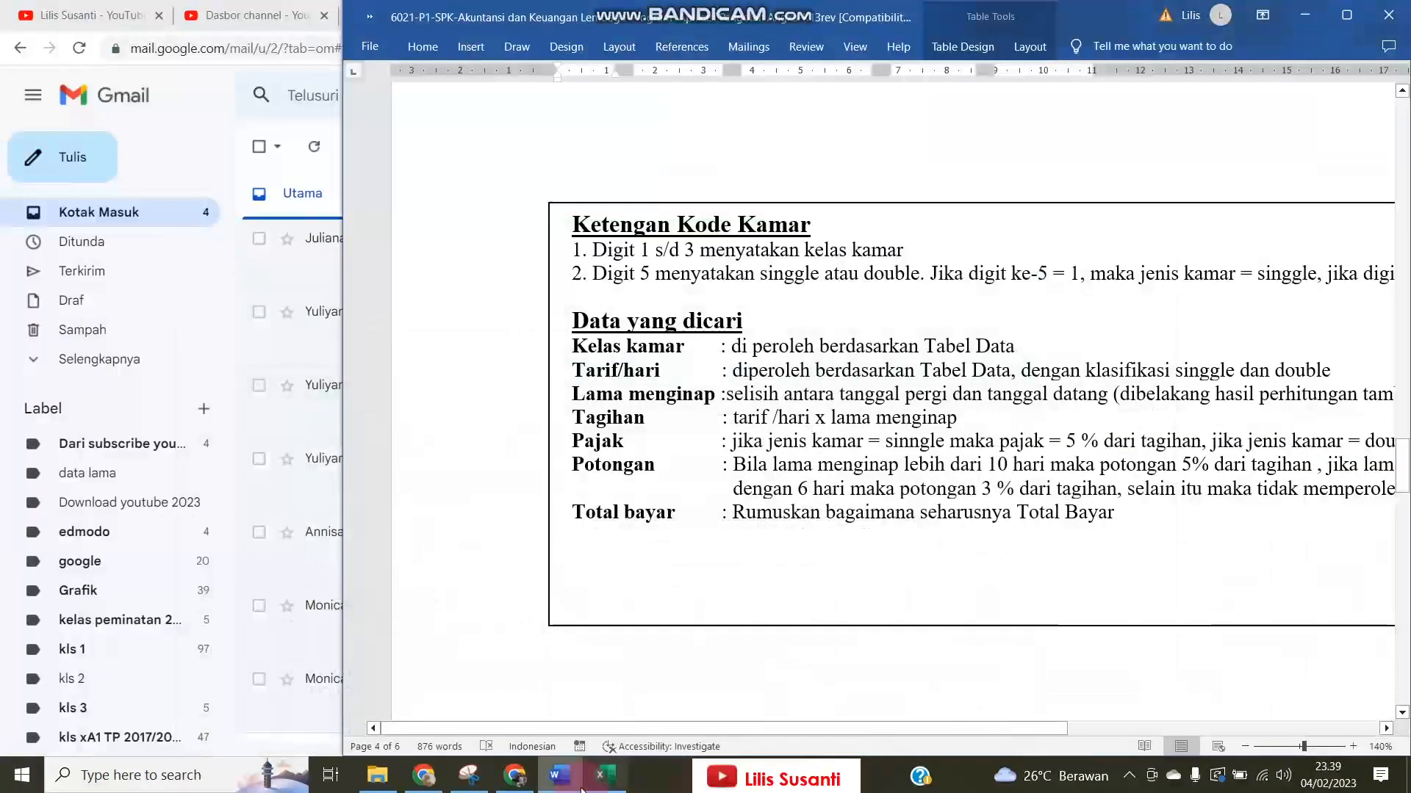
{"action": "left_click", "coordinate": [604, 775]}
{"action": "left_click", "coordinate": [726, 521]}
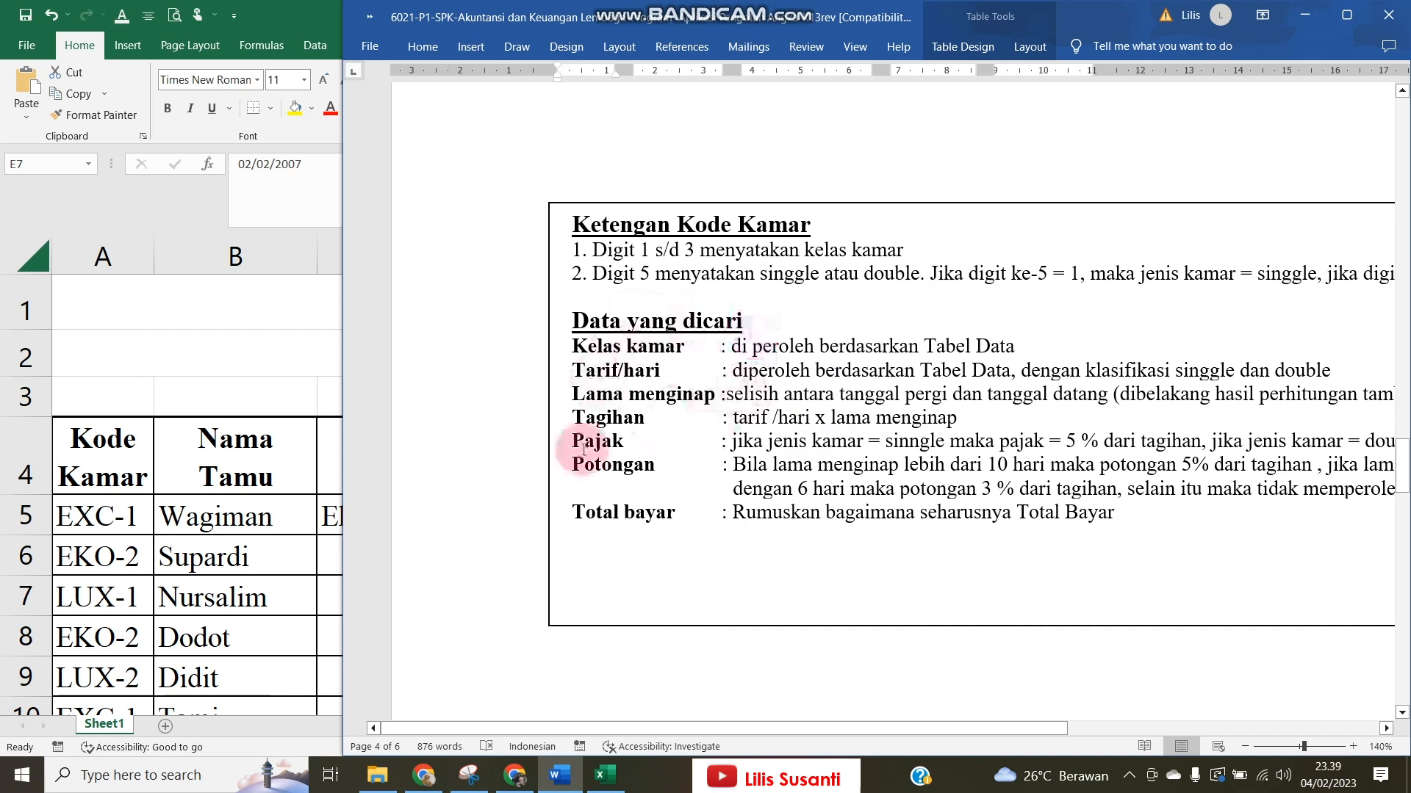
{"action": "left_click", "coordinate": [299, 482]}
{"action": "left_click_drag", "start_coordinate": [417, 409], "coordinate": [571, 617]}
{"action": "left_click", "coordinate": [298, 112]}
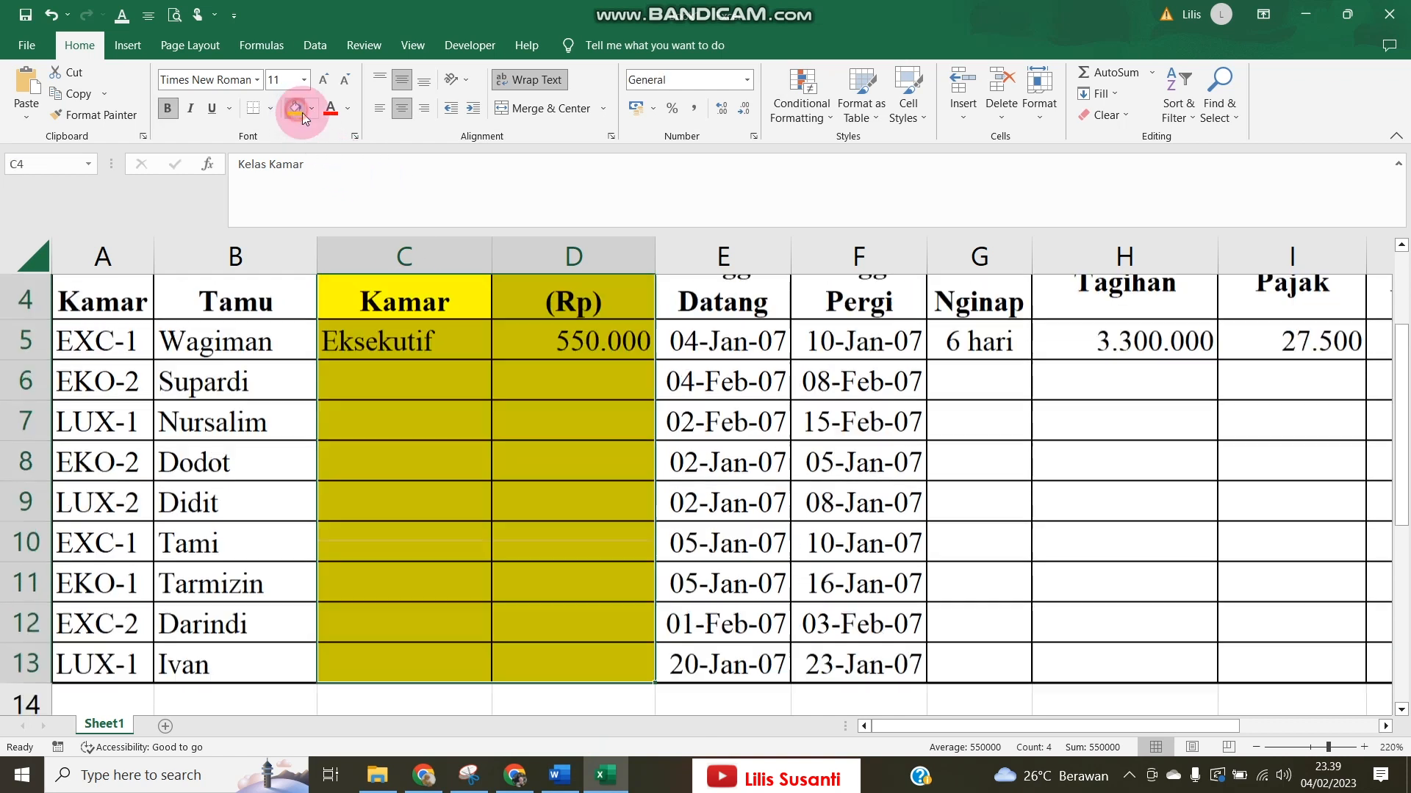
Fill the Lama Nginap to Total bayar columns G4:K13 with yellow and select the Kelas Kamar cell C6.
{"action": "scroll", "coordinate": [1014, 544], "scroll_direction": "up", "scroll_amount": 2}
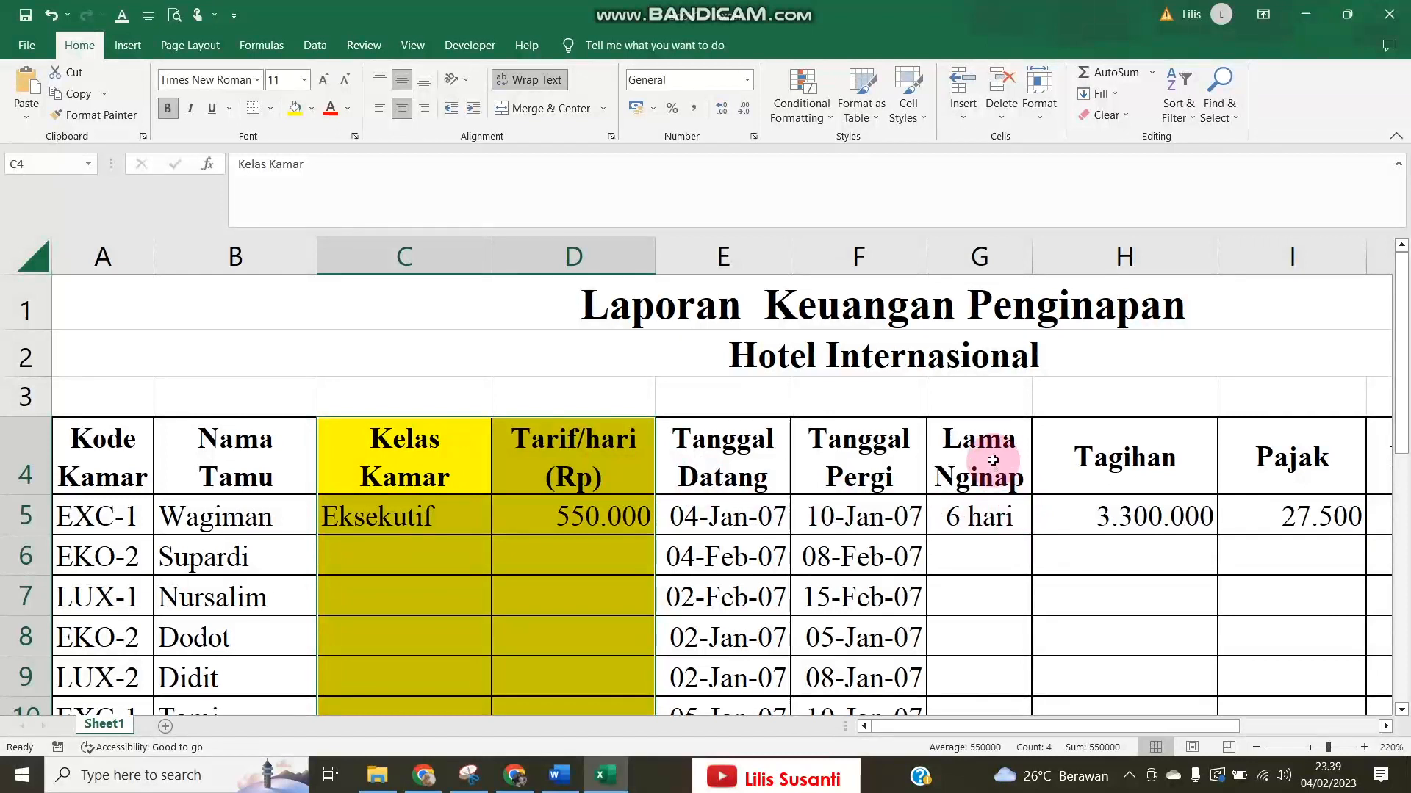
{"action": "left_click", "coordinate": [953, 446]}
{"action": "left_click_drag", "start_coordinate": [1060, 497], "coordinate": [1166, 614]}
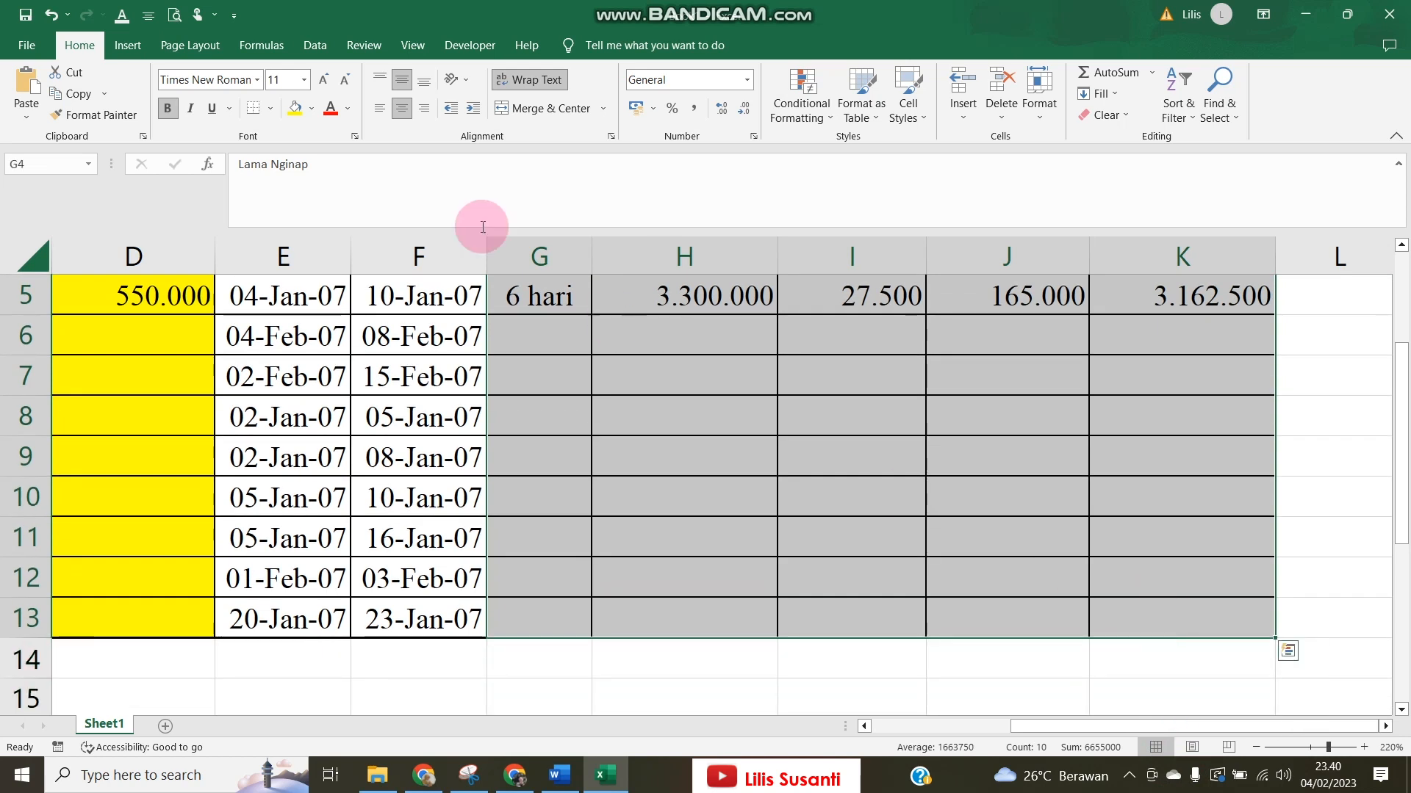
{"action": "left_click", "coordinate": [298, 114]}
{"action": "scroll", "coordinate": [645, 519], "scroll_direction": "up", "scroll_amount": 2}
{"action": "left_click_drag", "start_coordinate": [558, 595], "coordinate": [103, 539]}
{"action": "left_click", "coordinate": [402, 571]}
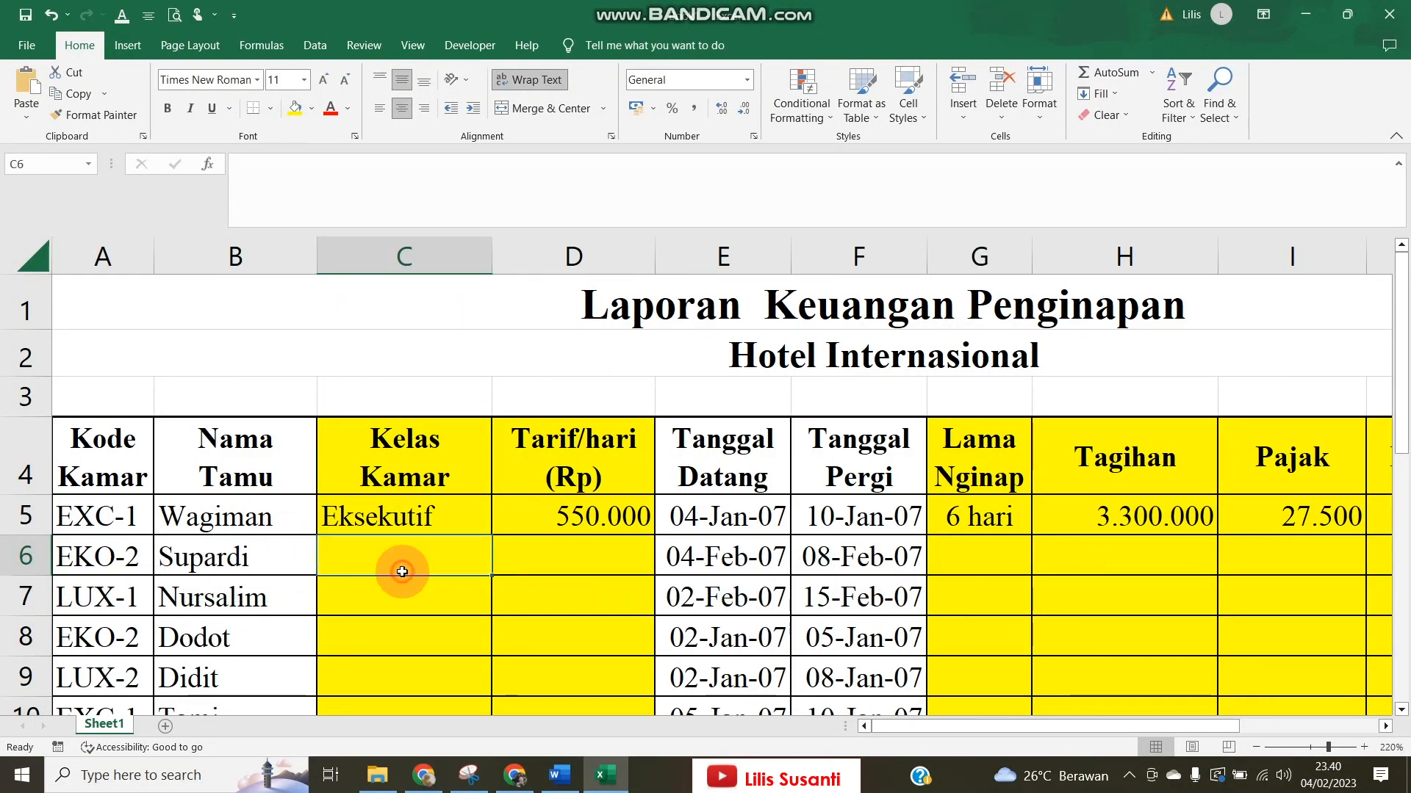
Review the Kelas kamar rule in the Word document and the matching Tabel Data range A17:D20 in Excel.
{"action": "left_click", "coordinate": [566, 786]}
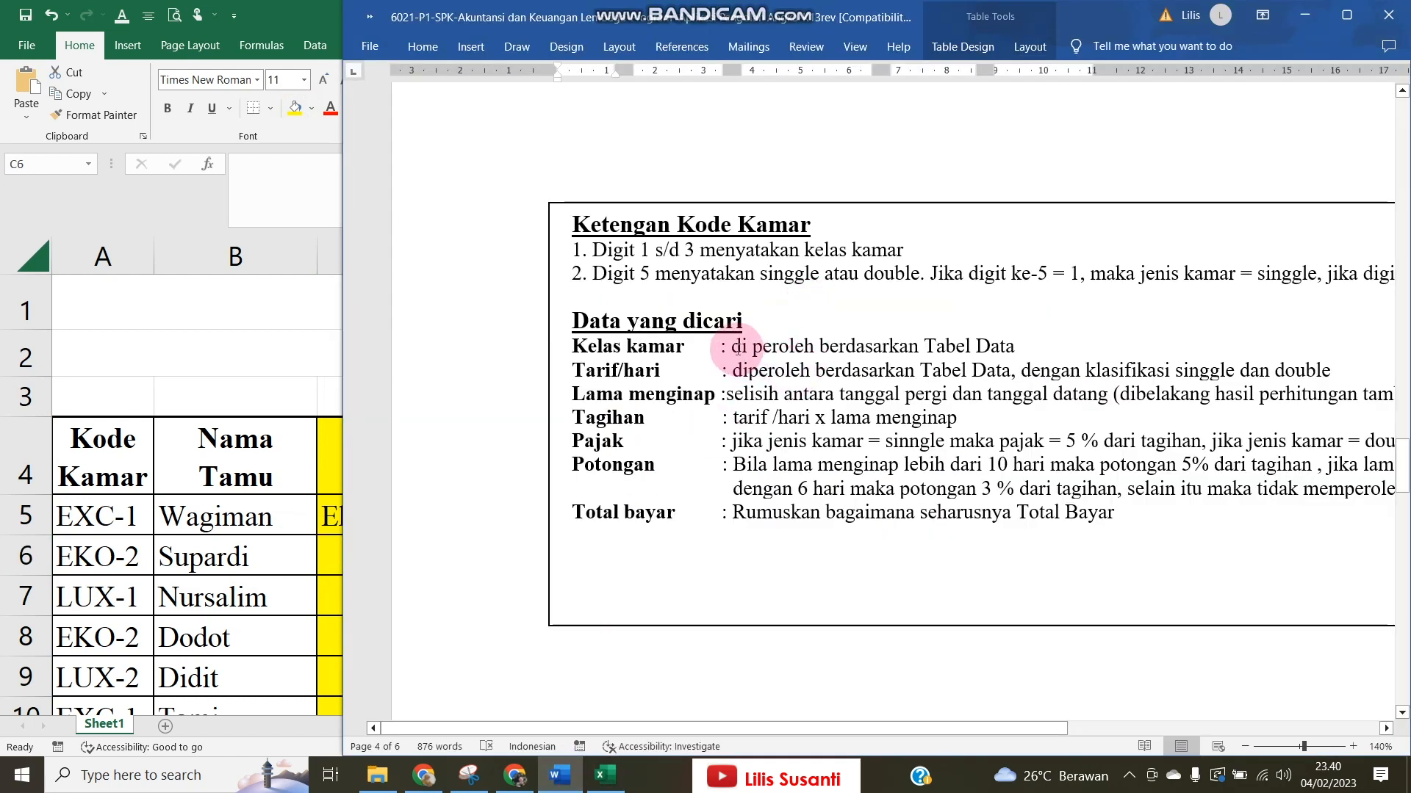
{"action": "left_click_drag", "start_coordinate": [737, 349], "coordinate": [1003, 353]}
{"action": "left_click", "coordinate": [142, 548]}
{"action": "scroll", "coordinate": [366, 529], "scroll_direction": "down", "scroll_amount": 4}
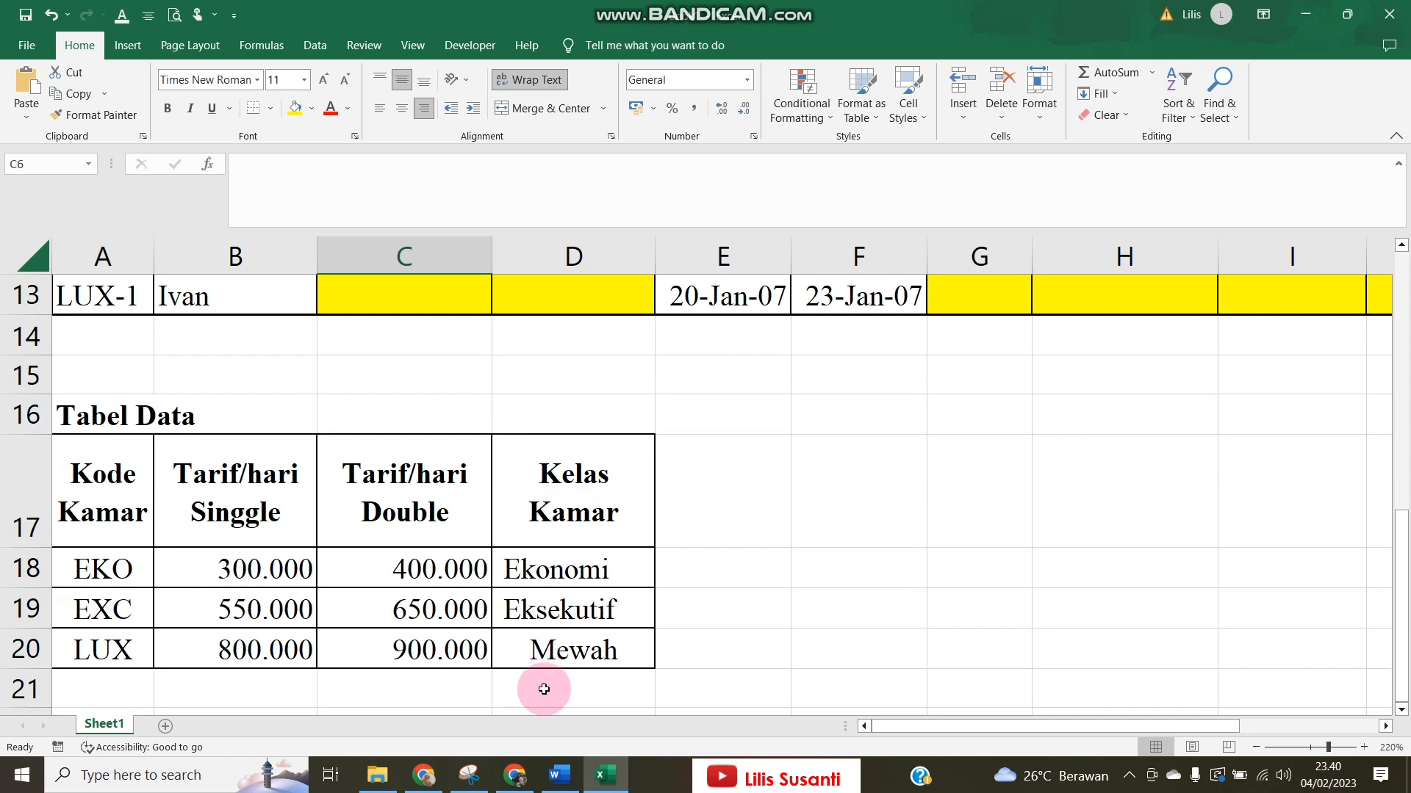
{"action": "left_click_drag", "start_coordinate": [132, 521], "coordinate": [547, 647]}
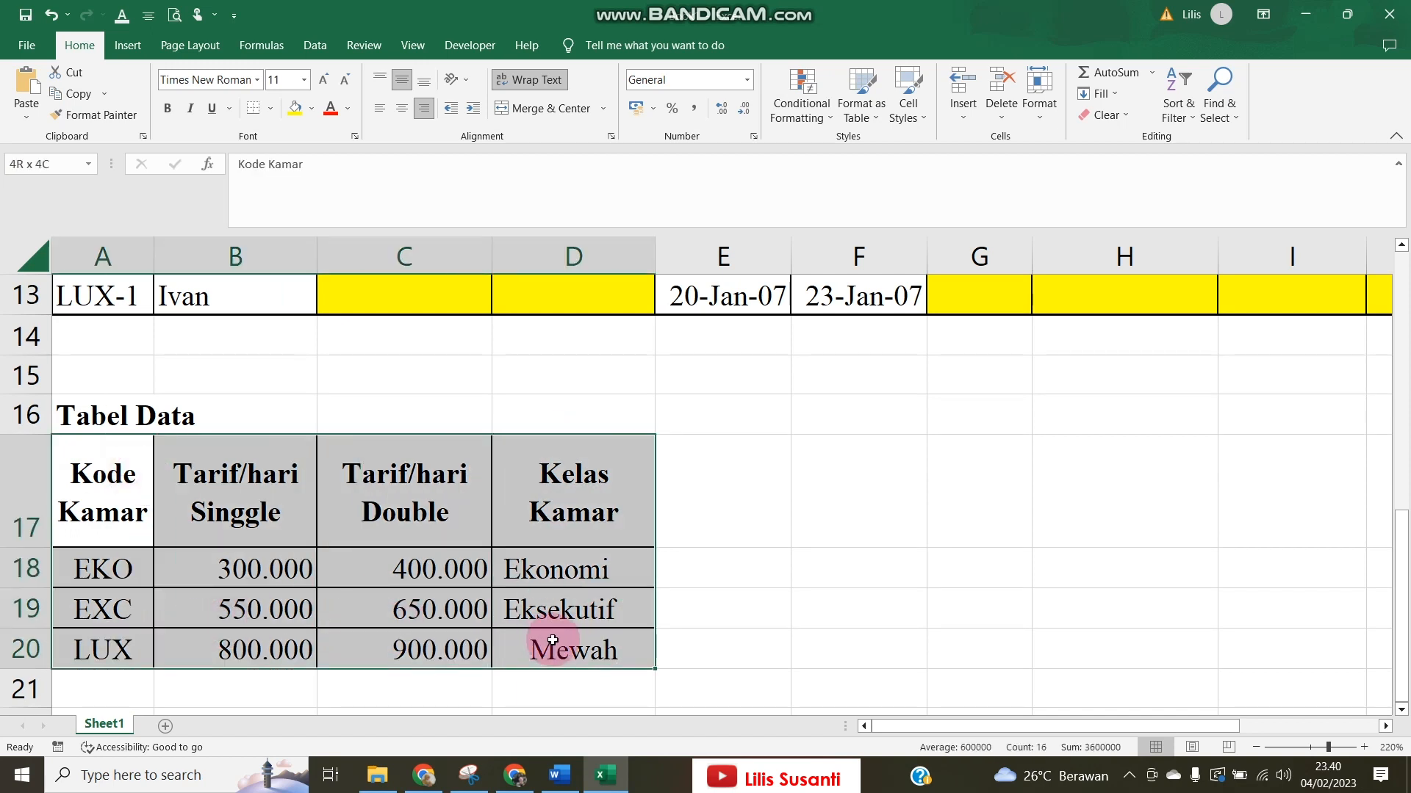
{"action": "left_click", "coordinate": [530, 573]}
{"action": "left_click", "coordinate": [477, 529]}
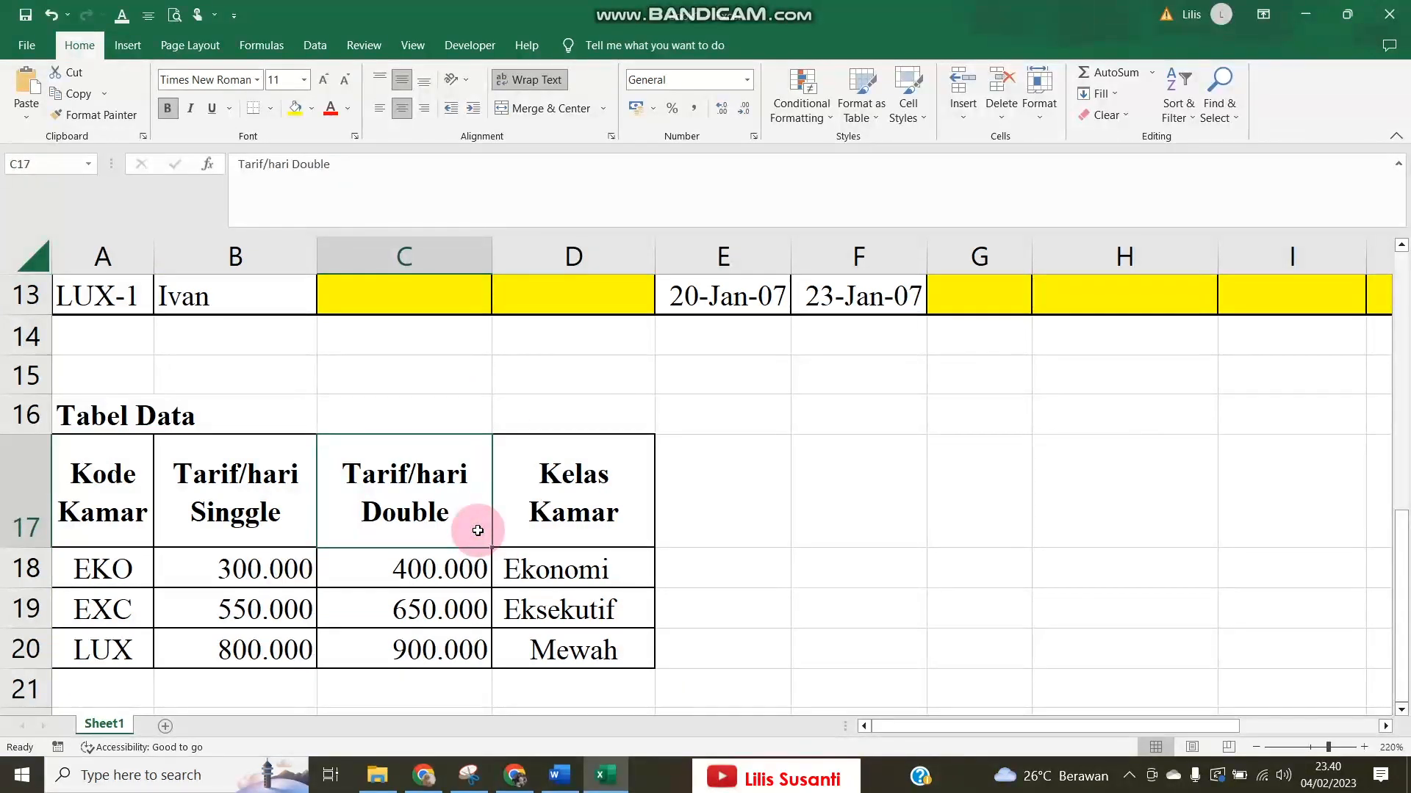
Compare the Kode Kamar codes with Tabel Data and start a VLOOKUP formula in the Kelas Kamar cell C6.
{"action": "scroll", "coordinate": [478, 531], "scroll_direction": "up", "scroll_amount": 4}
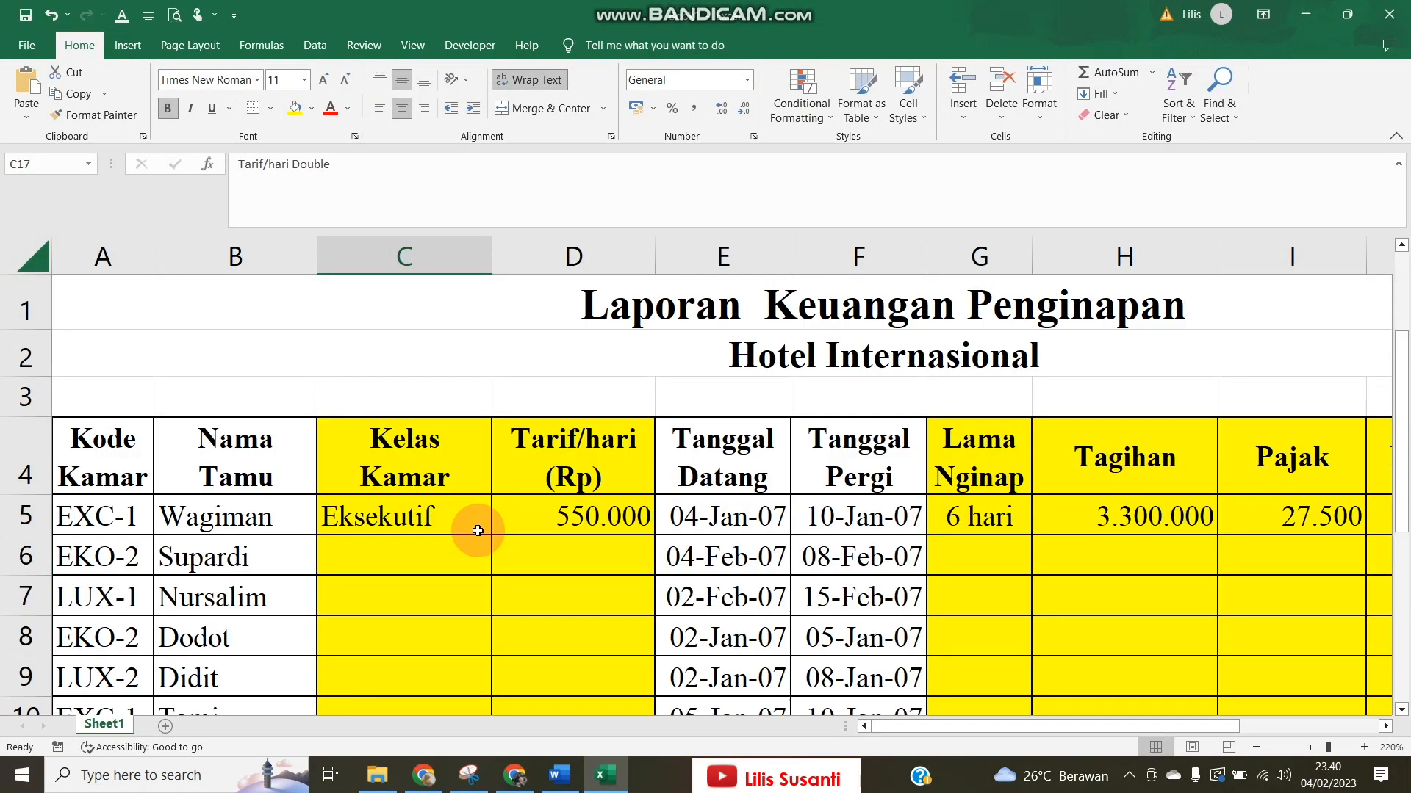
{"action": "left_click", "coordinate": [348, 552]}
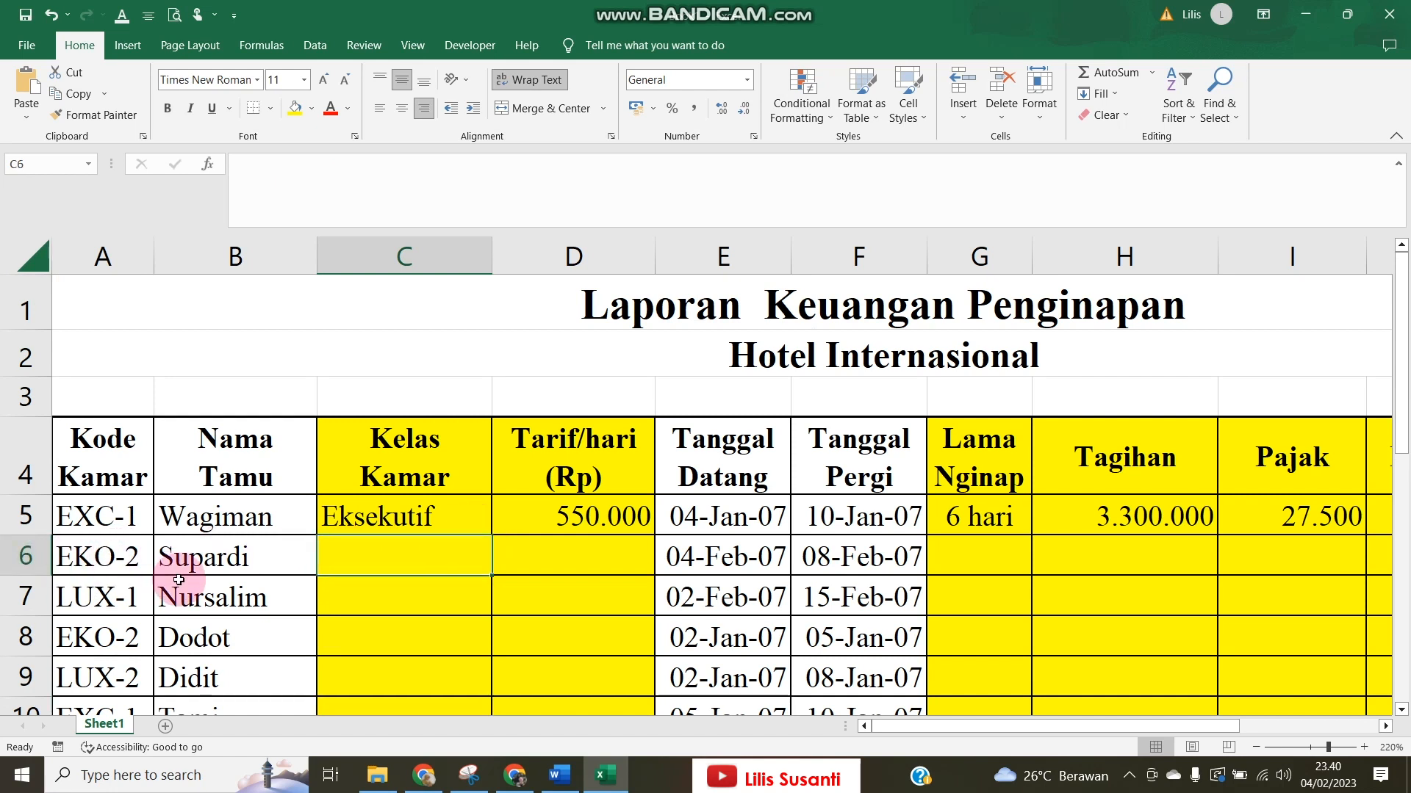
{"action": "scroll", "coordinate": [179, 559], "scroll_direction": "down", "scroll_amount": 4}
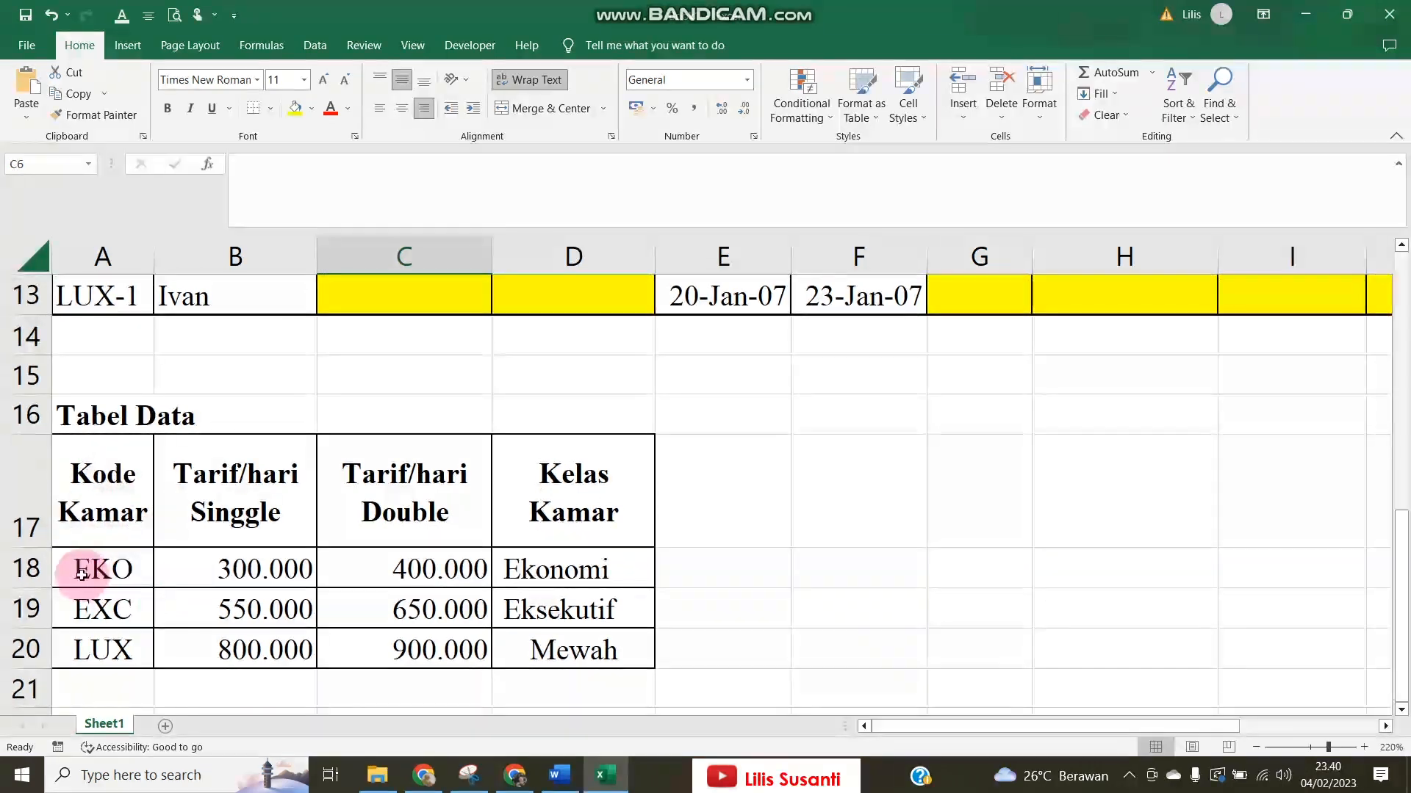
{"action": "left_click", "coordinate": [111, 567]}
{"action": "scroll", "coordinate": [121, 558], "scroll_direction": "up", "scroll_amount": 4}
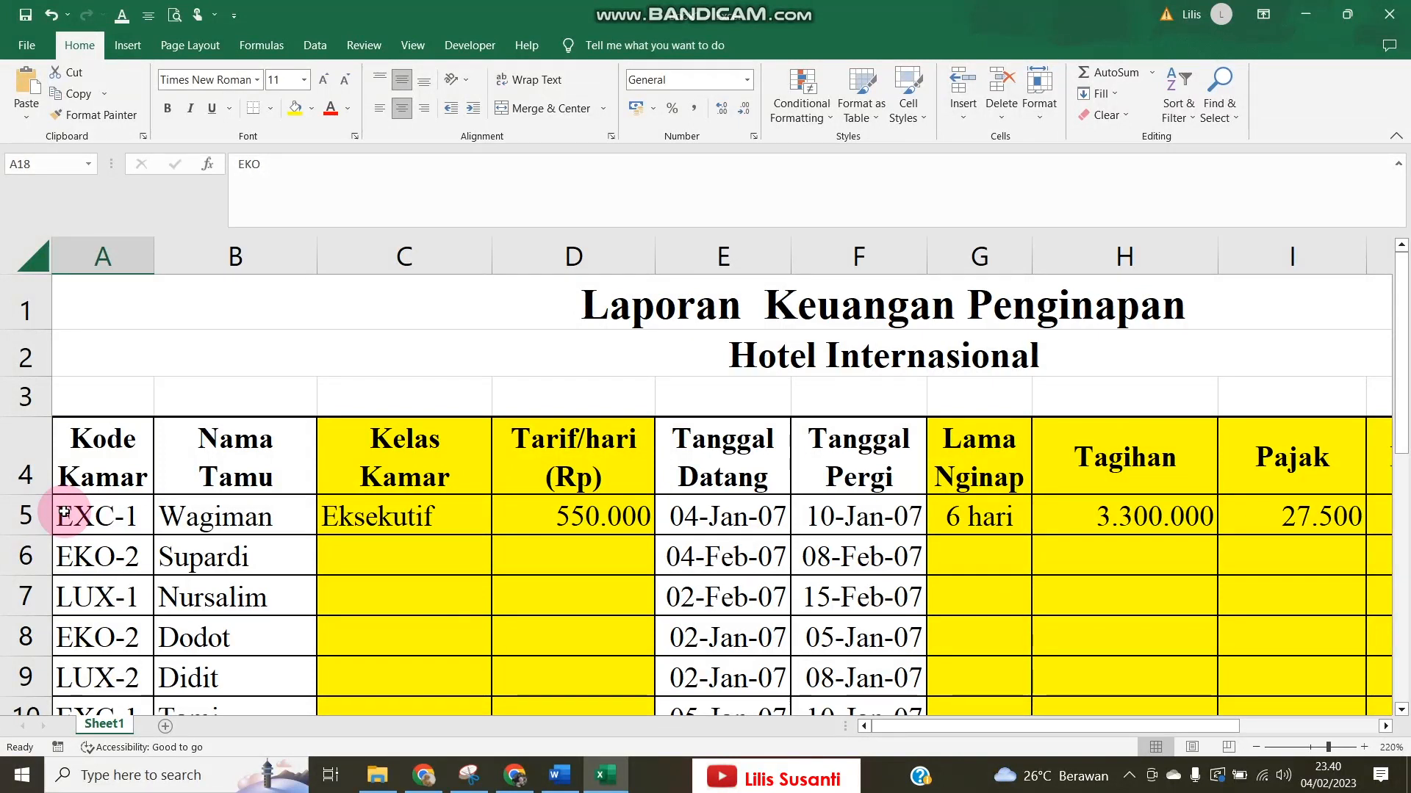
{"action": "left_click", "coordinate": [373, 551]}
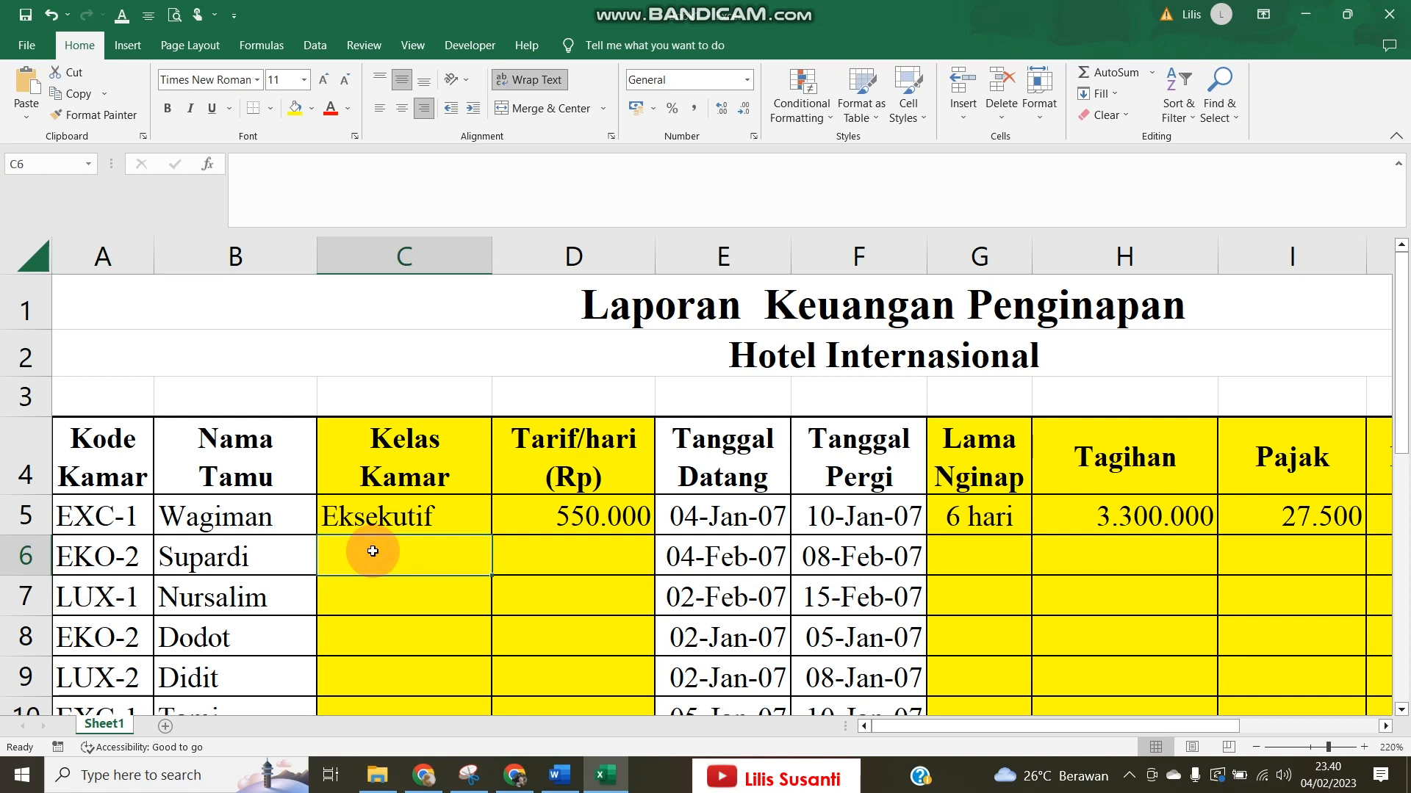
{"action": "type", "text": "=vl"}
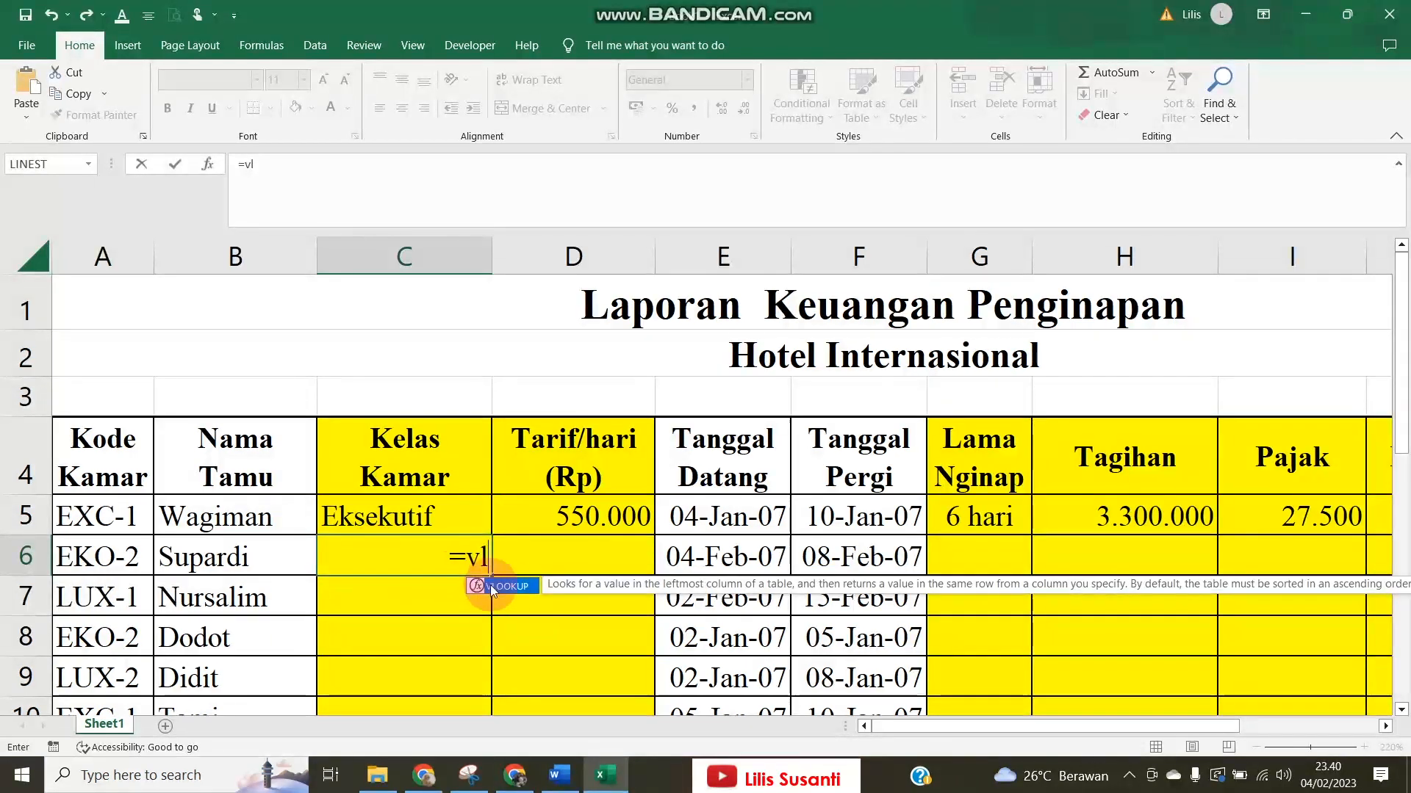
{"action": "double_click", "coordinate": [514, 596]}
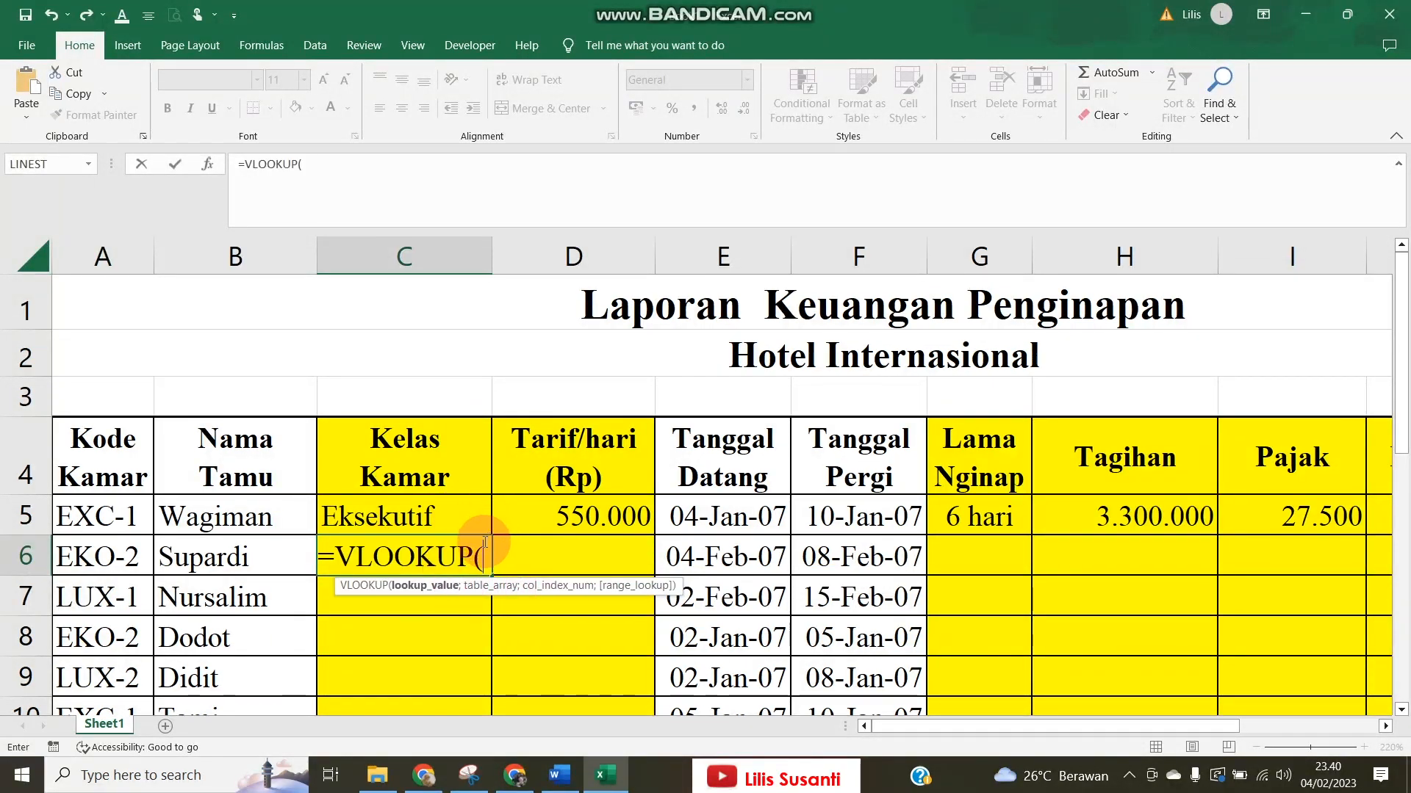
{"action": "scroll", "coordinate": [477, 542], "scroll_direction": "down", "scroll_amount": 4}
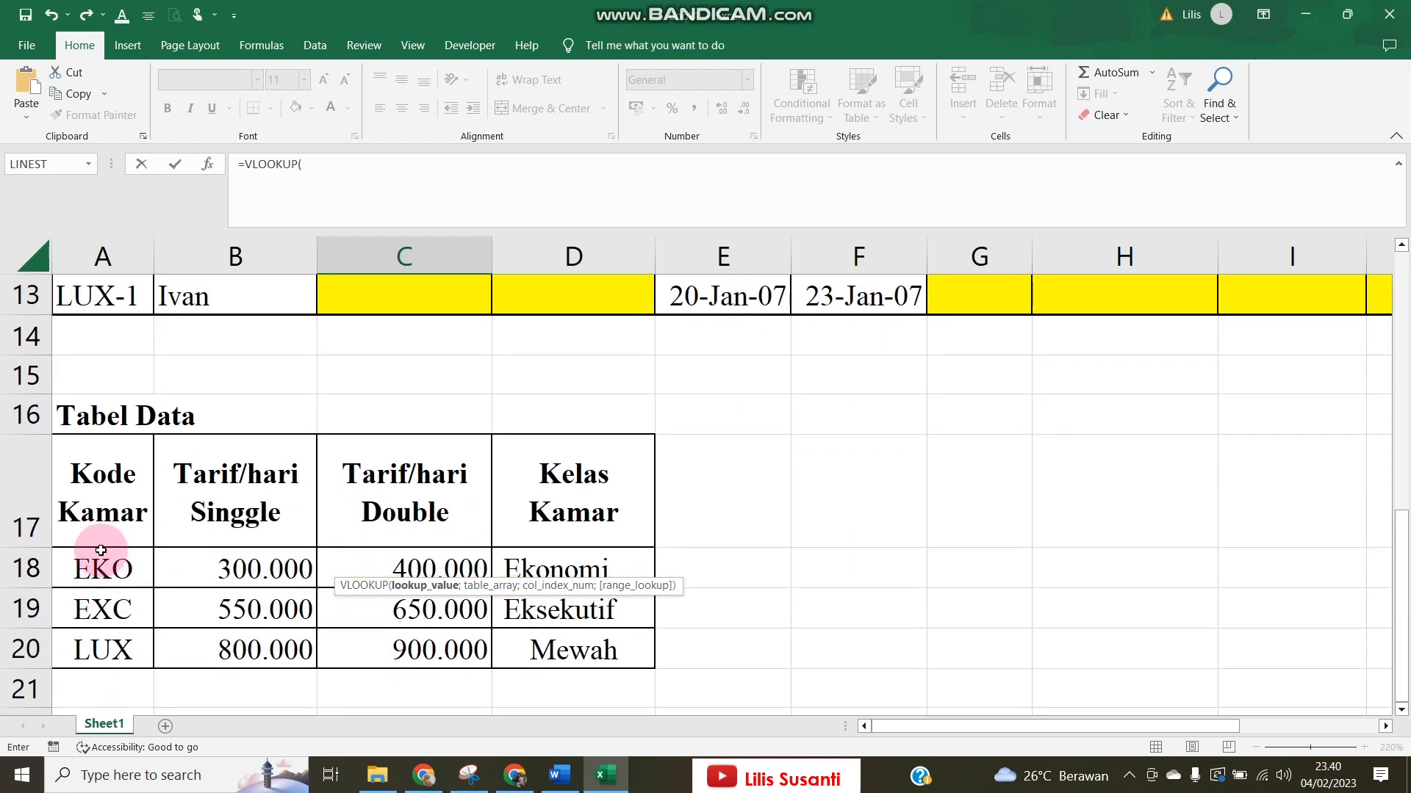
{"action": "left_click_drag", "start_coordinate": [100, 504], "coordinate": [583, 653]}
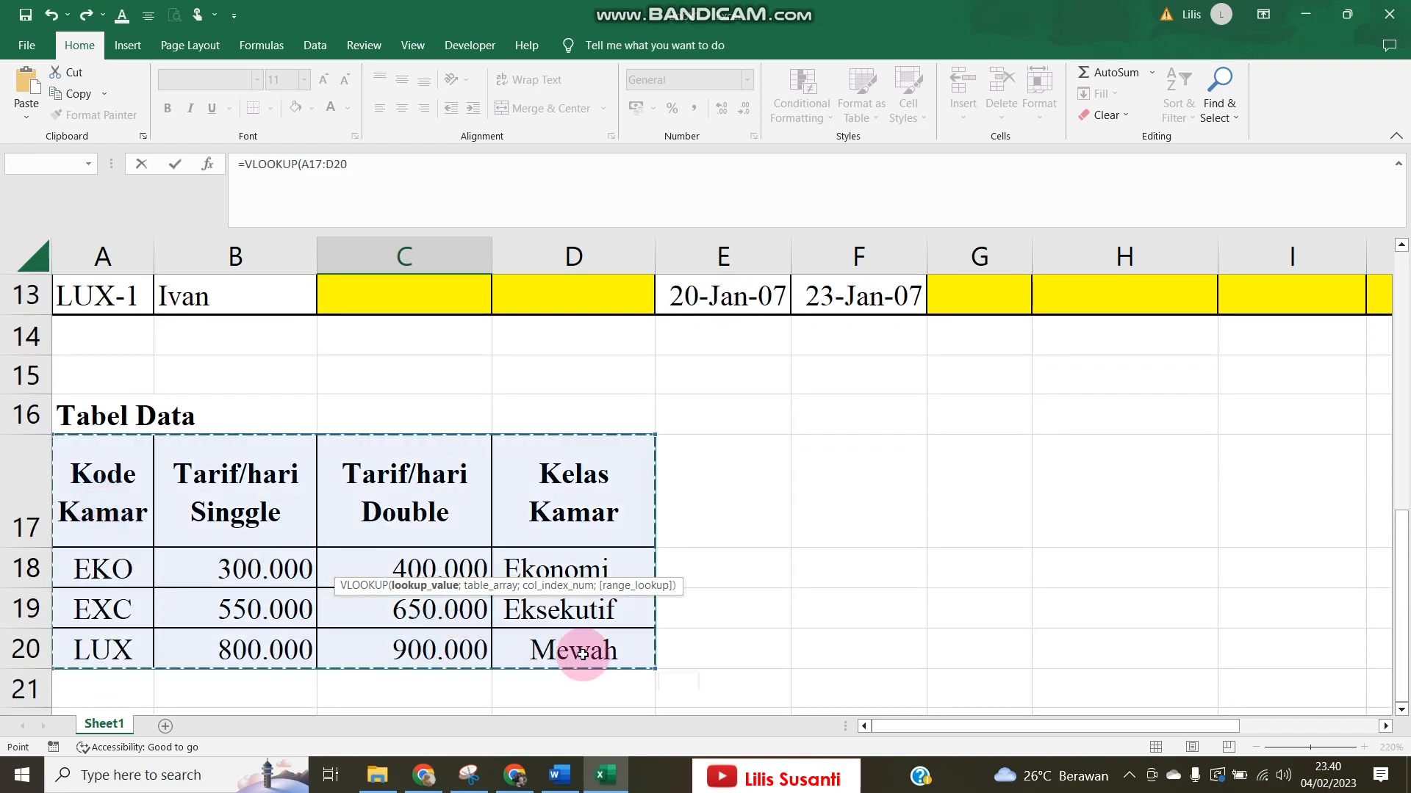
{"action": "key", "text": "F4"}
{"action": "scroll", "coordinate": [580, 653], "scroll_direction": "up", "scroll_amount": 4}
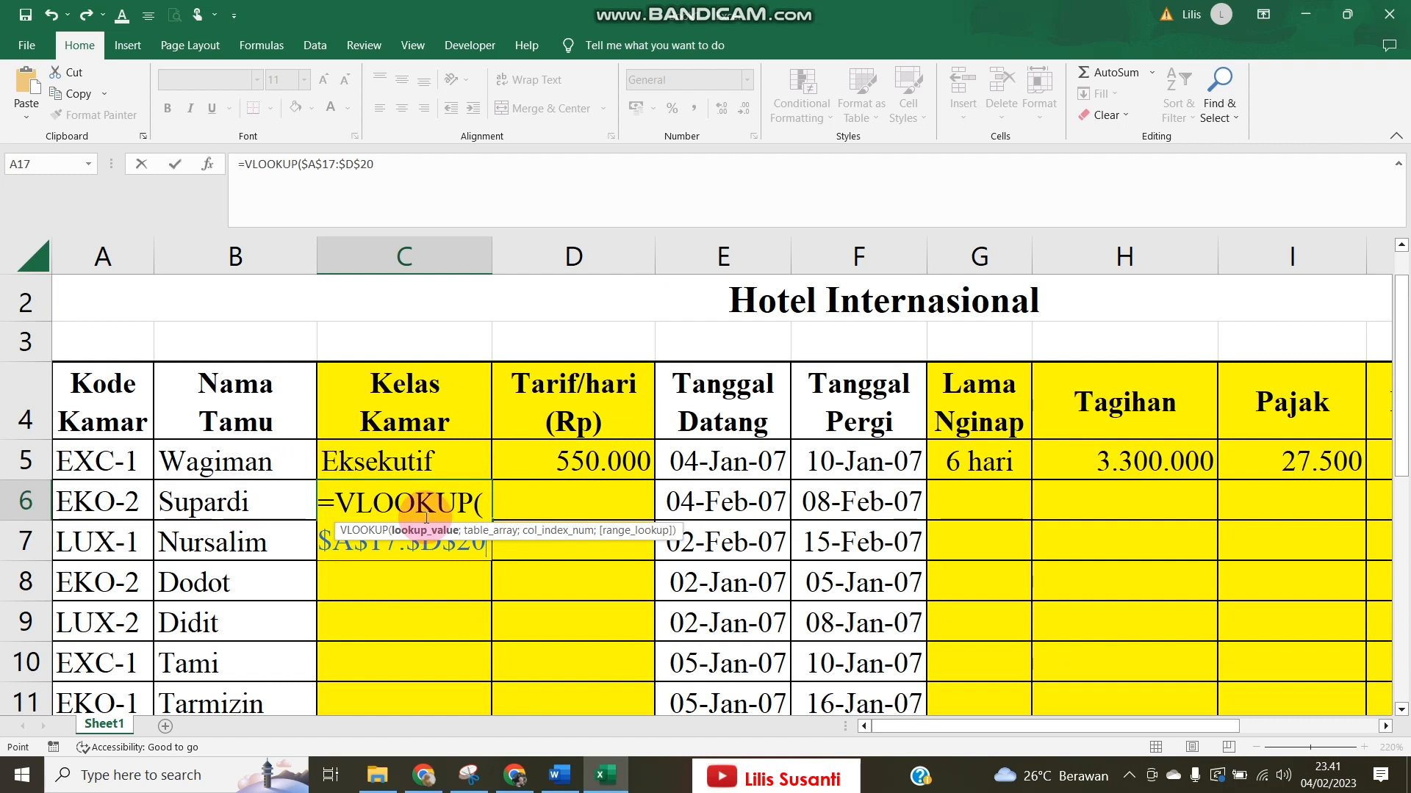
{"action": "type", "text": ";"}
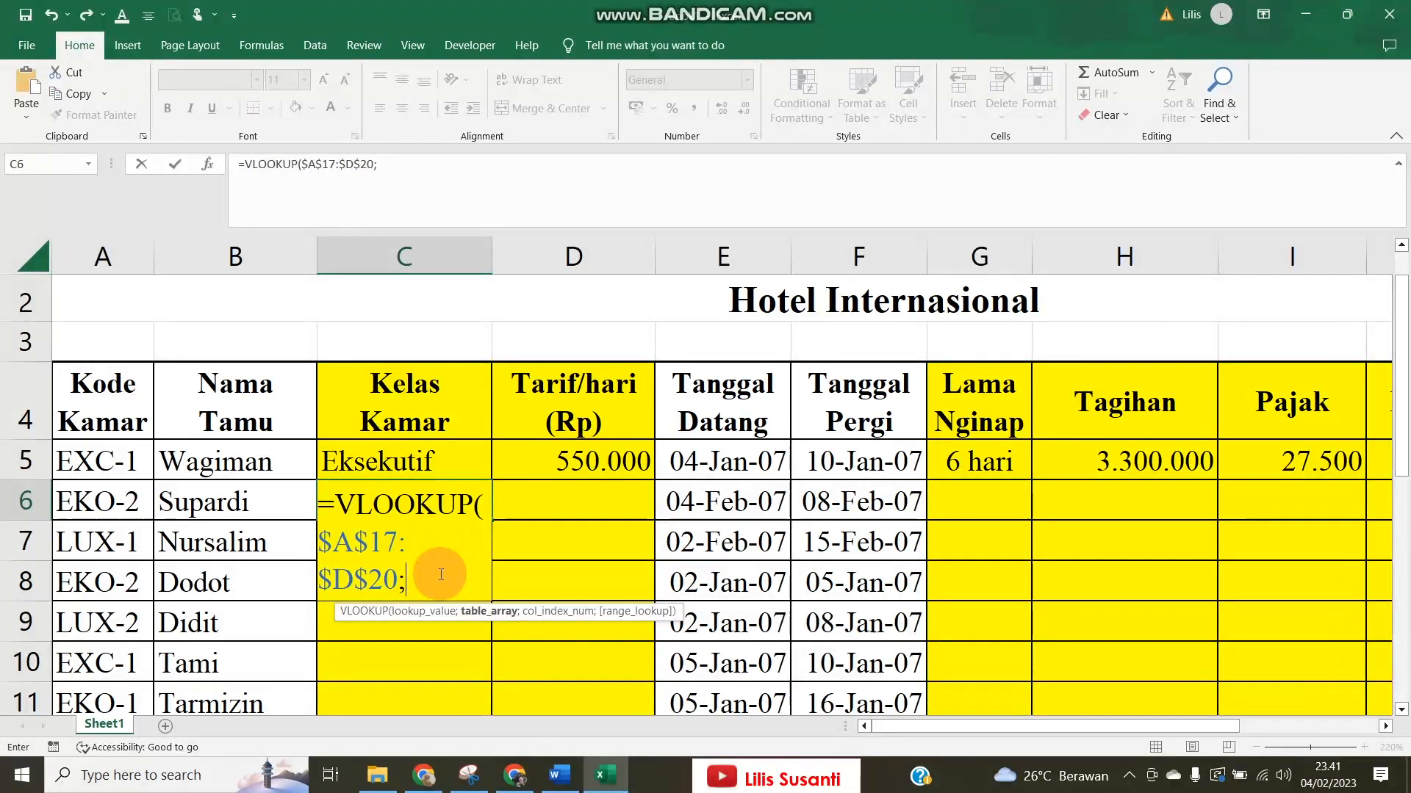
{"action": "key", "text": "BackSpace"}
{"action": "key", "text": "BackSpace"}
{"action": "key", "text": "BackSpace"}
{"action": "key", "text": "BackSpace"}
{"action": "key", "text": "BackSpace"}
{"action": "key", "text": "BackSpace"}
{"action": "key", "text": "BackSpace"}
{"action": "key", "text": "BackSpace"}
{"action": "key", "text": "BackSpace"}
{"action": "key", "text": "BackSpace"}
{"action": "key", "text": "BackSpace"}
{"action": "key", "text": "BackSpace"}
{"action": "key", "text": "BackSpace"}
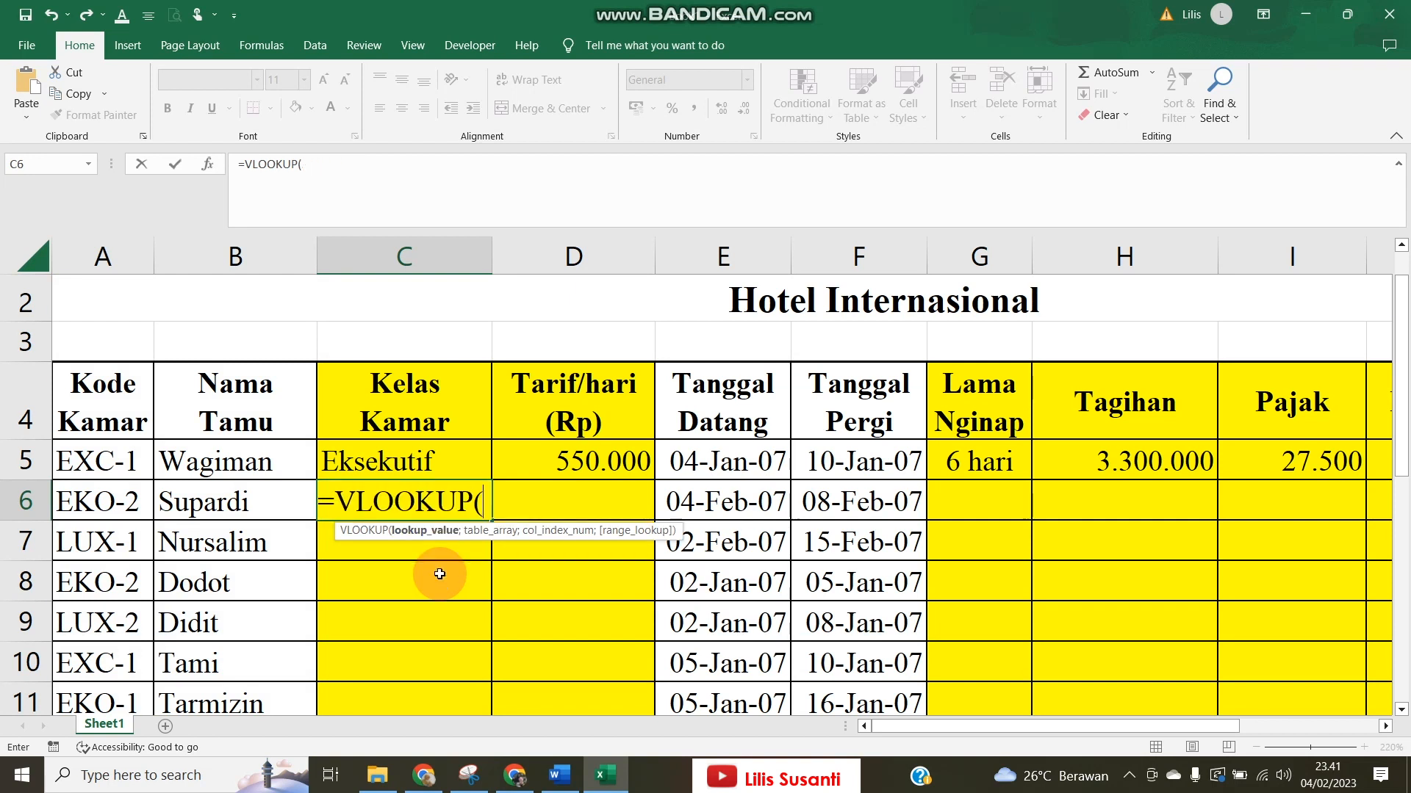
Use LEFT(A6;3) as the lookup value of the VLOOKUP in C6.
{"action": "type", "text": "("}
{"action": "left_click", "coordinate": [99, 507]}
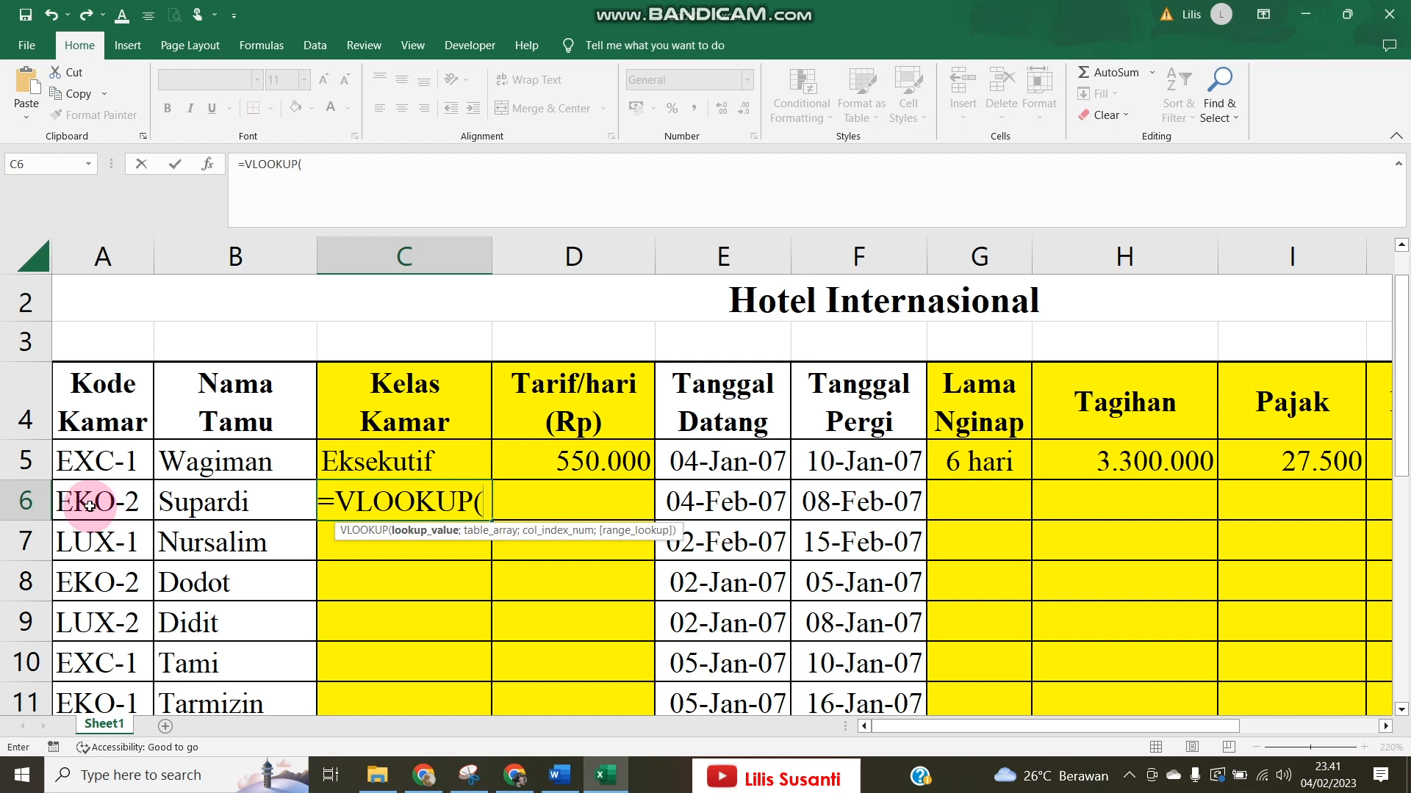
{"action": "type", "text": "left("}
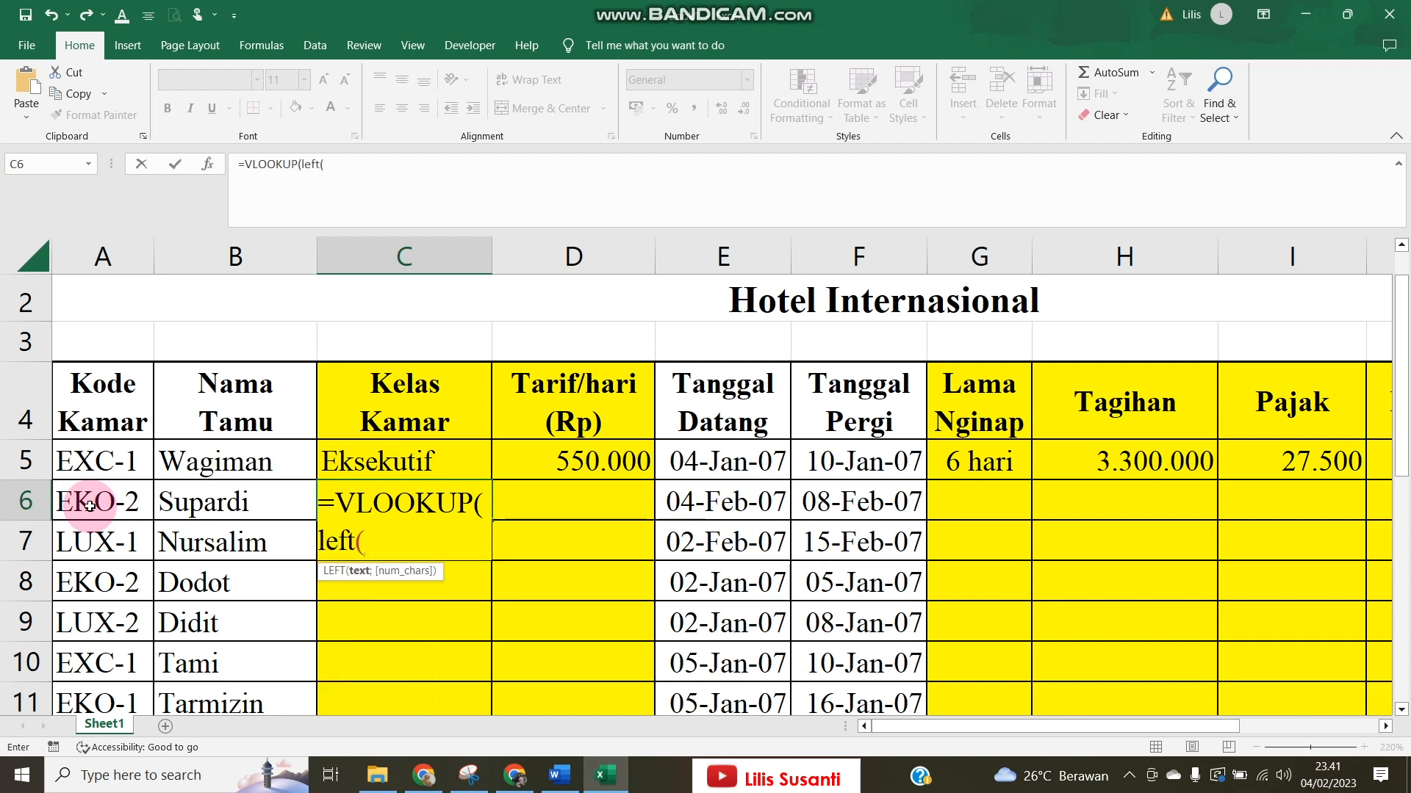
{"action": "left_click", "coordinate": [90, 505]}
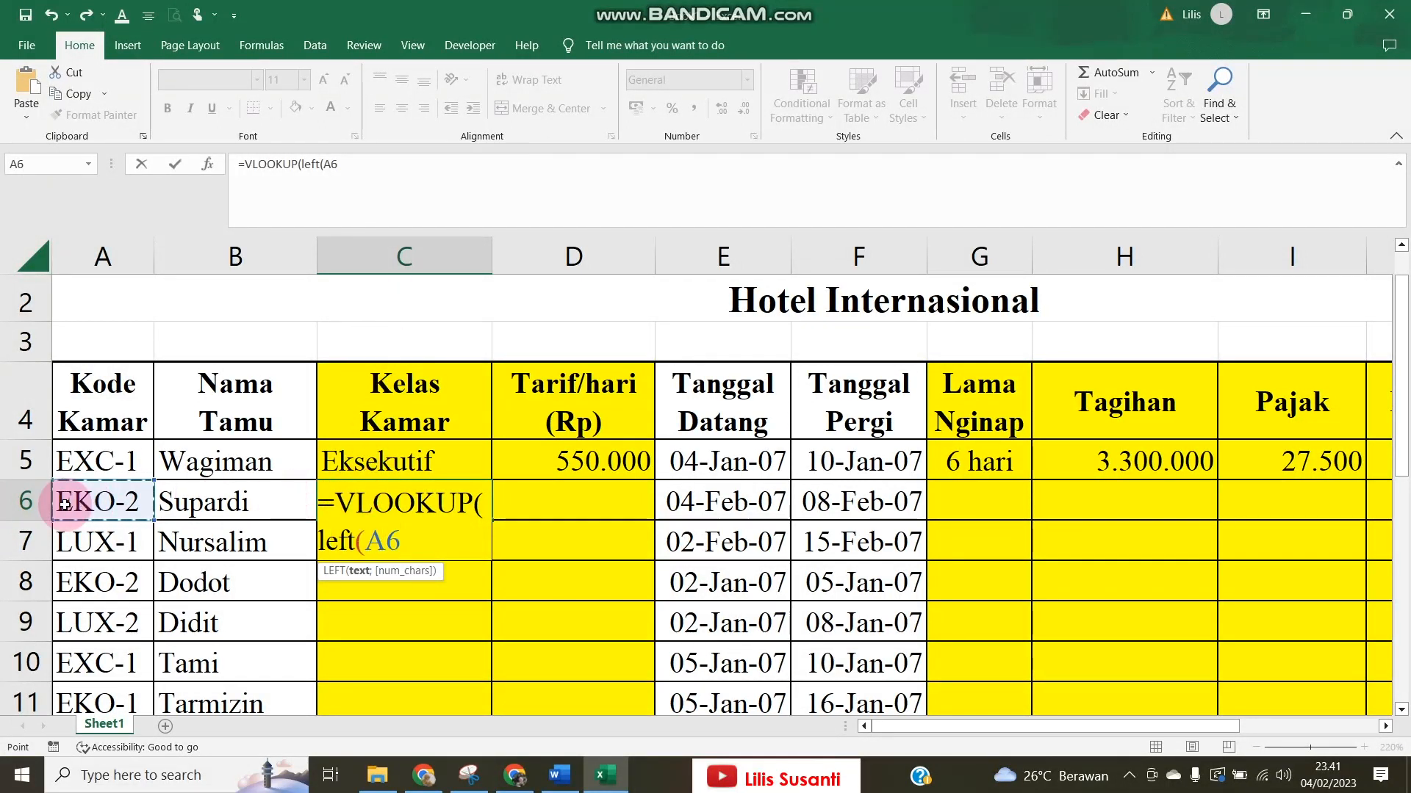
{"action": "type", "text": ";"}
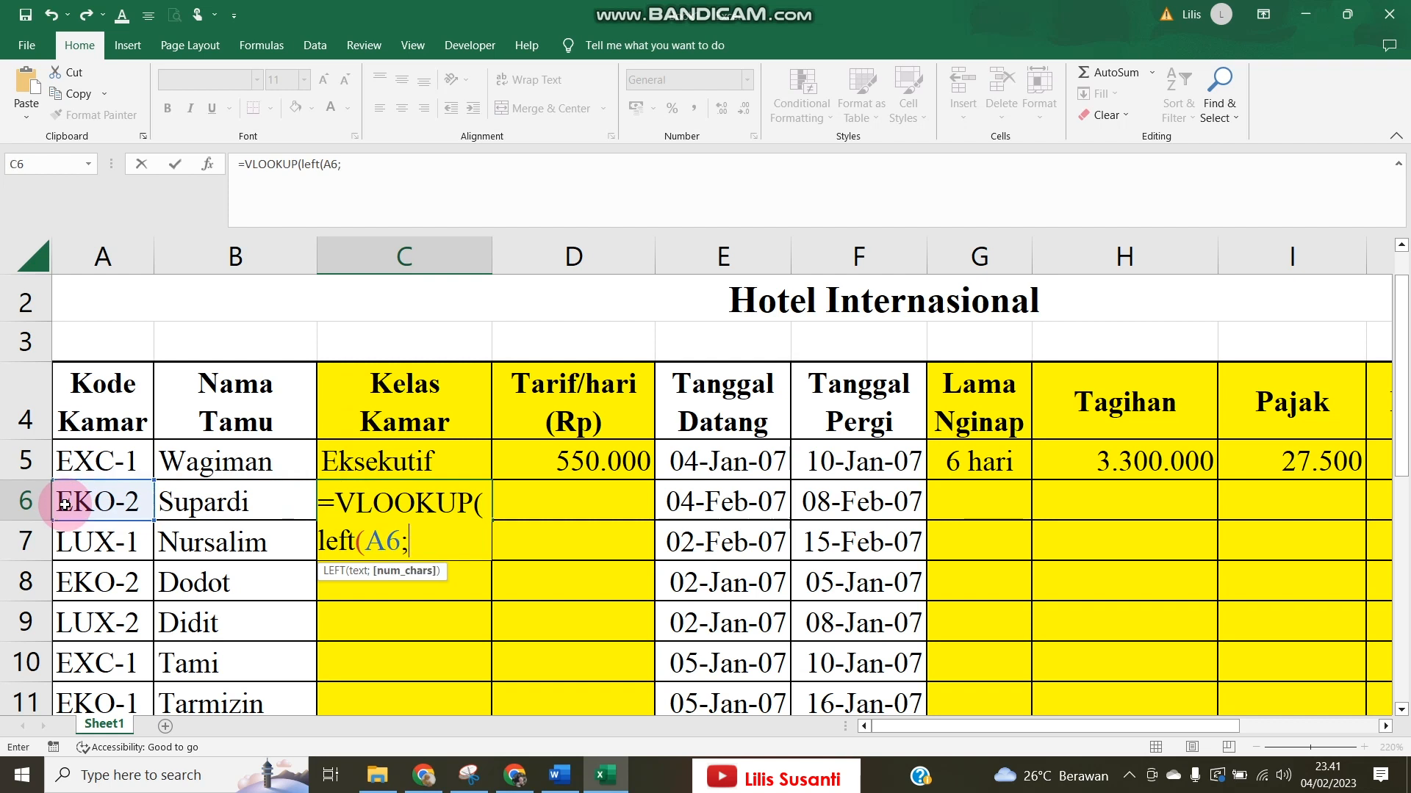
{"action": "type", "text": "3)"}
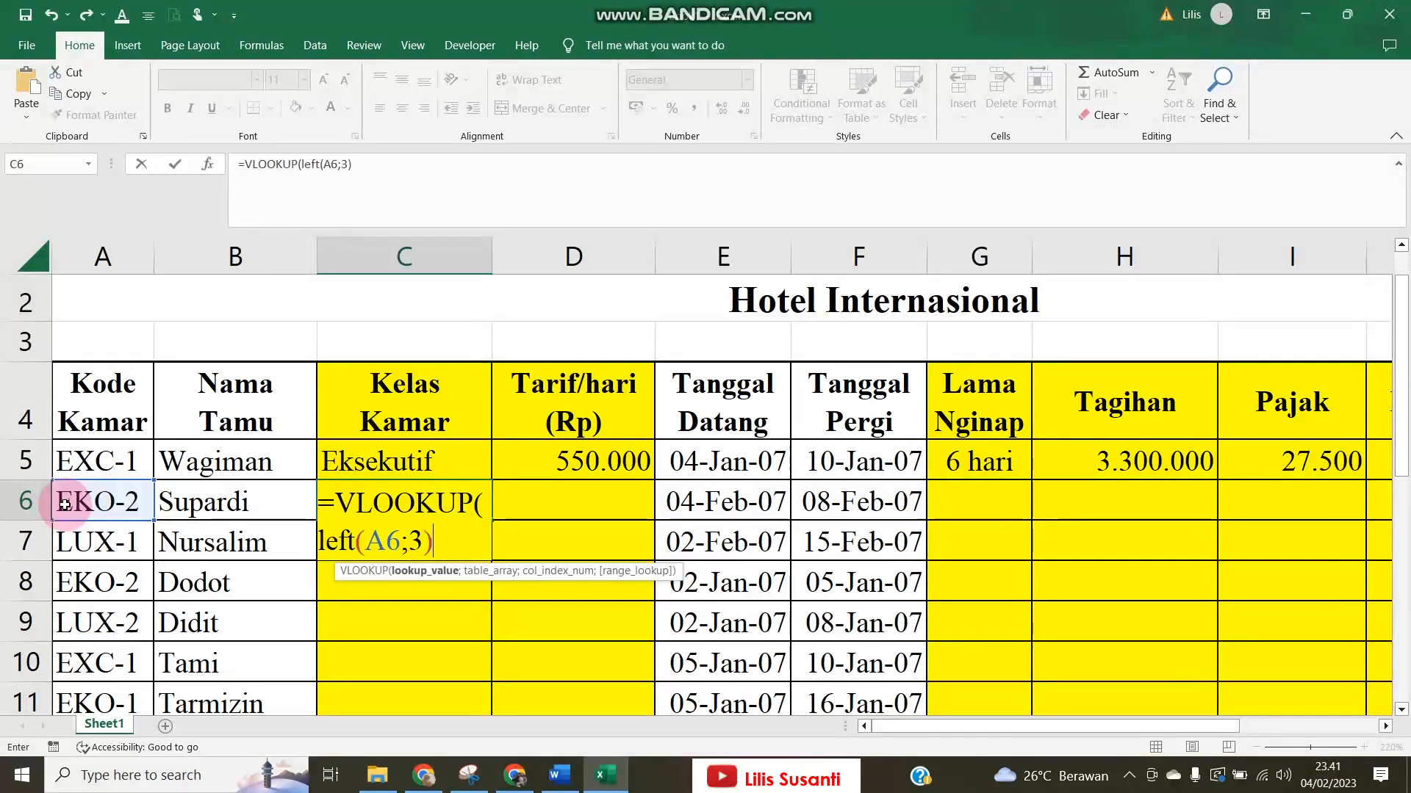
{"action": "type", "text": ";"}
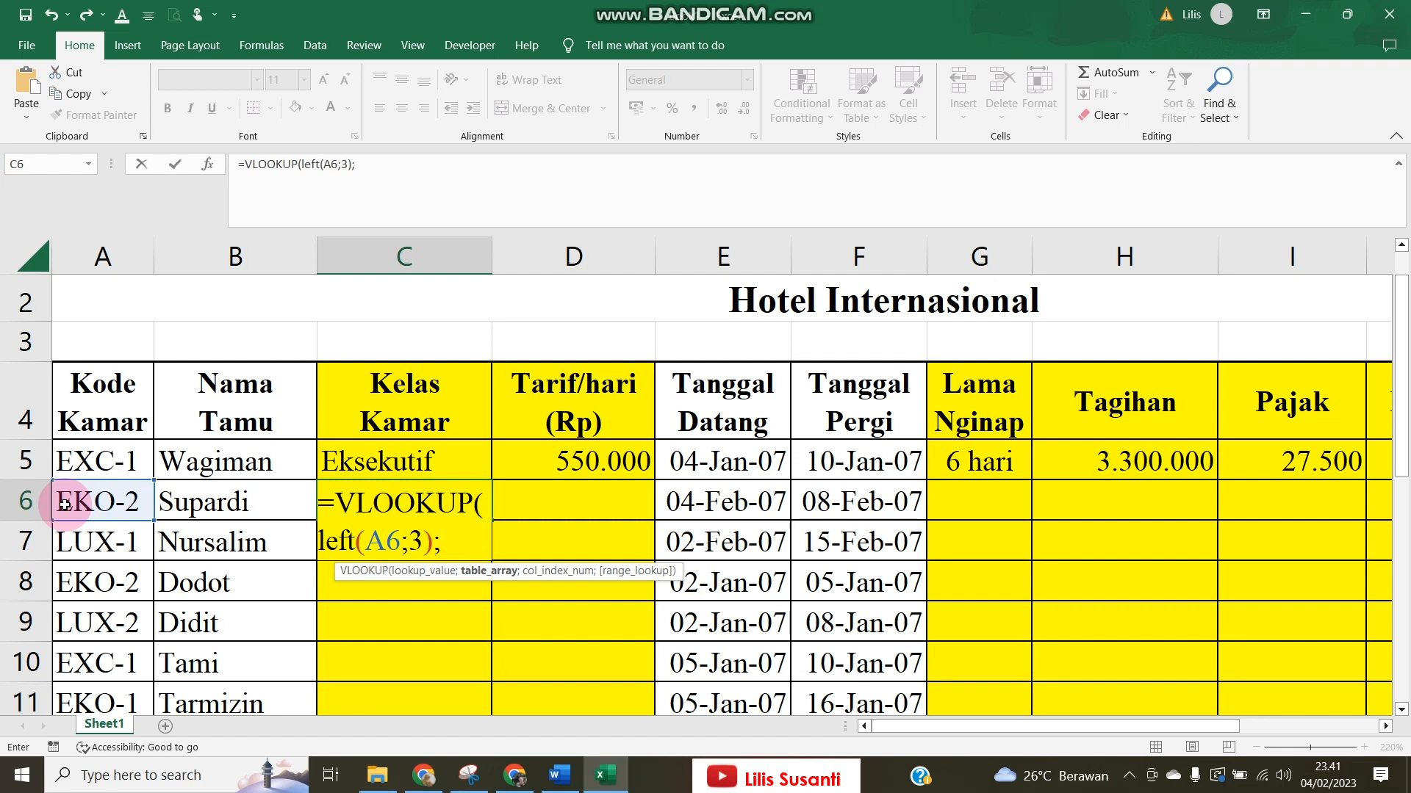
Add the Tabel Data range as the absolute table array $A$17:$D$20 in the C6 formula.
{"action": "scroll", "coordinate": [63, 514], "scroll_direction": "down", "scroll_amount": 4}
{"action": "left_click_drag", "start_coordinate": [102, 426], "coordinate": [584, 607]}
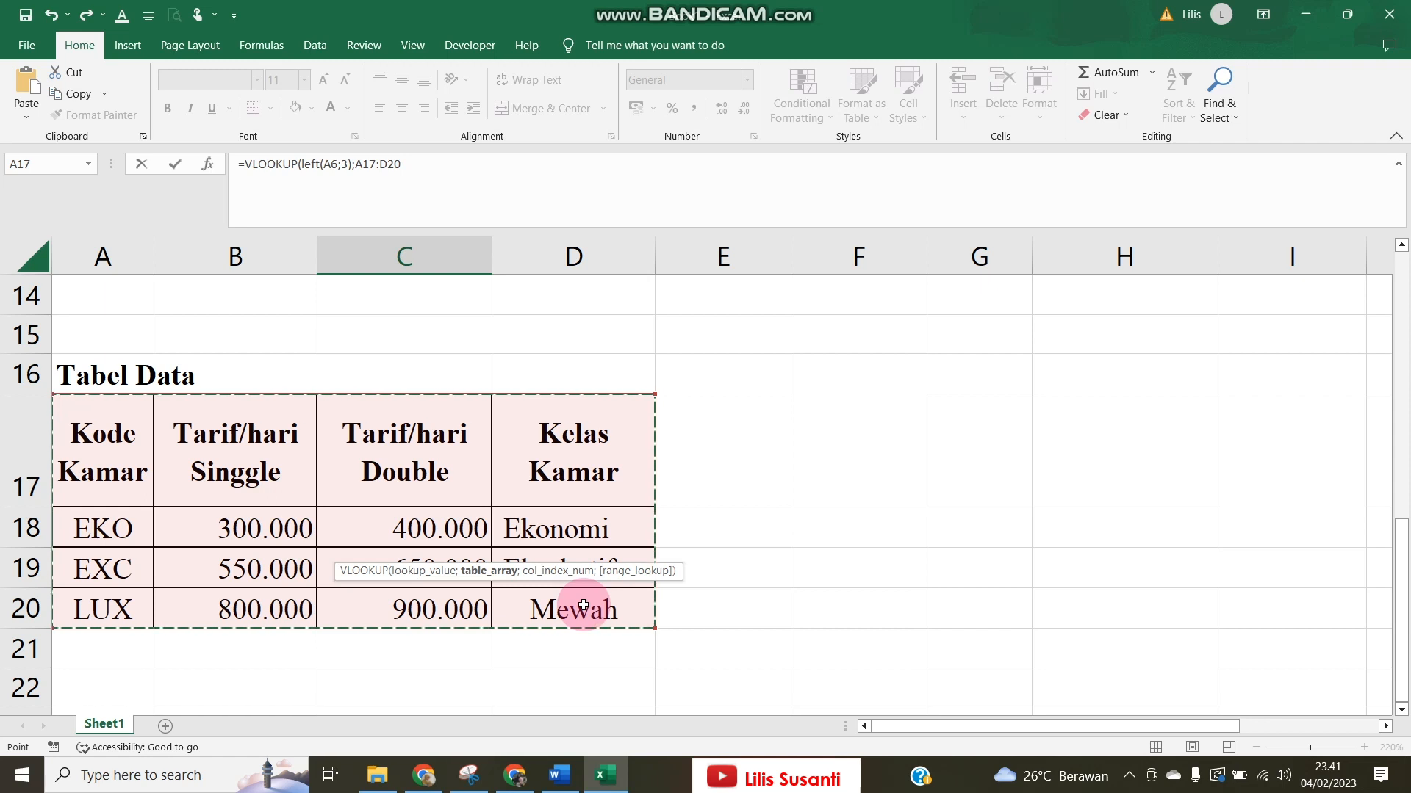
{"action": "key", "text": "F4"}
{"action": "scroll", "coordinate": [583, 603], "scroll_direction": "up", "scroll_amount": 4}
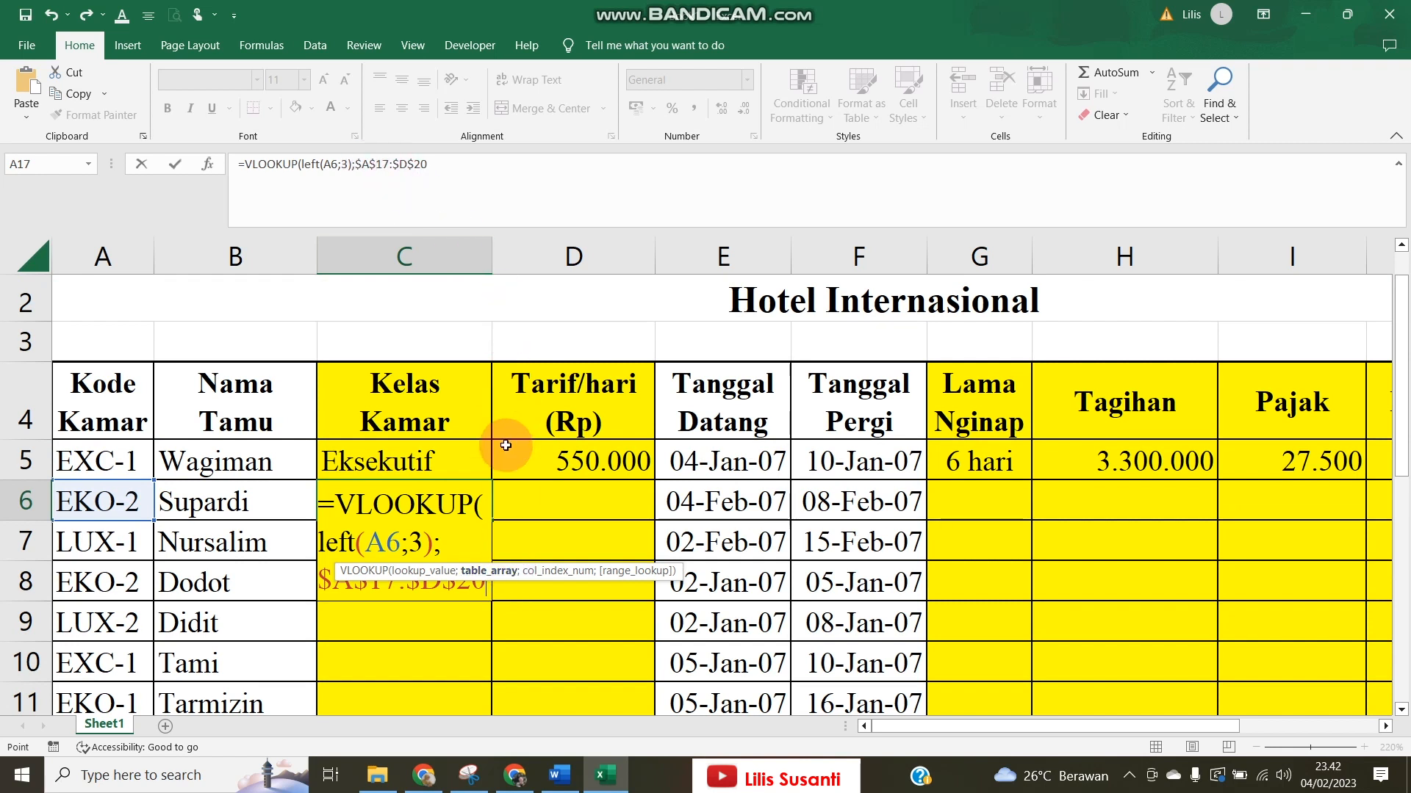
{"action": "type", "text": ";"}
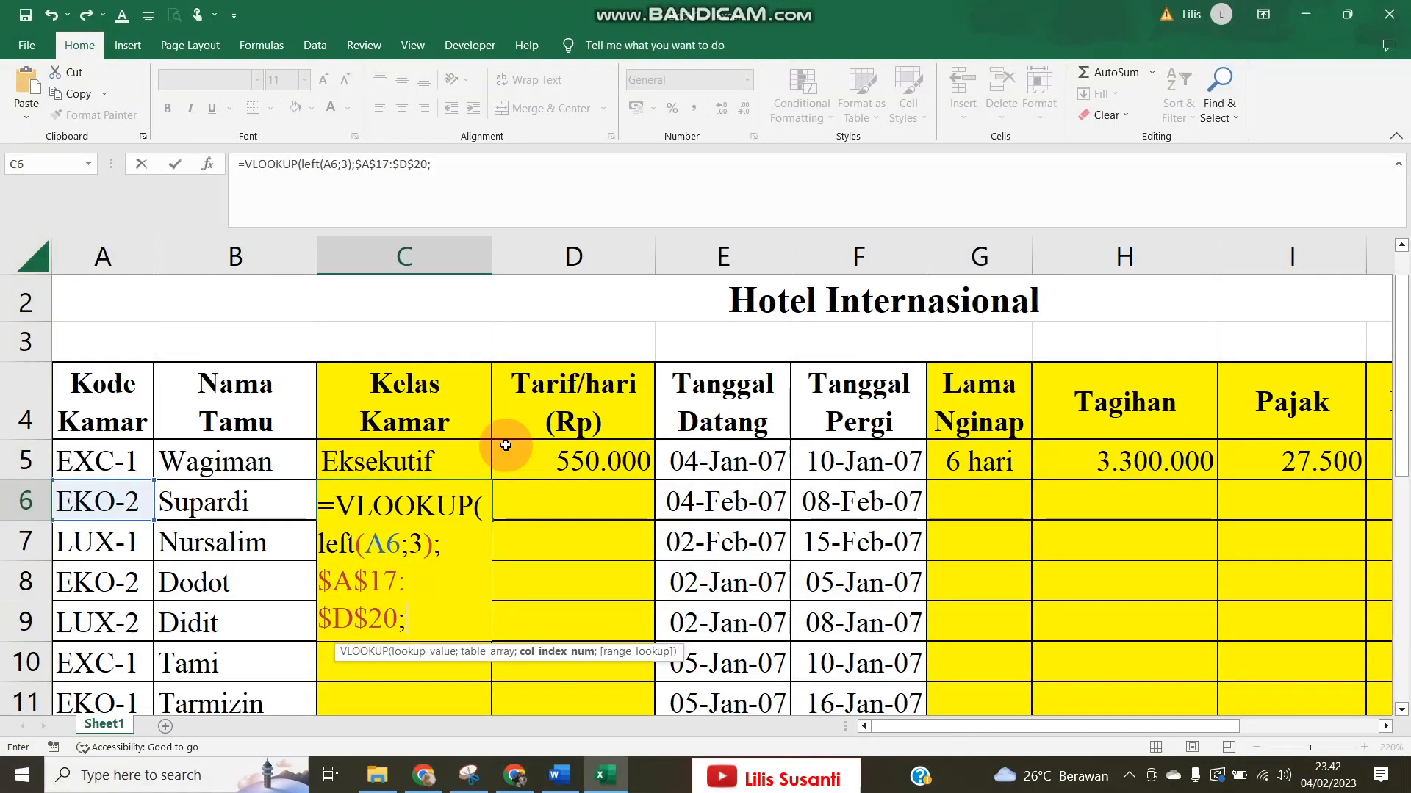
Finish the C6 VLOOKUP with column index 4 and range lookup 0, and select the cell to check the formula.
{"action": "scroll", "coordinate": [505, 445], "scroll_direction": "up", "scroll_amount": 1}
{"action": "scroll", "coordinate": [488, 441], "scroll_direction": "down", "scroll_amount": 1}
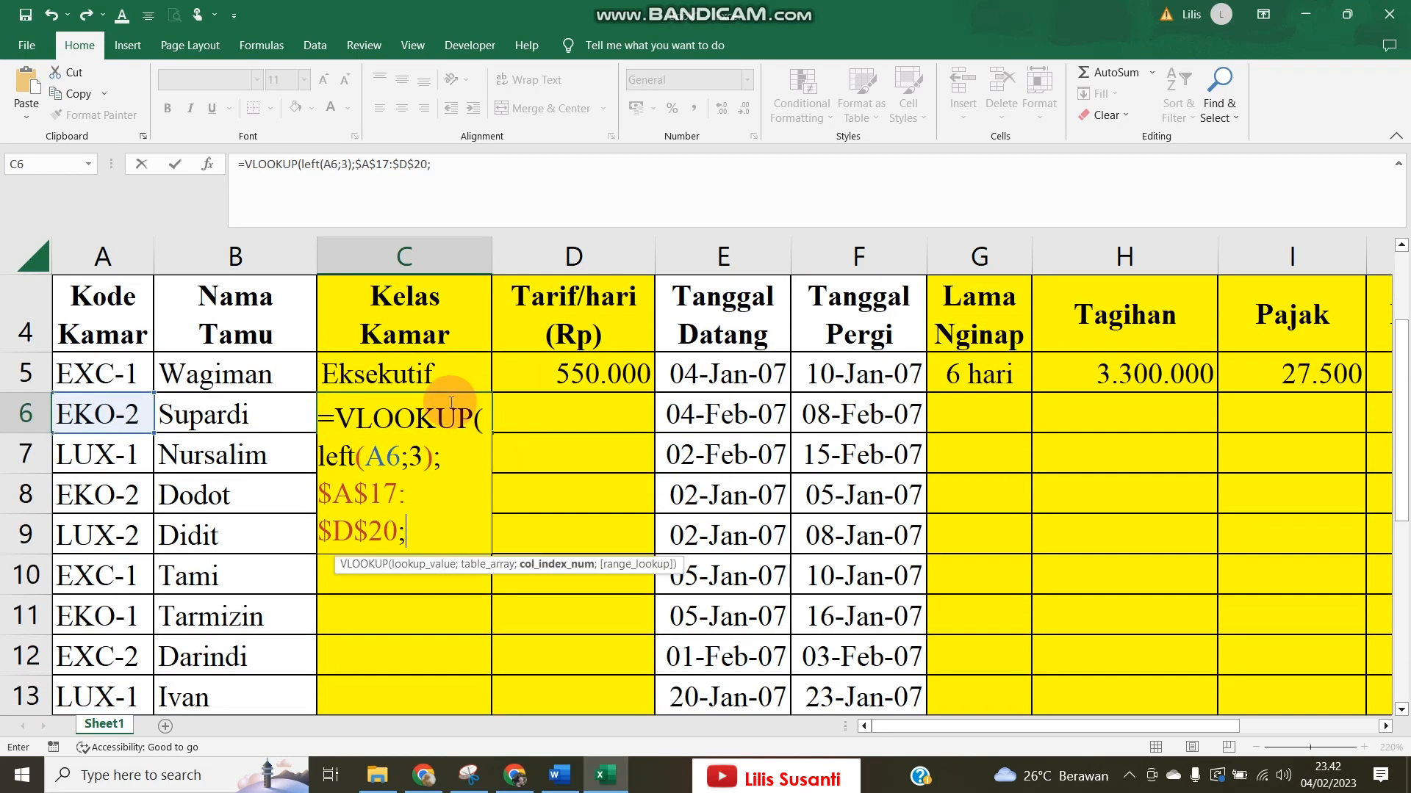
{"action": "scroll", "coordinate": [441, 416], "scroll_direction": "down", "scroll_amount": 3}
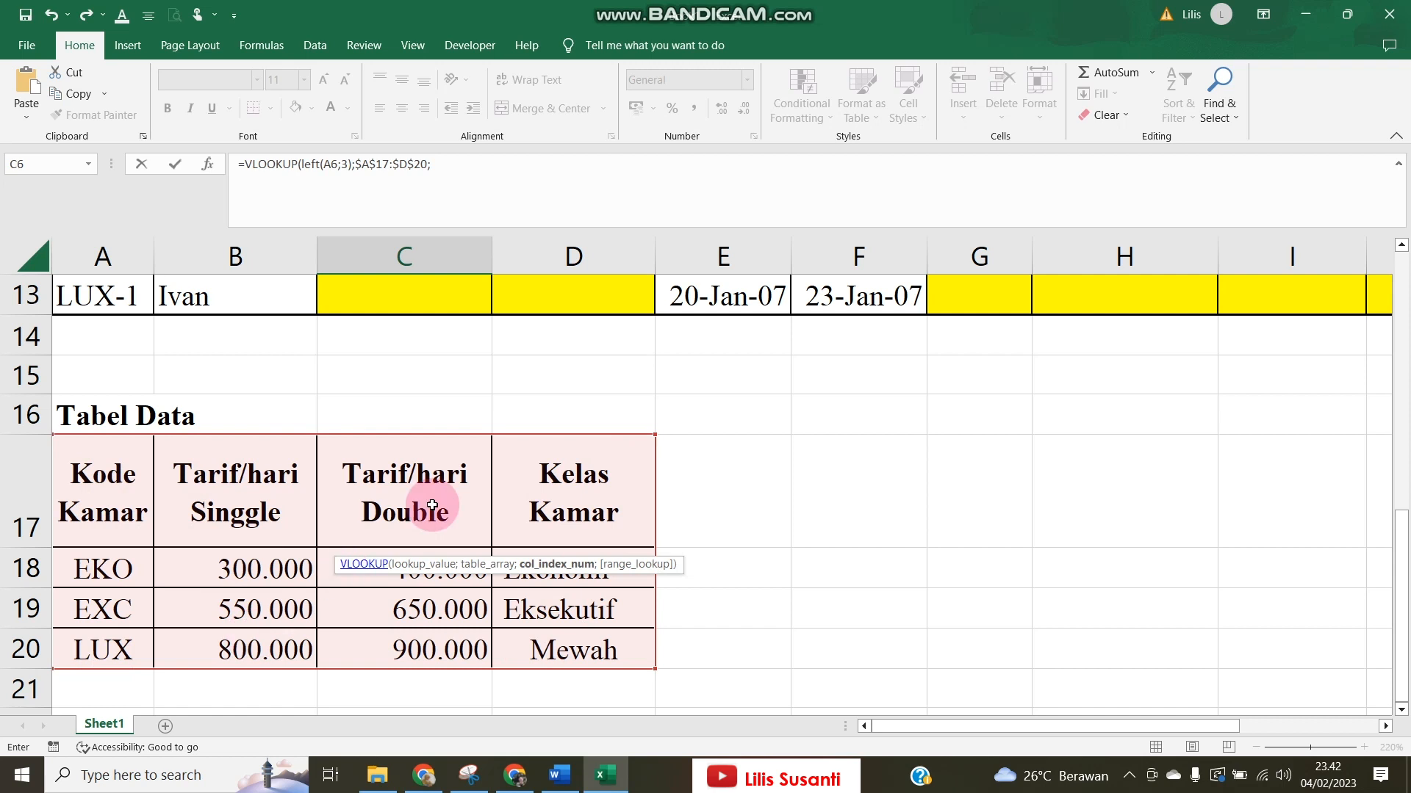
{"action": "scroll", "coordinate": [579, 564], "scroll_direction": "up", "scroll_amount": 3}
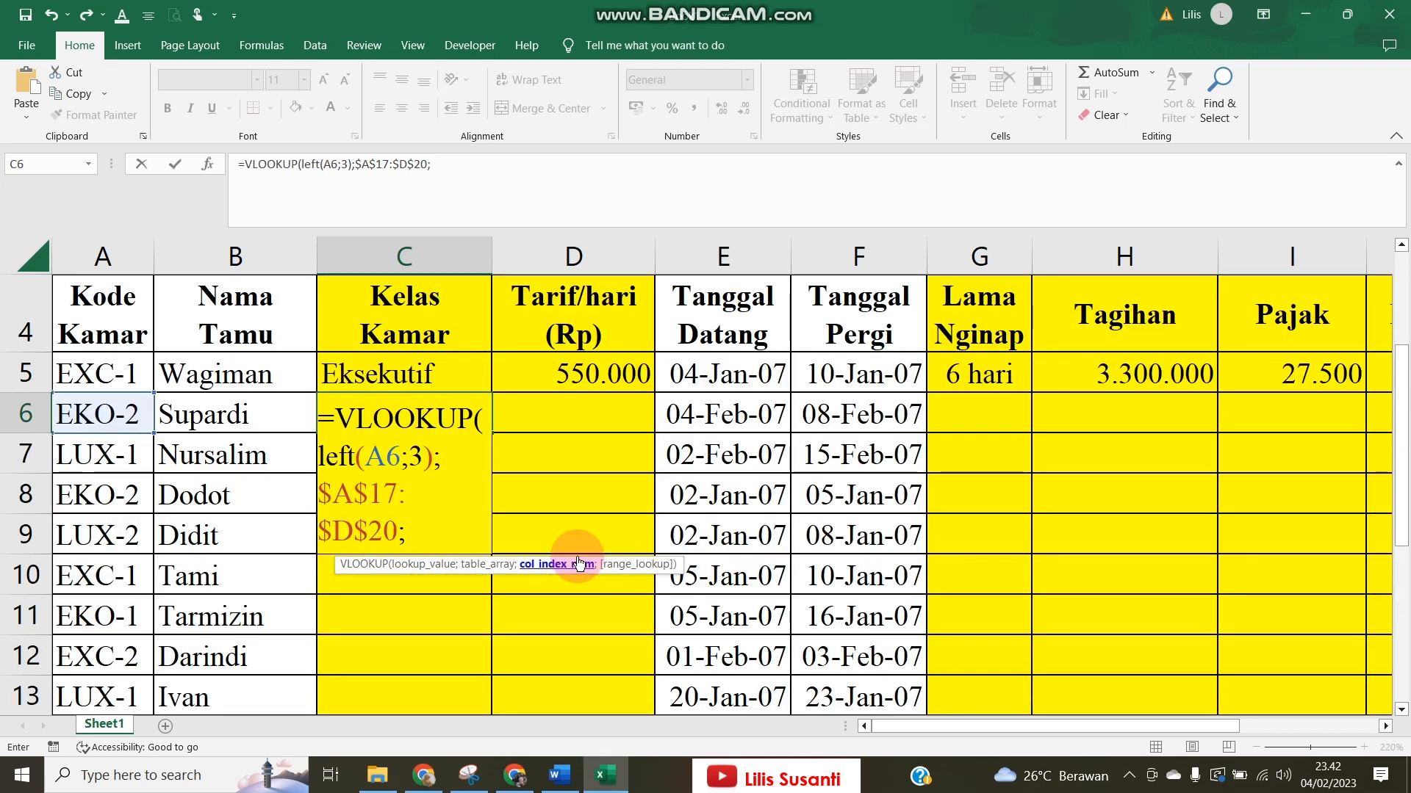
{"action": "type", "text": ";0"}
{"action": "key", "text": "Return"}
{"action": "key", "text": "Return"}
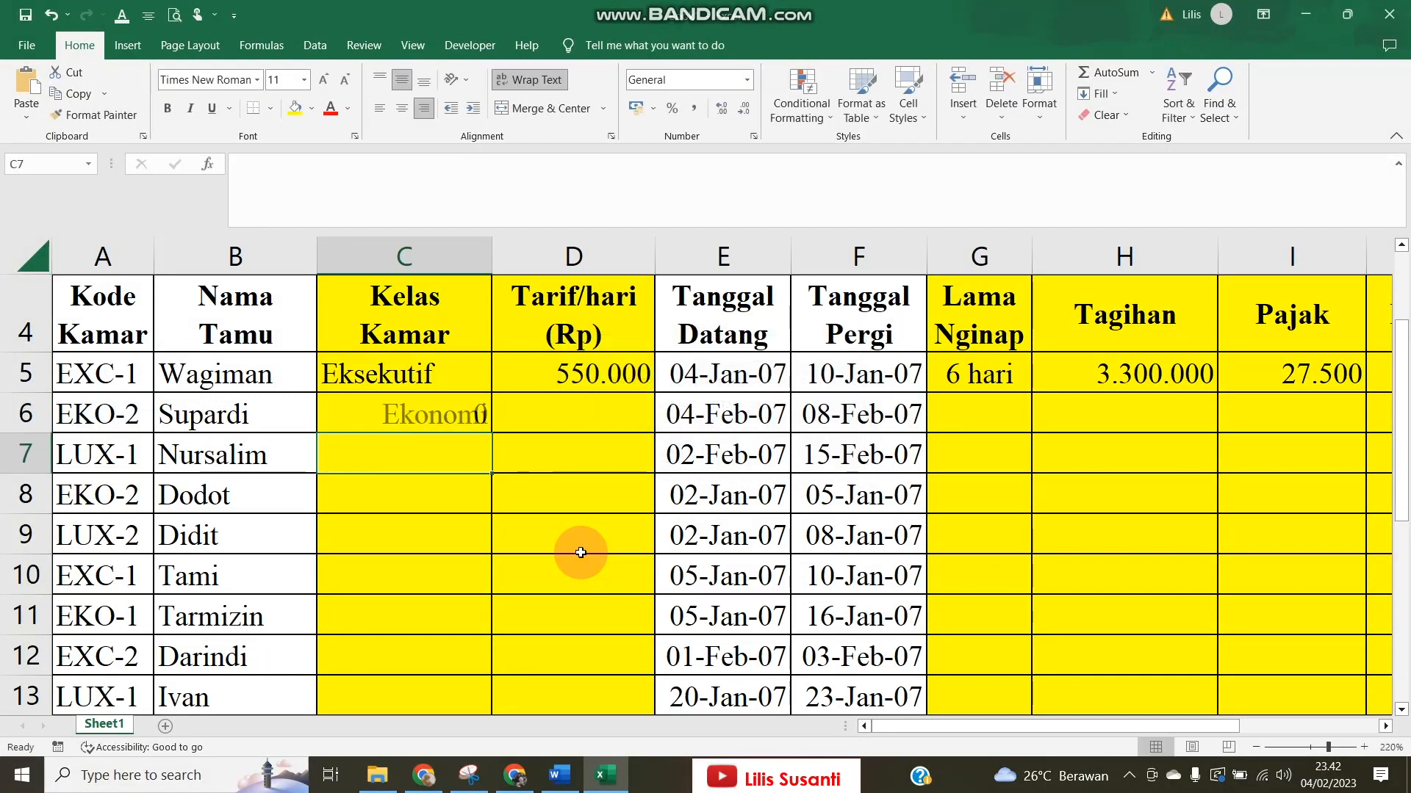
{"action": "left_click", "coordinate": [403, 414]}
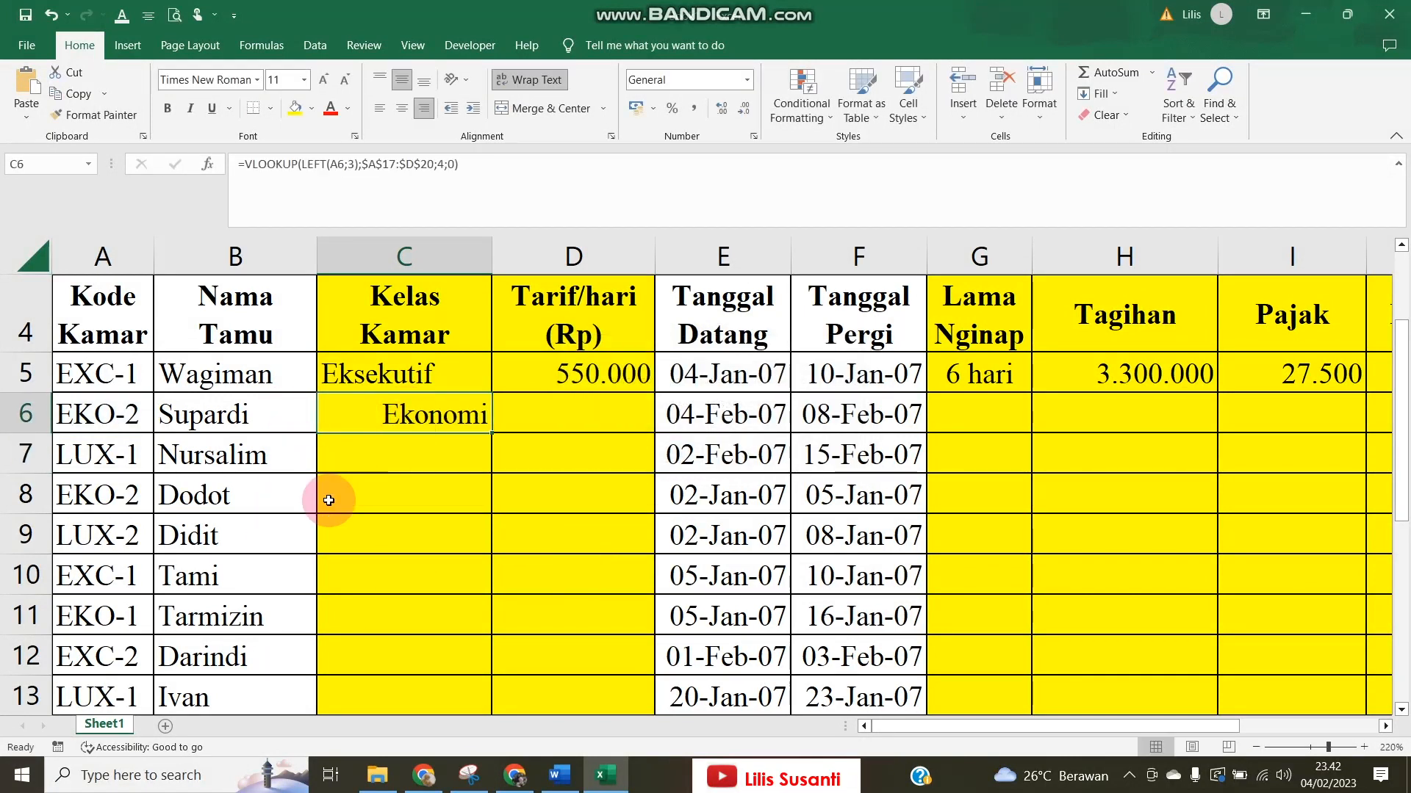
Name the Tabel Data range A17:D20 tabeldata.
{"action": "scroll", "coordinate": [328, 500], "scroll_direction": "down", "scroll_amount": 3}
{"action": "left_click_drag", "start_coordinate": [88, 472], "coordinate": [572, 659]}
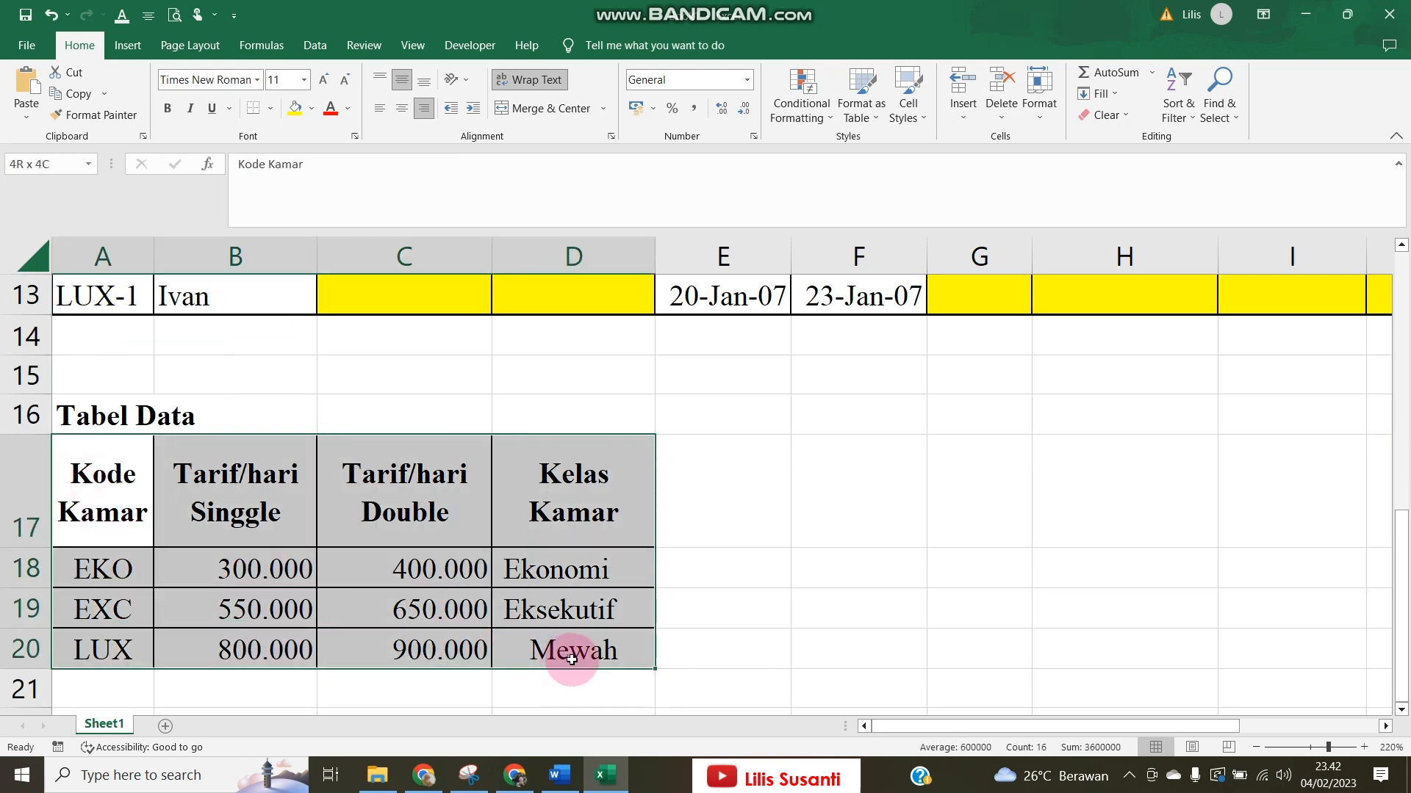
{"action": "left_click", "coordinate": [32, 161]}
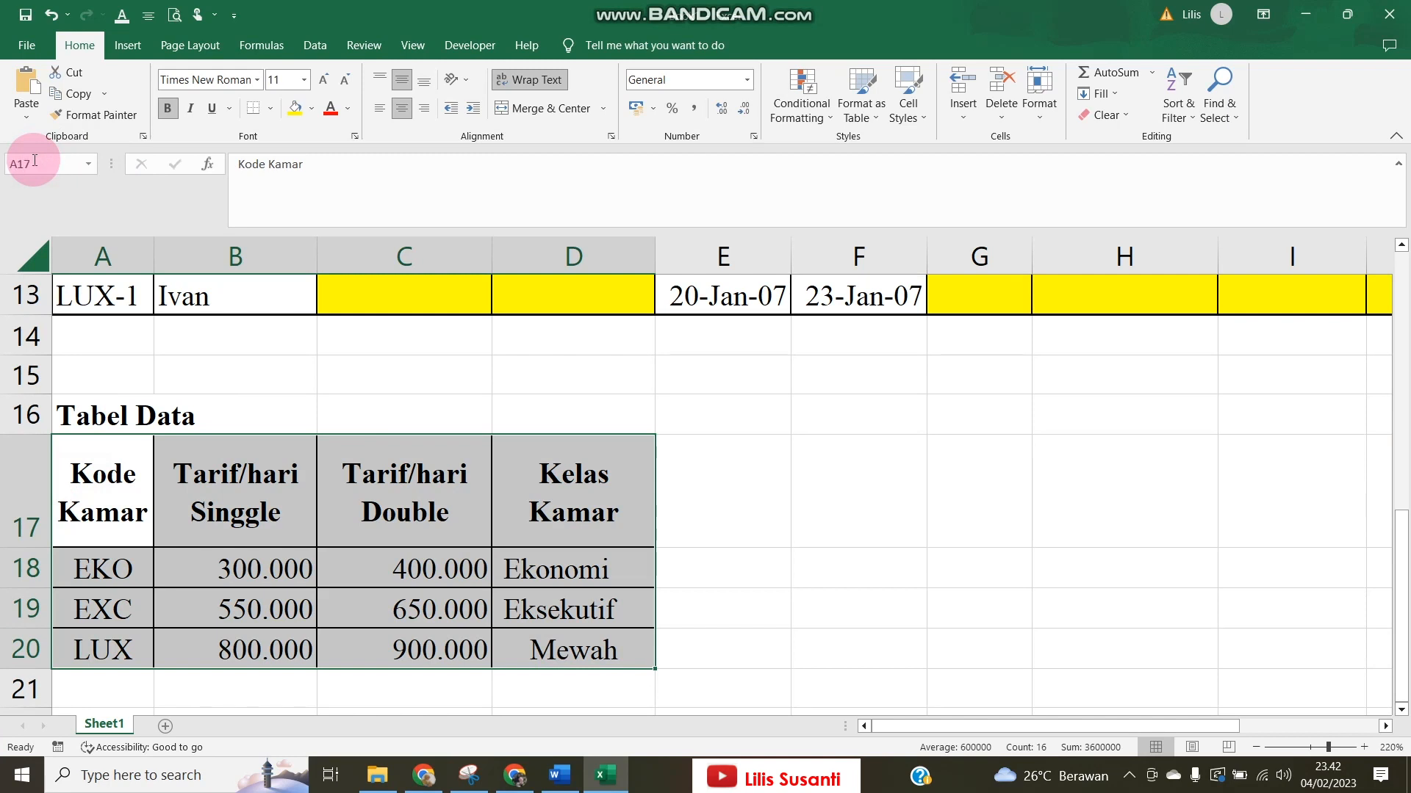
{"action": "scroll", "coordinate": [504, 472], "scroll_direction": "down", "scroll_amount": 1}
{"action": "scroll", "coordinate": [509, 457], "scroll_direction": "up", "scroll_amount": 5}
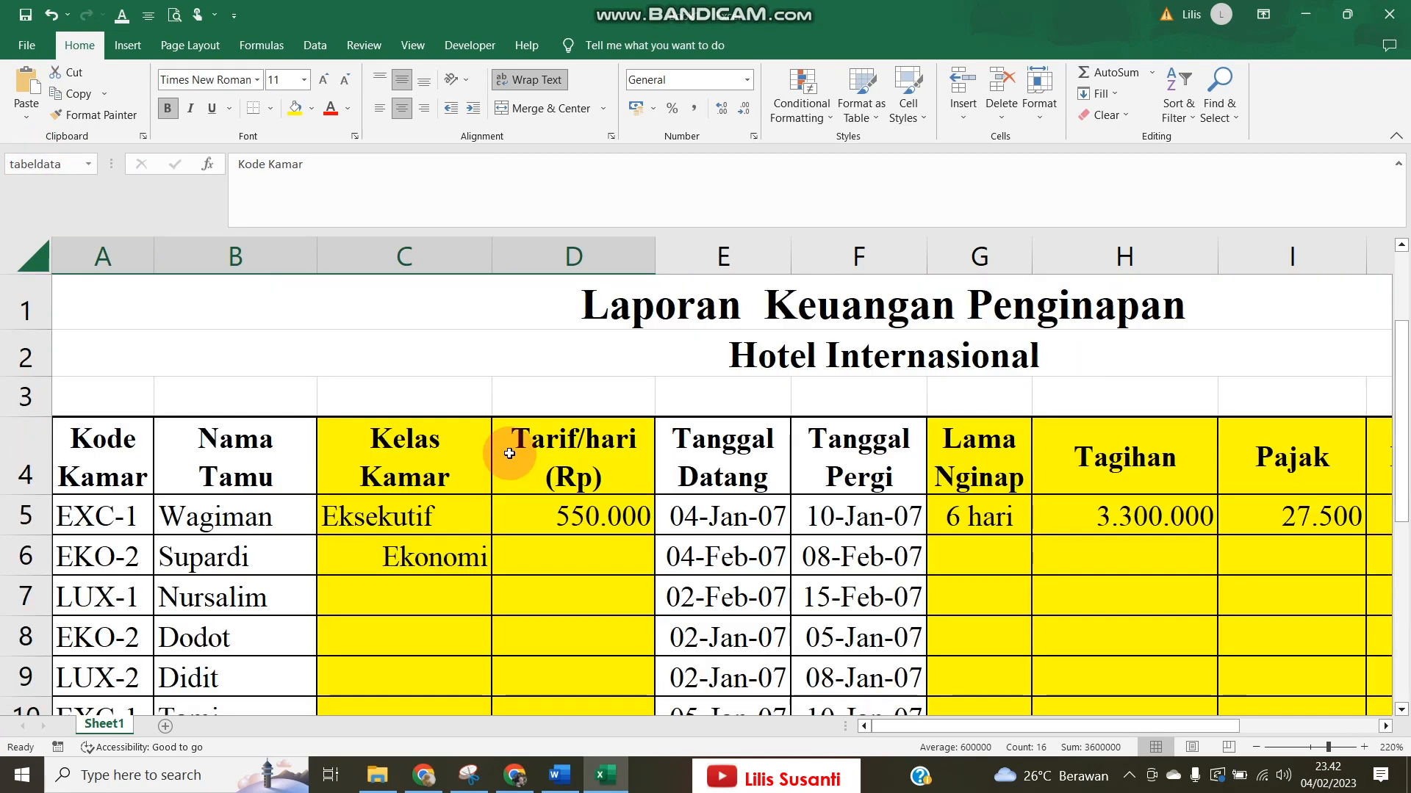
Copy the Kelas Kamar formula from C6 down through C13.
{"action": "left_click", "coordinate": [443, 550]}
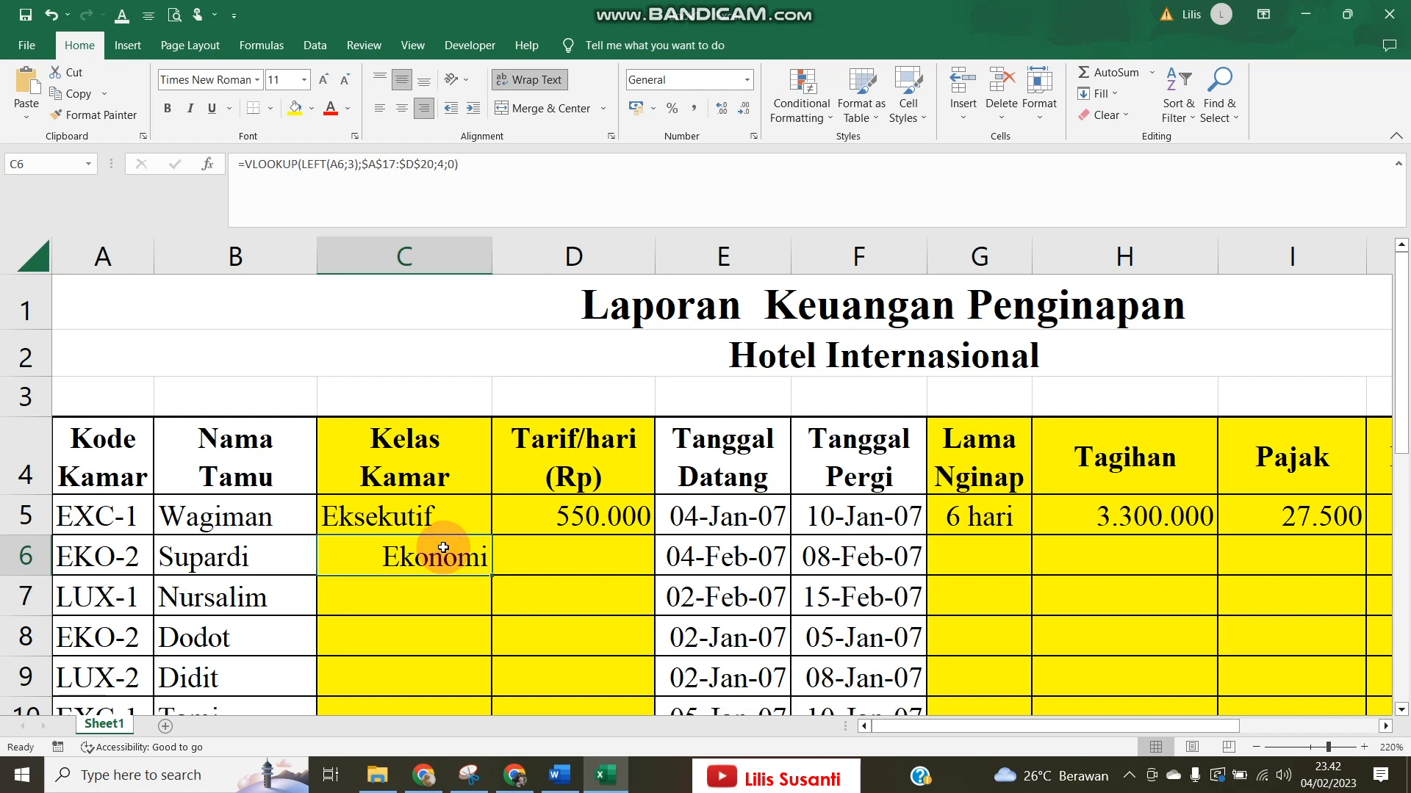
{"action": "left_click", "coordinate": [452, 581]}
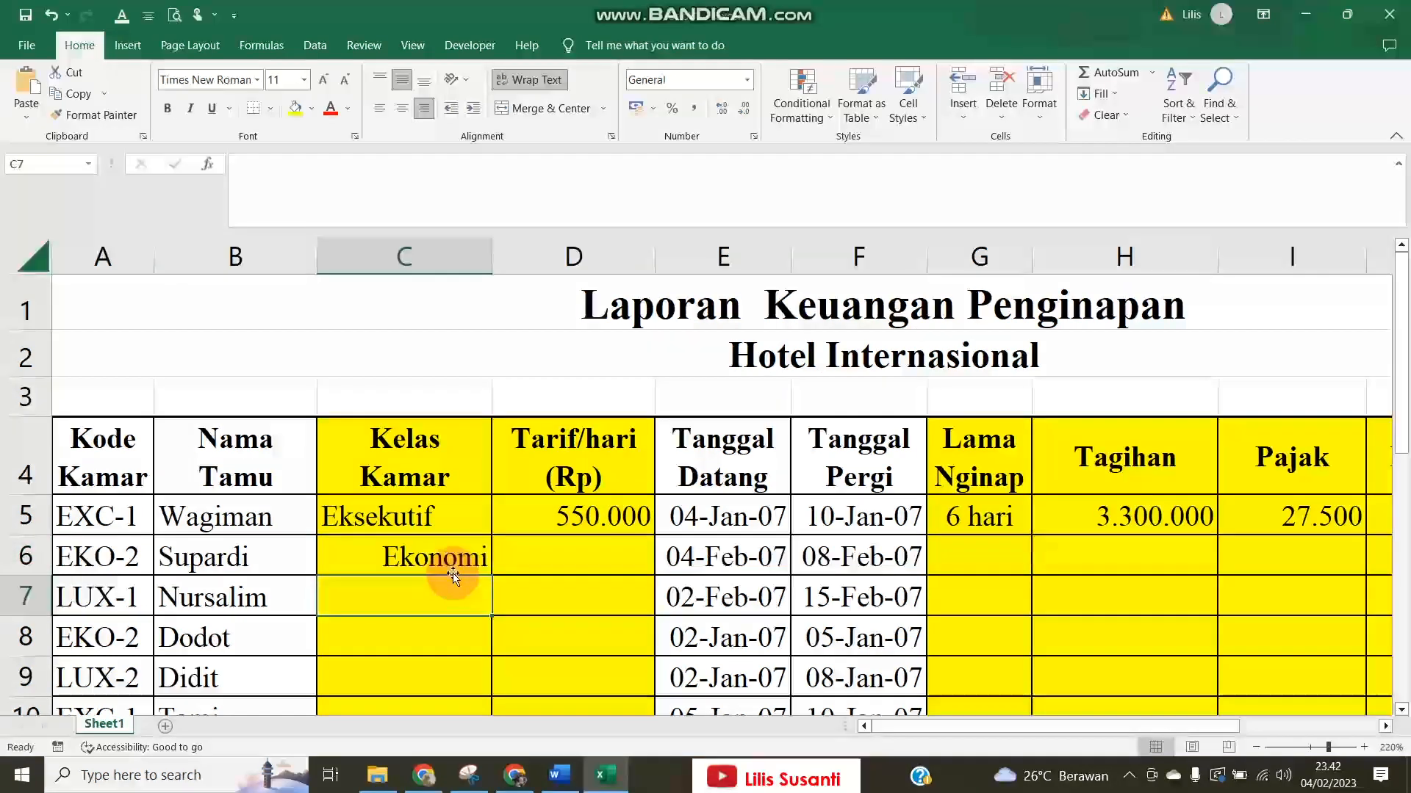
{"action": "left_click", "coordinate": [471, 565]}
{"action": "left_click_drag", "start_coordinate": [491, 576], "coordinate": [439, 580]}
{"action": "scroll", "coordinate": [412, 404], "scroll_direction": "up", "scroll_amount": 2}
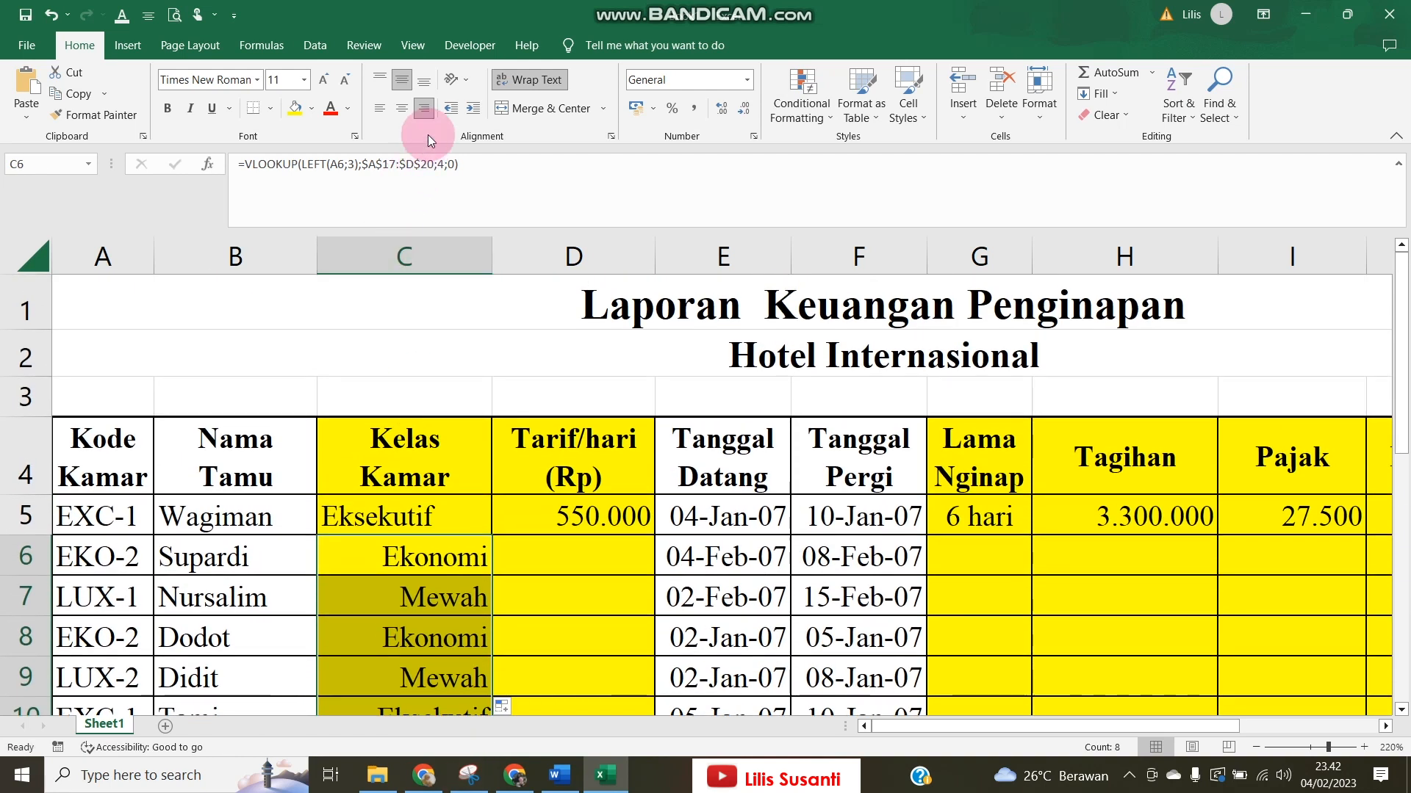
Center the Kelas Kamar values in C6:C13 and in C5 horizontally.
{"action": "left_click", "coordinate": [379, 108]}
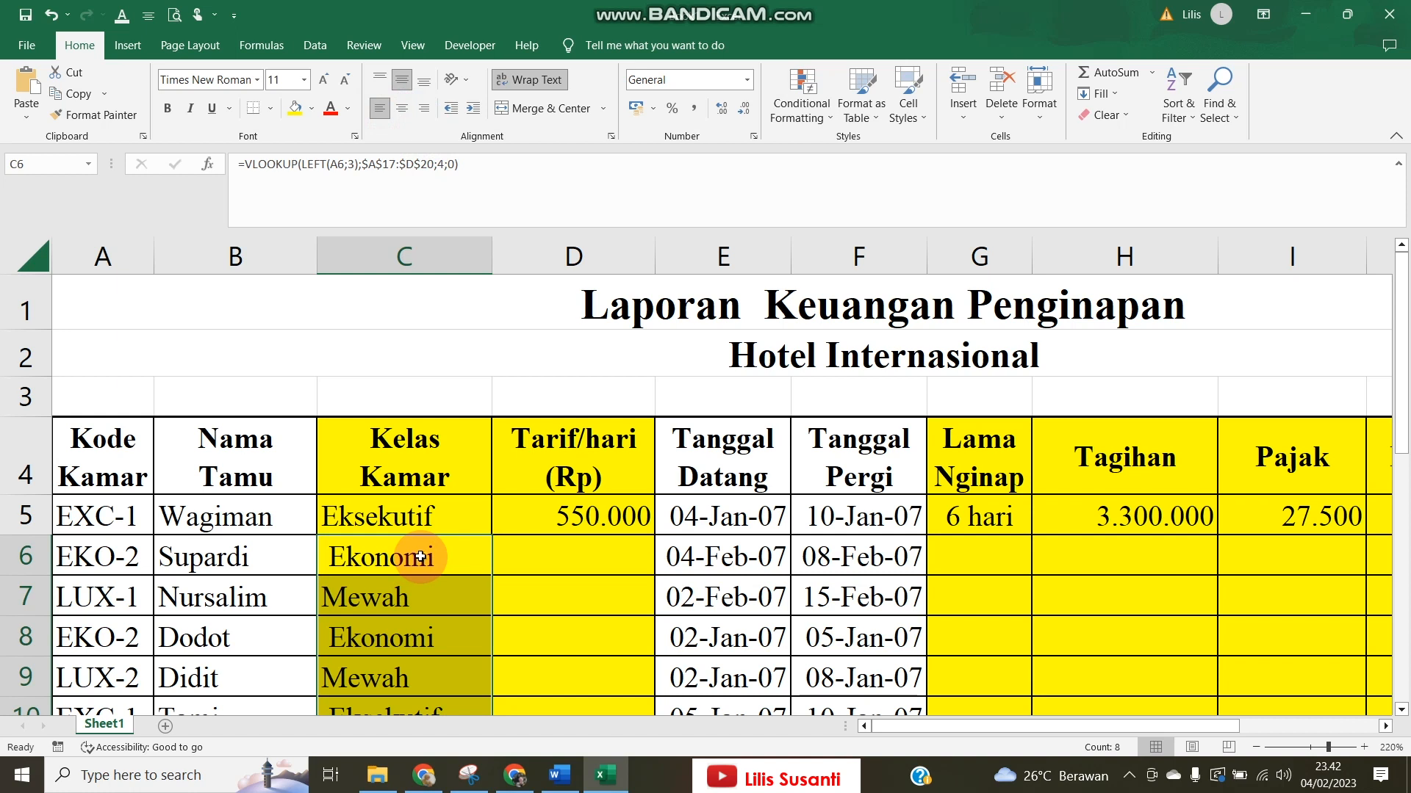
{"action": "left_click", "coordinate": [402, 108]}
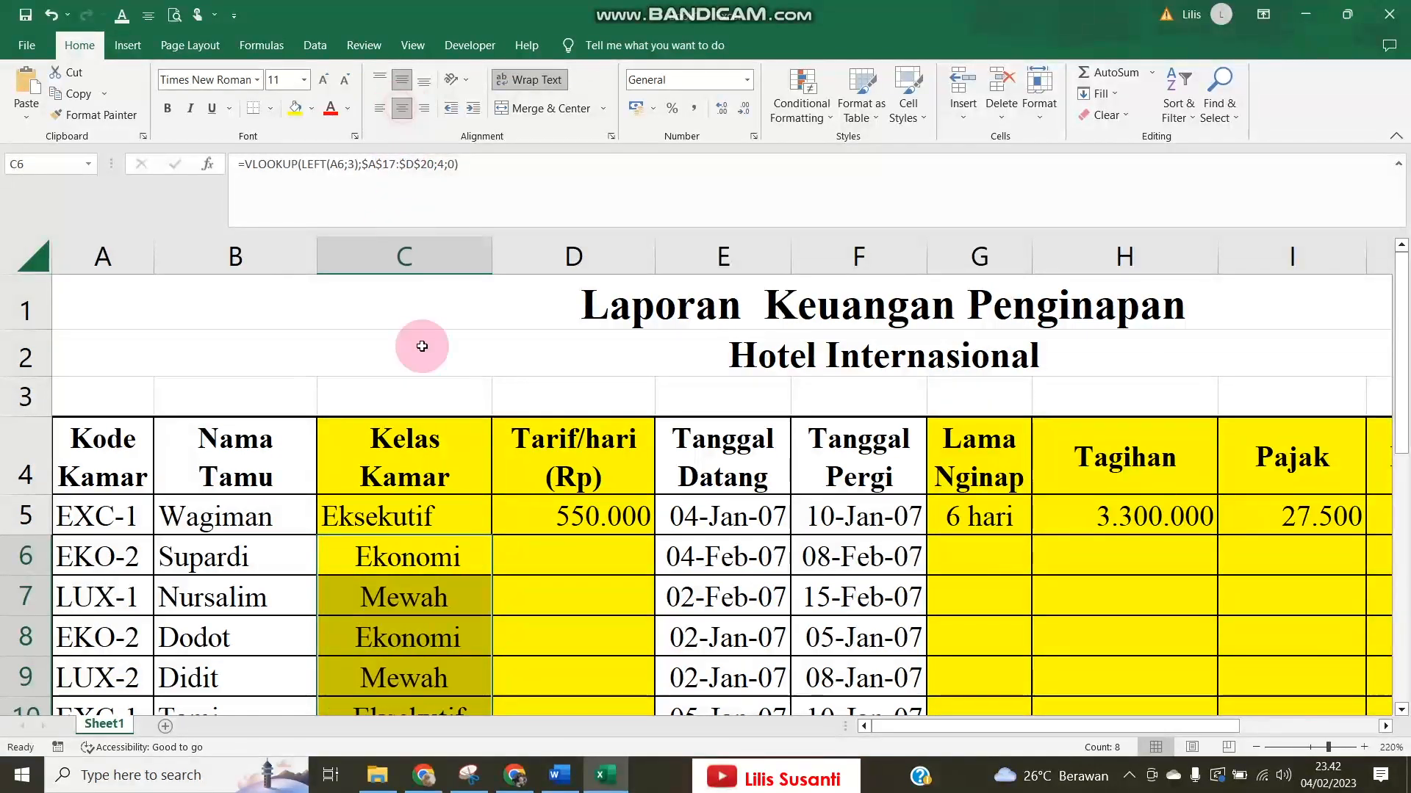
{"action": "left_click", "coordinate": [411, 521]}
{"action": "left_click", "coordinate": [402, 108]}
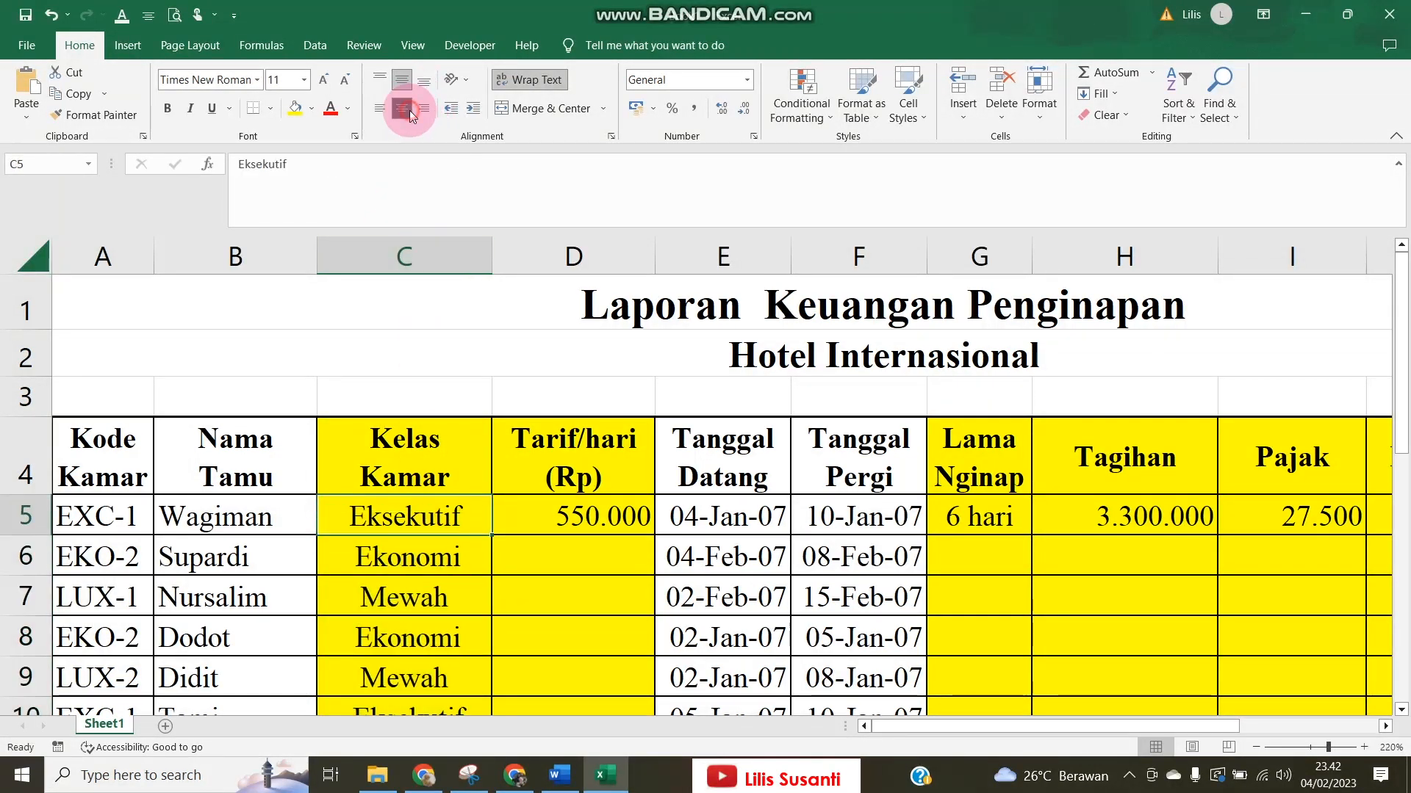
Replace the absolute table range in C7's VLOOKUP with the name tabeldata, and select the cell to check the formula.
{"action": "left_click", "coordinate": [420, 554]}
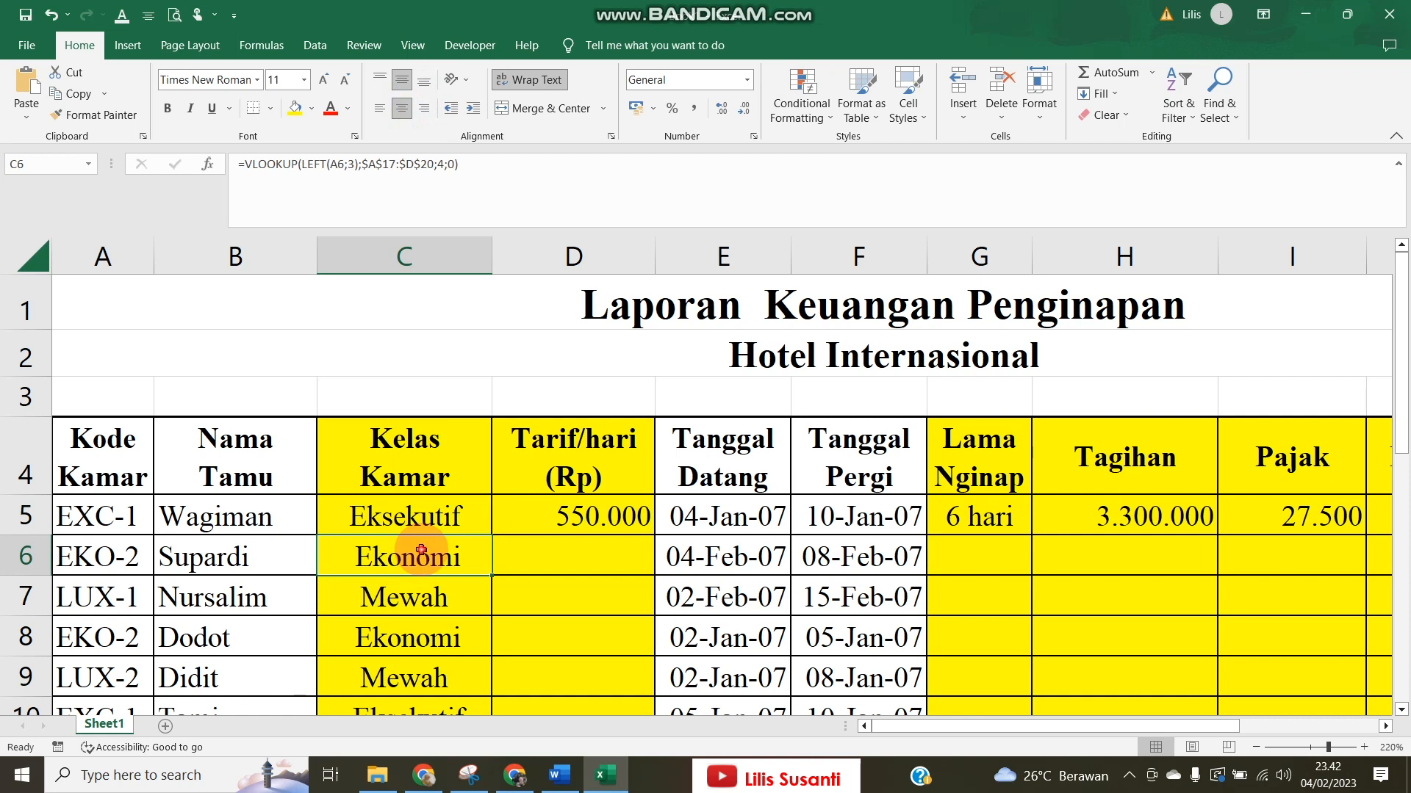
{"action": "double_click", "coordinate": [420, 588]}
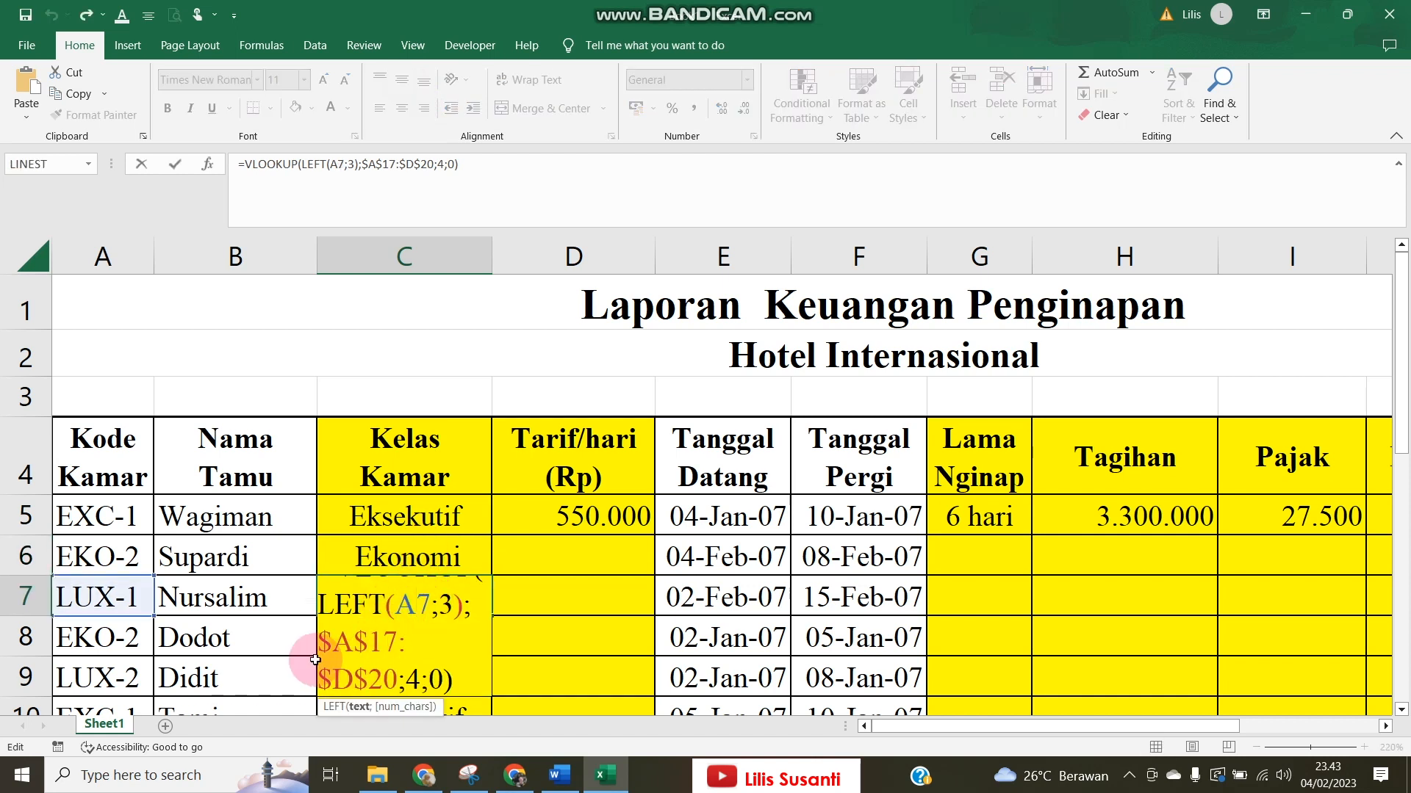
{"action": "left_click_drag", "start_coordinate": [334, 641], "coordinate": [398, 671]}
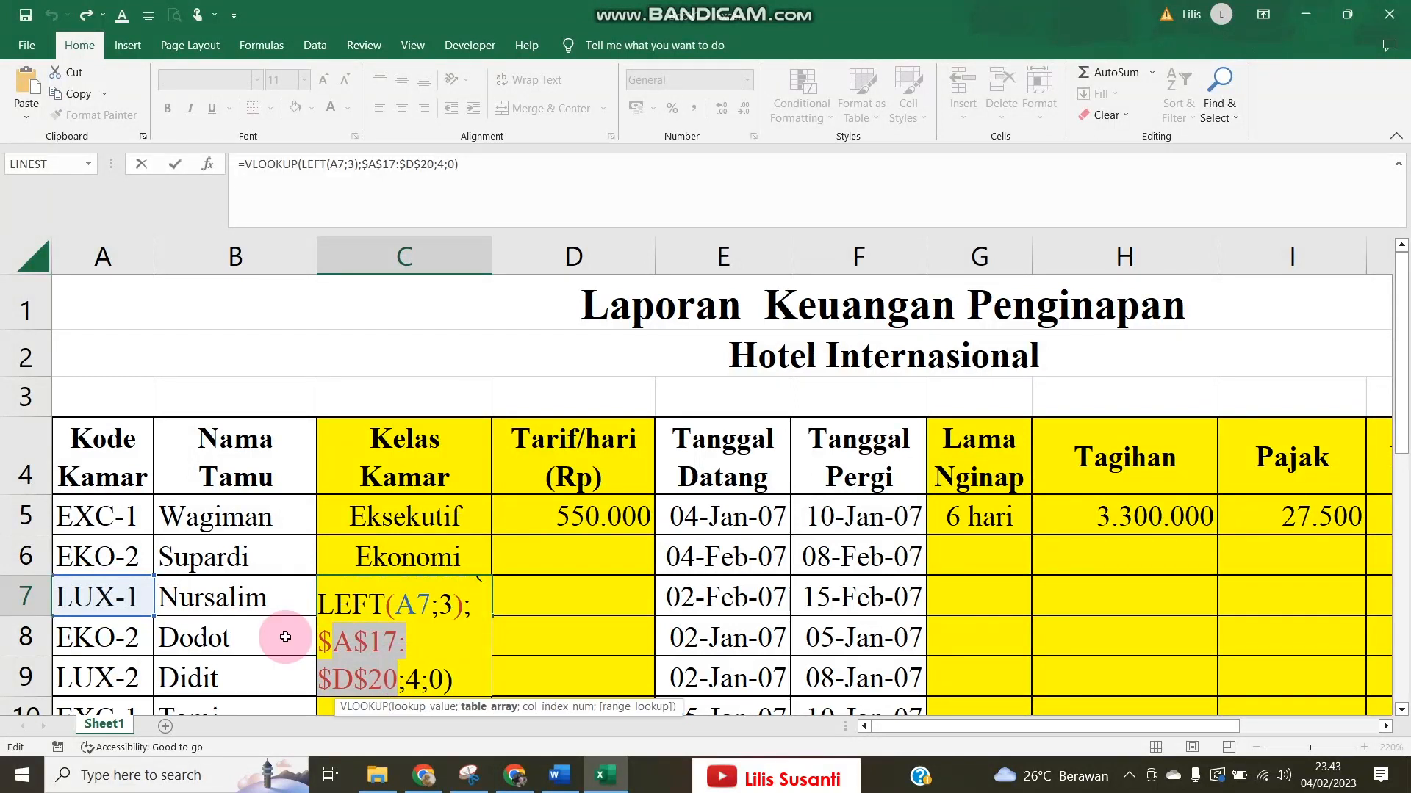
{"action": "type", "text": "tabe"}
{"action": "key", "text": "BackSpace"}
{"action": "key", "text": "BackSpace"}
{"action": "key", "text": "BackSpace"}
{"action": "key", "text": "BackSpace"}
{"action": "key", "text": "BackSpace"}
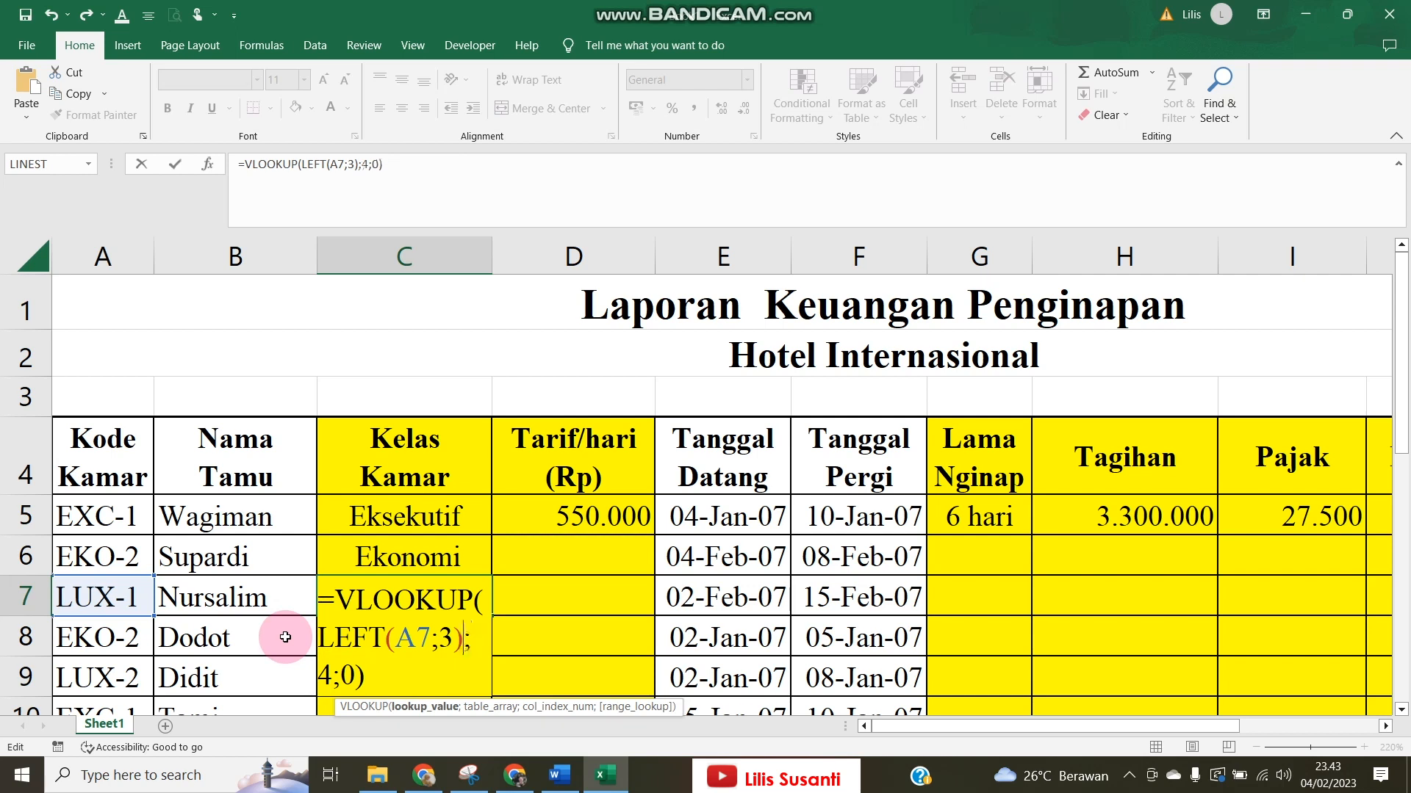
{"action": "type", "text": ";tabe"}
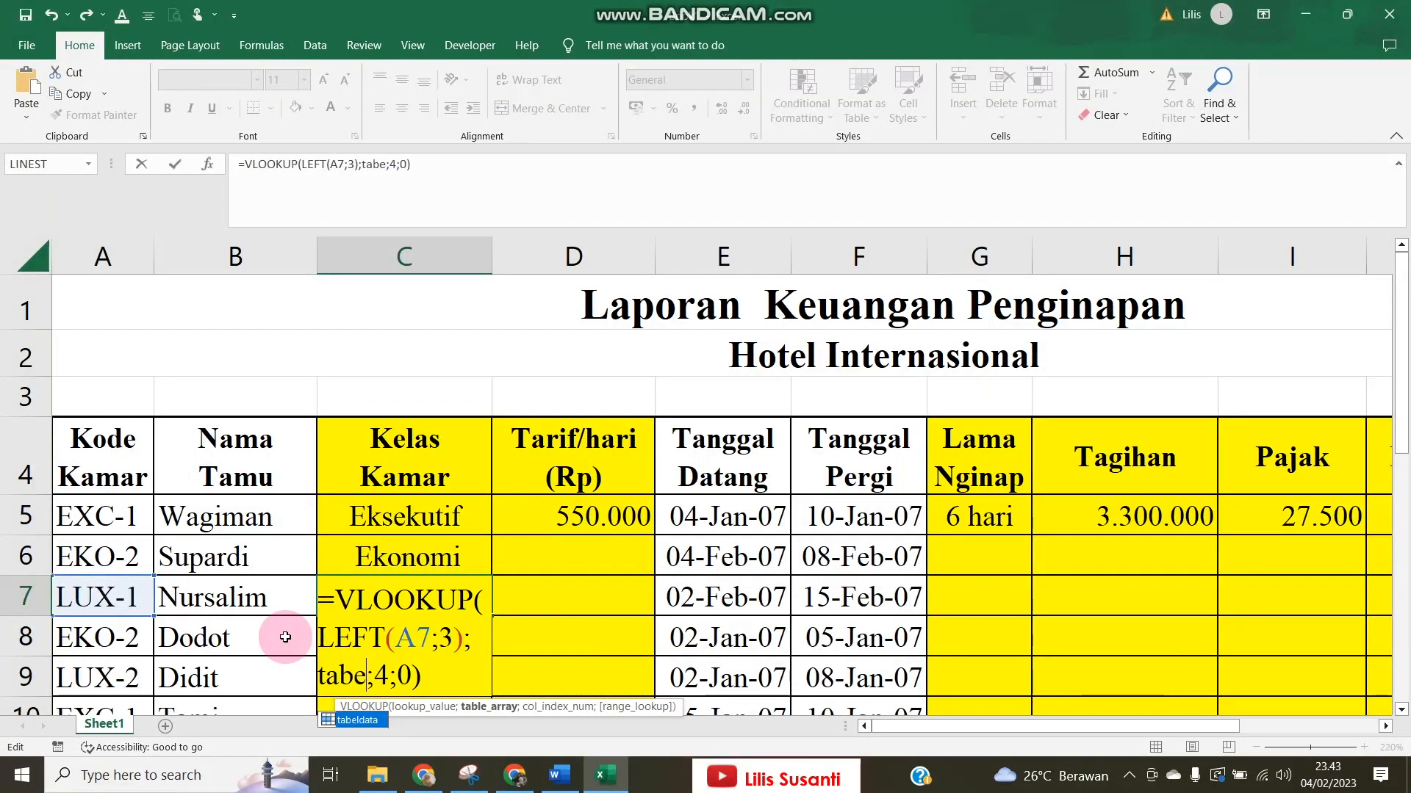
{"action": "type", "text": "ldata"}
{"action": "key", "text": "Return"}
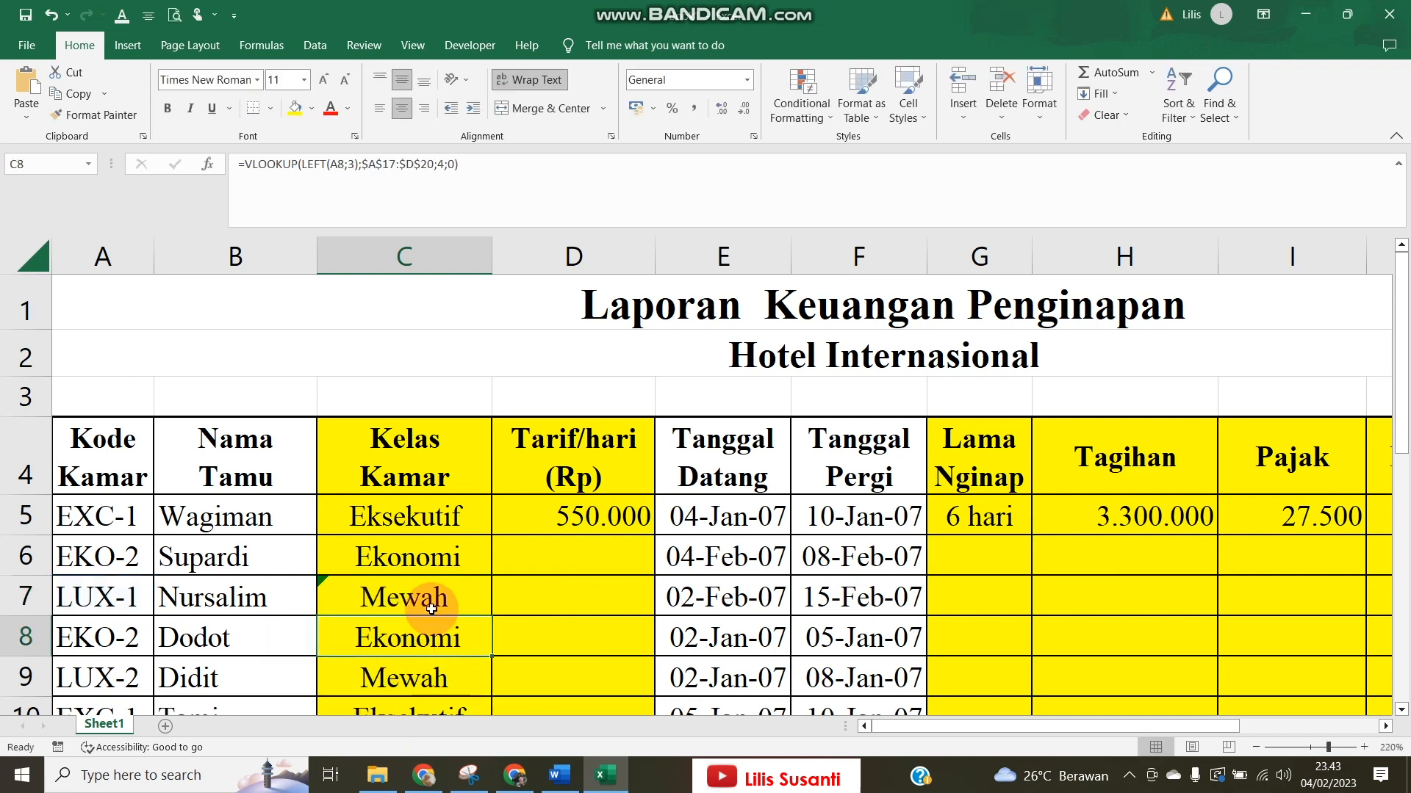
{"action": "scroll", "coordinate": [432, 597], "scroll_direction": "down", "scroll_amount": 1}
{"action": "scroll", "coordinate": [432, 581], "scroll_direction": "up", "scroll_amount": 1}
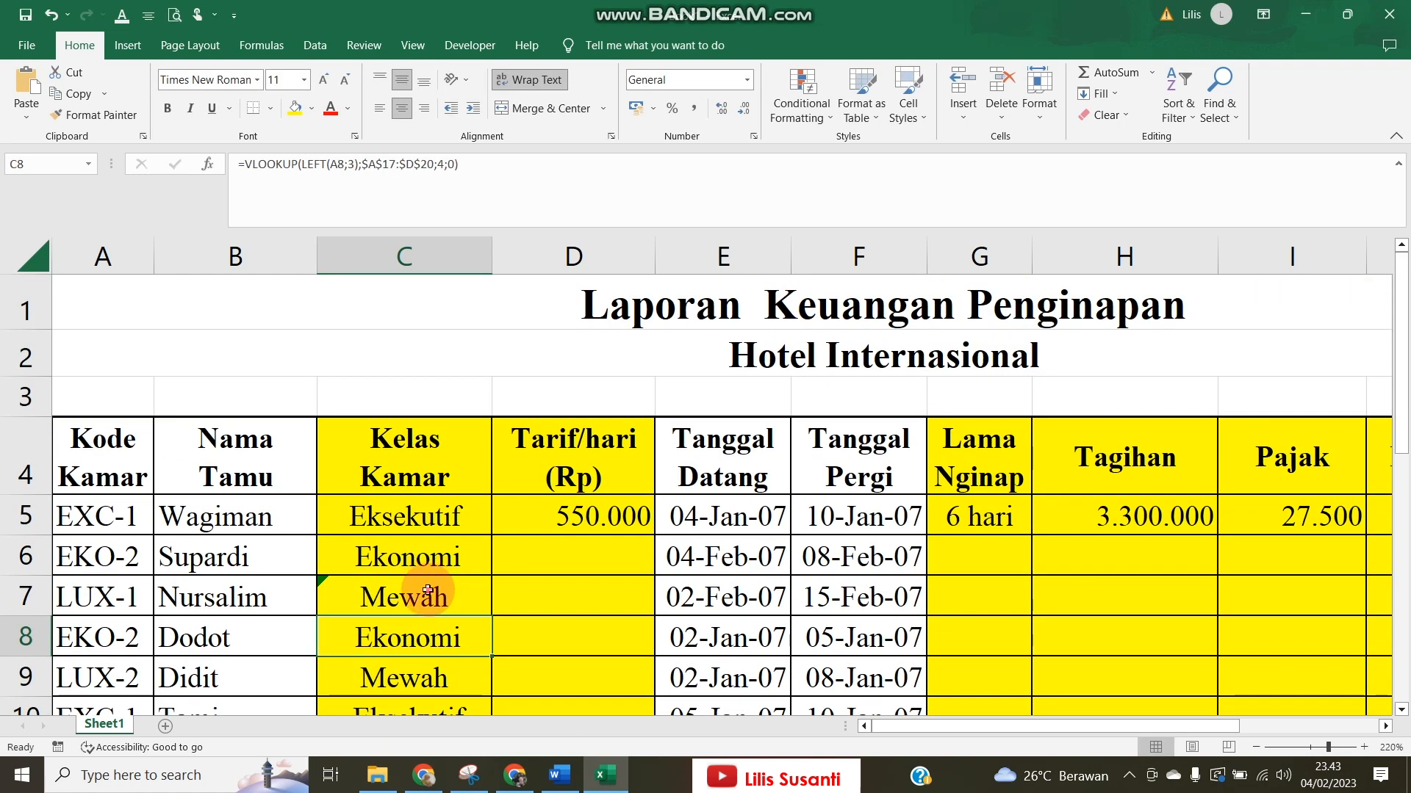
{"action": "left_click", "coordinate": [431, 592]}
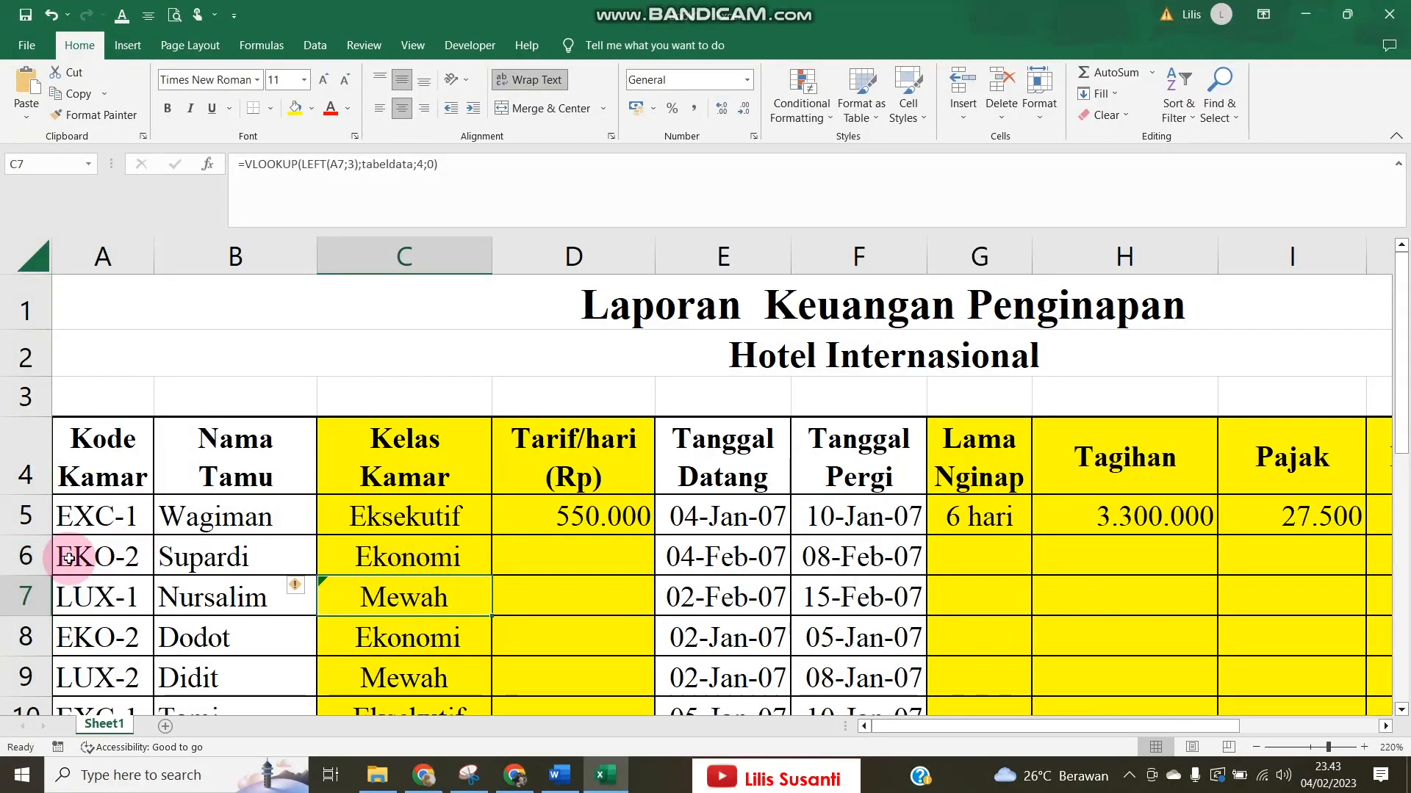
Reduce the C8 formula to =LEFT(A8;3) and compare its result with the codes in Tabel Data.
{"action": "scroll", "coordinate": [146, 573], "scroll_direction": "down", "scroll_amount": 3}
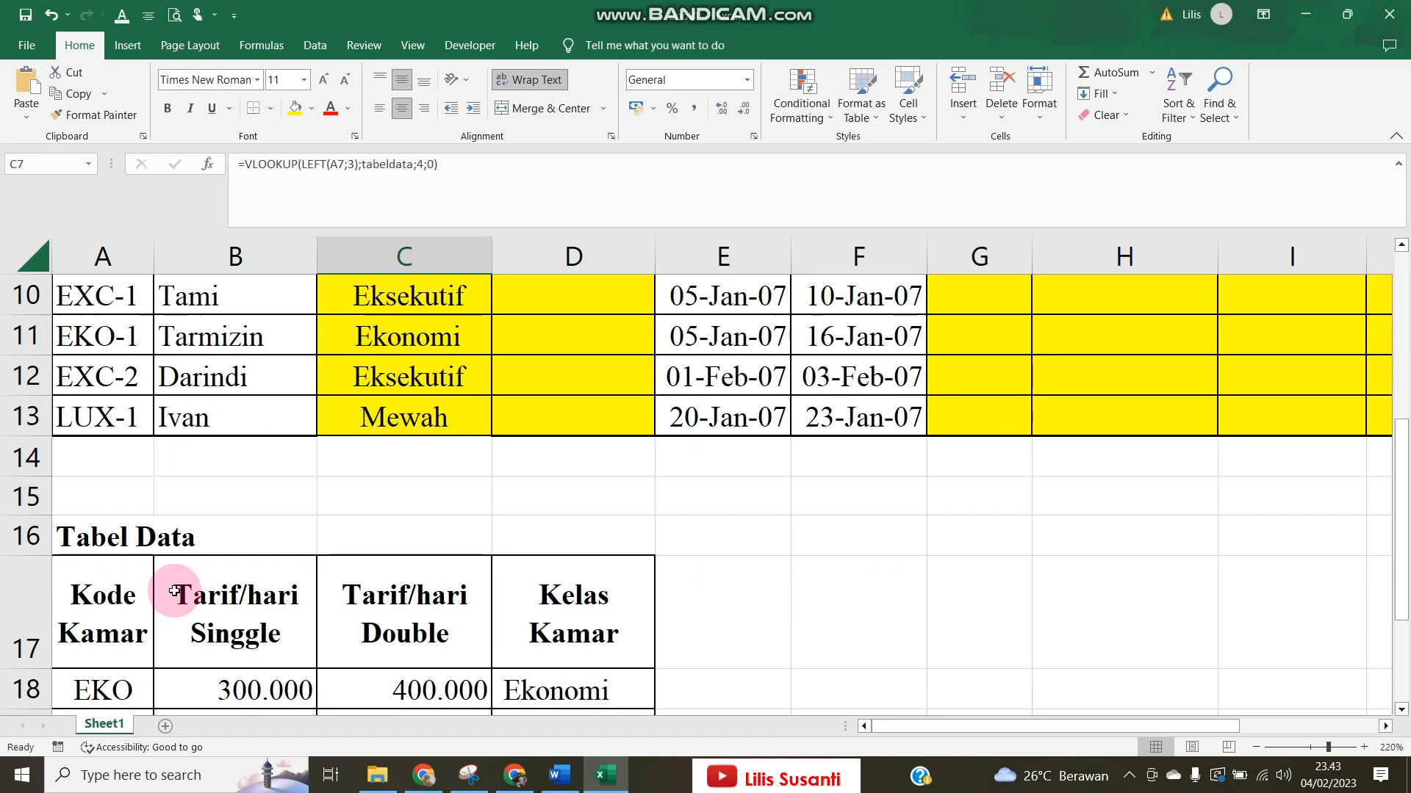
{"action": "scroll", "coordinate": [393, 450], "scroll_direction": "up", "scroll_amount": 3}
{"action": "scroll", "coordinate": [400, 515], "scroll_direction": "down", "scroll_amount": 1}
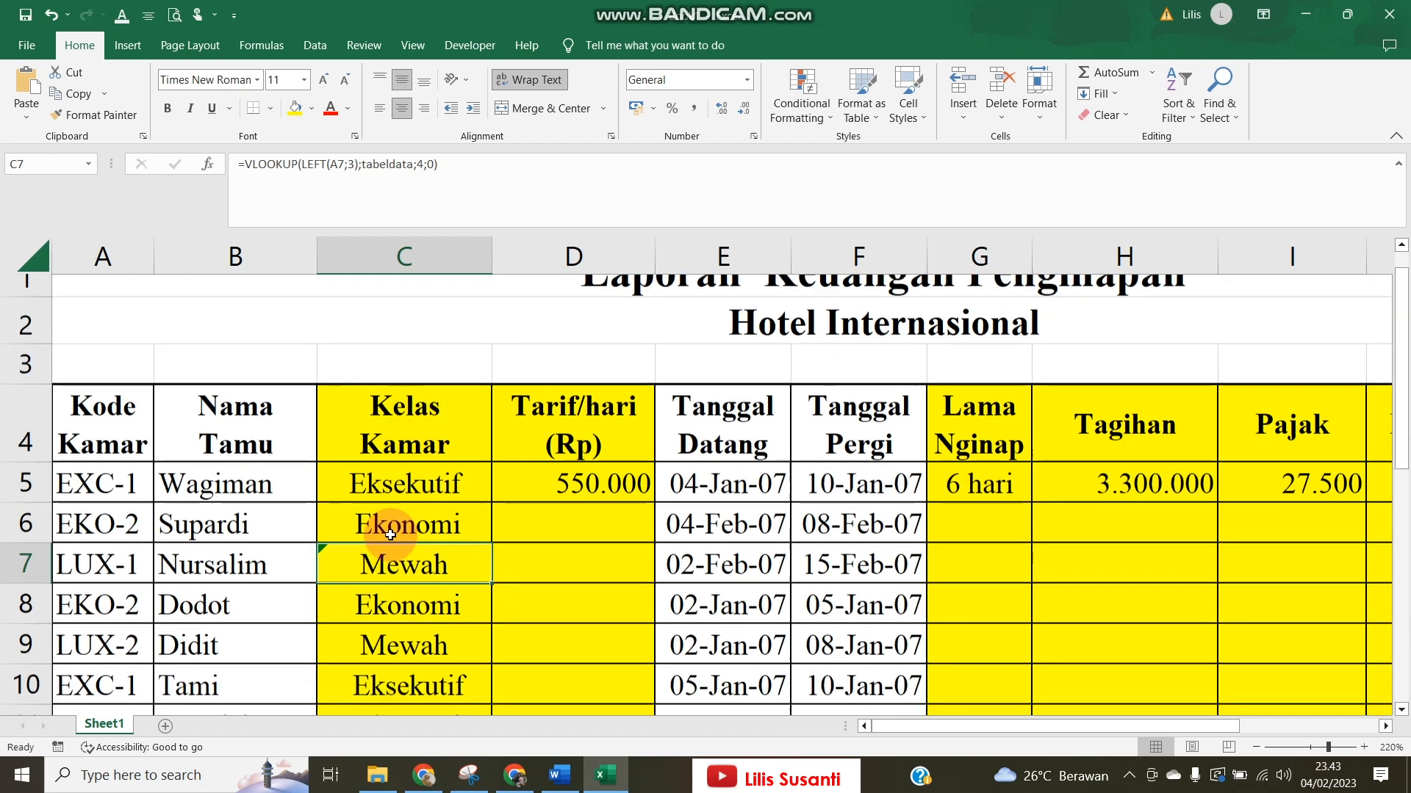
{"action": "left_click", "coordinate": [380, 482]}
{"action": "double_click", "coordinate": [380, 482]}
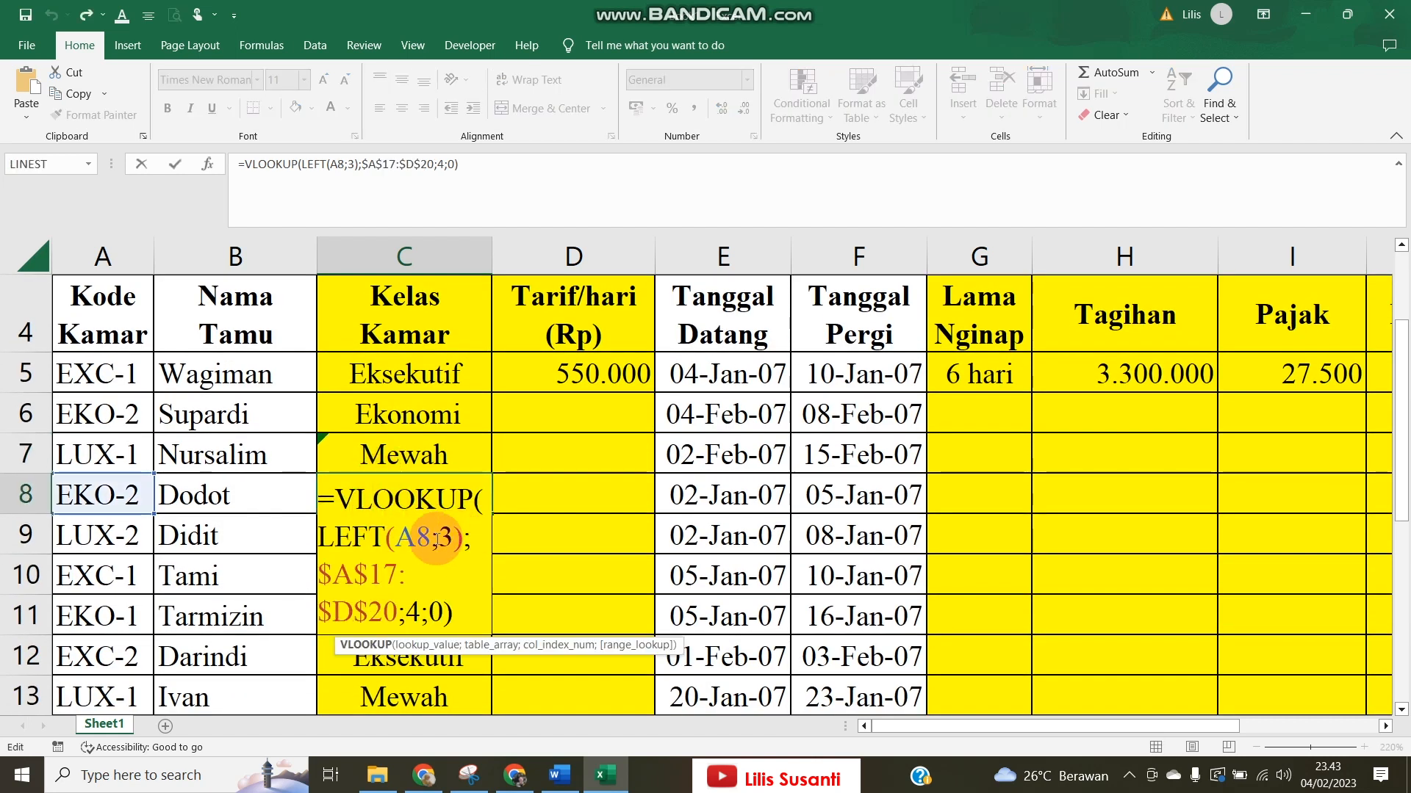
{"action": "left_click_drag", "start_coordinate": [317, 573], "coordinate": [470, 687]}
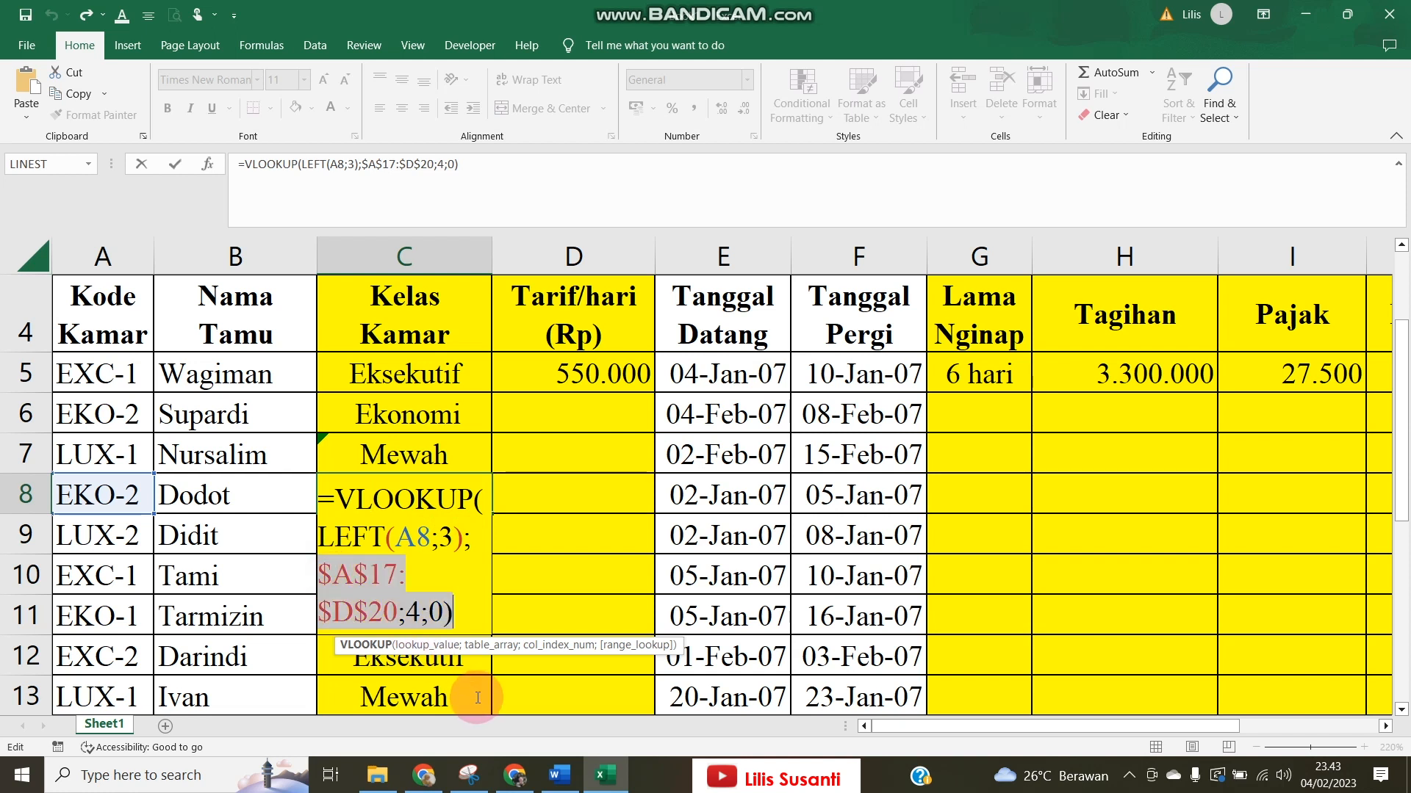
{"action": "key", "text": "BackSpace"}
{"action": "key", "text": "Return"}
{"action": "key", "text": "Return"}
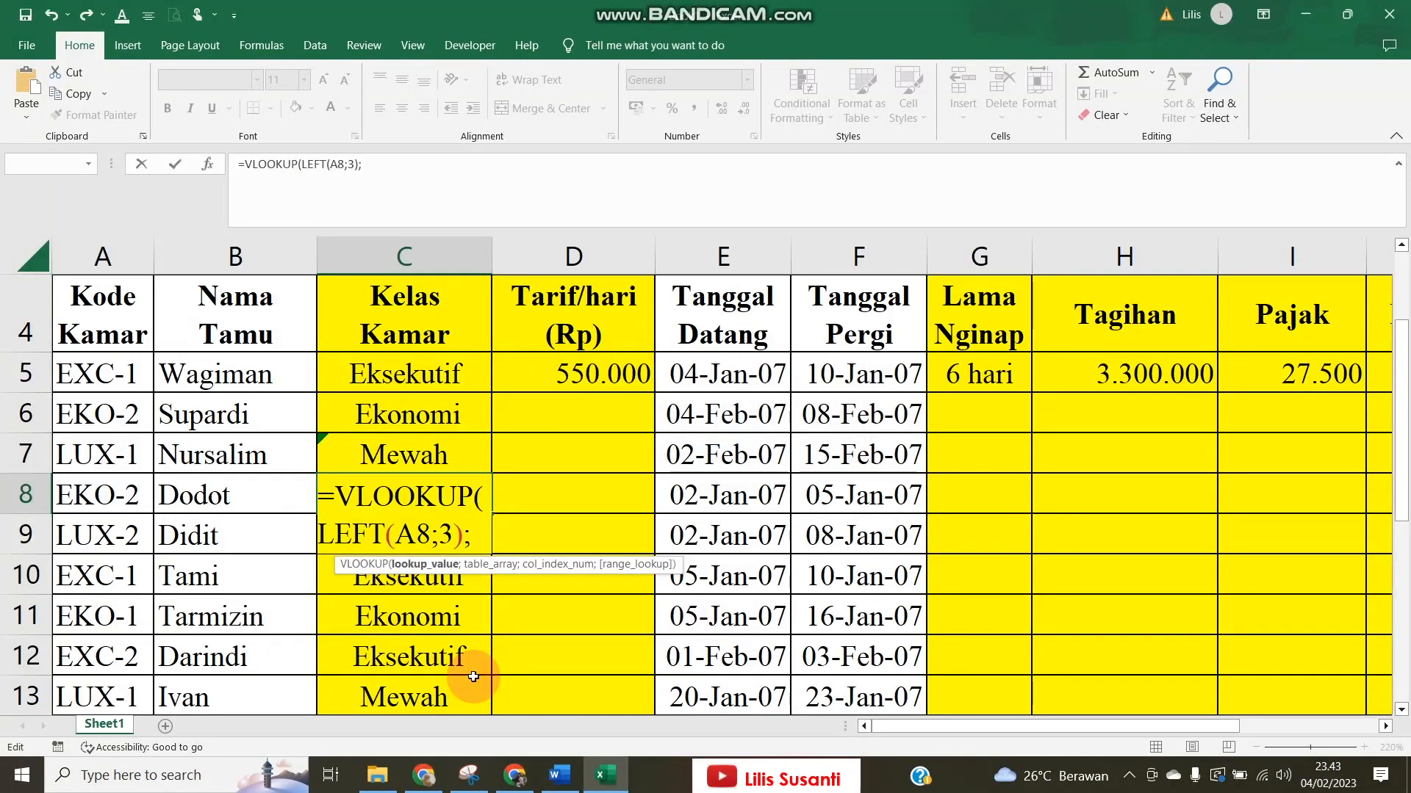
{"action": "left_click_drag", "start_coordinate": [332, 496], "coordinate": [523, 499]}
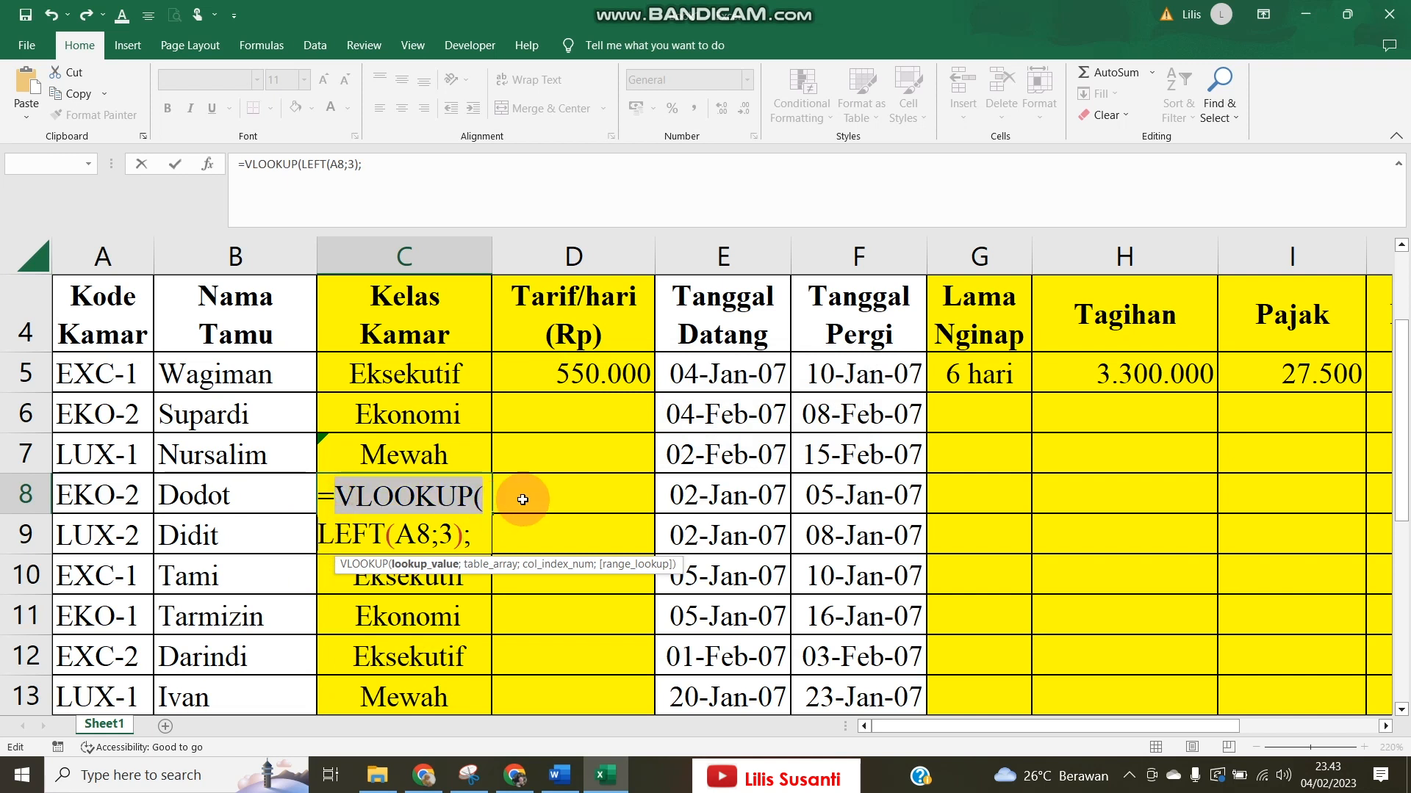
{"action": "key", "text": "BackSpace"}
{"action": "key", "text": "Return"}
{"action": "key", "text": "Return"}
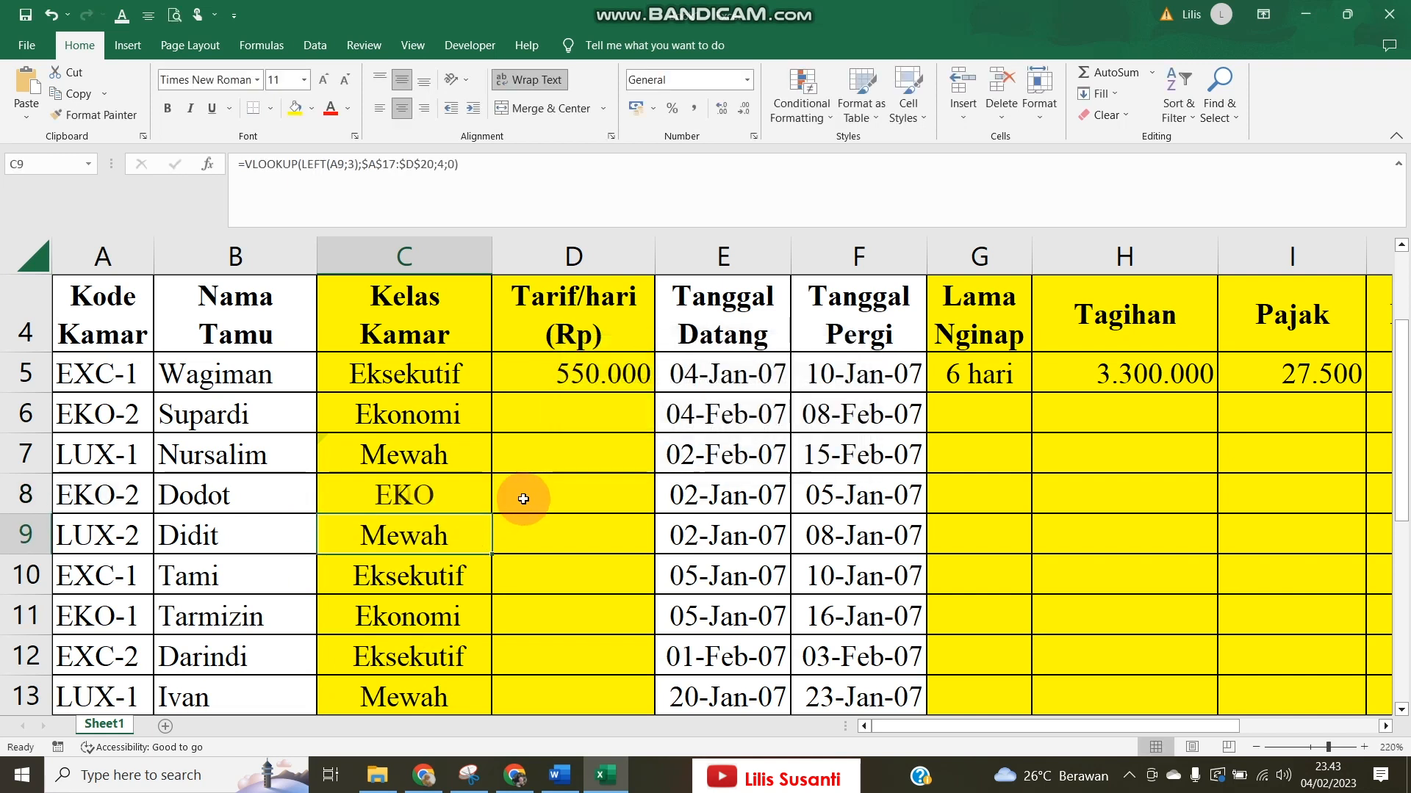
{"action": "left_click", "coordinate": [118, 491]}
{"action": "left_click", "coordinate": [374, 494]}
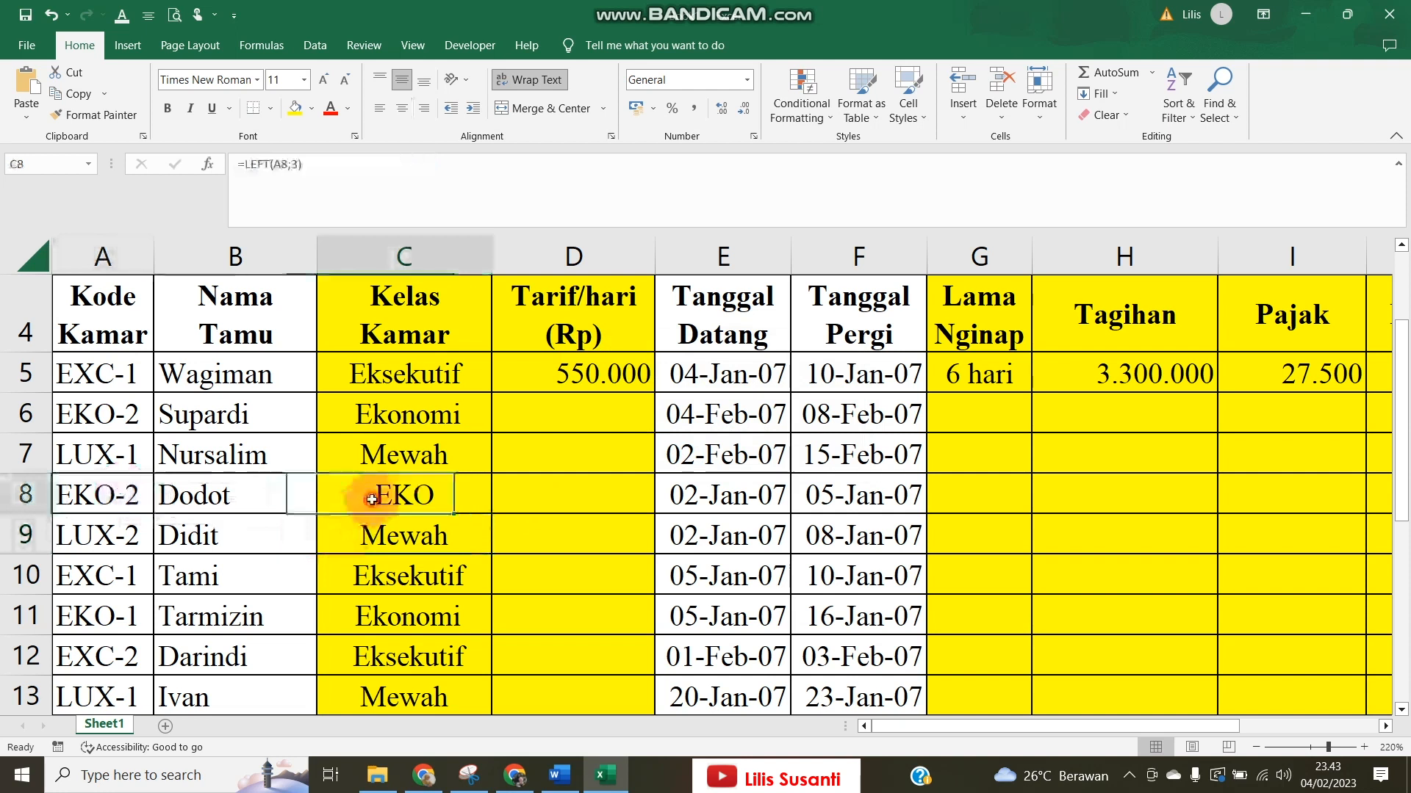
{"action": "scroll", "coordinate": [369, 603], "scroll_direction": "down", "scroll_amount": 4}
{"action": "scroll", "coordinate": [463, 478], "scroll_direction": "up", "scroll_amount": 5}
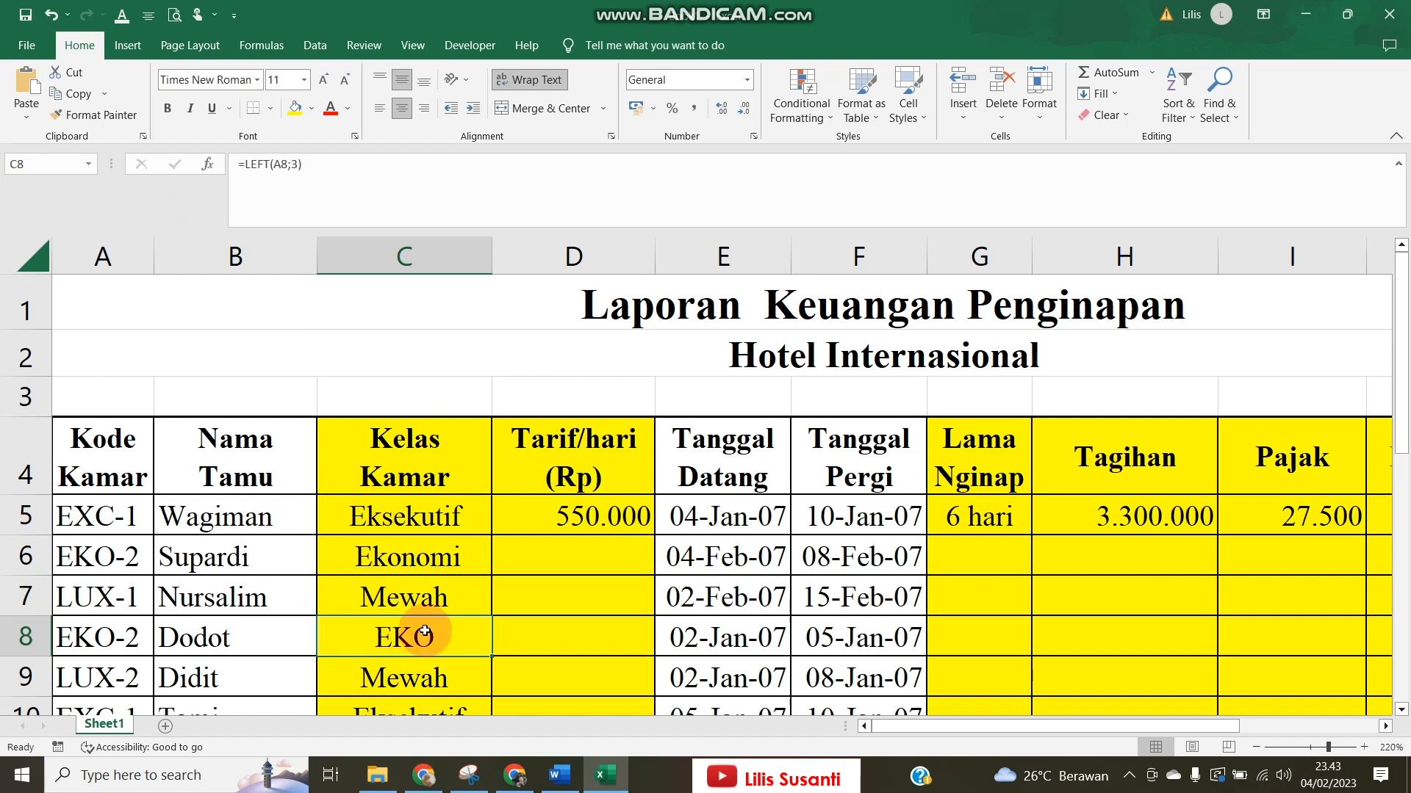
Copy the VLOOKUP formula from C7 into C8.
{"action": "left_click", "coordinate": [475, 604]}
{"action": "left_click_drag", "start_coordinate": [490, 615], "coordinate": [464, 632]}
{"action": "left_click", "coordinate": [465, 632]}
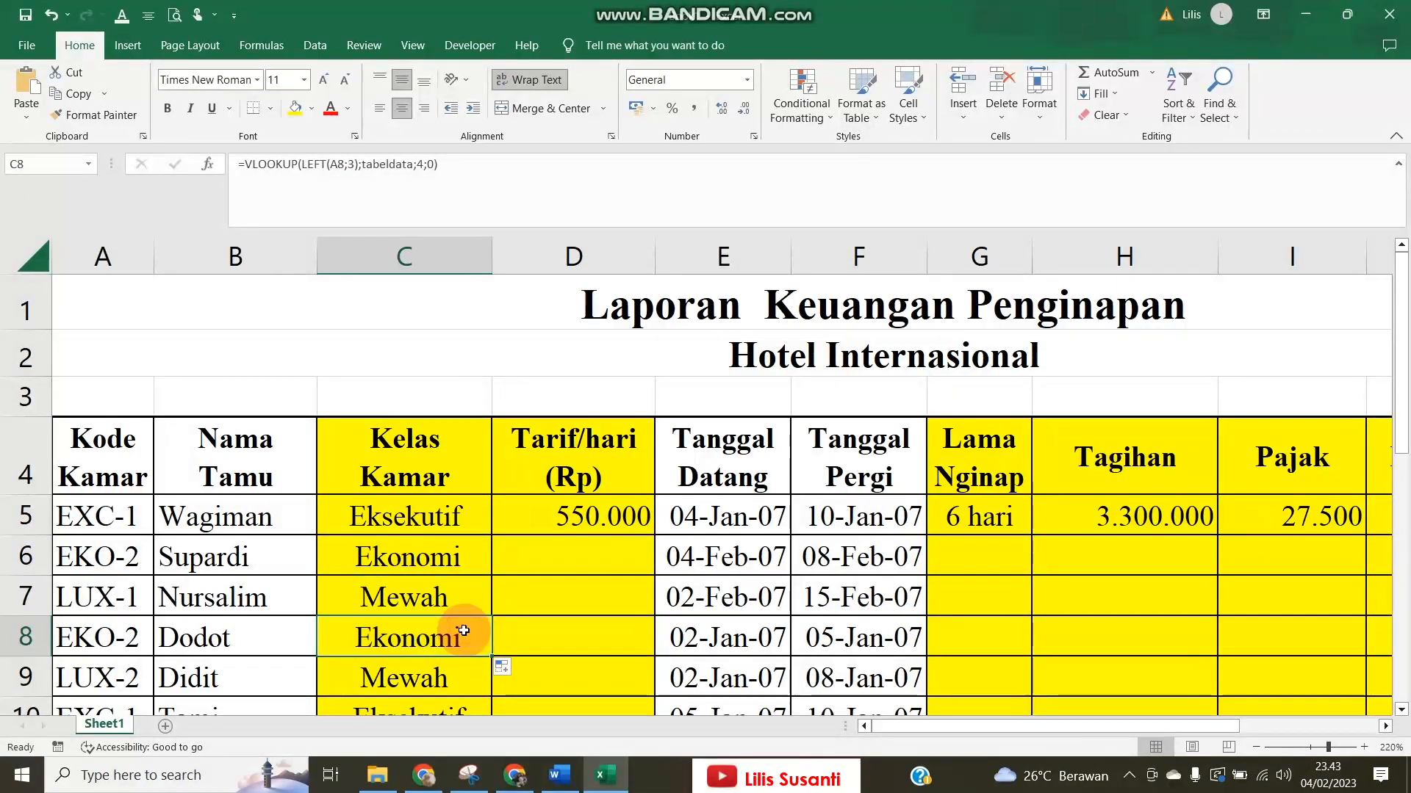
Start a new VLOOKUP in C8 with LEFT(A8;3) as the lookup value.
{"action": "type", "text": "=vl"}
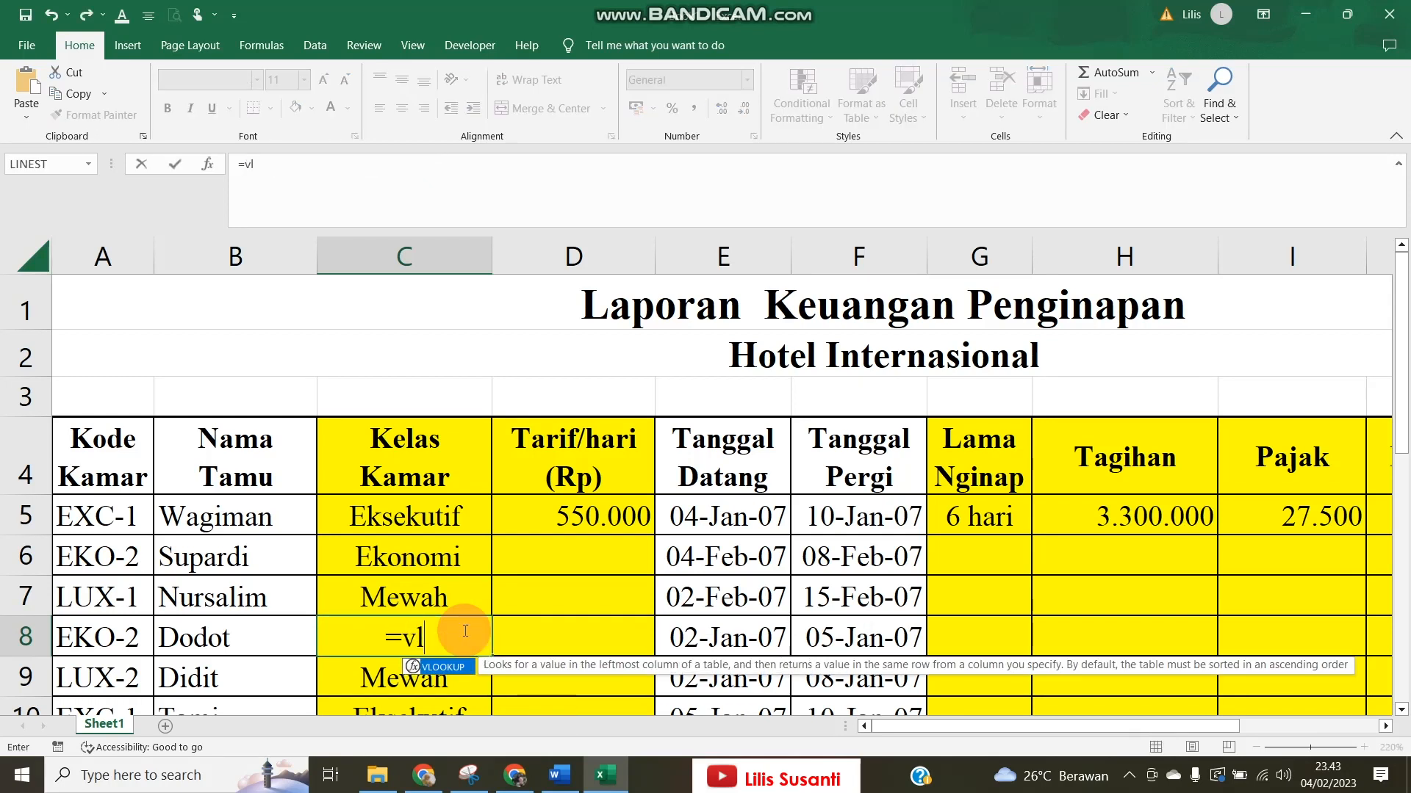
{"action": "double_click", "coordinate": [443, 667]}
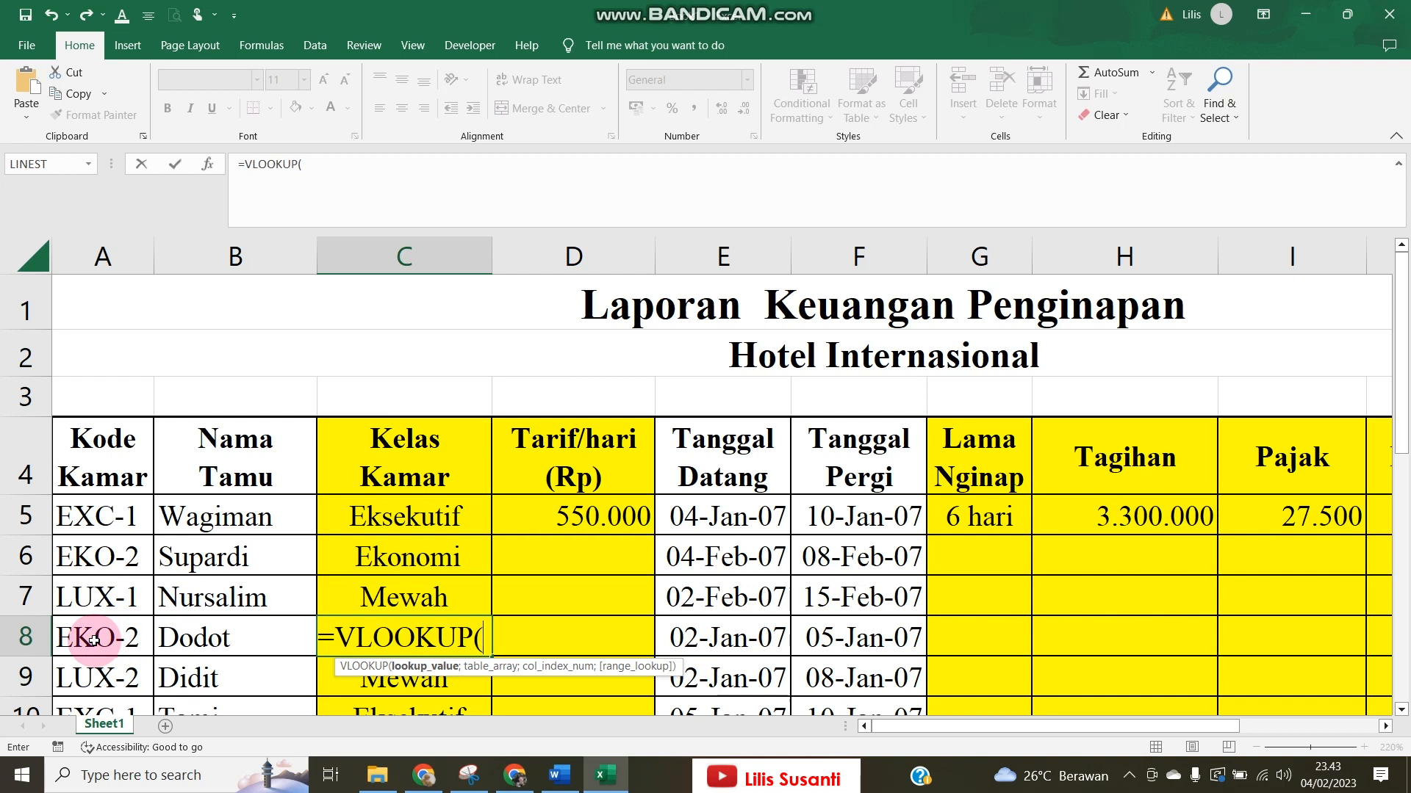
{"action": "type", "text": "left"}
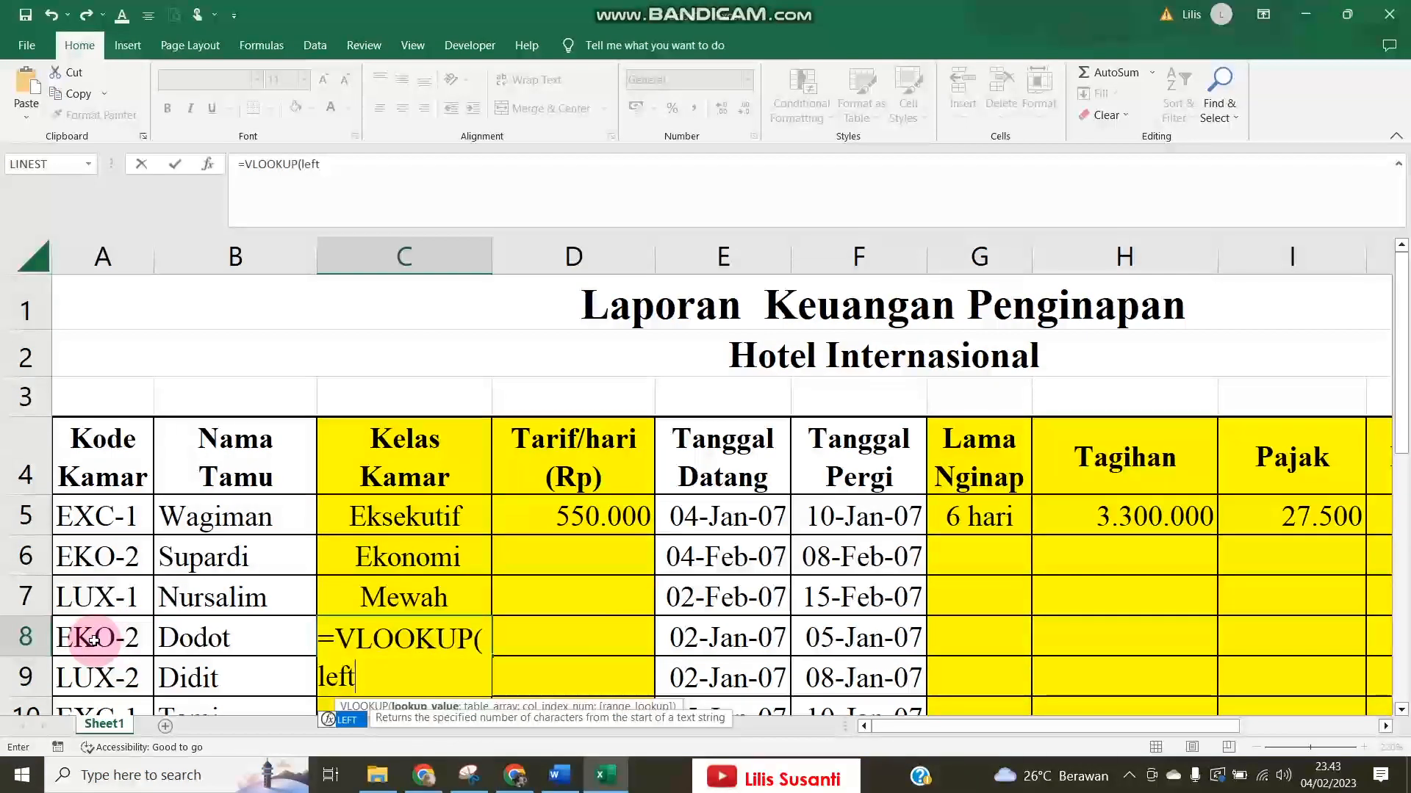
{"action": "type", "text": "("}
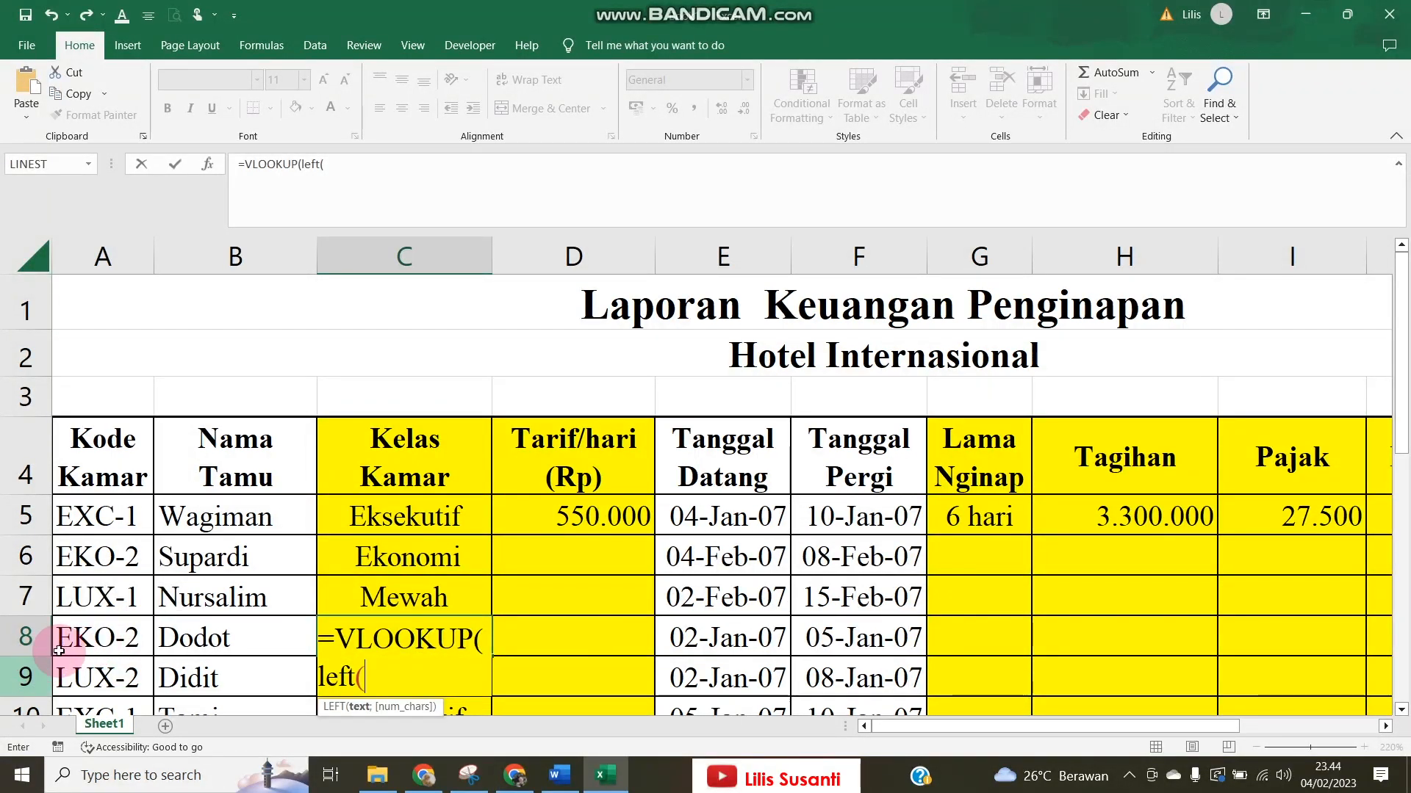
{"action": "left_click", "coordinate": [106, 644]}
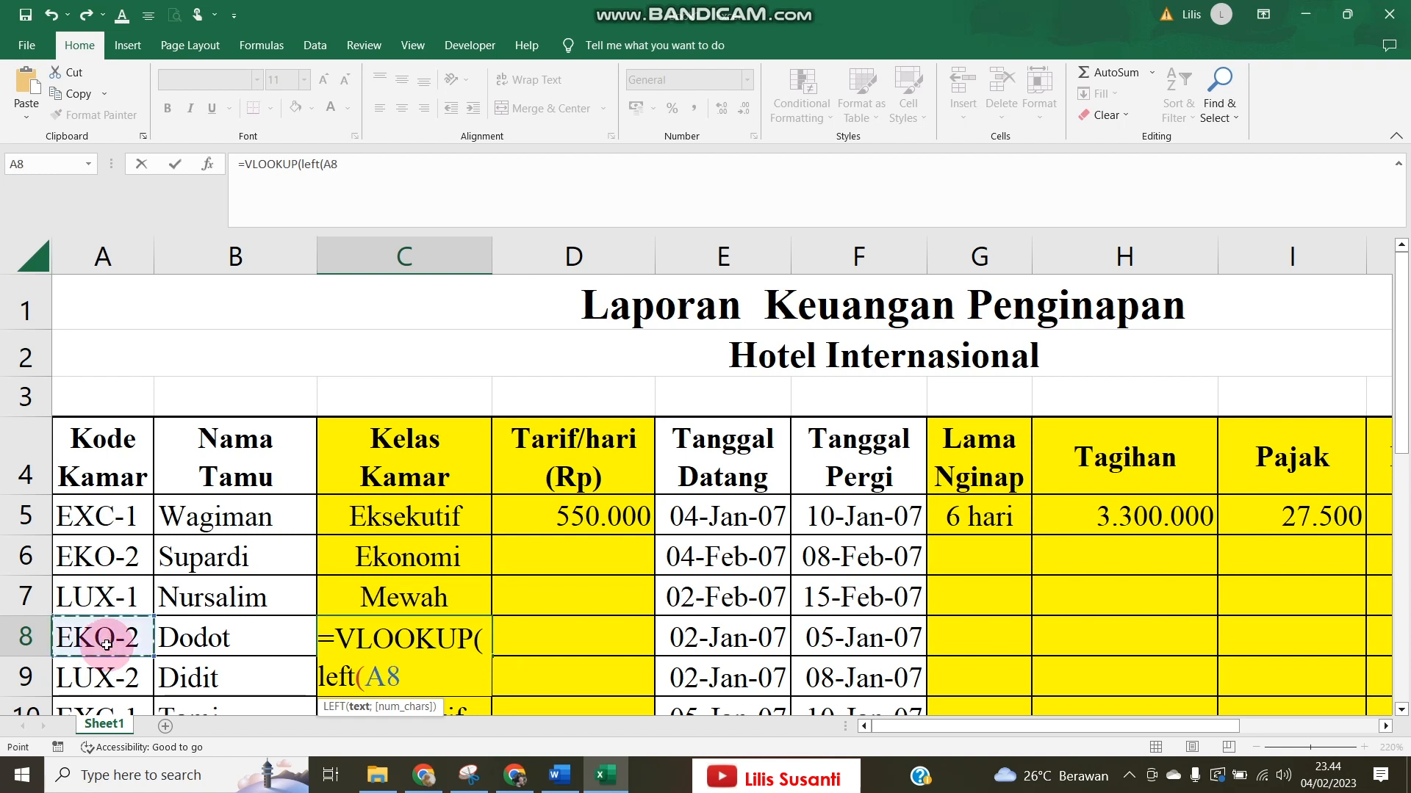
{"action": "left_click", "coordinate": [96, 557]}
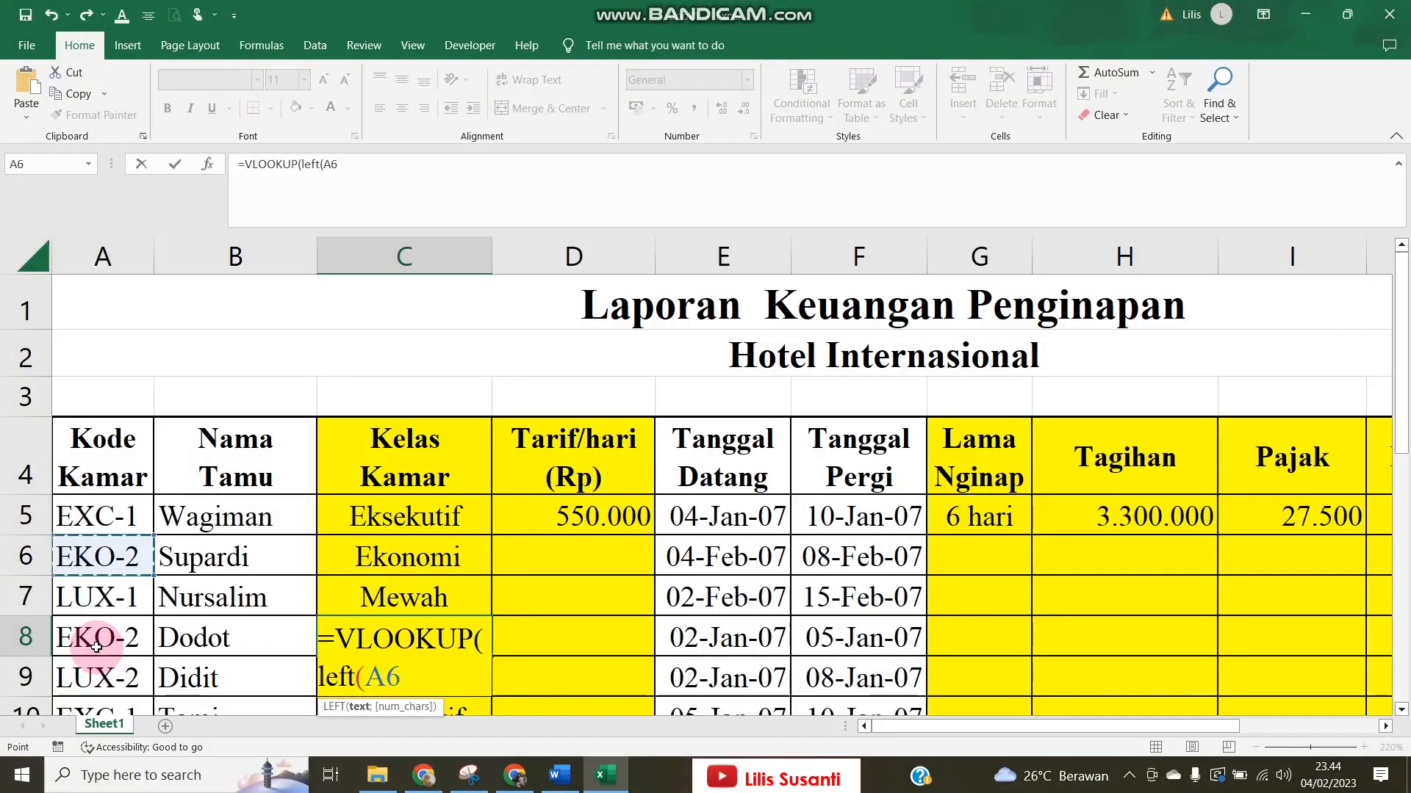
{"action": "left_click", "coordinate": [118, 640]}
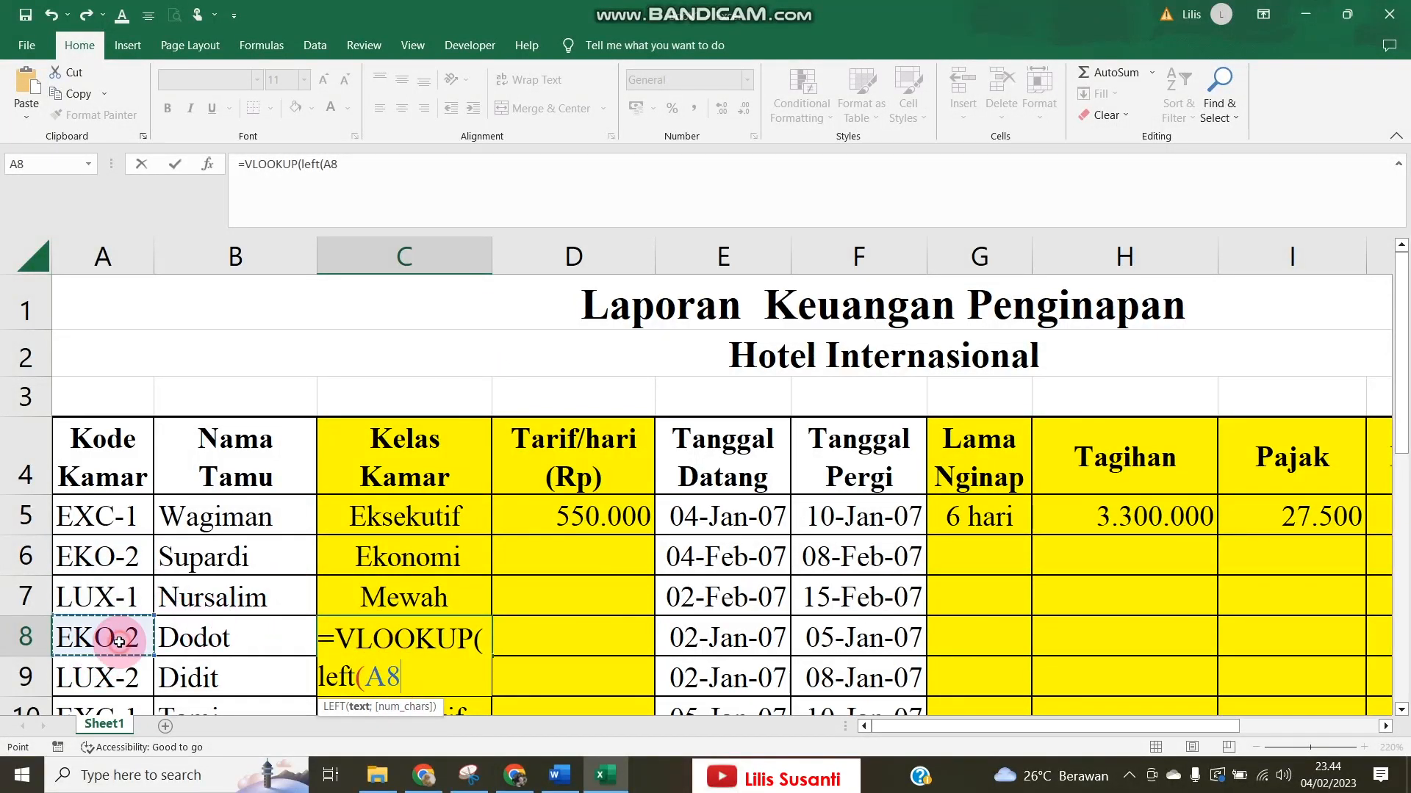
{"action": "type", "text": ";"}
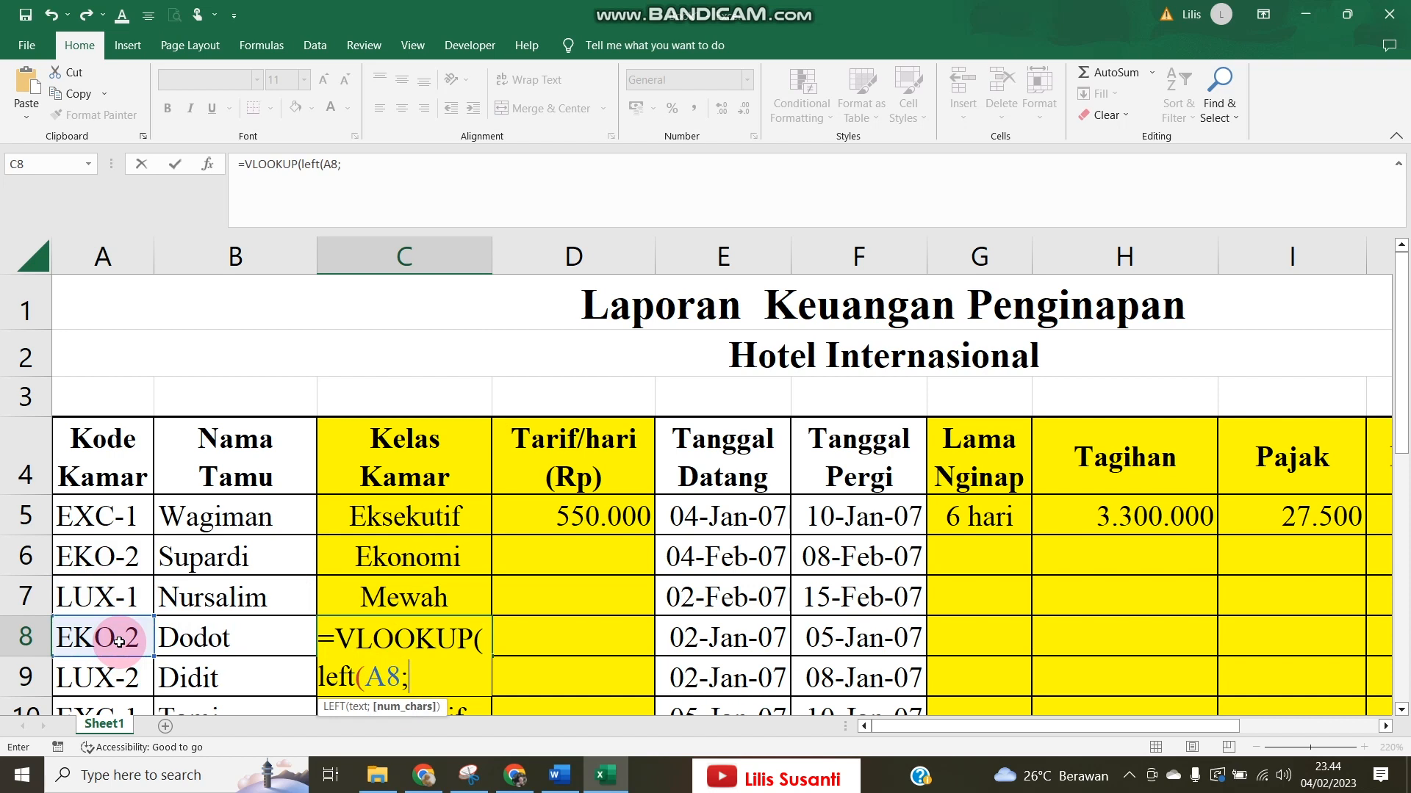
{"action": "type", "text": "3);"}
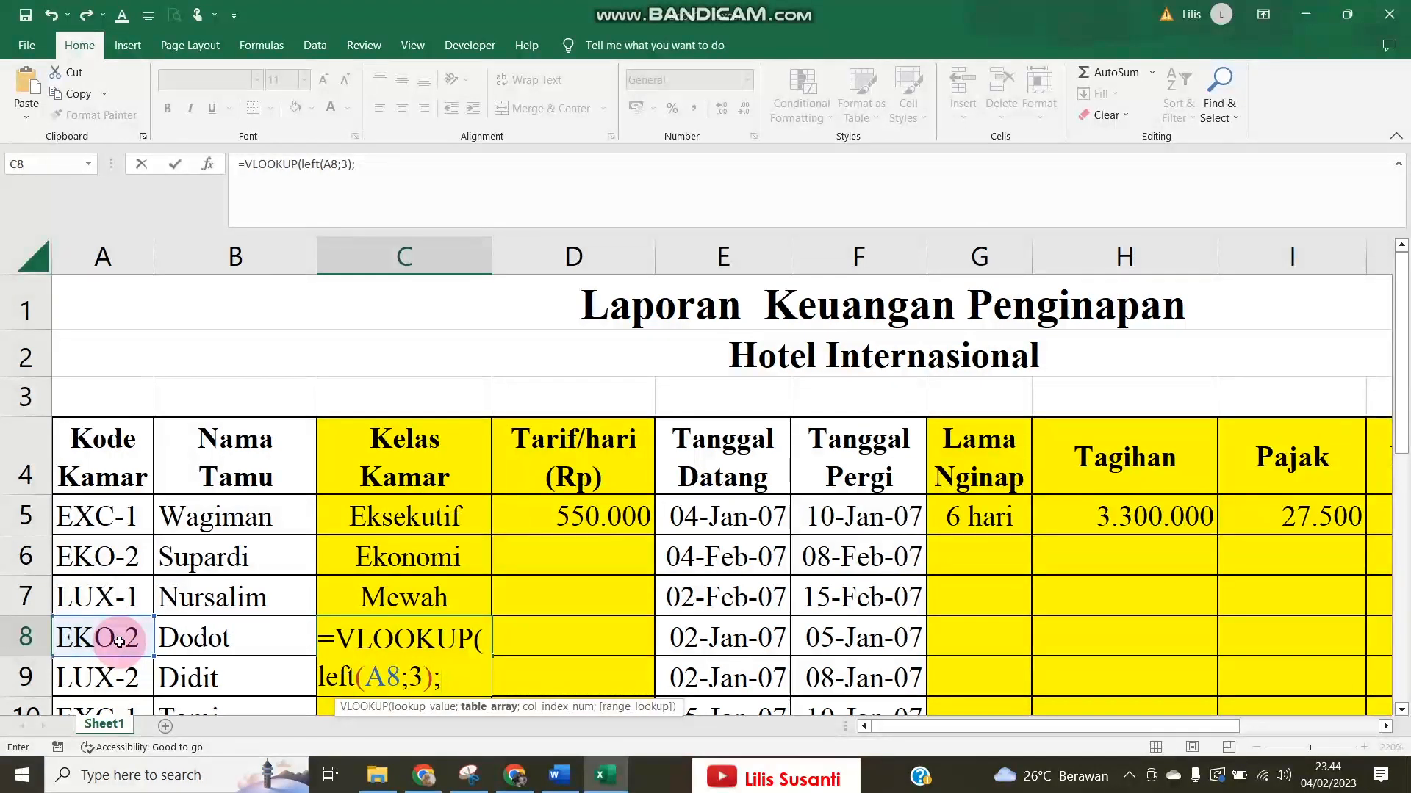
Finish the C8 VLOOKUP with tabeldata as the table, column index 4 and range lookup 0, and select the cell to check it.
{"action": "type", "text": "tabe"}
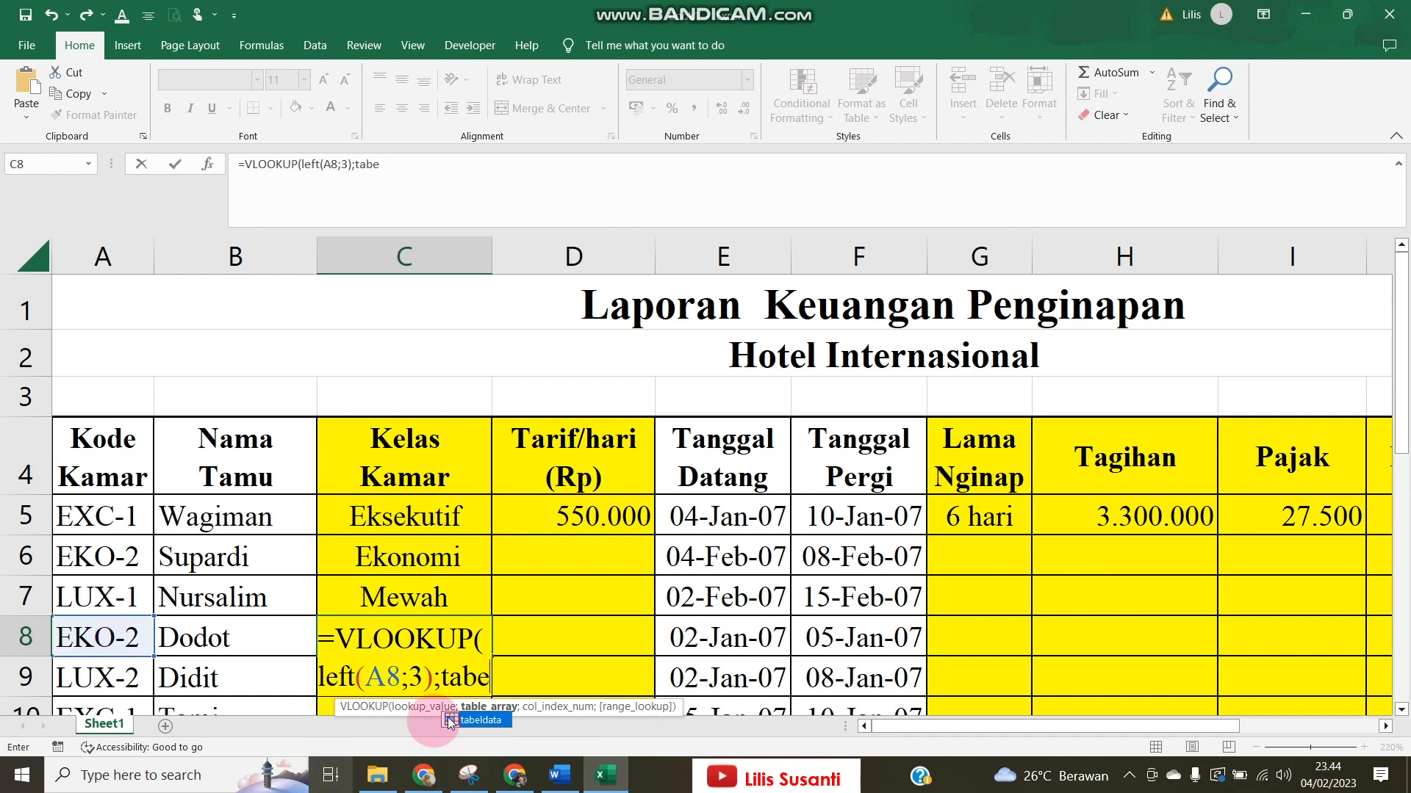
{"action": "double_click", "coordinate": [494, 720]}
{"action": "type", "text": ";4;0)"}
{"action": "key", "text": "Return"}
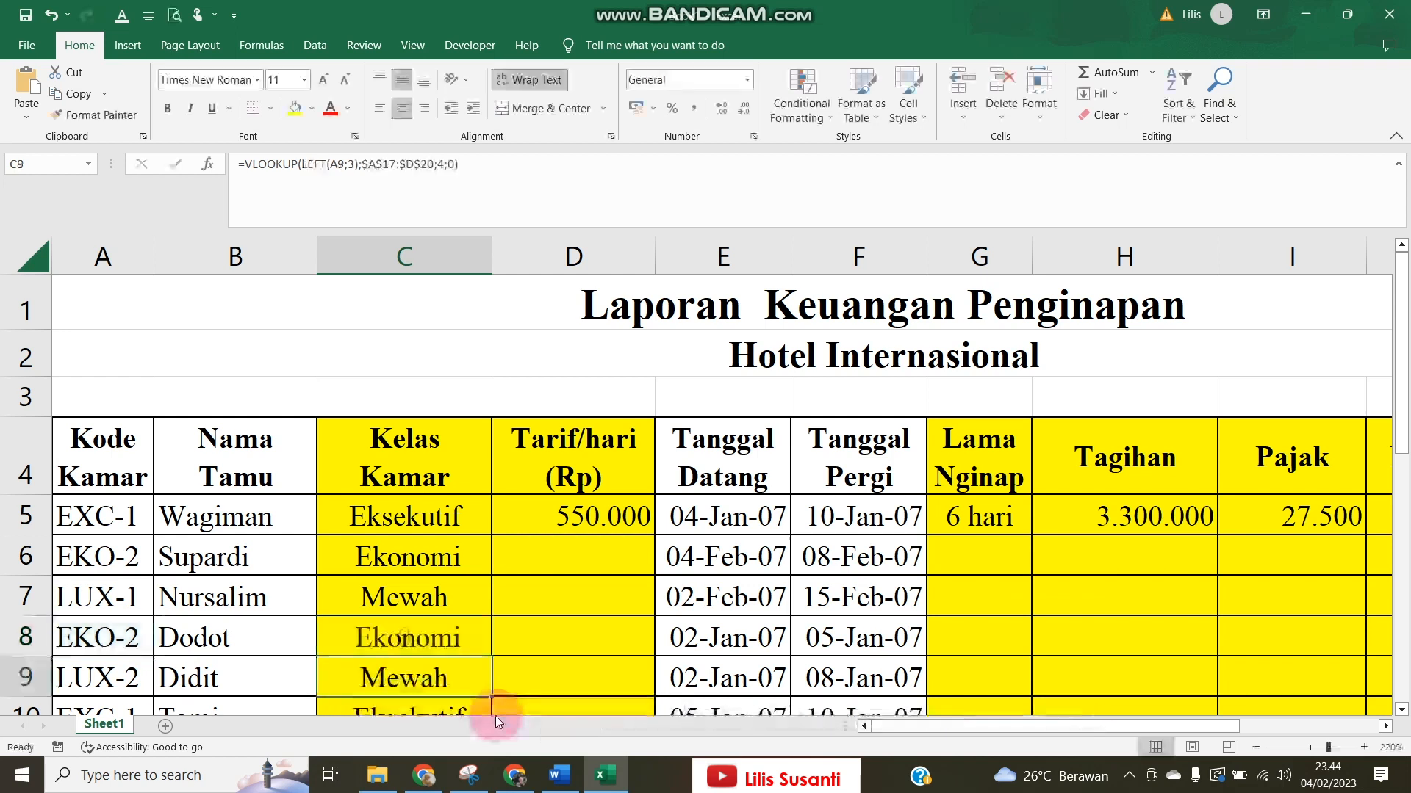
{"action": "left_click", "coordinate": [485, 648]}
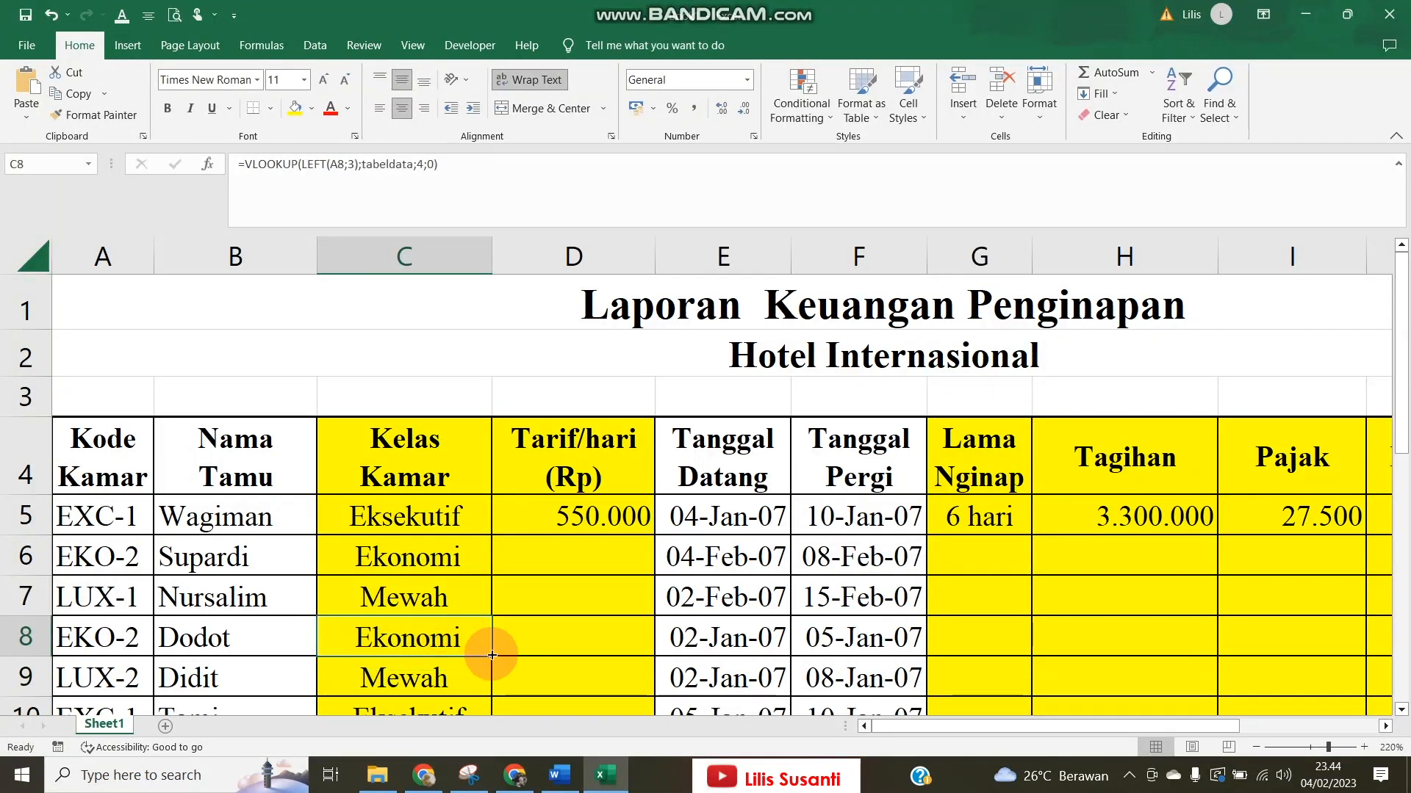
Fill the C8 formula down the rest of the Kelas Kamar column.
{"action": "left_click_drag", "start_coordinate": [492, 658], "coordinate": [448, 636]}
{"action": "left_click", "coordinate": [410, 610]}
{"action": "scroll", "coordinate": [444, 595], "scroll_direction": "up", "scroll_amount": 2}
Left-align the Kelas Kamar values in C5:C13.
{"action": "left_click_drag", "start_coordinate": [400, 518], "coordinate": [418, 605]}
{"action": "left_click", "coordinate": [379, 107]}
{"action": "scroll", "coordinate": [411, 441], "scroll_direction": "up", "scroll_amount": 2}
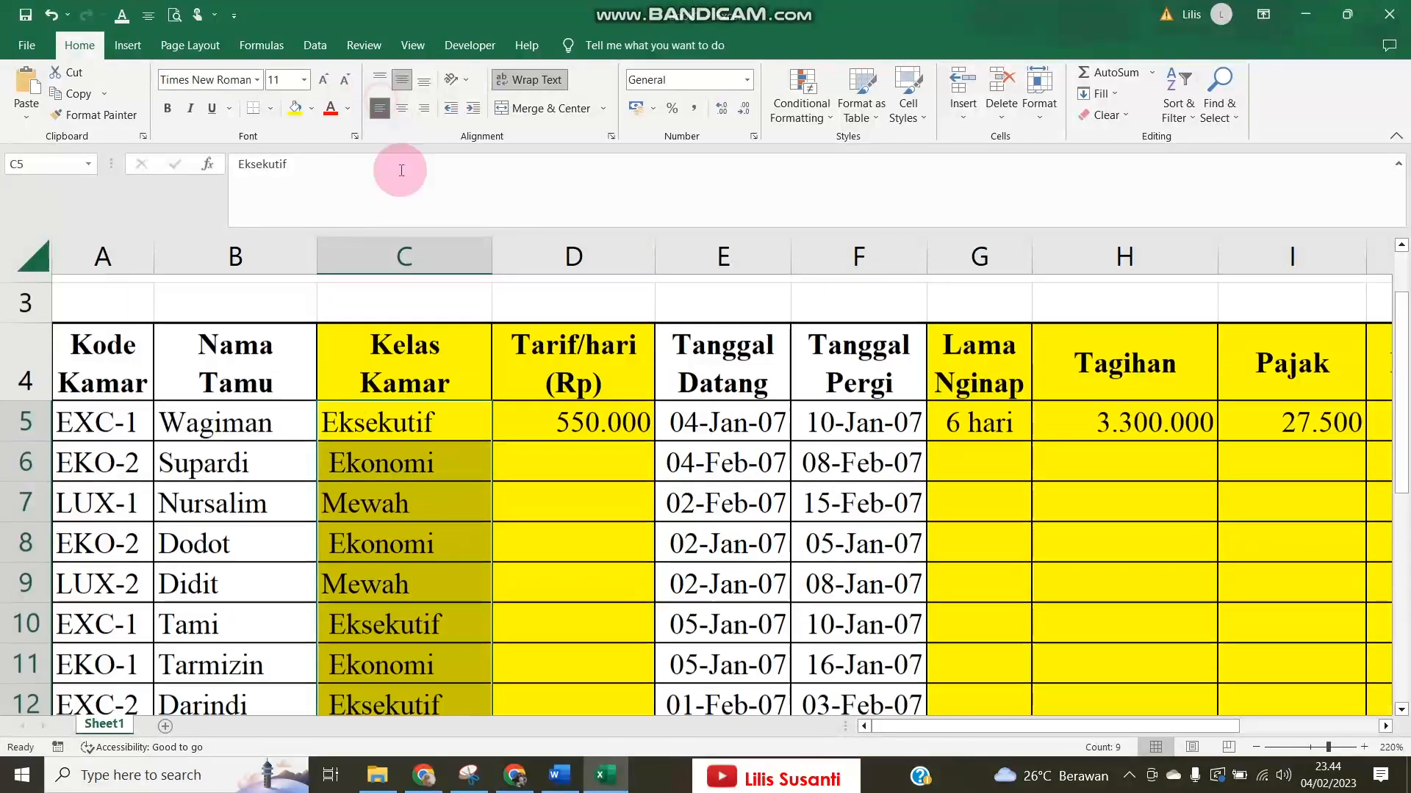
{"action": "left_click", "coordinate": [409, 538]}
Left-align the Kelas Kamar entries in D18:D20 of Tabel Data, and top-align D18:D19.
{"action": "scroll", "coordinate": [523, 542], "scroll_direction": "down", "scroll_amount": 4}
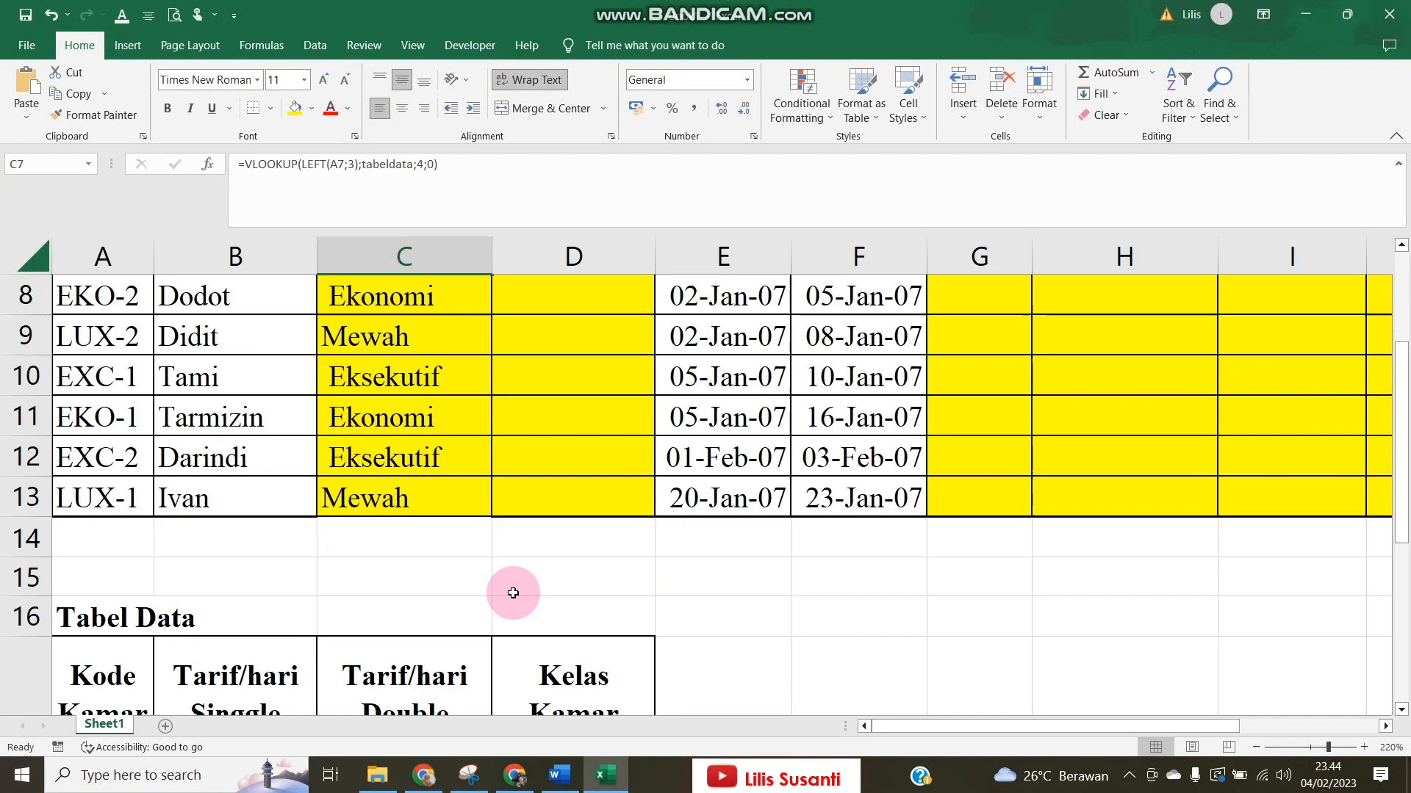
{"action": "left_click", "coordinate": [513, 599]}
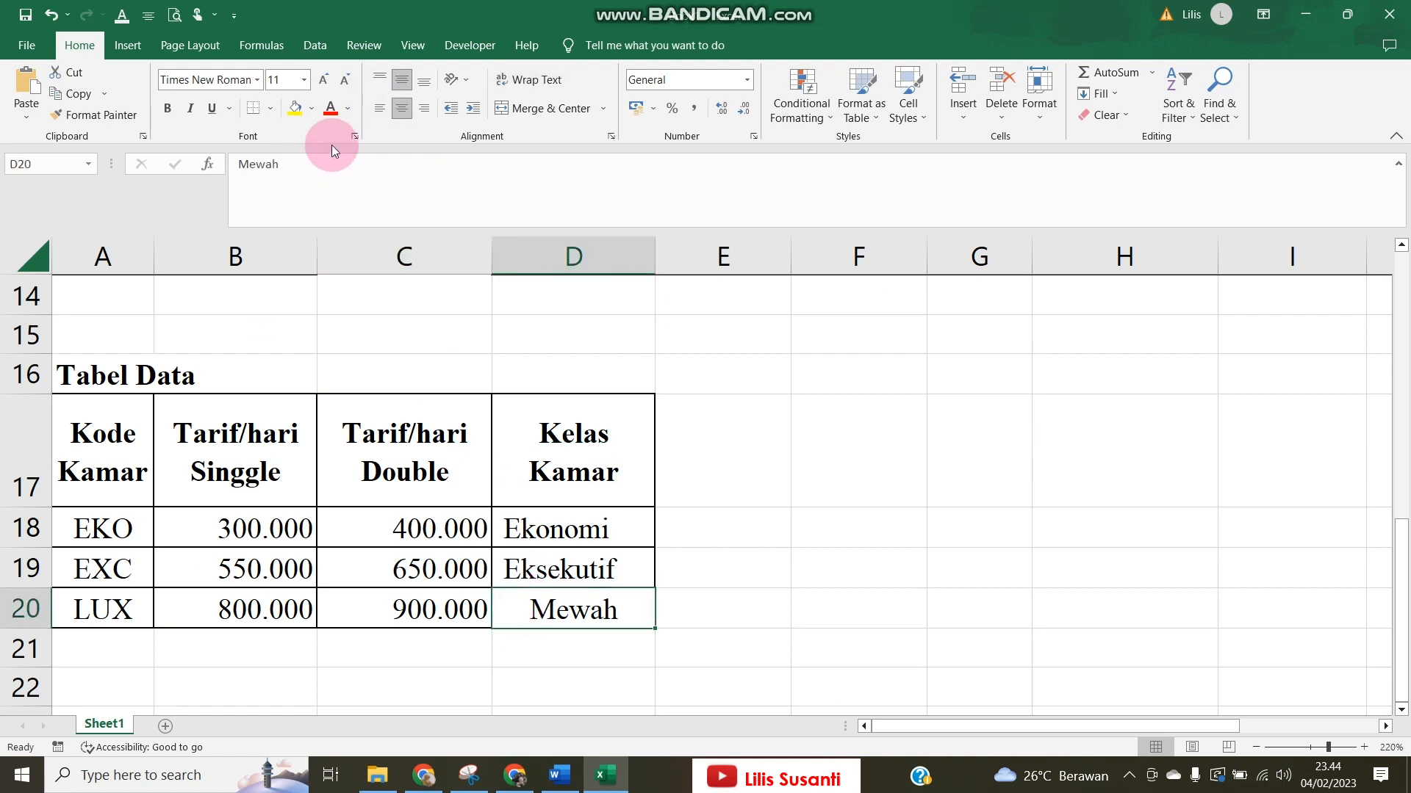
{"action": "left_click", "coordinate": [373, 108]}
{"action": "left_click_drag", "start_coordinate": [519, 533], "coordinate": [526, 566]}
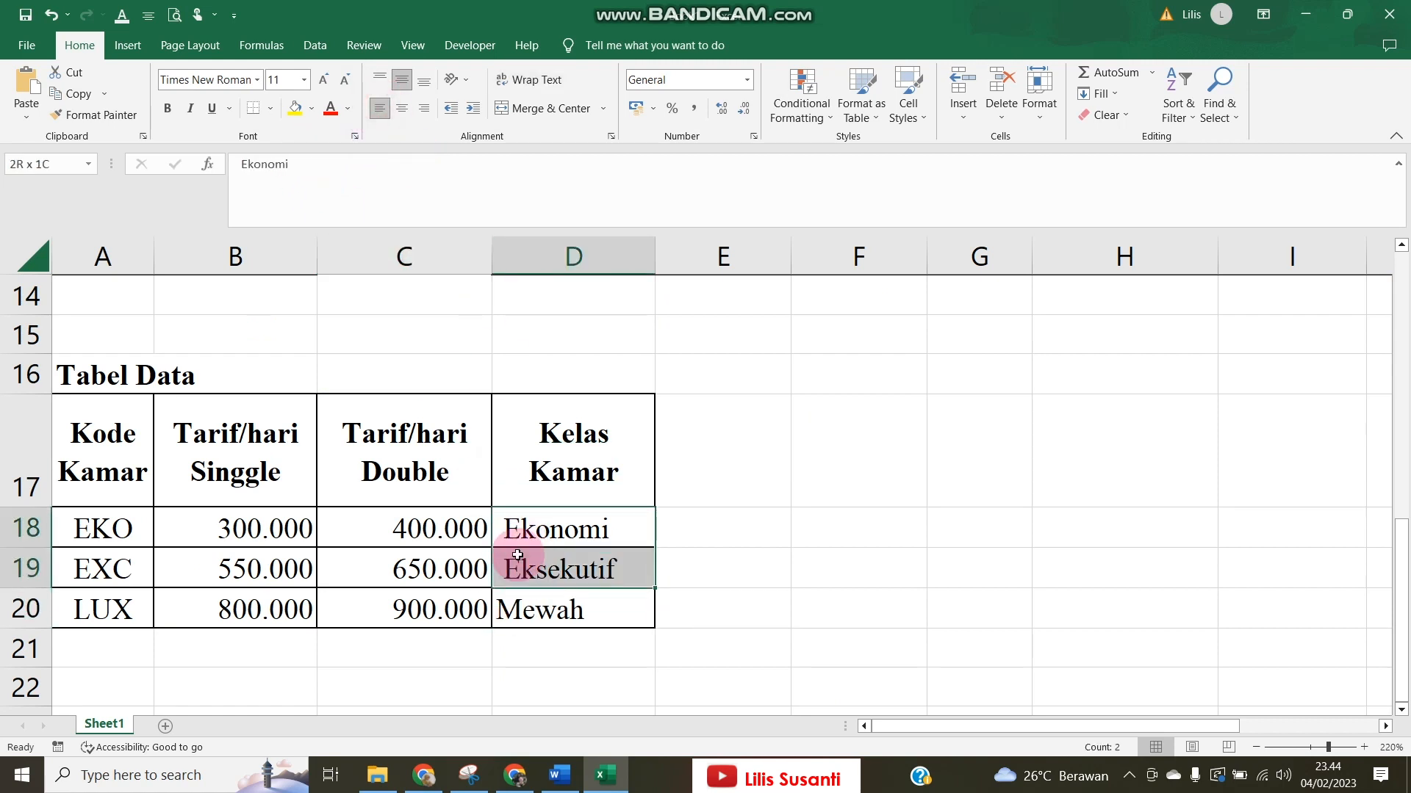
{"action": "left_click", "coordinate": [376, 110]}
{"action": "left_click", "coordinate": [382, 79]}
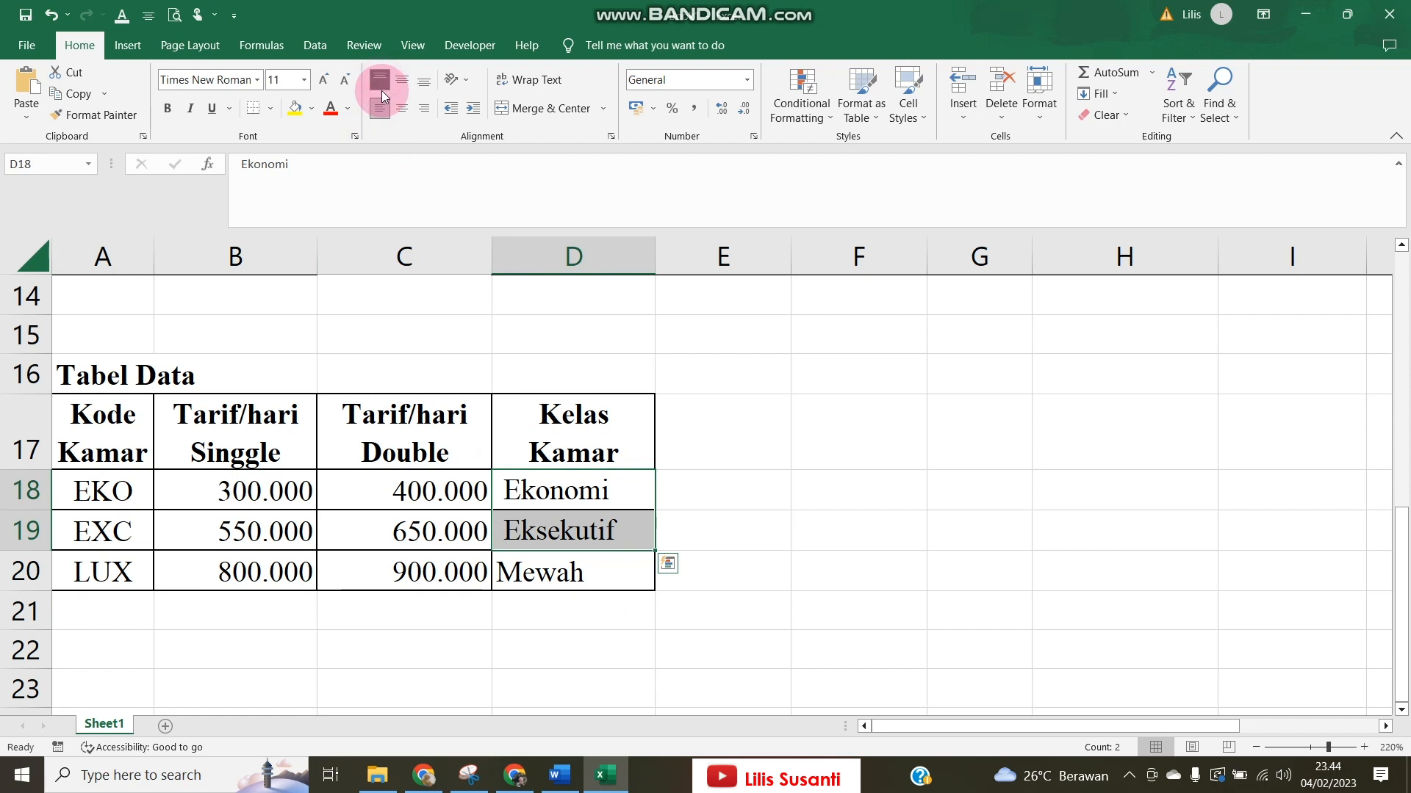
Check the VLOOKUP formula behind the Kelas Kamar value in C6.
{"action": "left_click", "coordinate": [554, 574]}
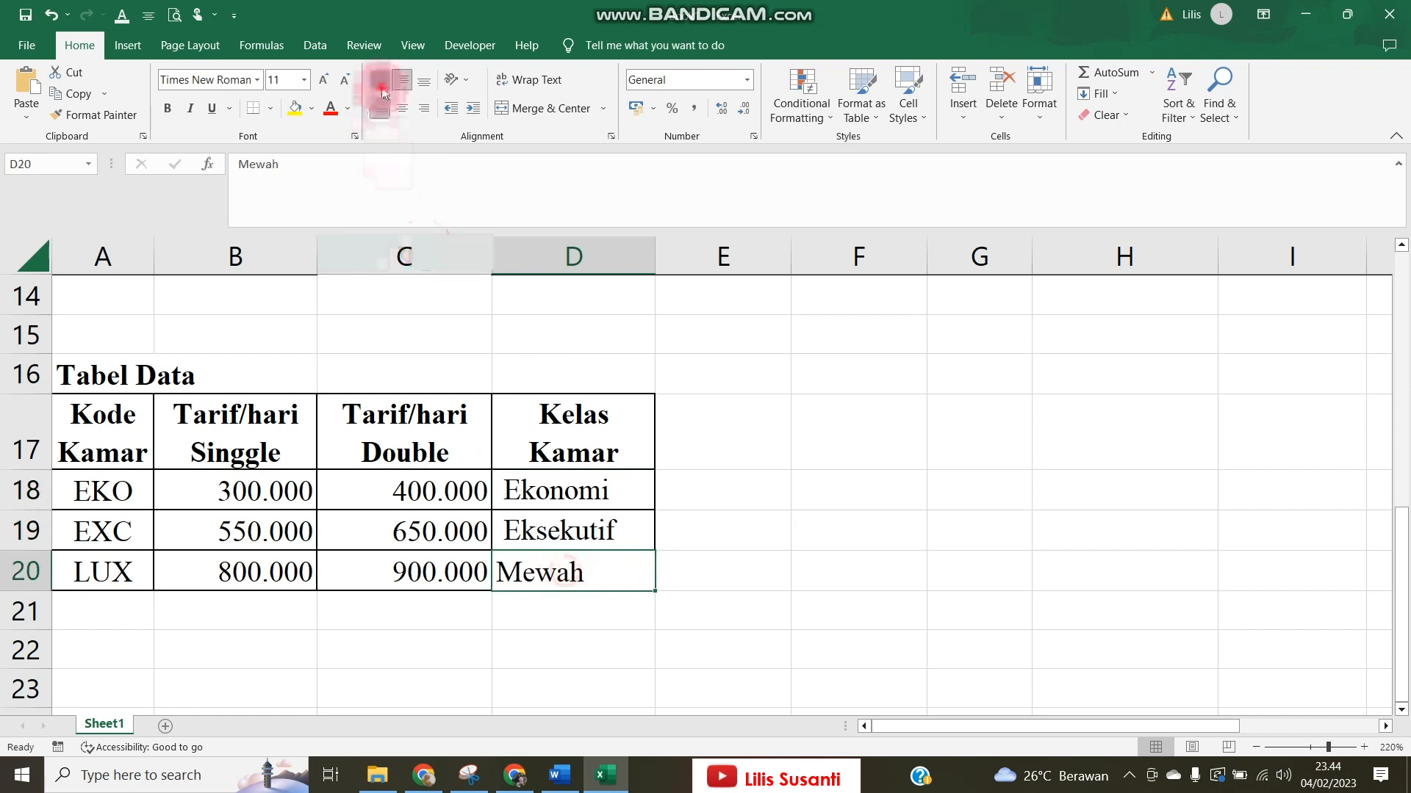
{"action": "scroll", "coordinate": [514, 478], "scroll_direction": "up", "scroll_amount": 5}
{"action": "left_click", "coordinate": [377, 542]}
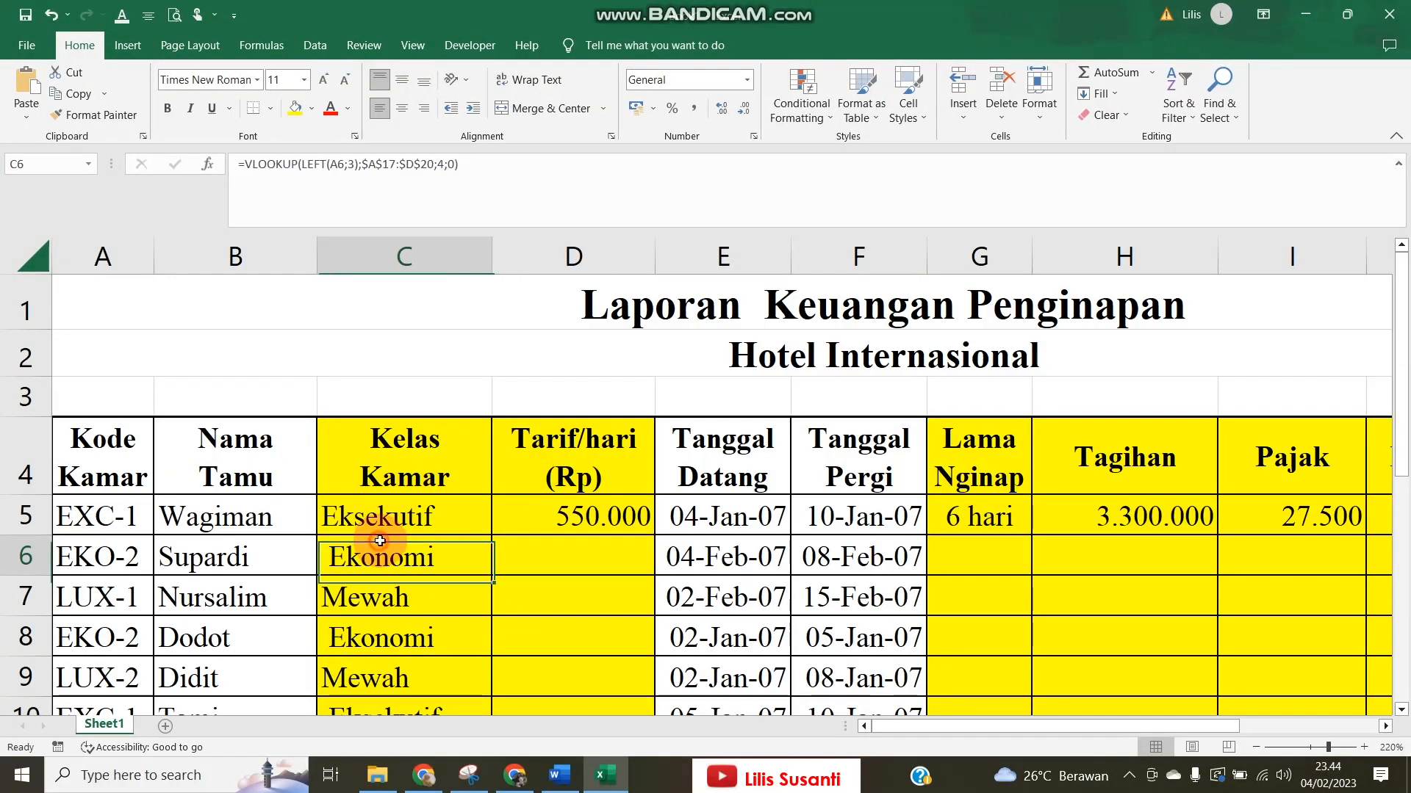
{"action": "left_click", "coordinate": [379, 531]}
{"action": "left_click", "coordinate": [540, 550]}
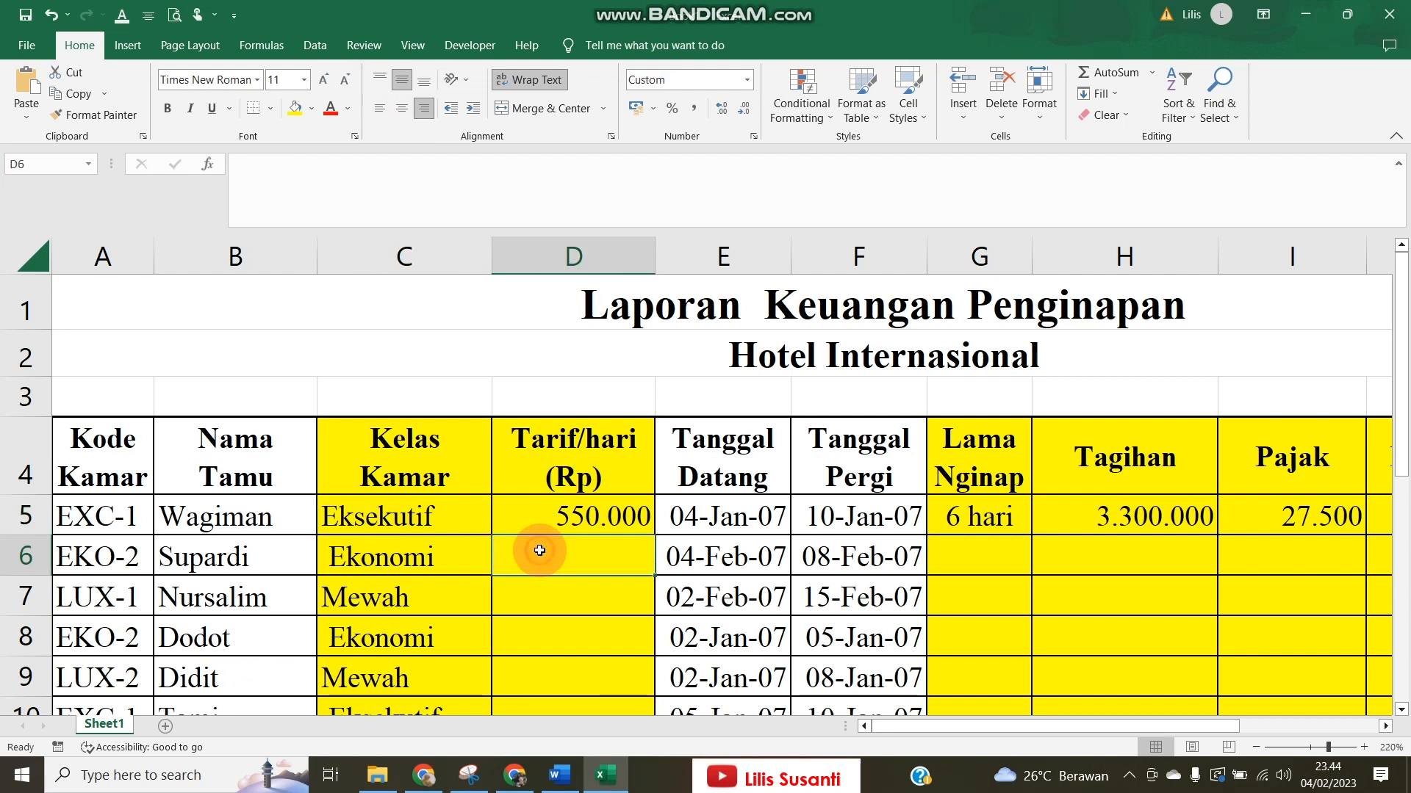
{"action": "left_click", "coordinate": [382, 564]}
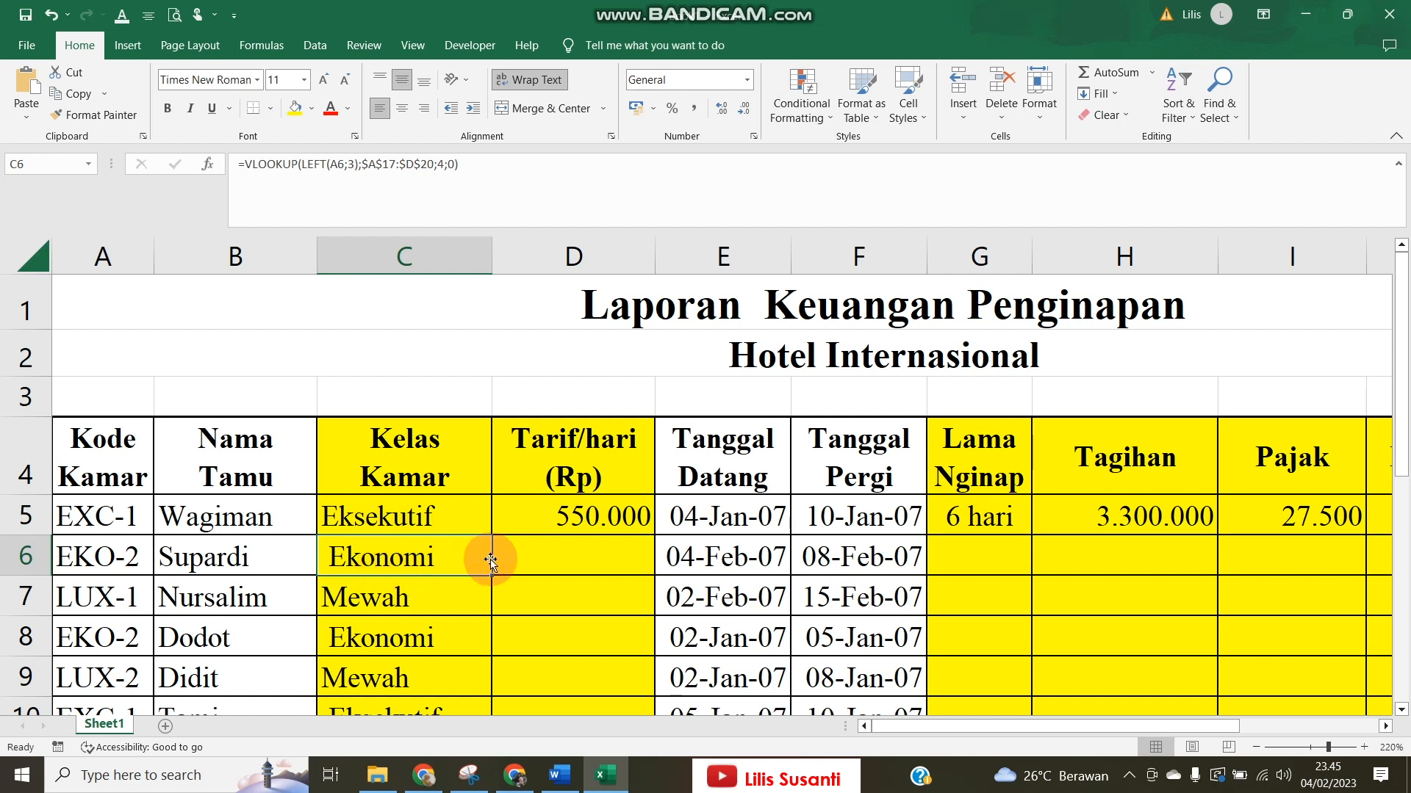
Compare the room codes in the report with the Singgle and Double daily rates in Tabel Data for filling D6.
{"action": "left_click", "coordinate": [545, 545]}
{"action": "scroll", "coordinate": [547, 547], "scroll_direction": "down", "scroll_amount": 4}
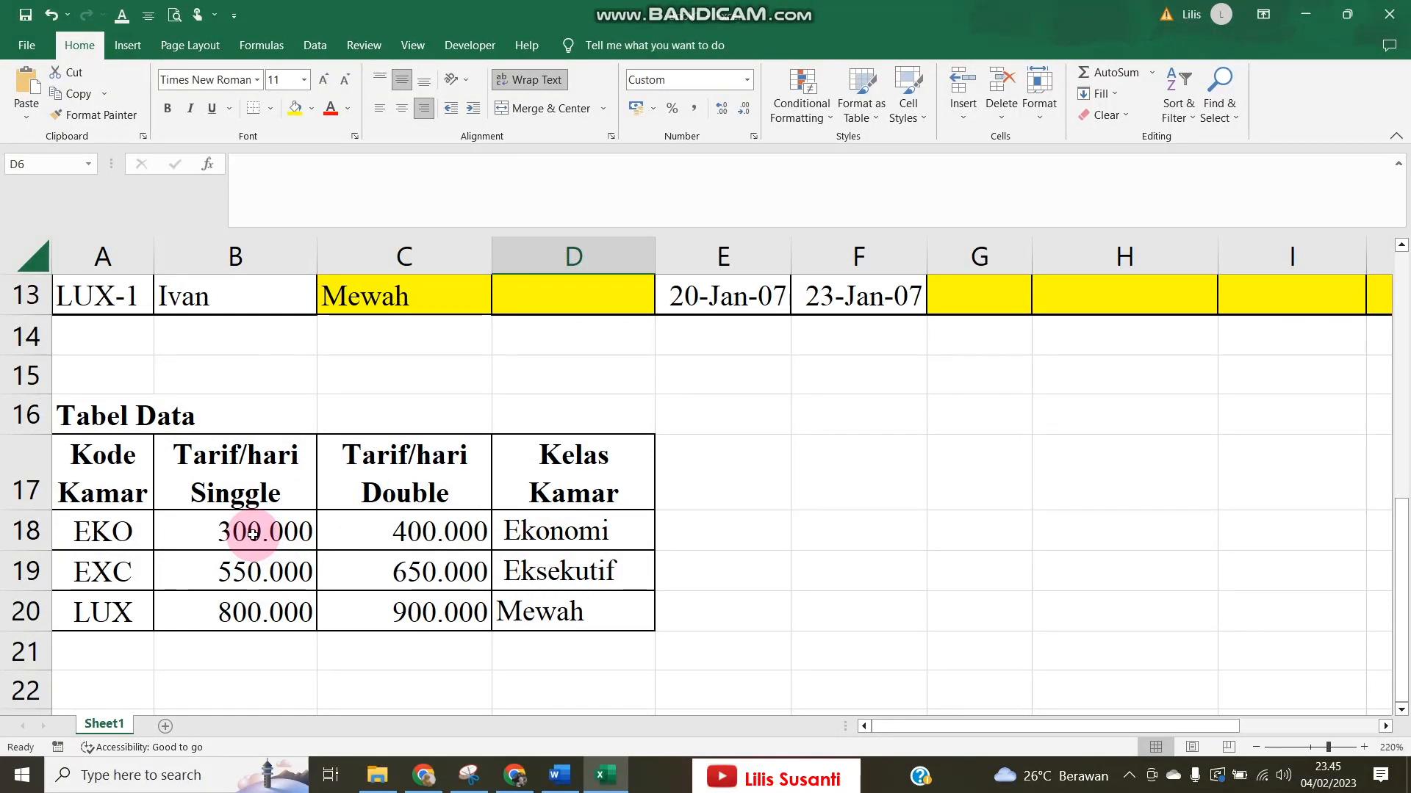
{"action": "scroll", "coordinate": [435, 540], "scroll_direction": "up", "scroll_amount": 4}
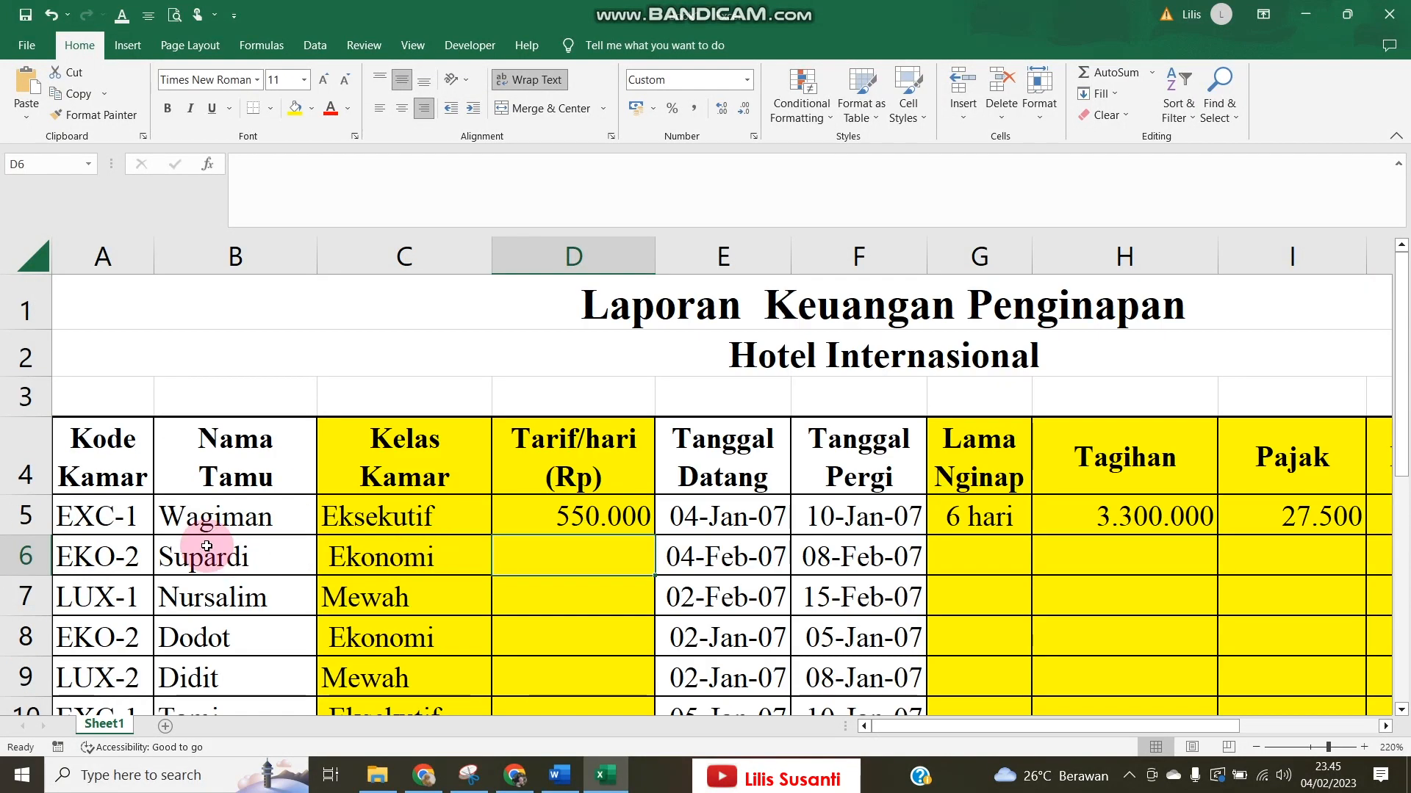
{"action": "scroll", "coordinate": [181, 641], "scroll_direction": "down", "scroll_amount": 1}
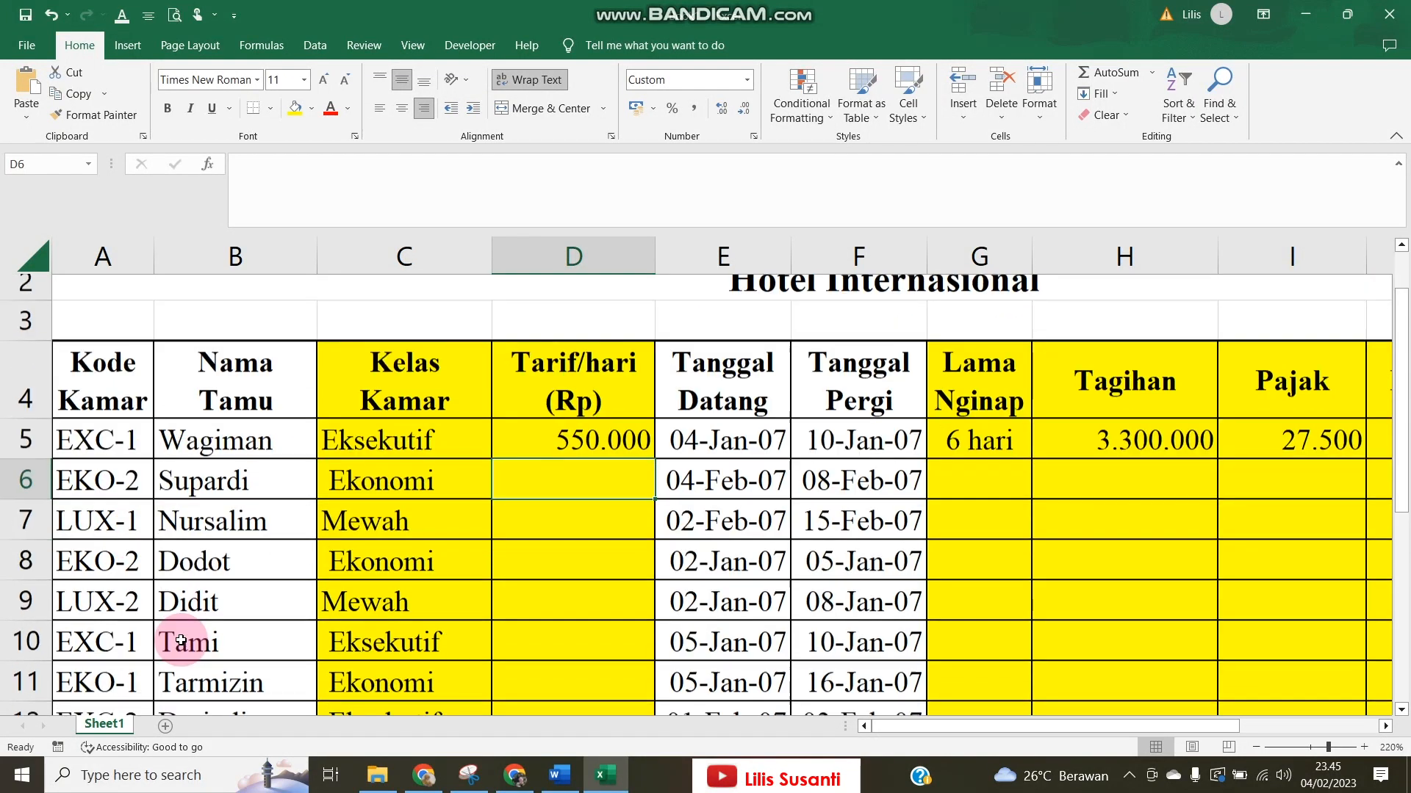
{"action": "scroll", "coordinate": [181, 641], "scroll_direction": "down", "scroll_amount": 4}
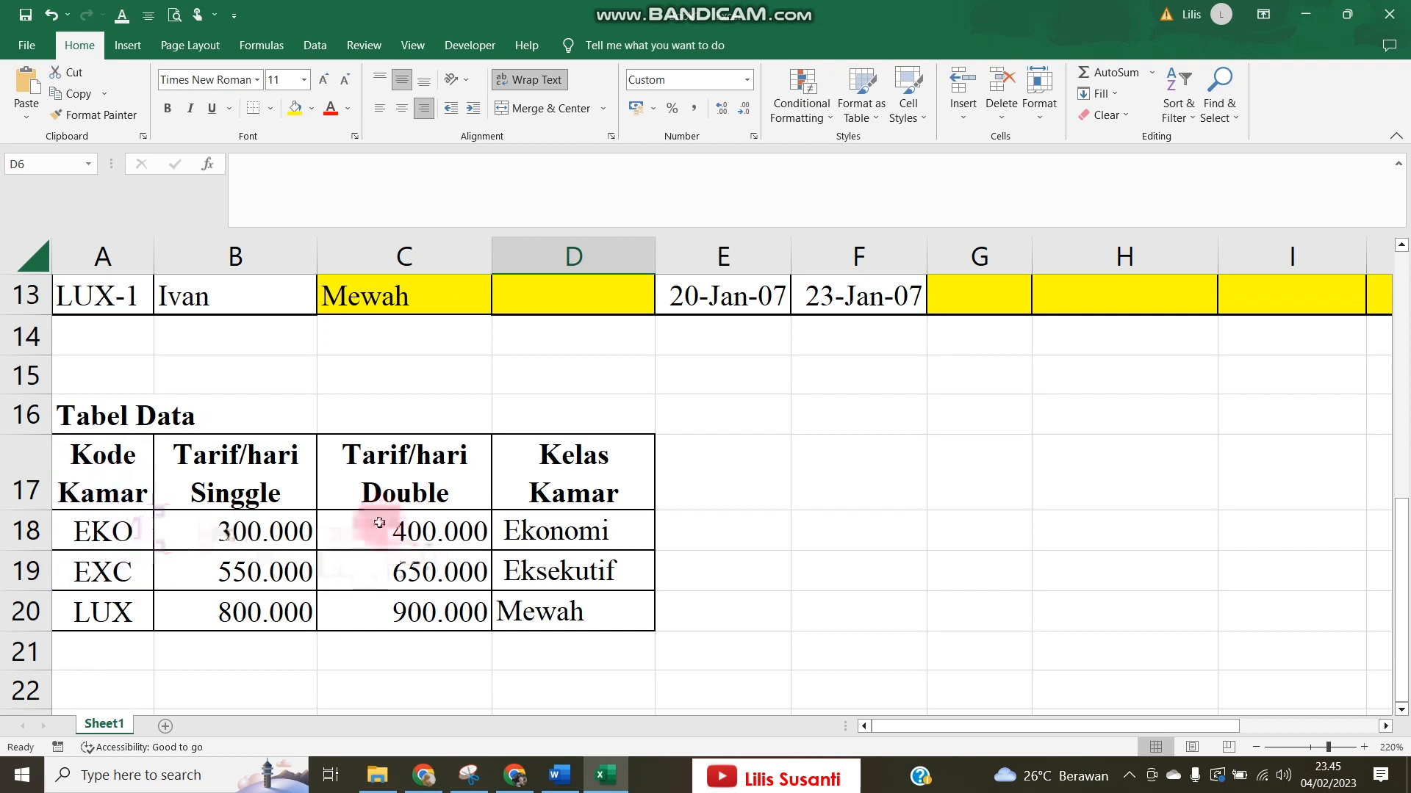
{"action": "scroll", "coordinate": [405, 515], "scroll_direction": "up", "scroll_amount": 4}
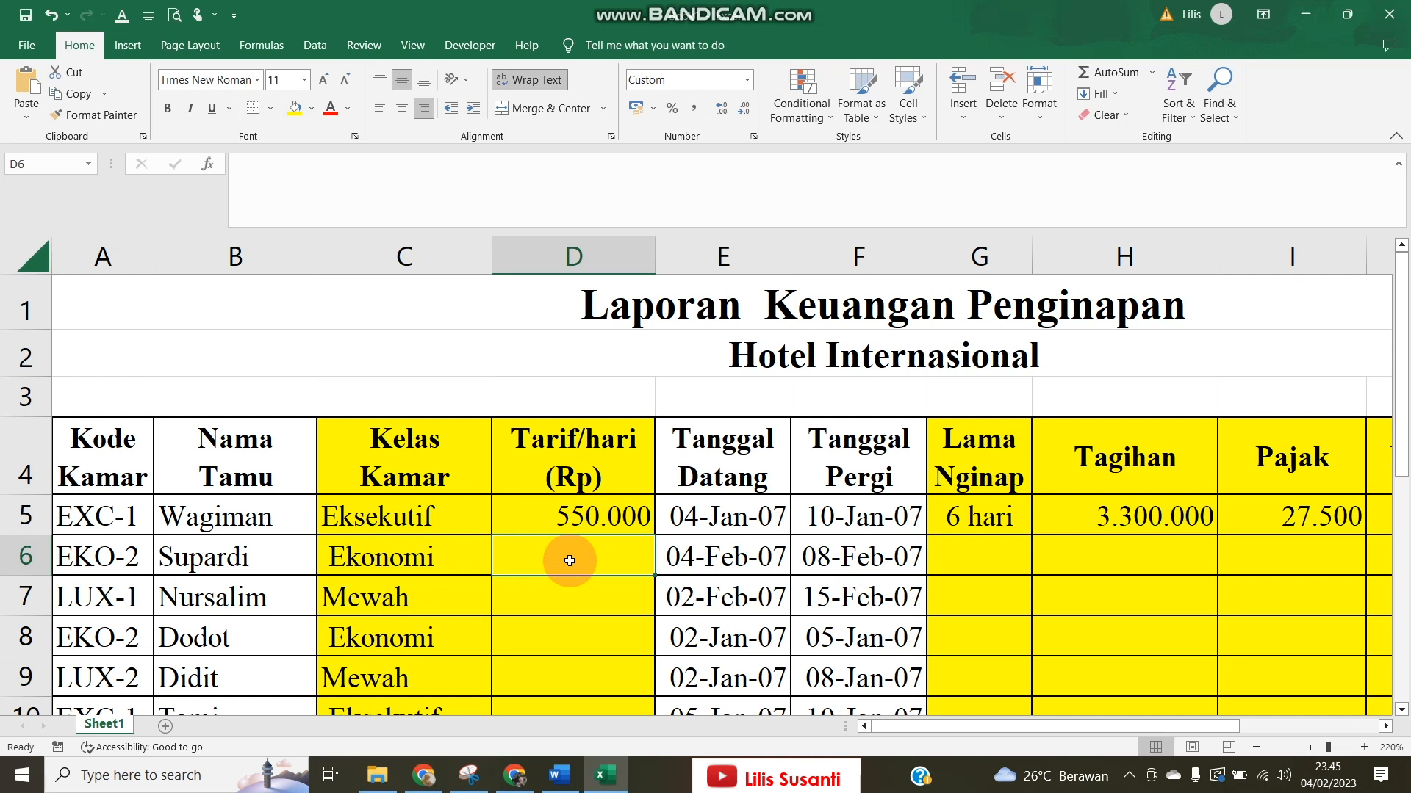
{"action": "scroll", "coordinate": [569, 561], "scroll_direction": "down", "scroll_amount": 4}
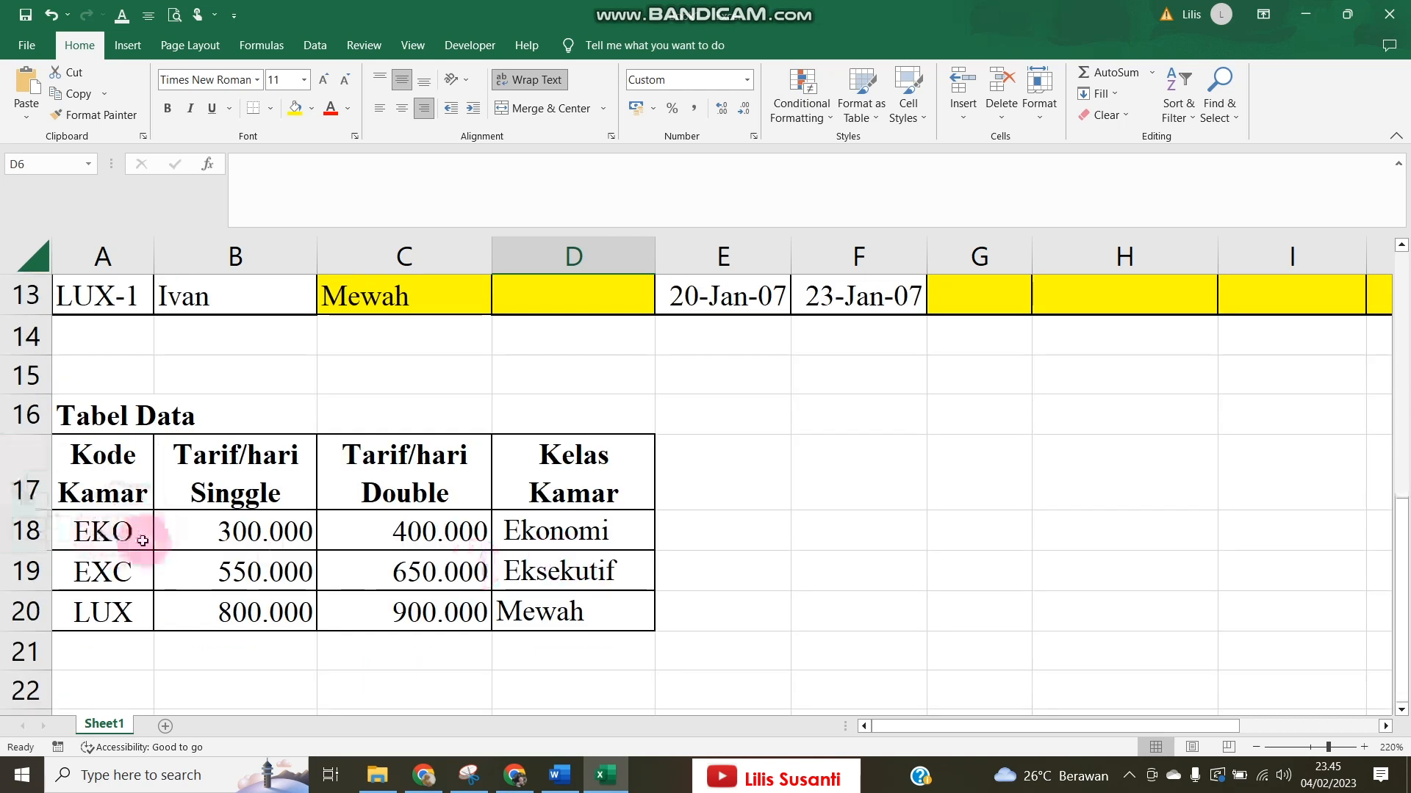
{"action": "scroll", "coordinate": [552, 536], "scroll_direction": "up", "scroll_amount": 4}
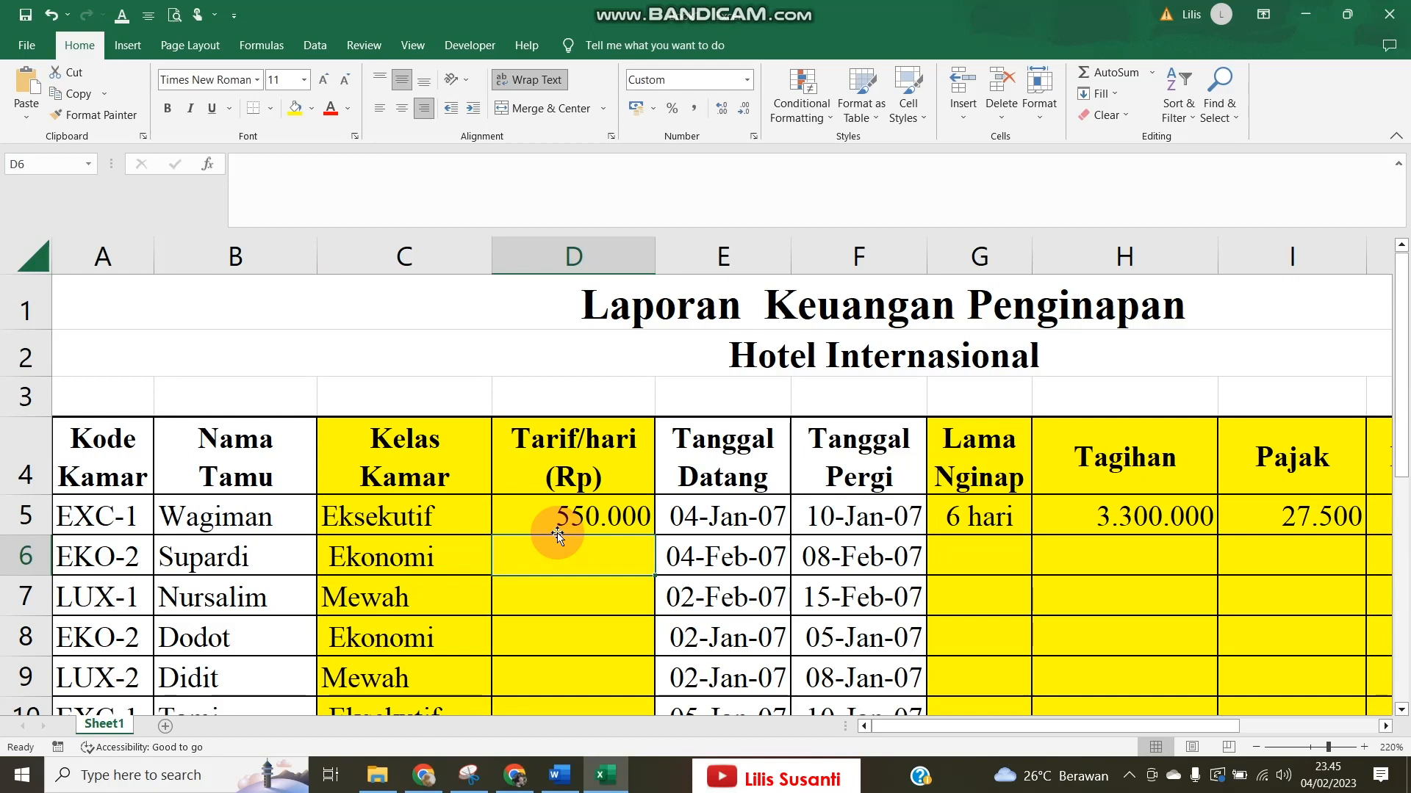
Begin a VLOOKUP formula in D6 with LEFT(A6;3) as its lookup value.
{"action": "type", "text": "="}
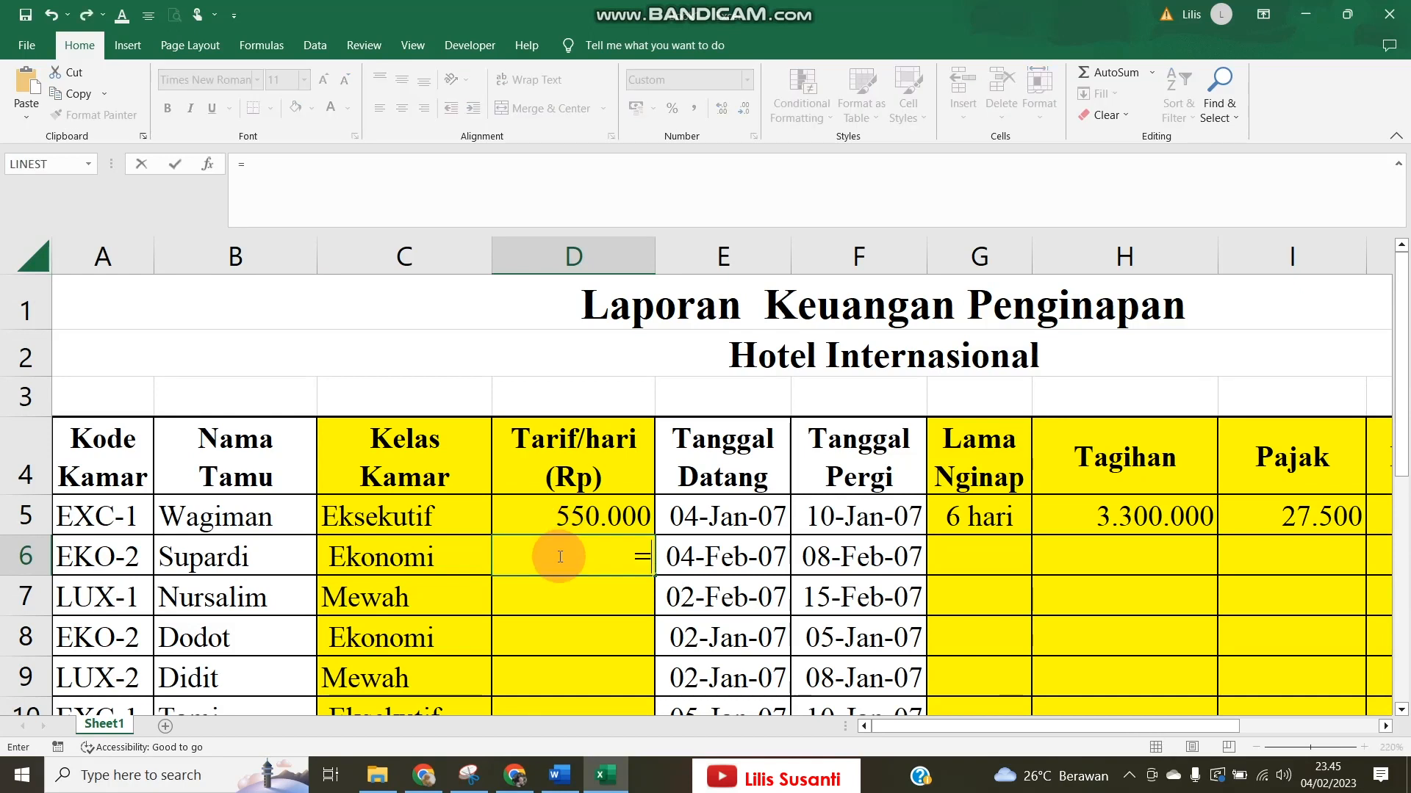
{"action": "type", "text": "vl"}
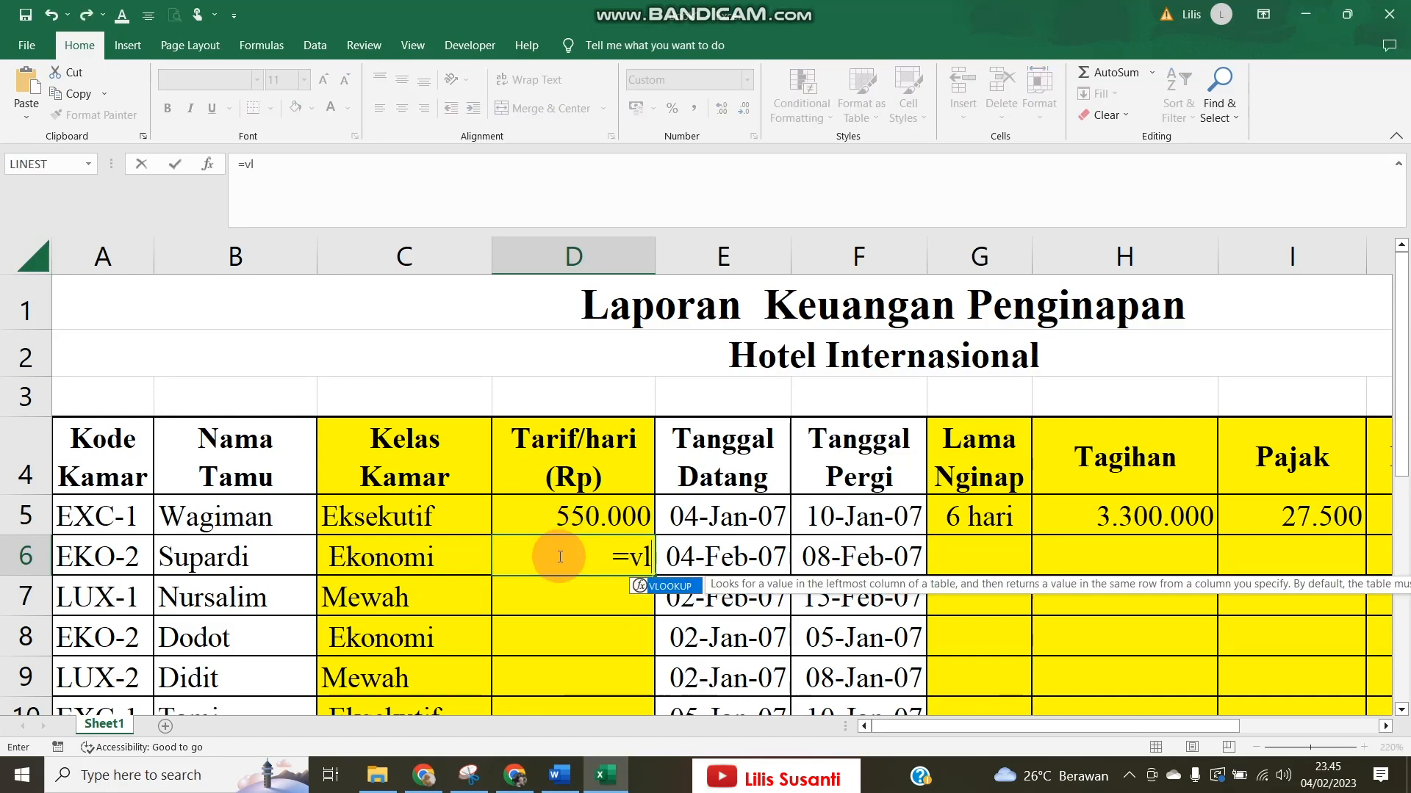
{"action": "double_click", "coordinate": [686, 587]}
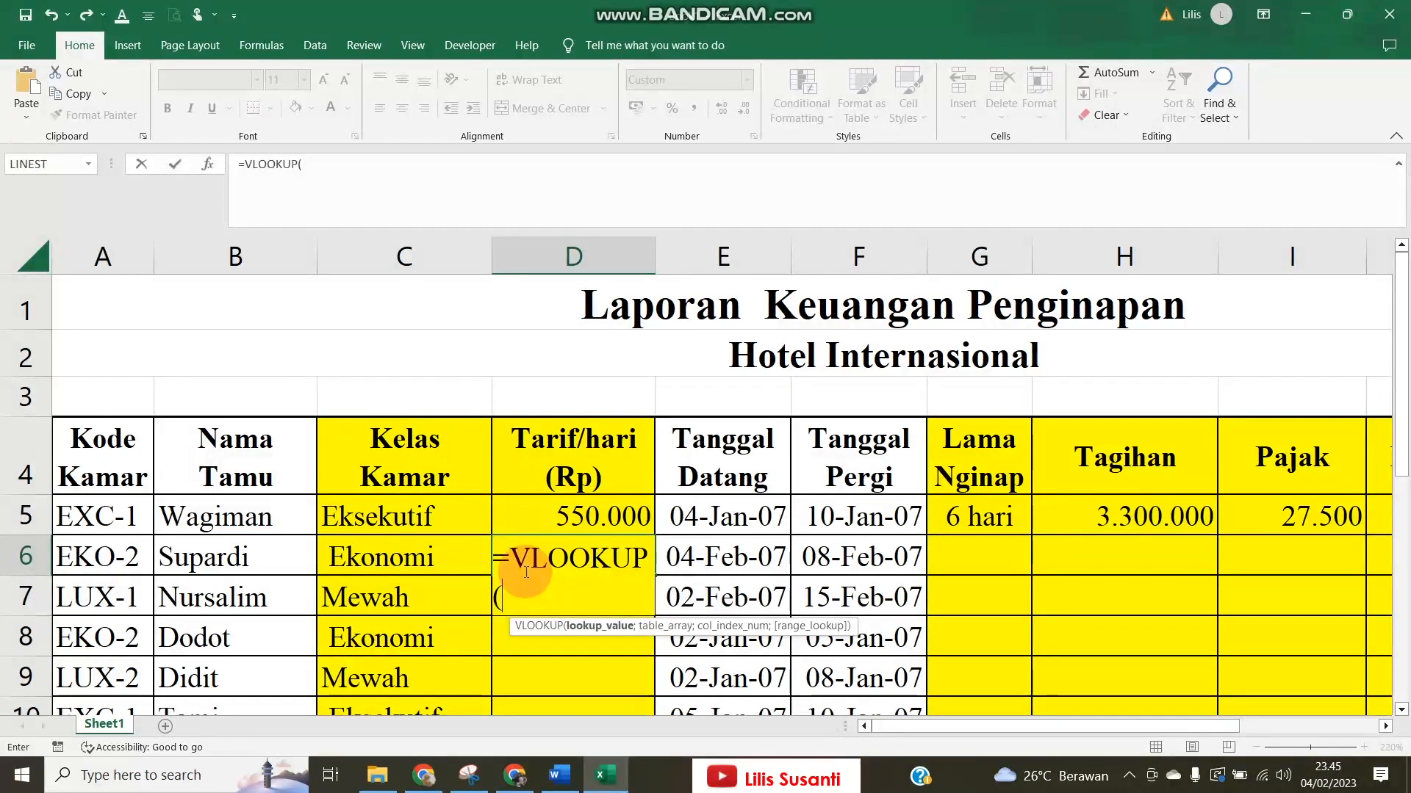
{"action": "type", "text": "left"}
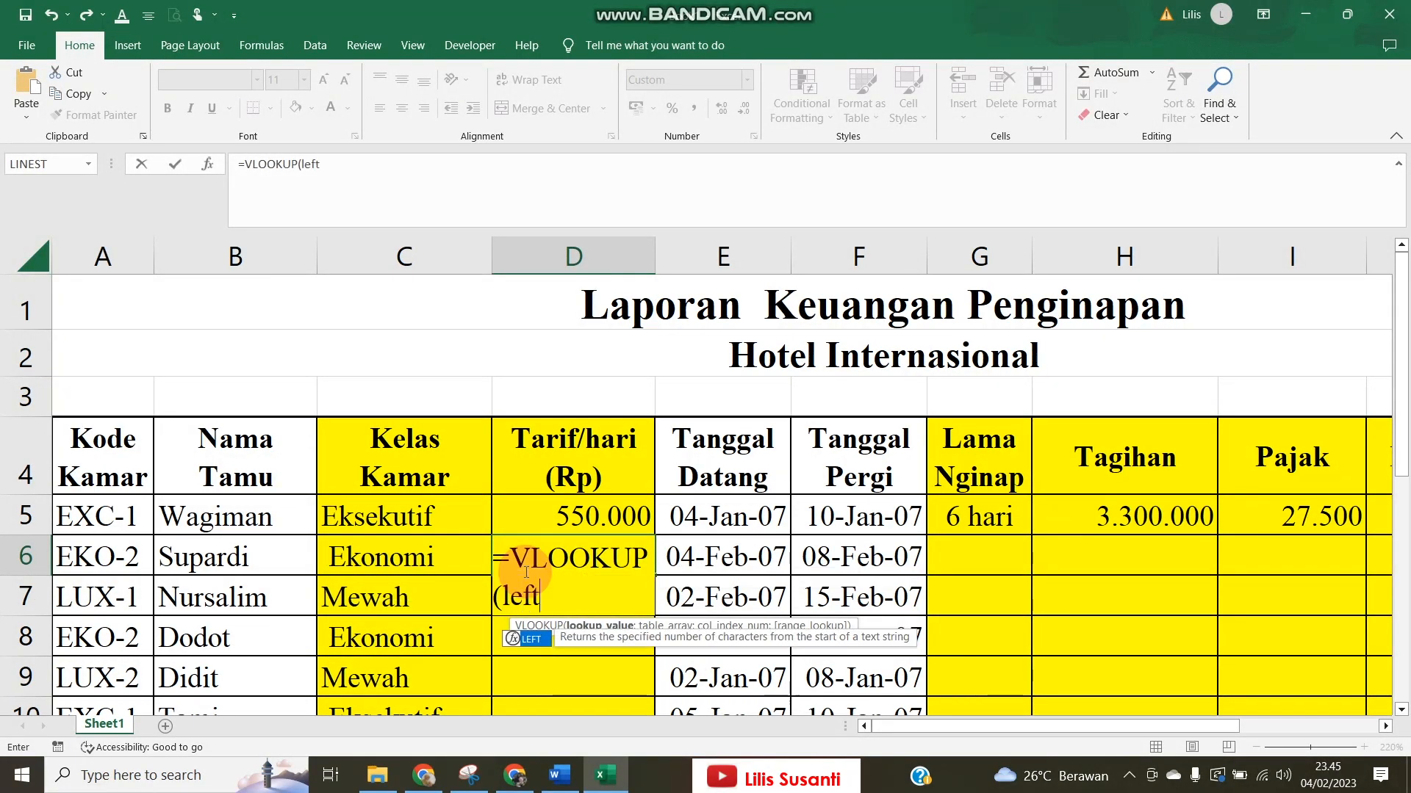
{"action": "type", "text": "("}
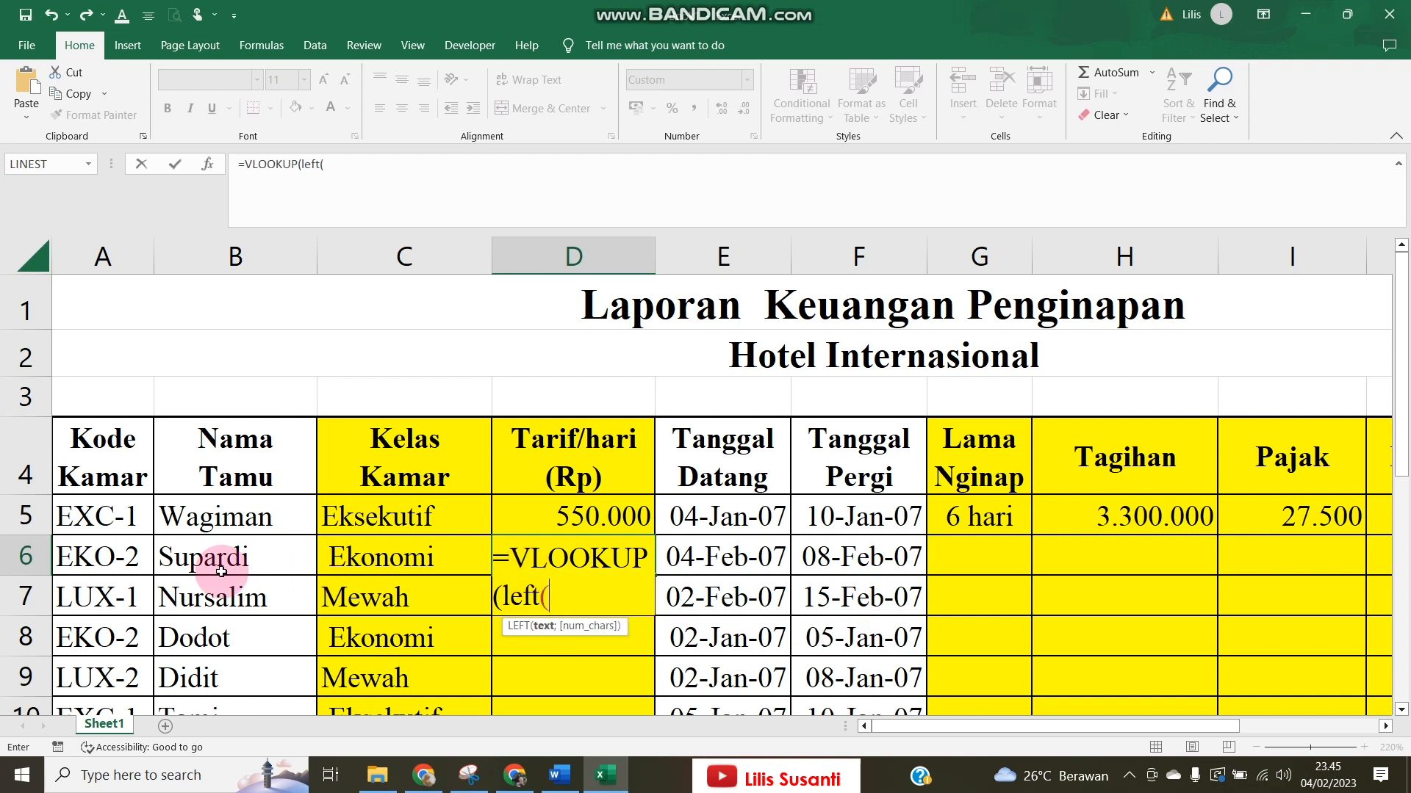
{"action": "left_click", "coordinate": [116, 559]}
{"action": "type", "text": ";3)"}
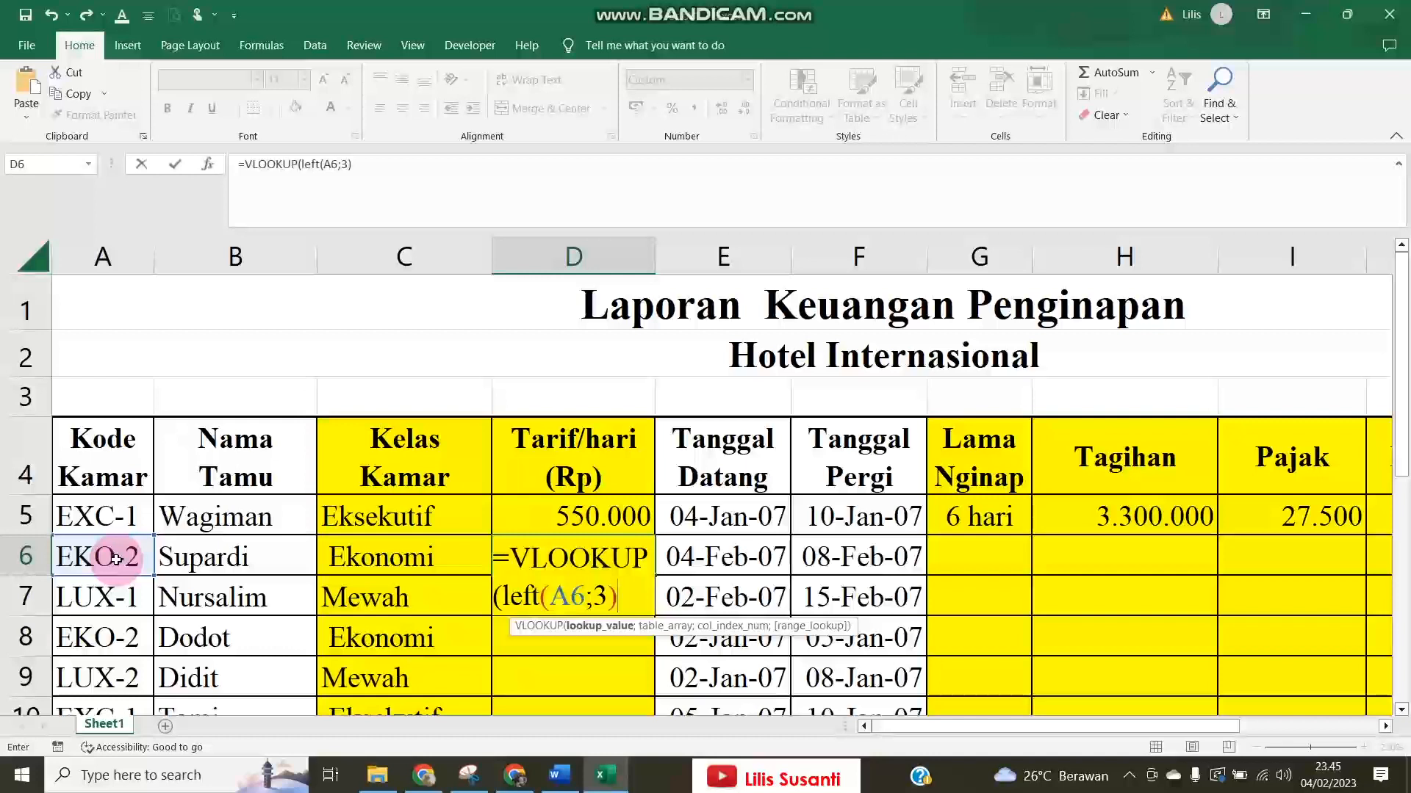
Use the named range tabeldata as the table array of the D6 VLOOKUP.
{"action": "type", "text": ";"}
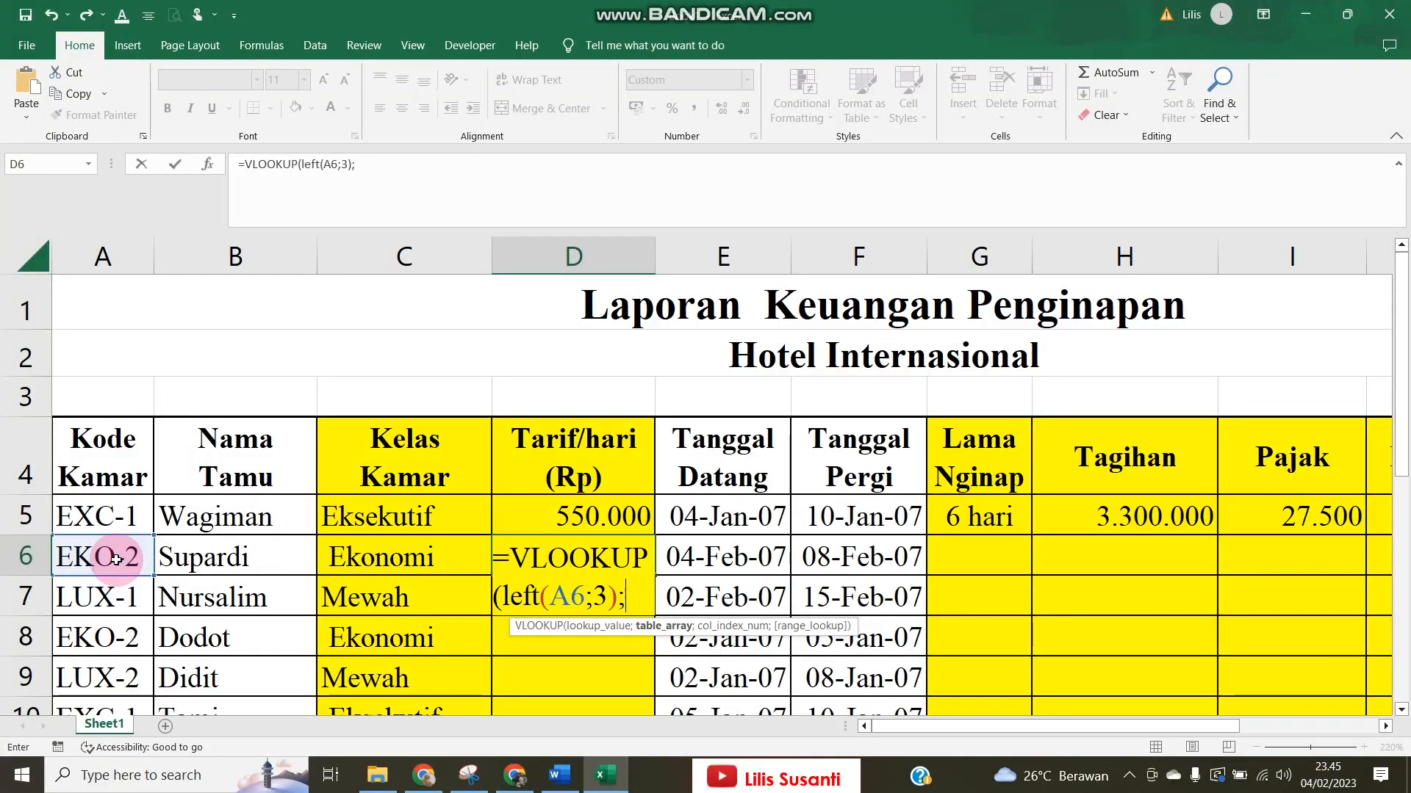
{"action": "type", "text": "ta"}
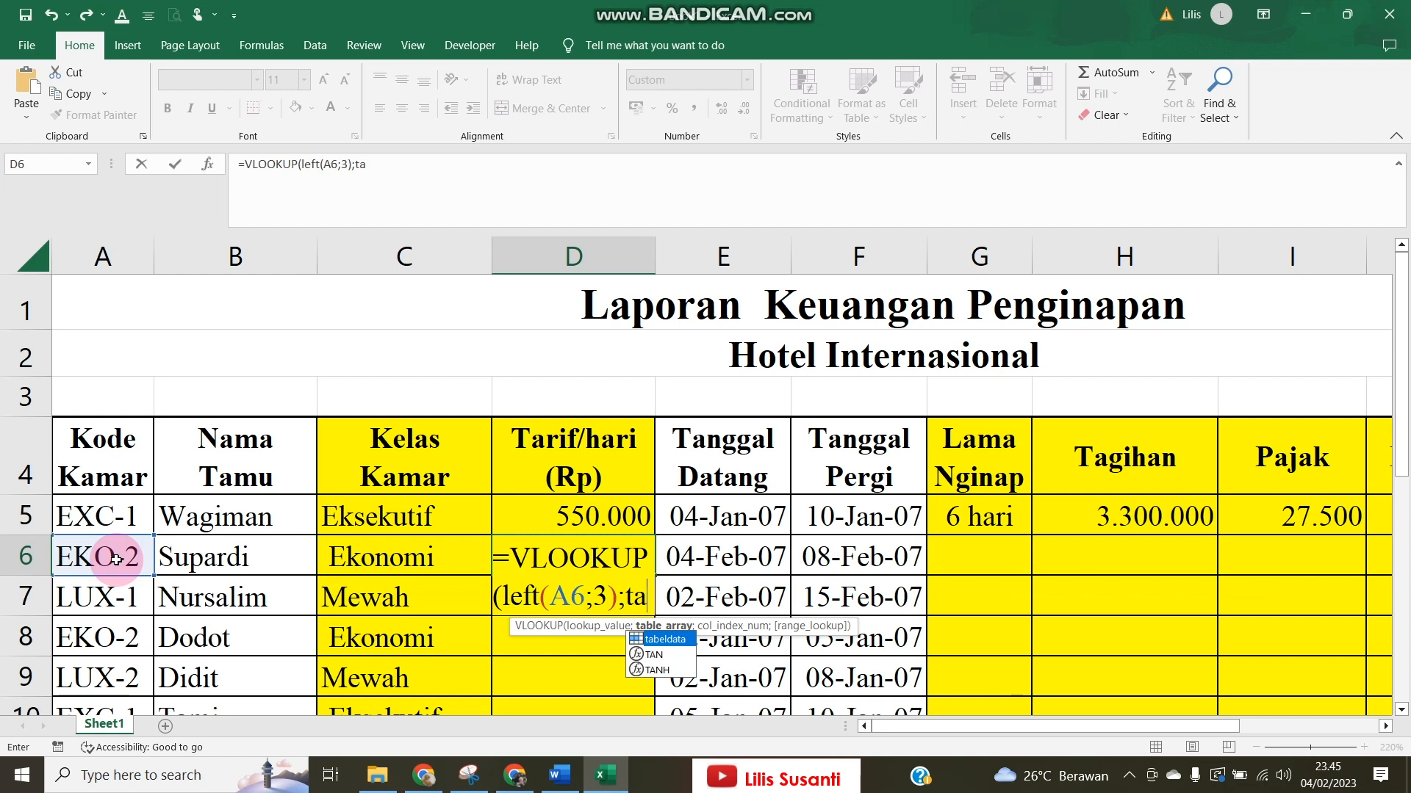
{"action": "double_click", "coordinate": [663, 639]}
{"action": "type", "text": ";"}
Examine the column positions of the Singgle and Double rates in Tabel Data for the VLOOKUP column index.
{"action": "left_click_drag", "start_coordinate": [1403, 401], "coordinate": [235, 559]}
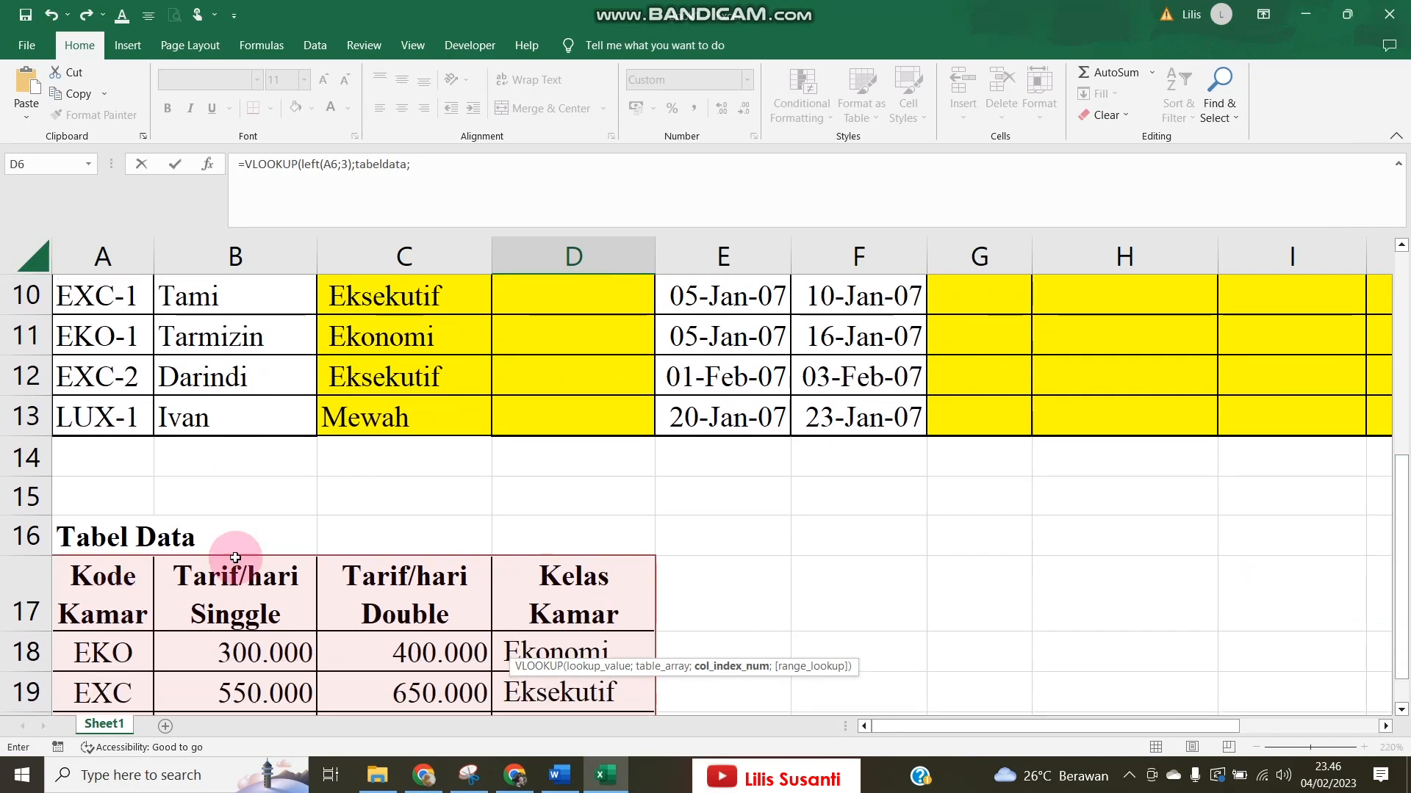
{"action": "scroll", "coordinate": [547, 547], "scroll_direction": "up", "scroll_amount": 3}
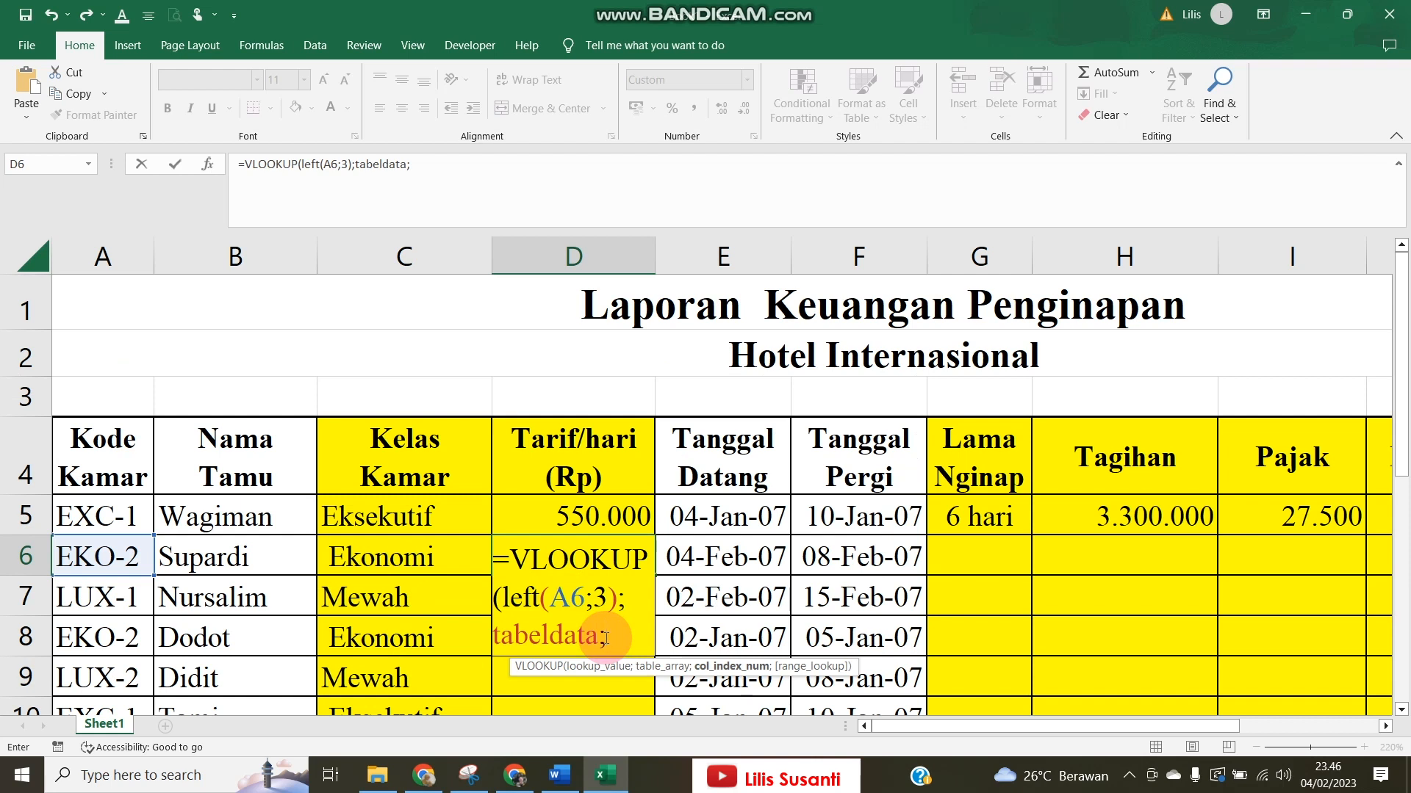
{"action": "scroll", "coordinate": [607, 635], "scroll_direction": "down", "scroll_amount": 4}
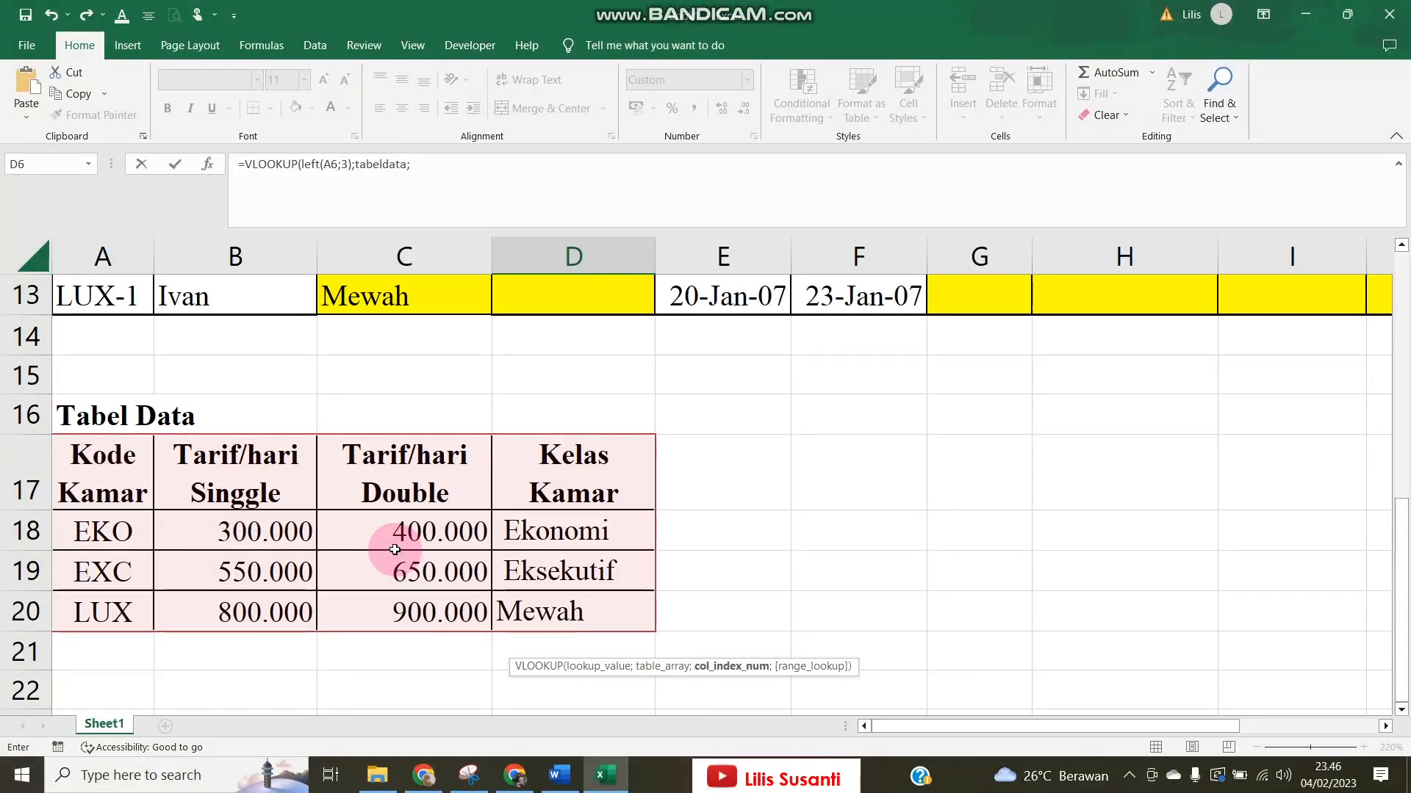
{"action": "scroll", "coordinate": [327, 542], "scroll_direction": "up", "scroll_amount": 3}
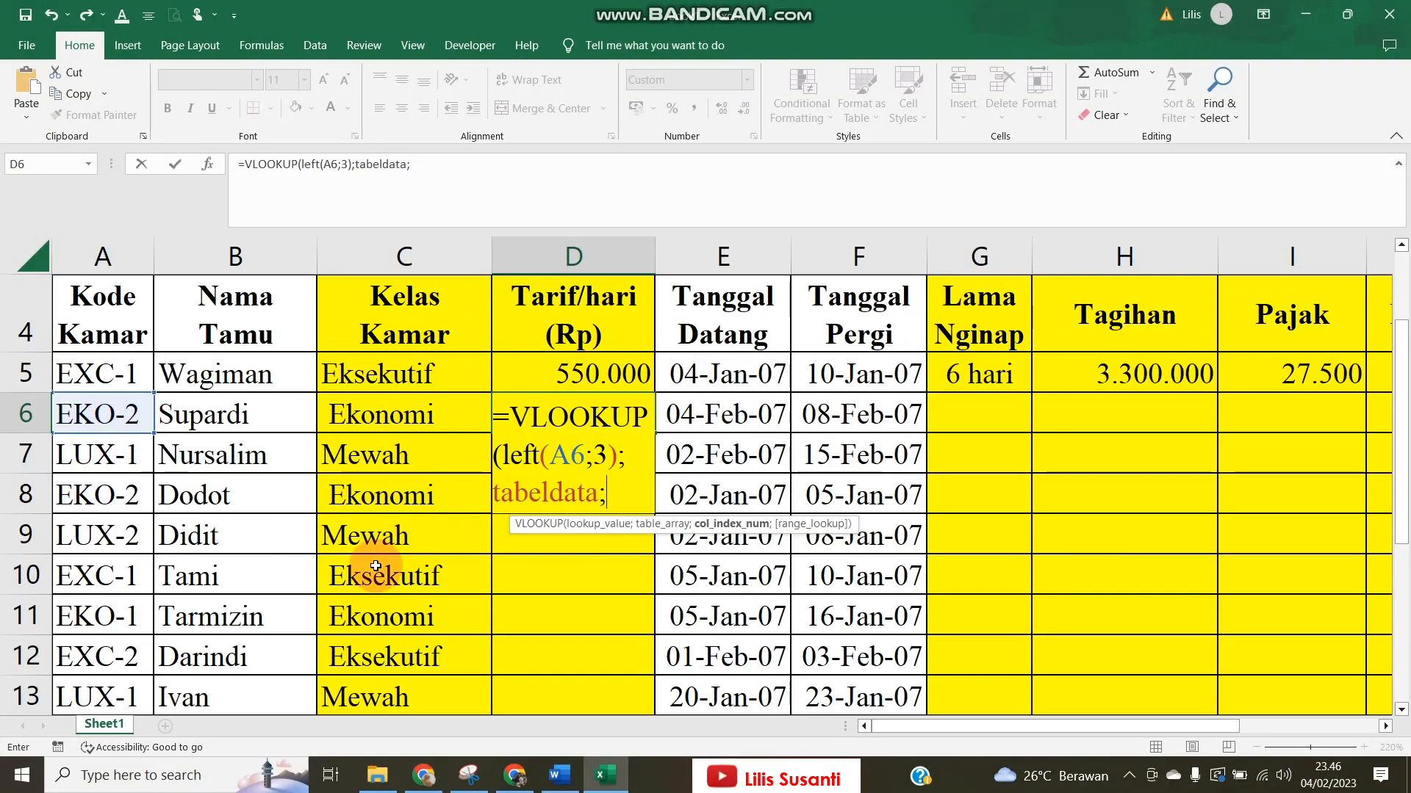
{"action": "scroll", "coordinate": [434, 601], "scroll_direction": "down", "scroll_amount": 3}
{"action": "scroll", "coordinate": [435, 601], "scroll_direction": "down", "scroll_amount": 1}
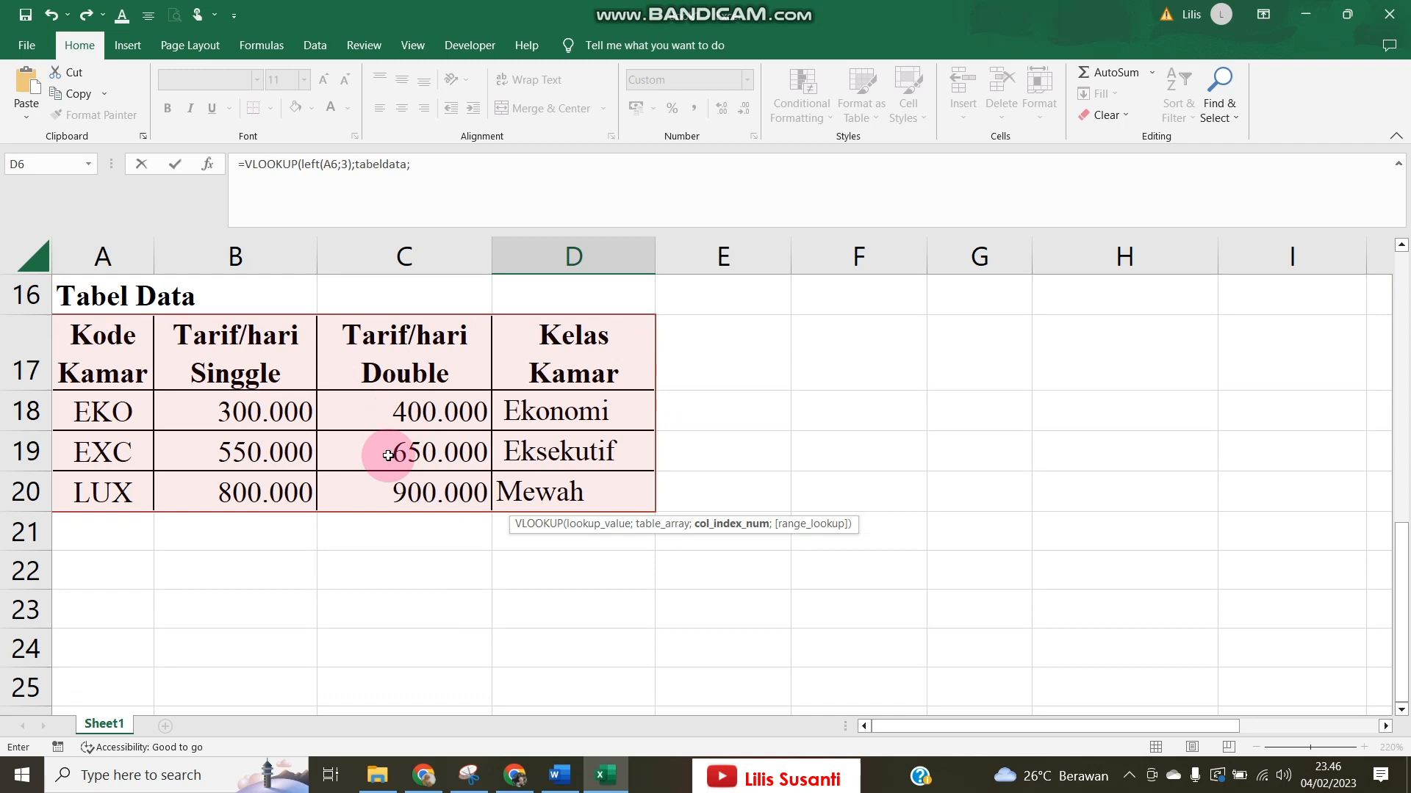
{"action": "scroll", "coordinate": [419, 437], "scroll_direction": "up", "scroll_amount": 4}
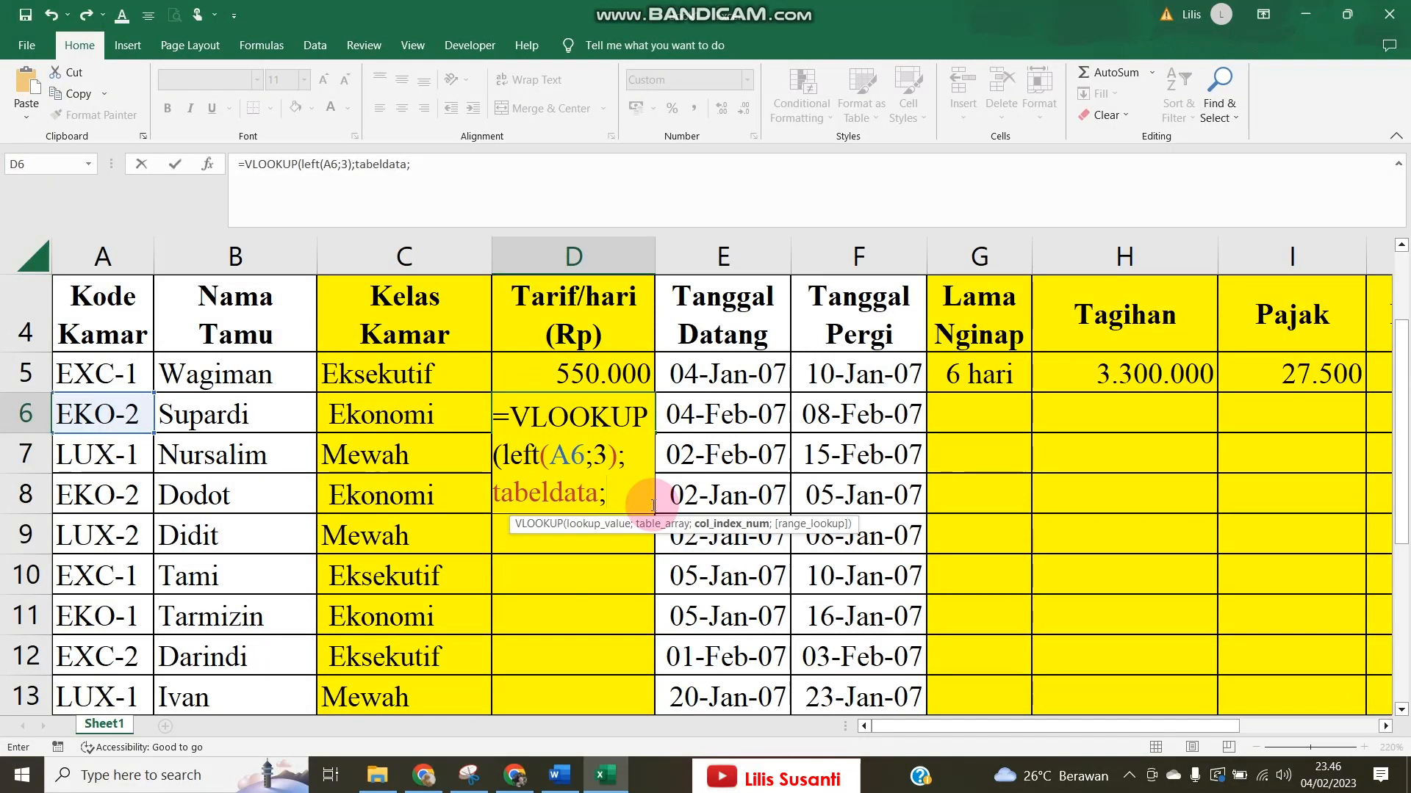
Nest an IF in the D6 VLOOKUP's column index, testing whether RIGHT(A6;1) equals "1".
{"action": "type", "text": "if"}
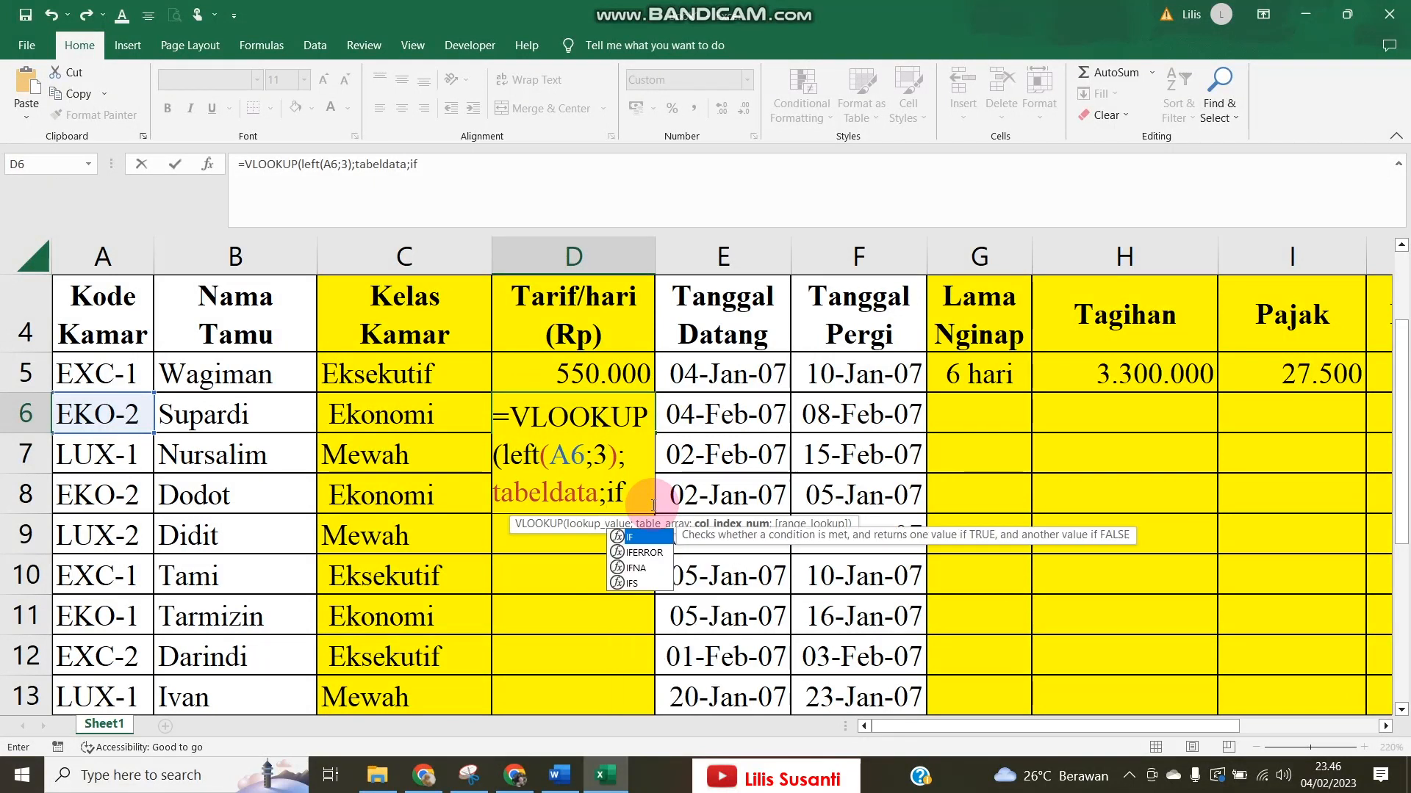
{"action": "type", "text": "("}
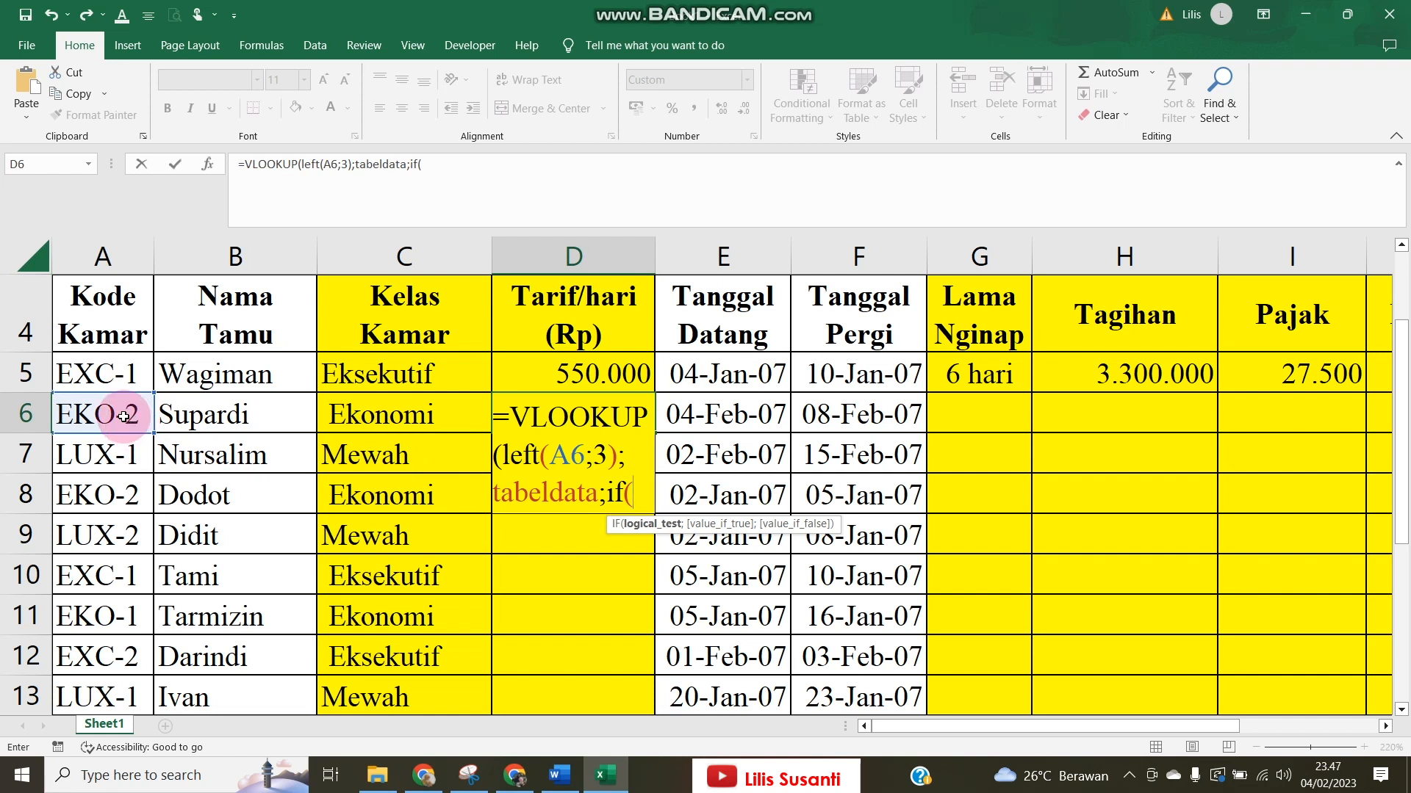
{"action": "type", "text": "rig"}
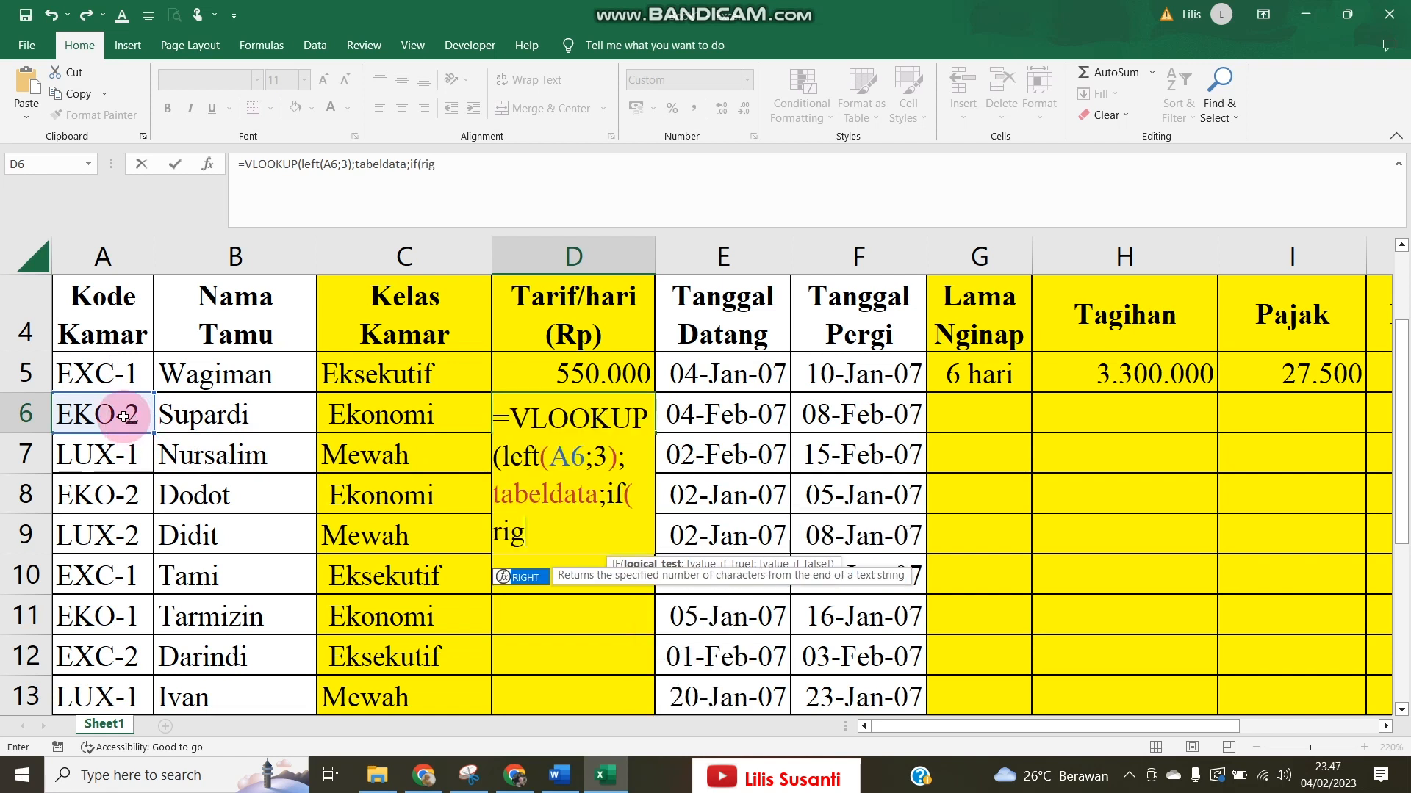
{"action": "double_click", "coordinate": [526, 577]}
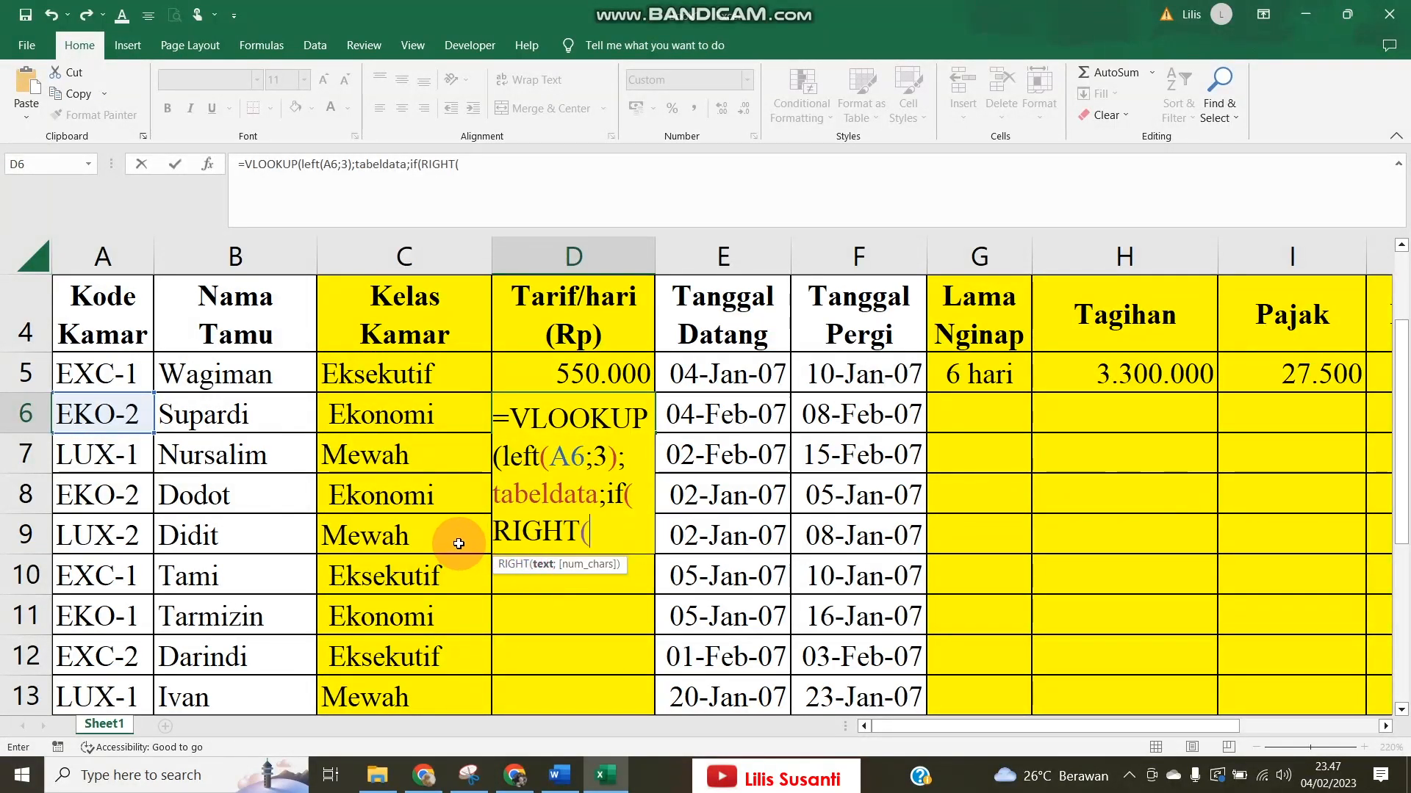
{"action": "left_click", "coordinate": [101, 414]}
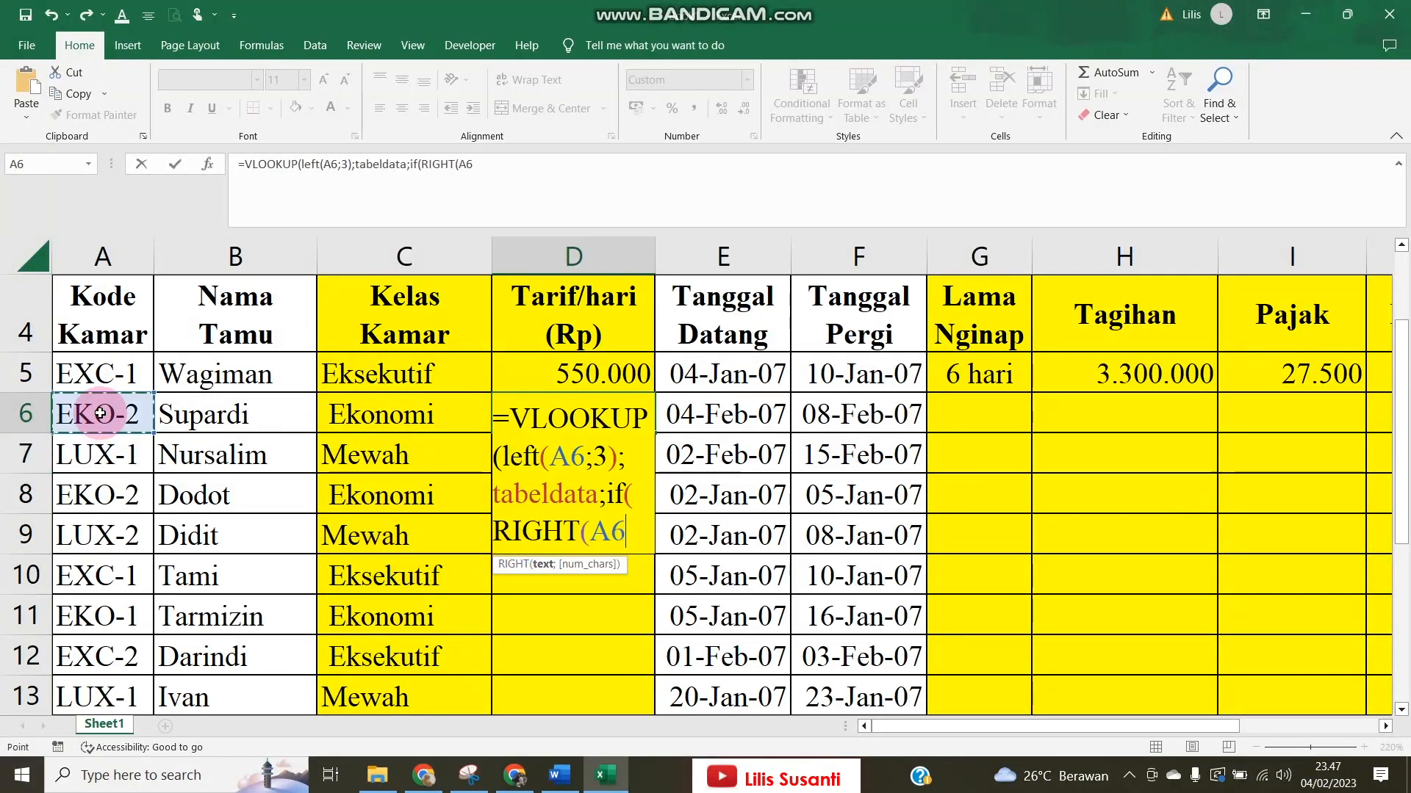
{"action": "type", "text": ";1"}
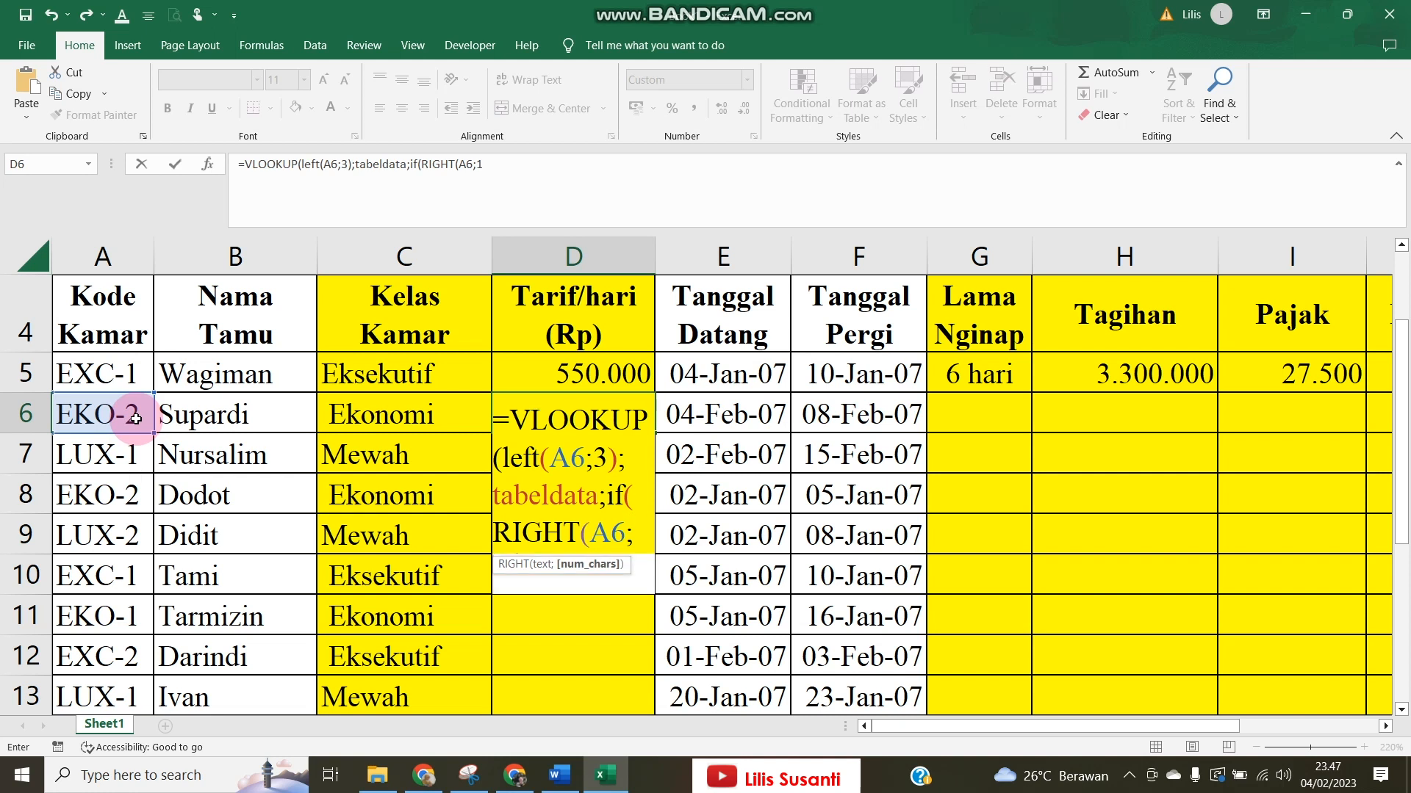
{"action": "type", "text": ")="}
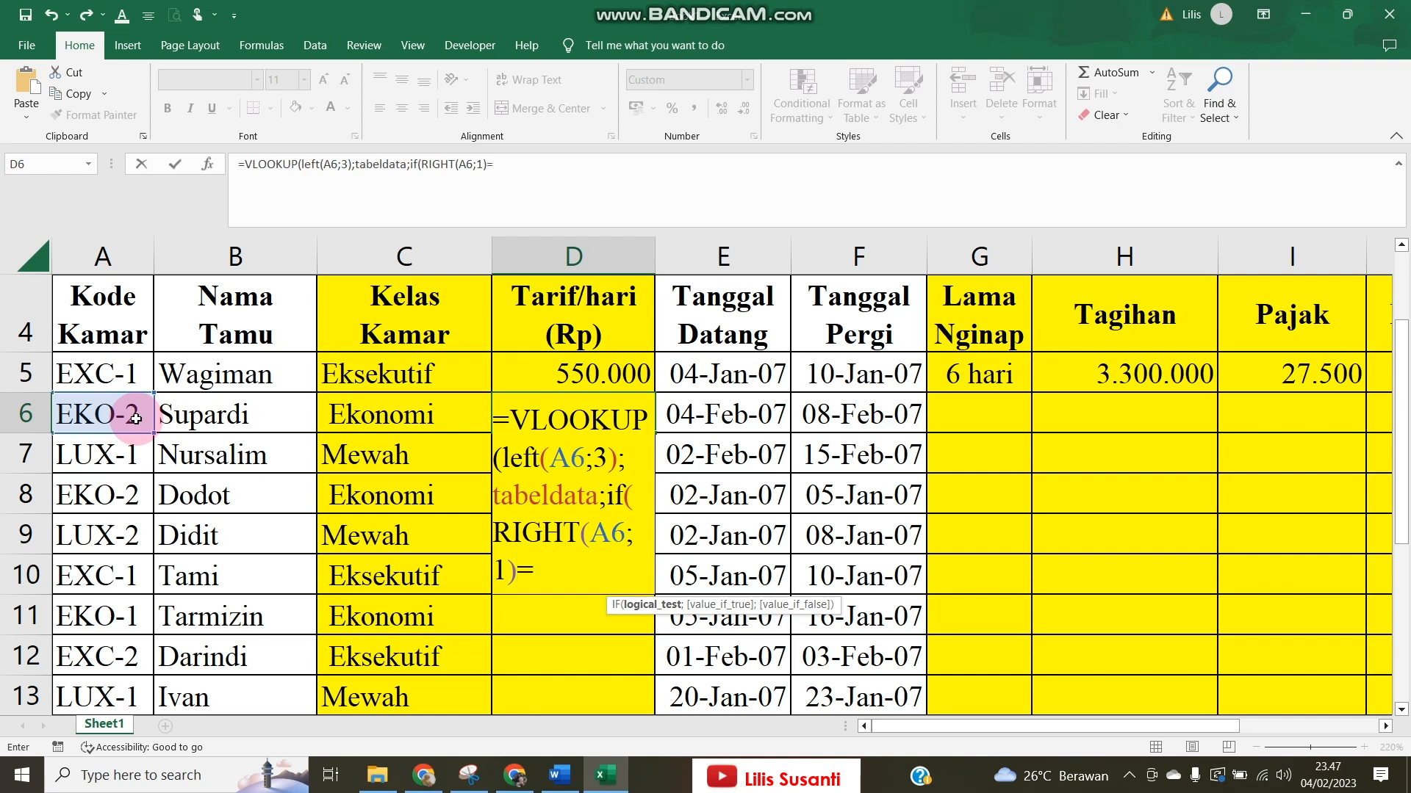
{"action": "type", "text": "\"1"}
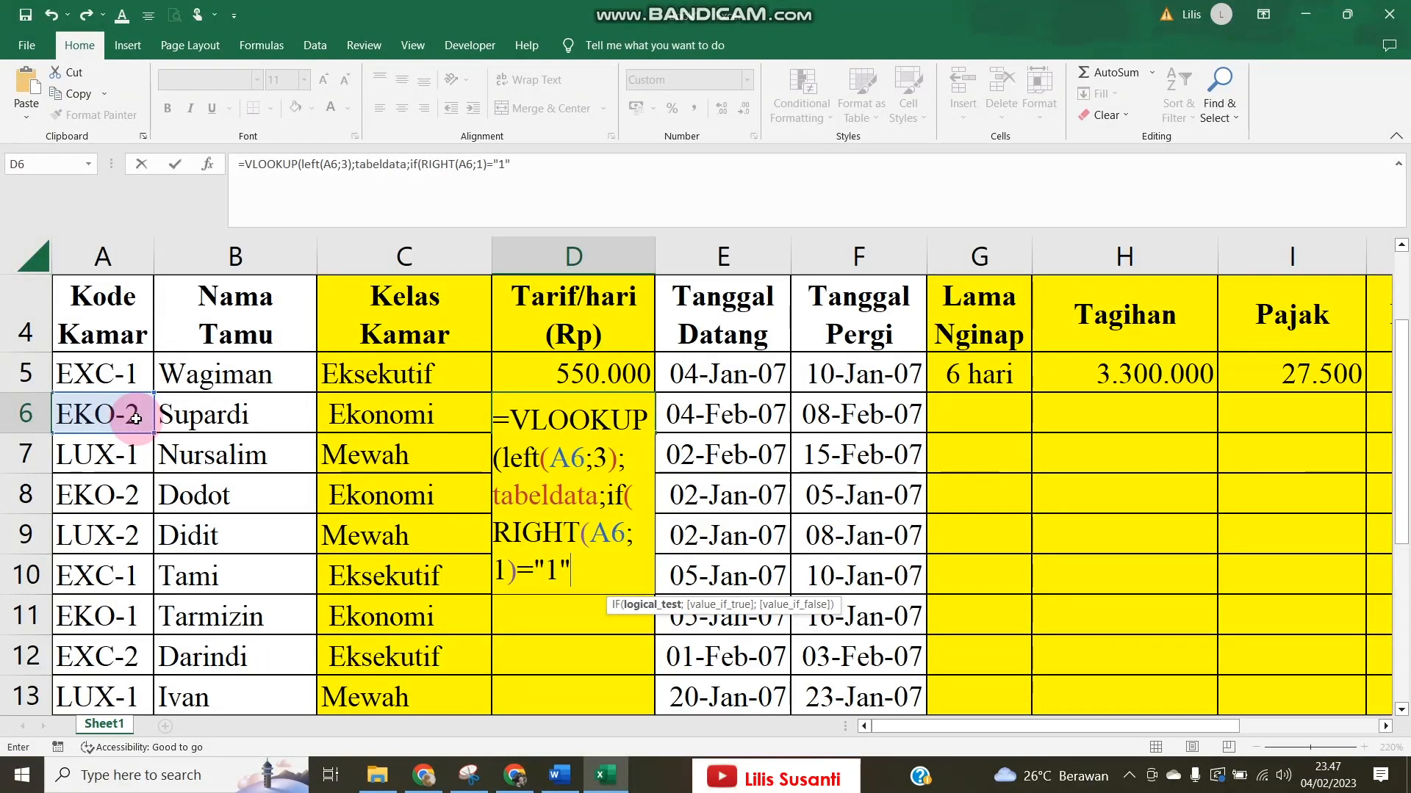
{"action": "type", "text": "\";"}
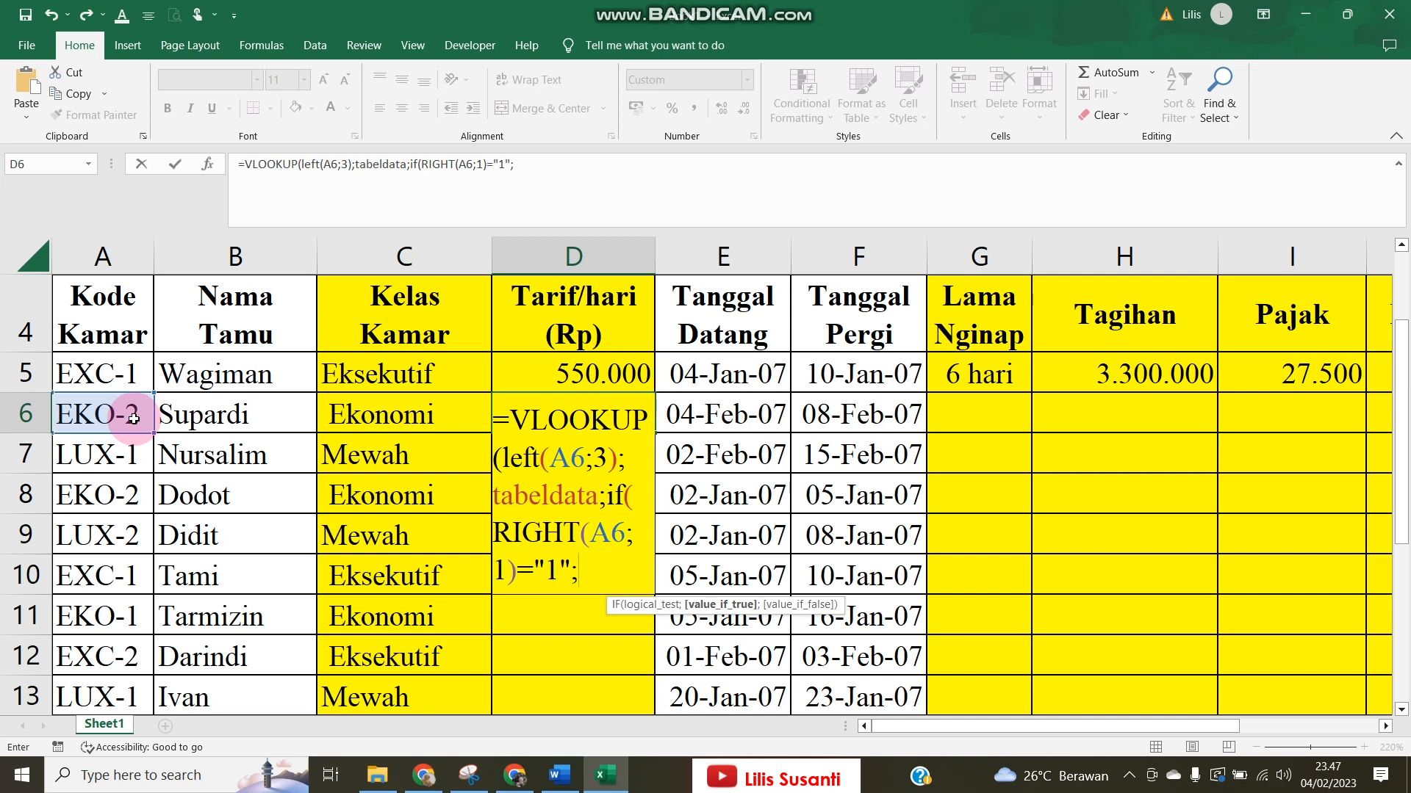
Complete the IF in D6 with column index 2 if true and 3 if false, and enter the formula.
{"action": "scroll", "coordinate": [133, 418], "scroll_direction": "down", "scroll_amount": 5}
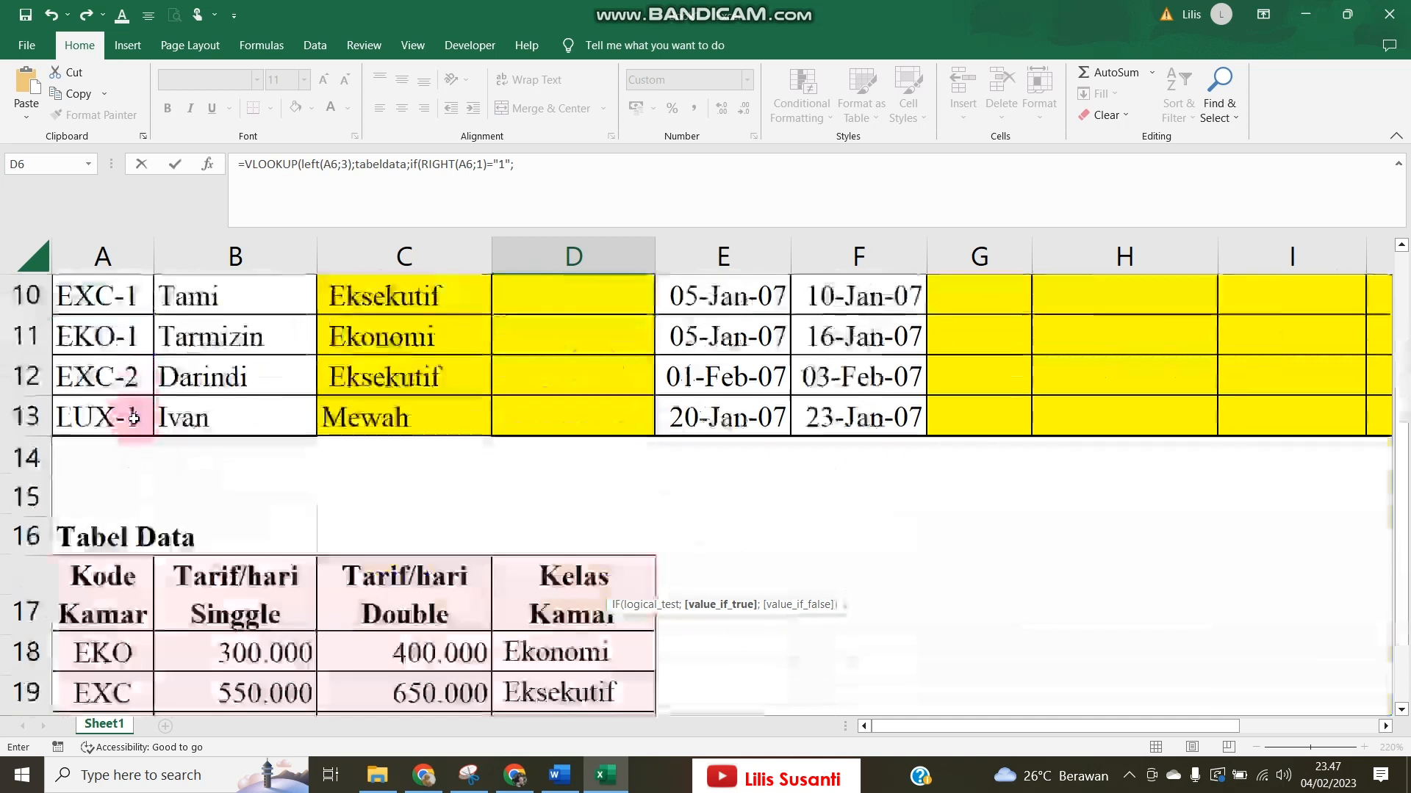
{"action": "scroll", "coordinate": [95, 404], "scroll_direction": "up", "scroll_amount": 2}
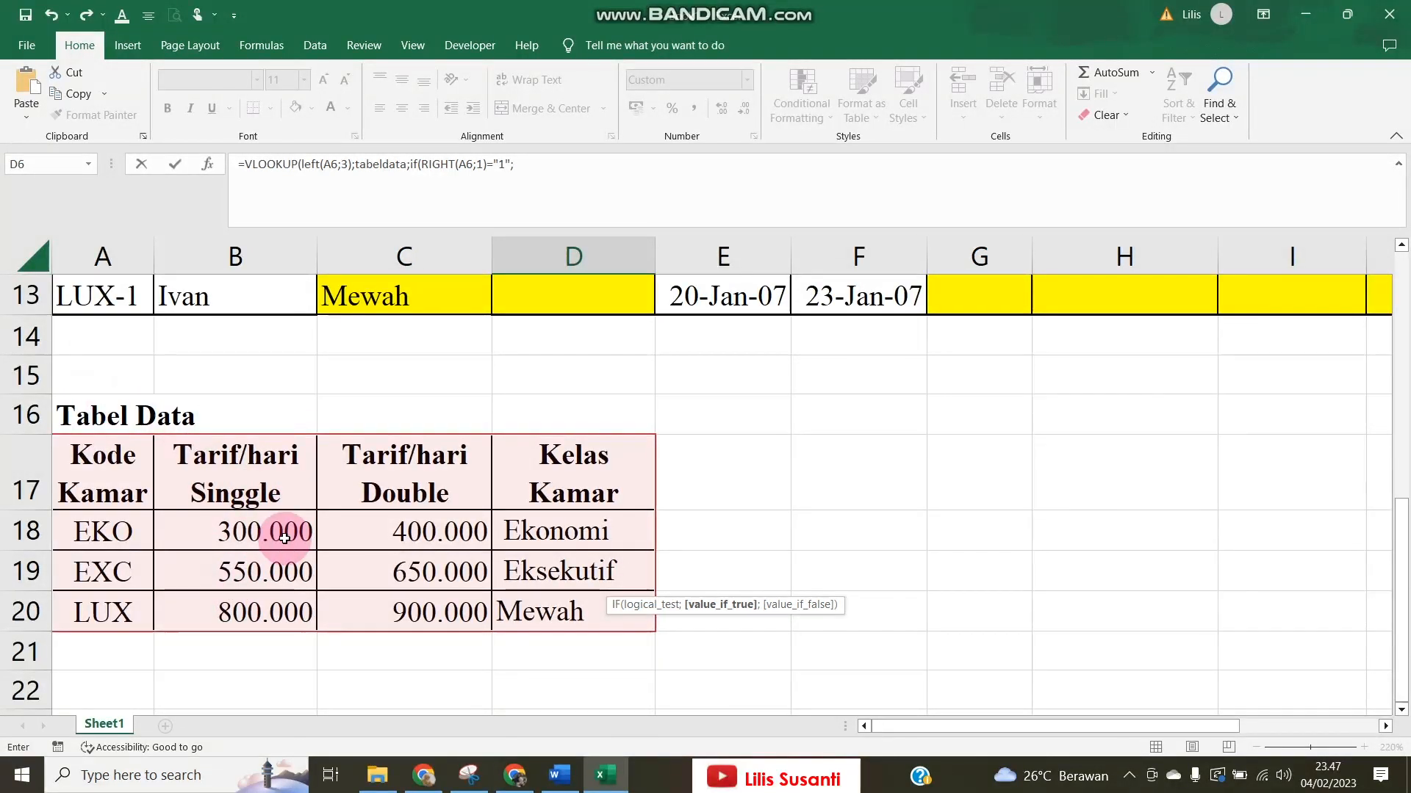
{"action": "type", "text": "2;"}
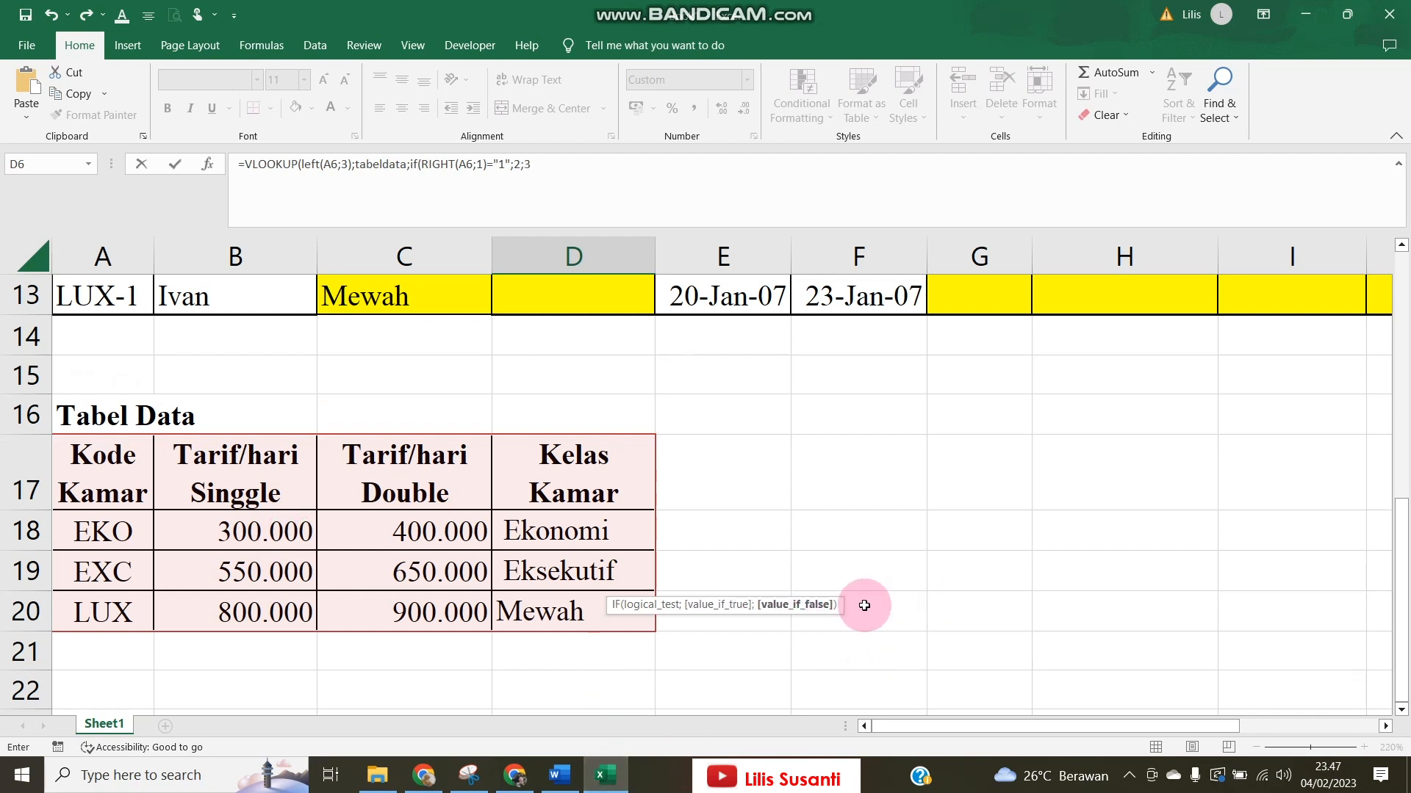
{"action": "type", "text": "3)"}
{"action": "key", "text": "Return"}
Copy the Tarif/hari formula from D6 down to D13.
{"action": "scroll", "coordinate": [860, 598], "scroll_direction": "up", "scroll_amount": 4}
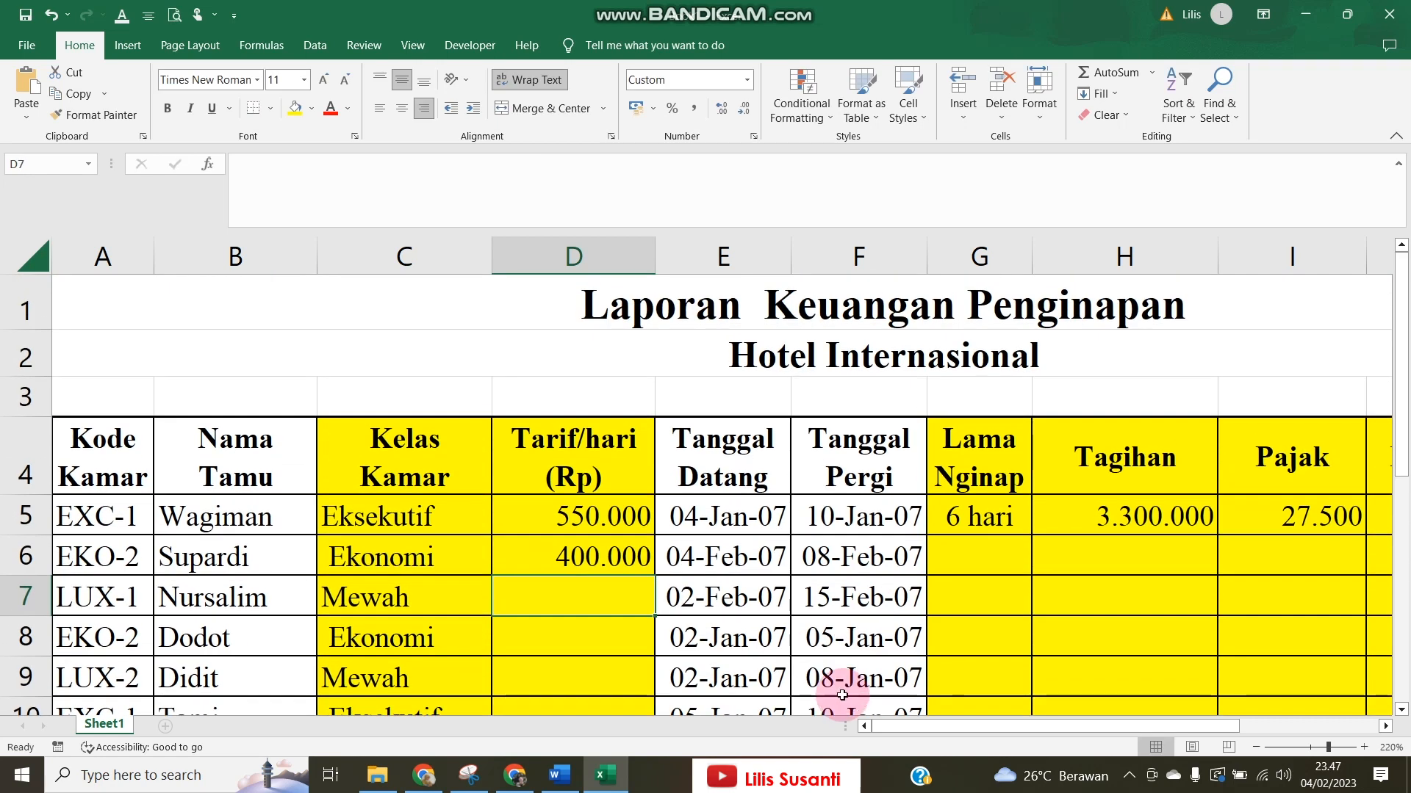
{"action": "left_click", "coordinate": [645, 565]}
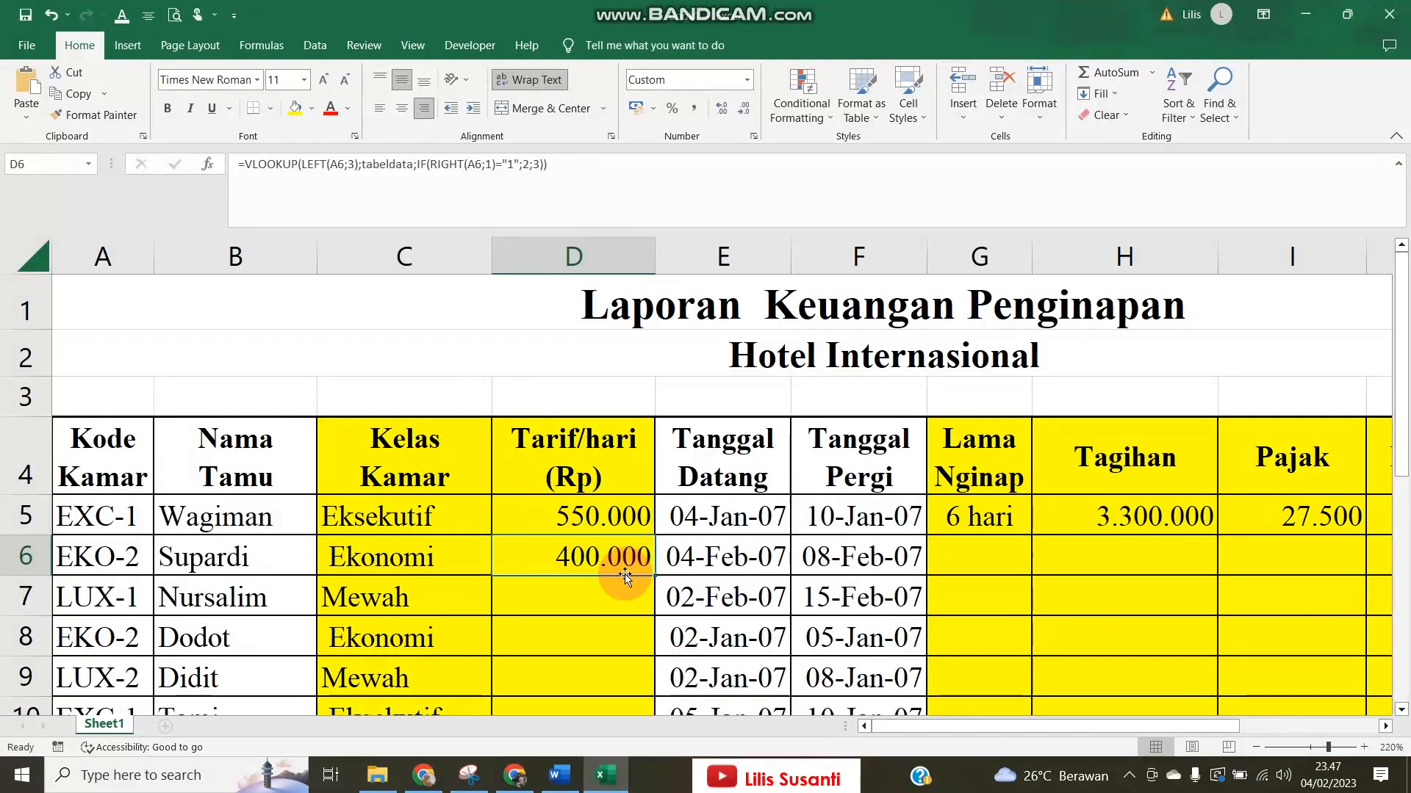
{"action": "left_click_drag", "start_coordinate": [658, 578], "coordinate": [630, 644]}
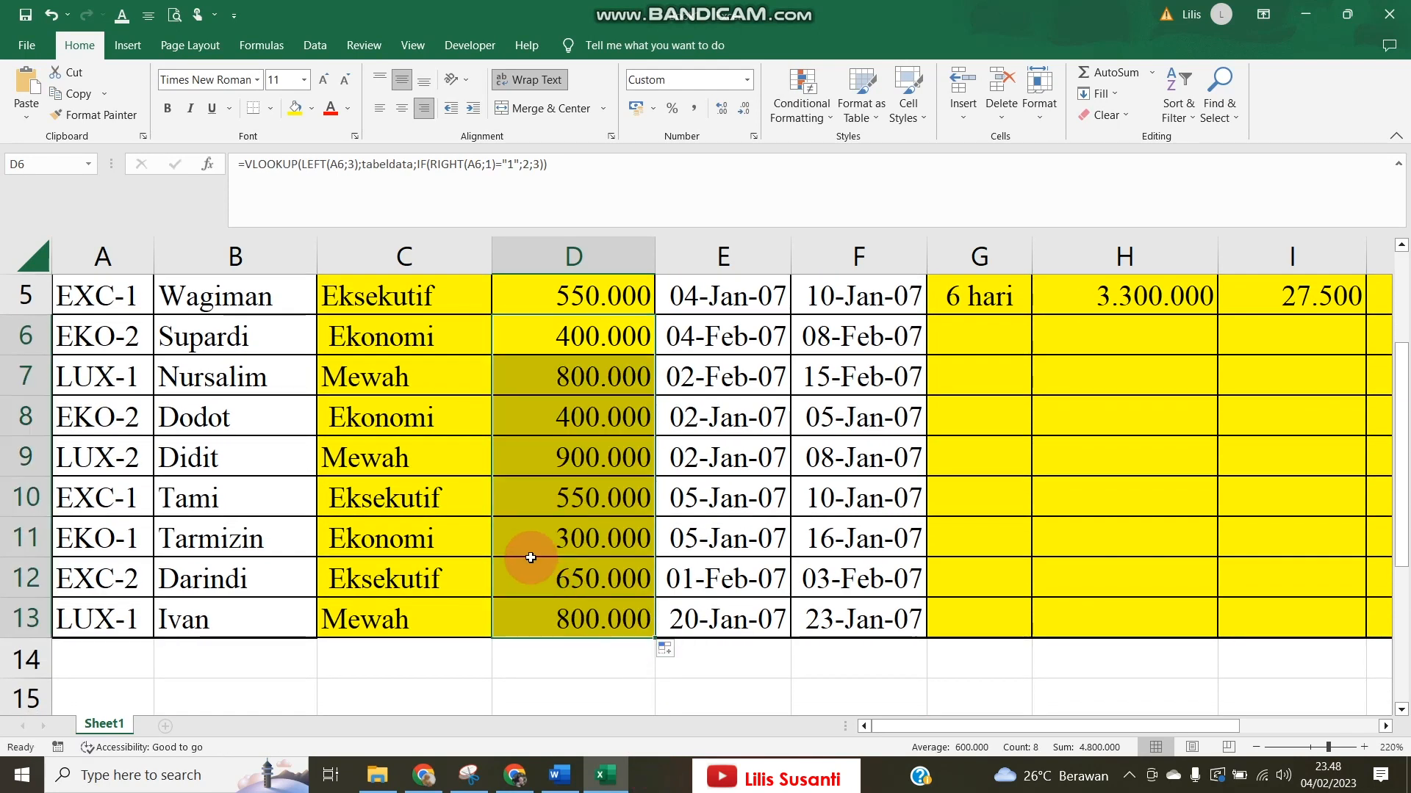
Check the Tarif/hari of room EXC-2 in row 12 against the EXC Double rate in Tabel Data.
{"action": "left_click", "coordinate": [82, 584]}
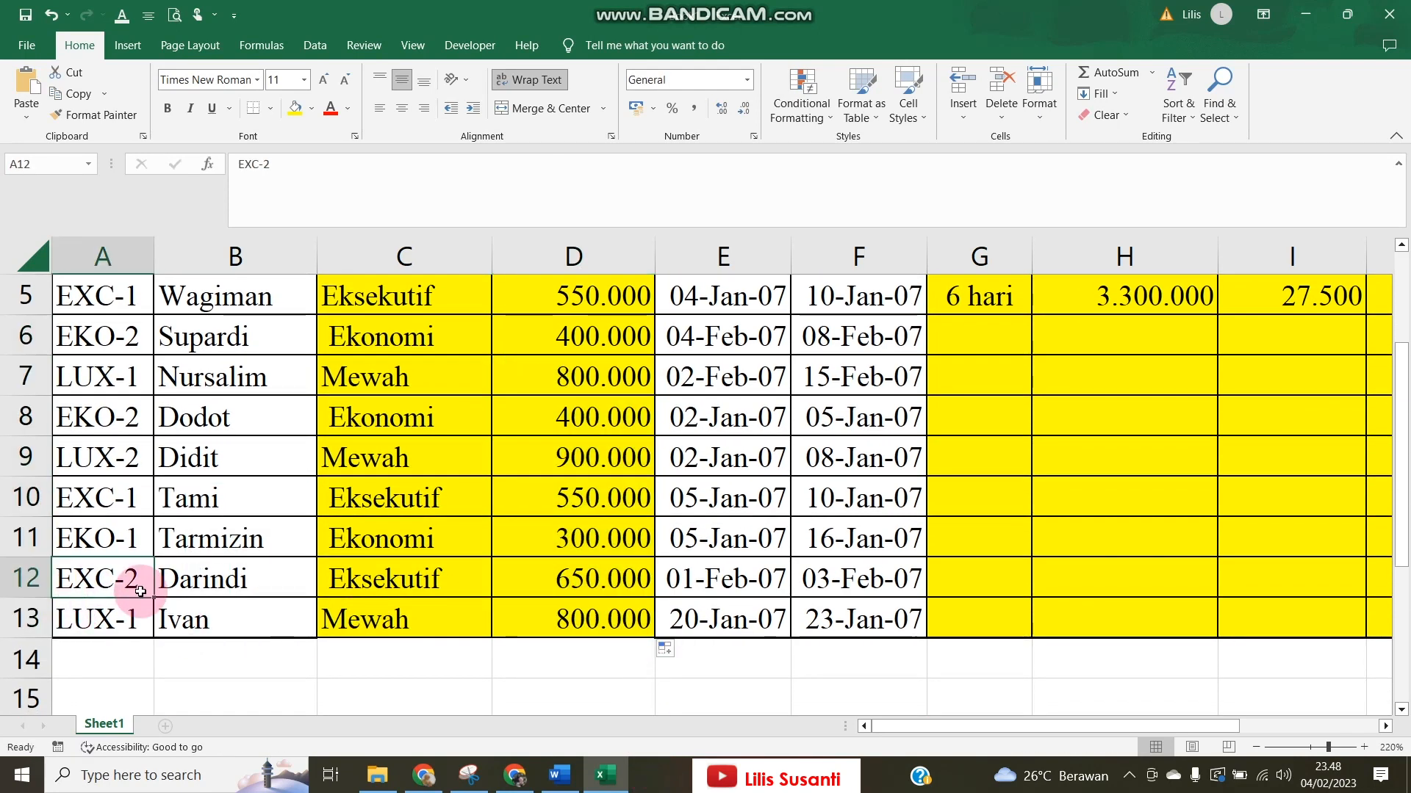
{"action": "scroll", "coordinate": [220, 610], "scroll_direction": "down", "scroll_amount": 2}
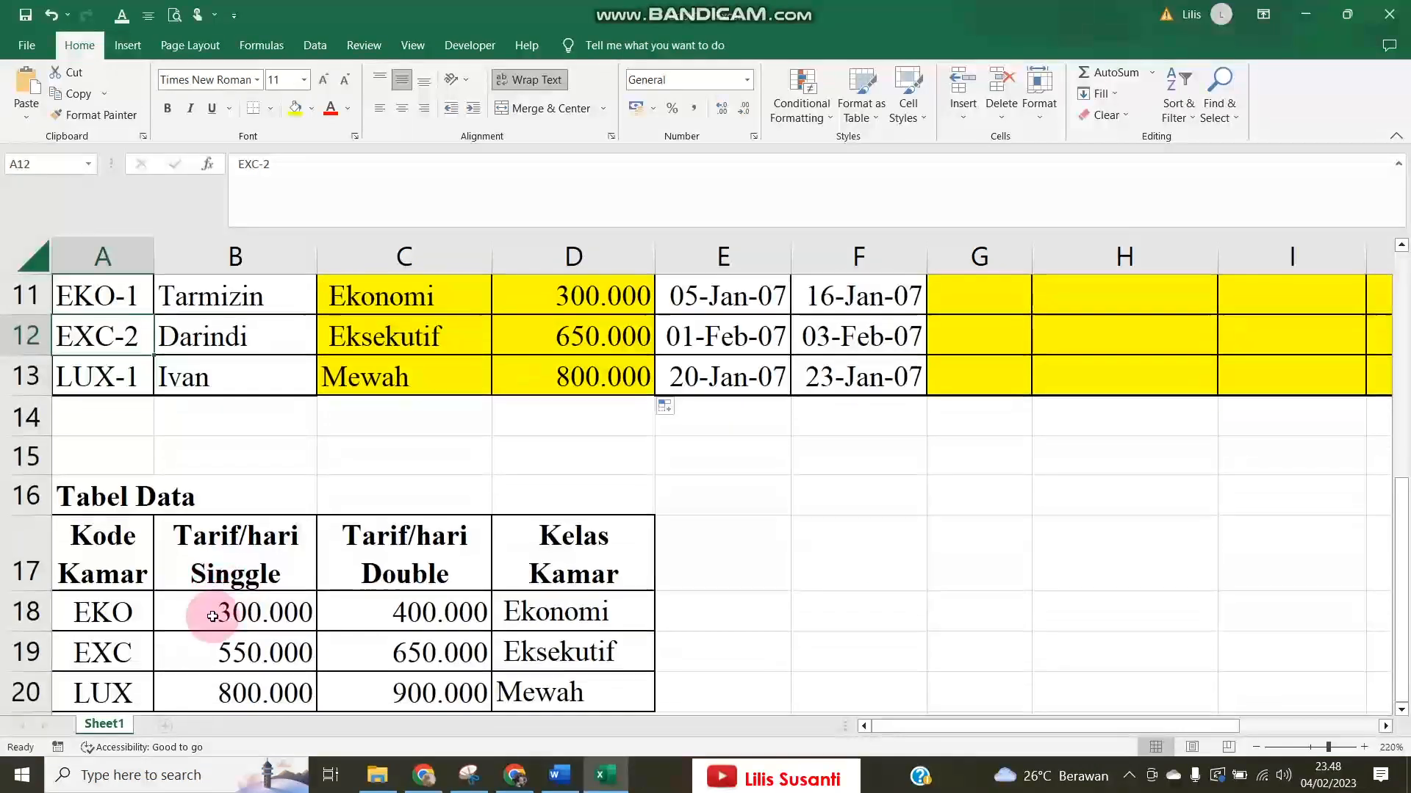
{"action": "left_click", "coordinate": [464, 651]}
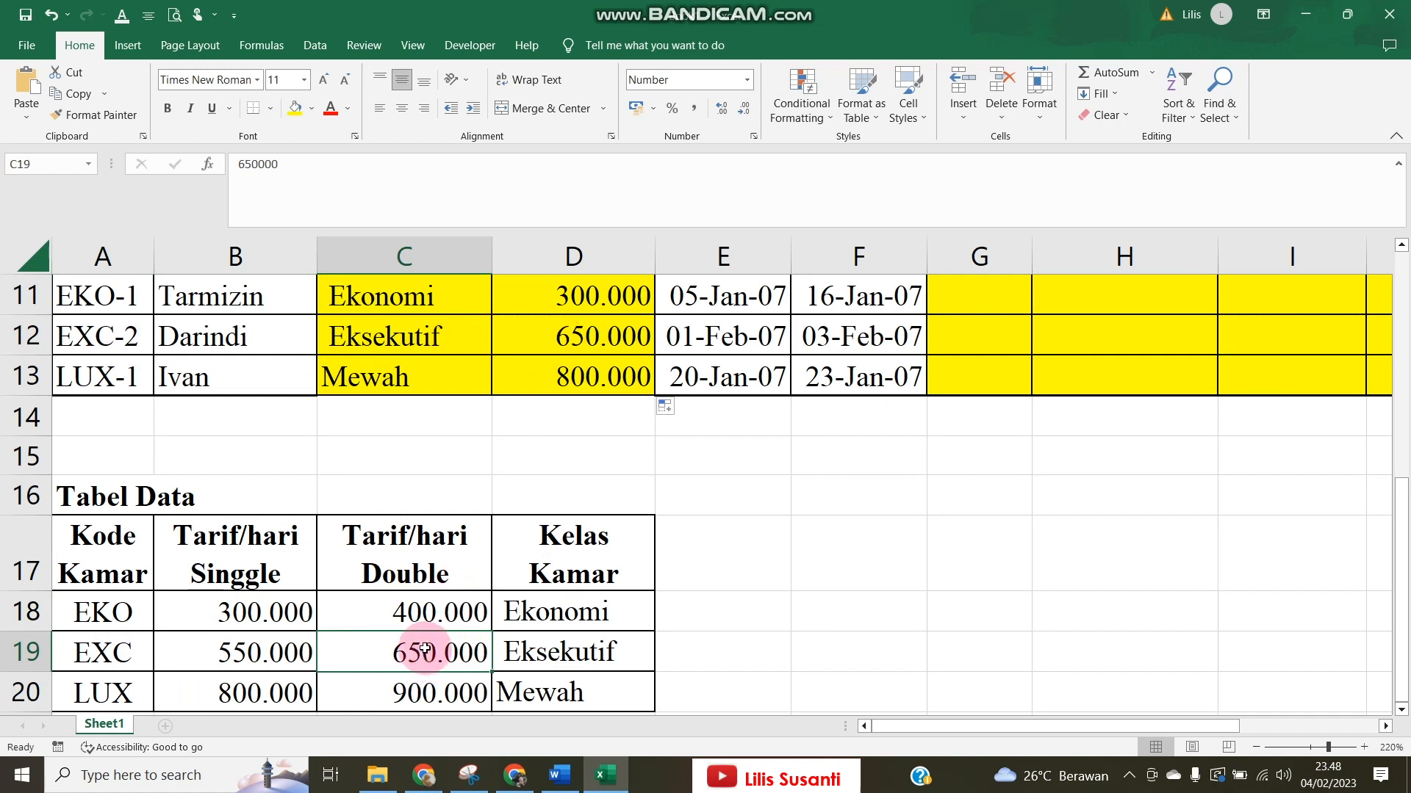
{"action": "scroll", "coordinate": [554, 371], "scroll_direction": "up", "scroll_amount": 4}
Review the copied VLOOKUP formula in D7, examining the true and false column indexes of its nested IF.
{"action": "left_click", "coordinate": [581, 566]}
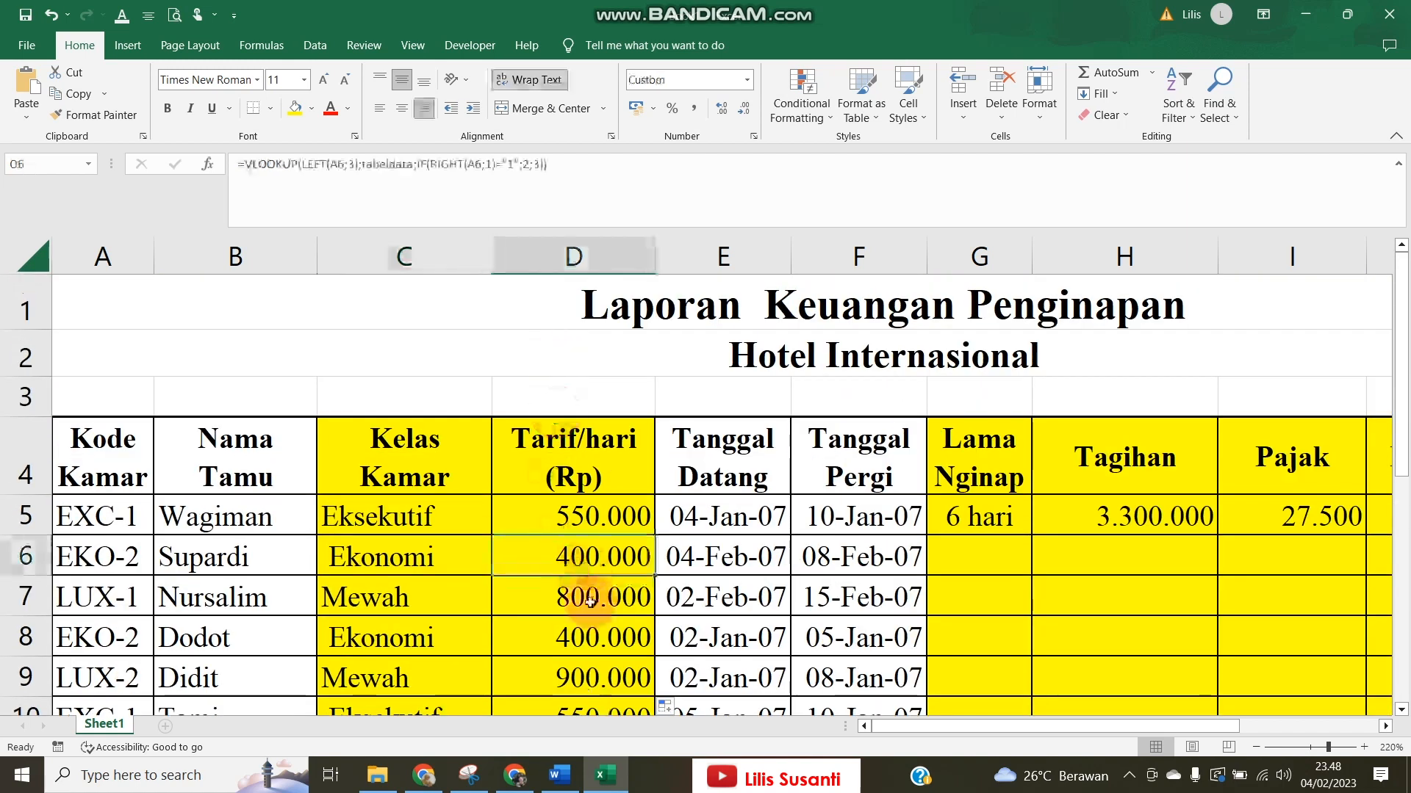
{"action": "left_click", "coordinate": [583, 591]}
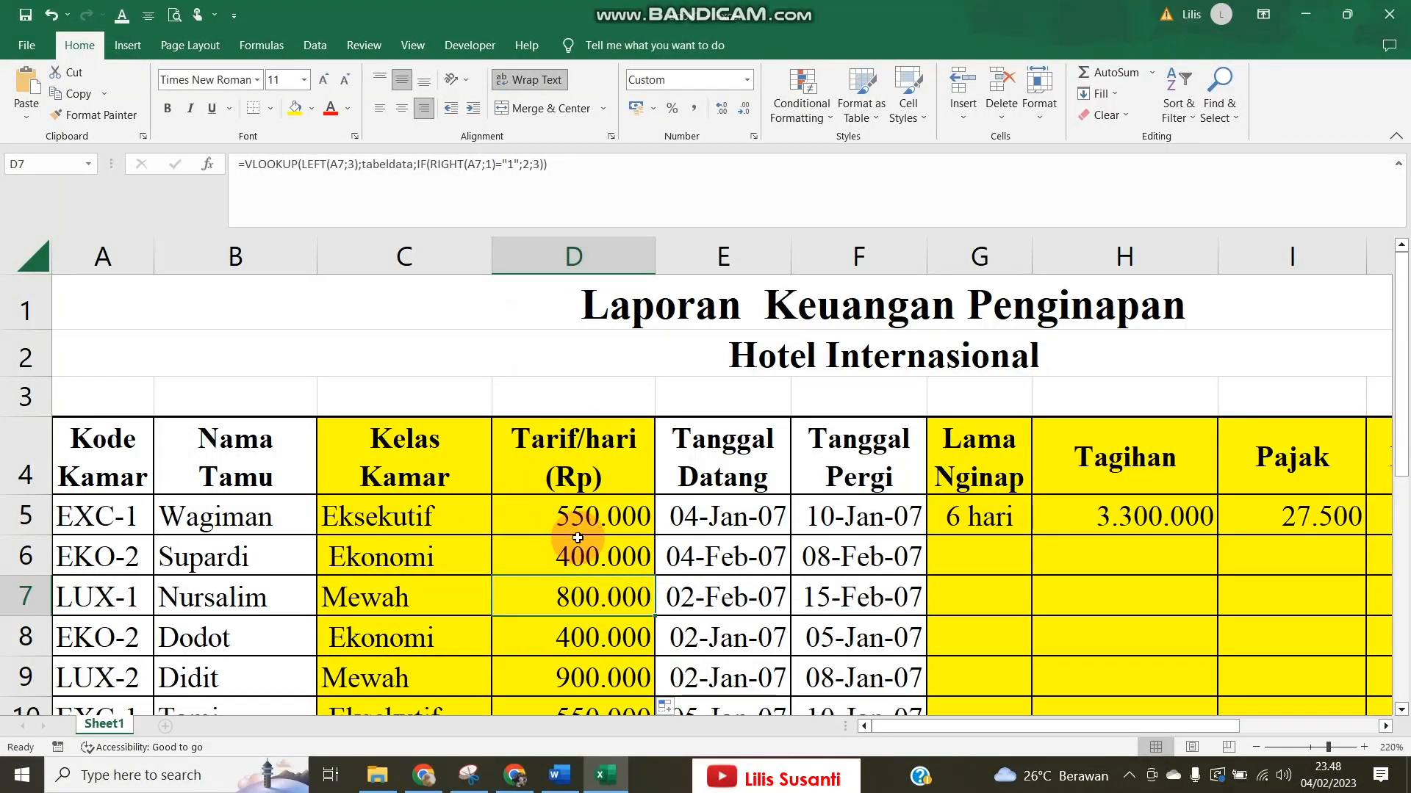
{"action": "scroll", "coordinate": [567, 536], "scroll_direction": "down", "scroll_amount": 2}
{"action": "scroll", "coordinate": [573, 519], "scroll_direction": "up", "scroll_amount": 2}
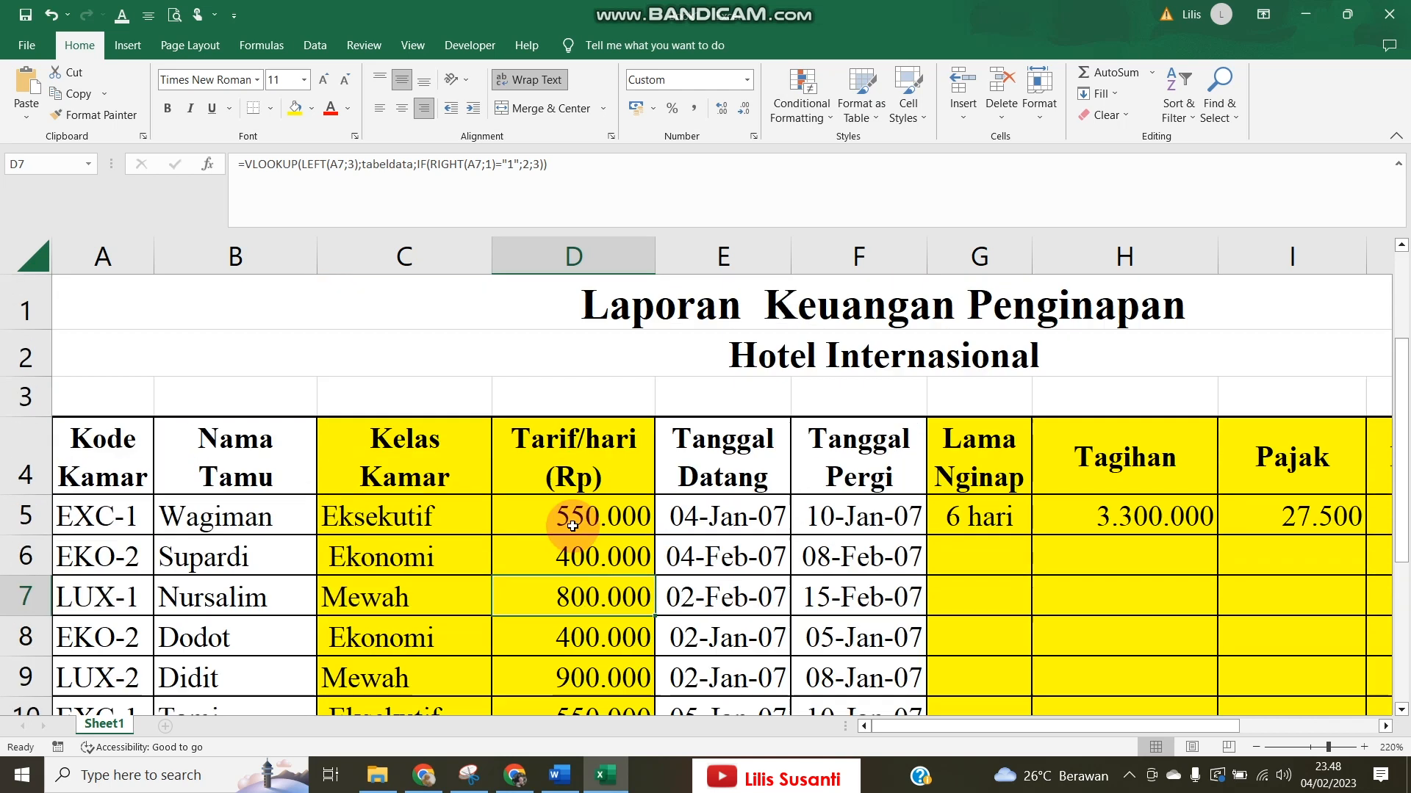
{"action": "double_click", "coordinate": [593, 596]}
{"action": "scroll", "coordinate": [594, 596], "scroll_direction": "down", "scroll_amount": 1}
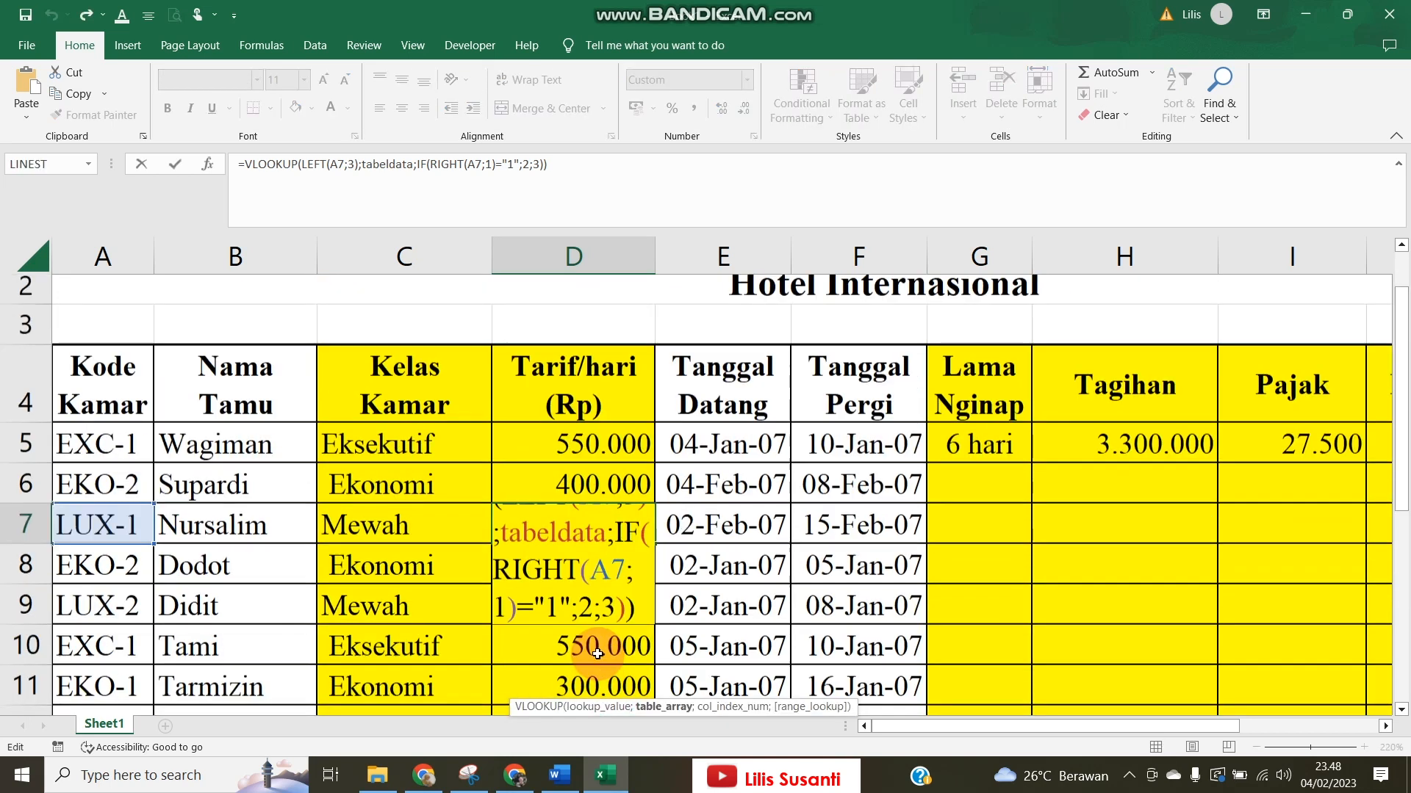
{"action": "left_click", "coordinate": [593, 616]}
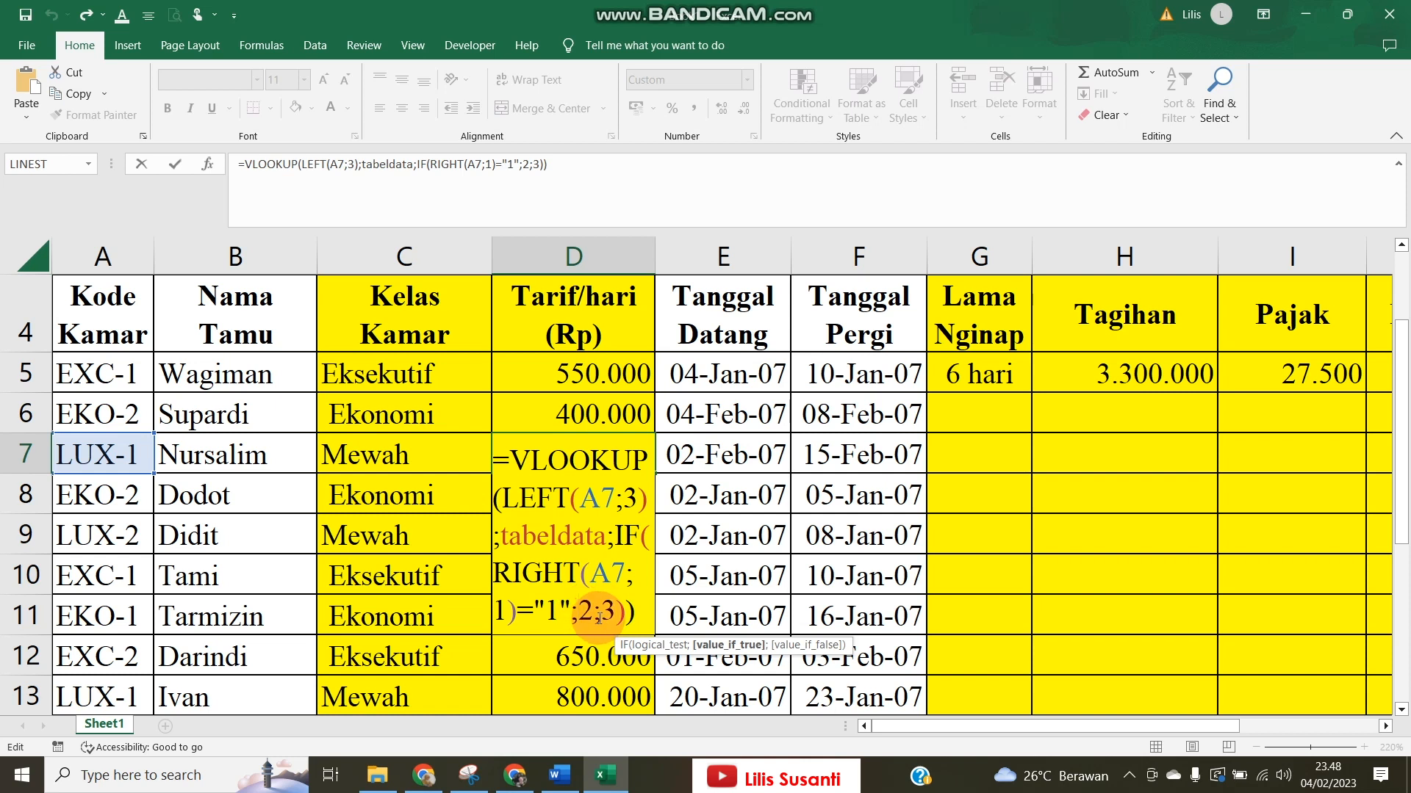
{"action": "left_click", "coordinate": [602, 612]}
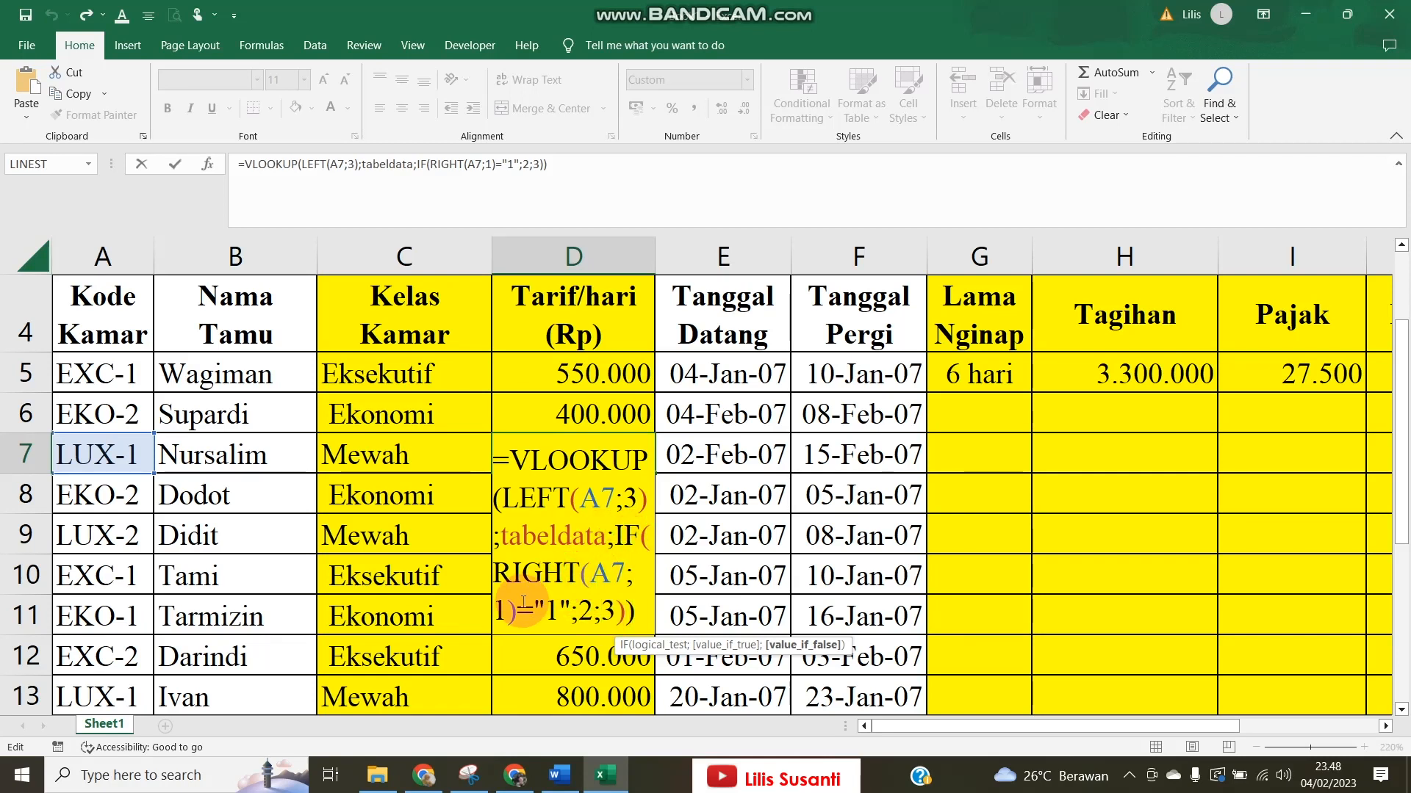
{"action": "left_click", "coordinate": [592, 611]}
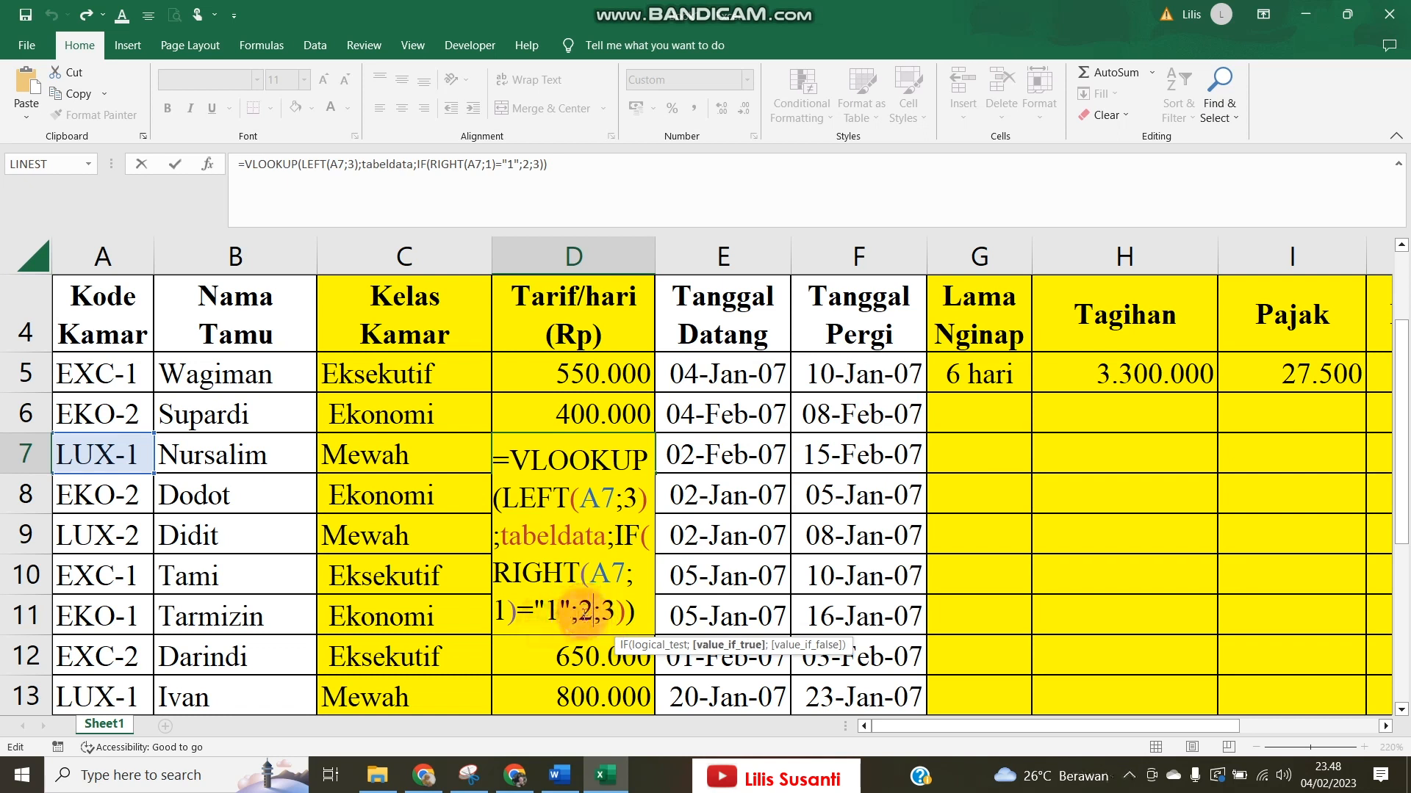
{"action": "left_click", "coordinate": [609, 611]}
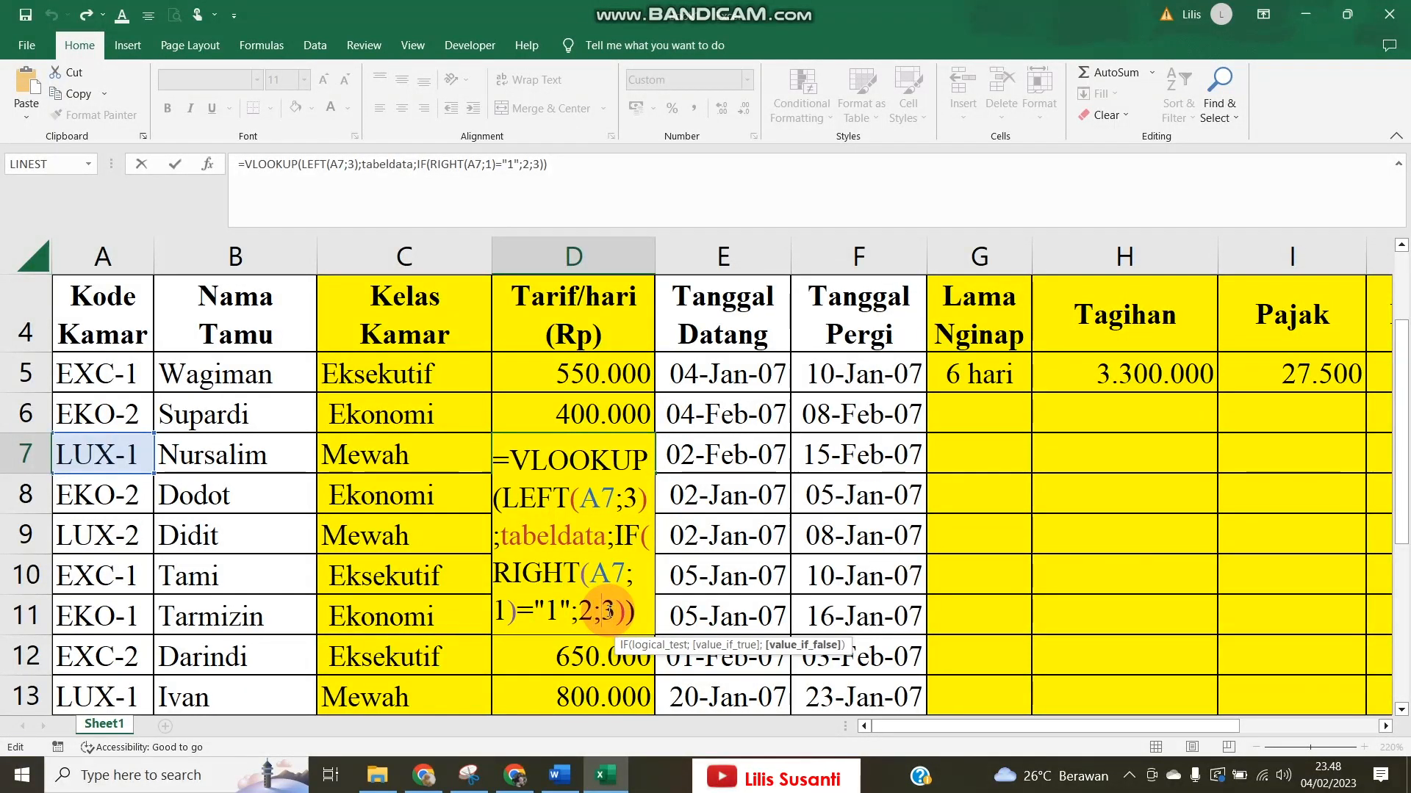
{"action": "key", "text": "Return"}
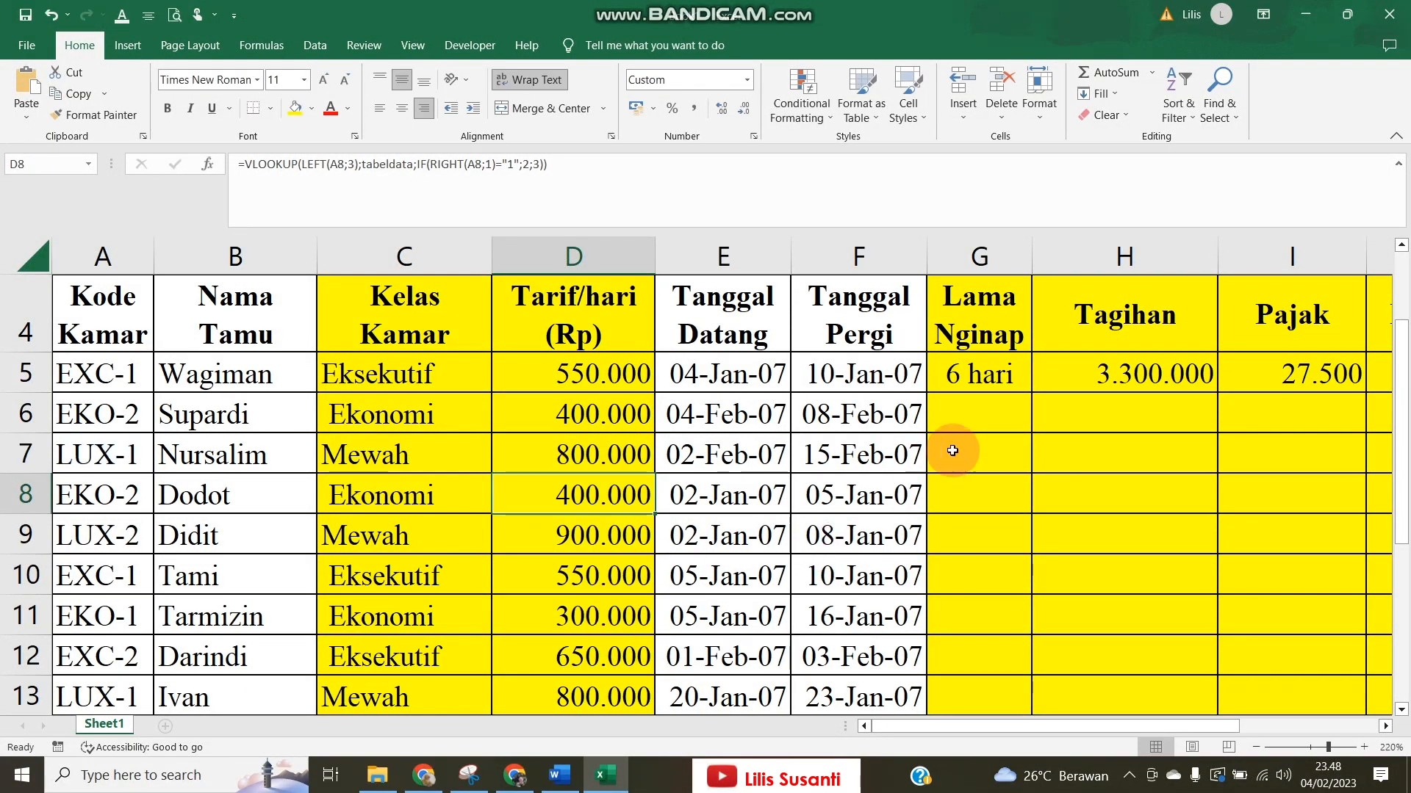
Calculate Lama Nginap in G6 with =F6-E6 and copy the formula down to G8.
{"action": "left_click", "coordinate": [968, 427]}
{"action": "scroll", "coordinate": [963, 427], "scroll_direction": "up", "scroll_amount": 1}
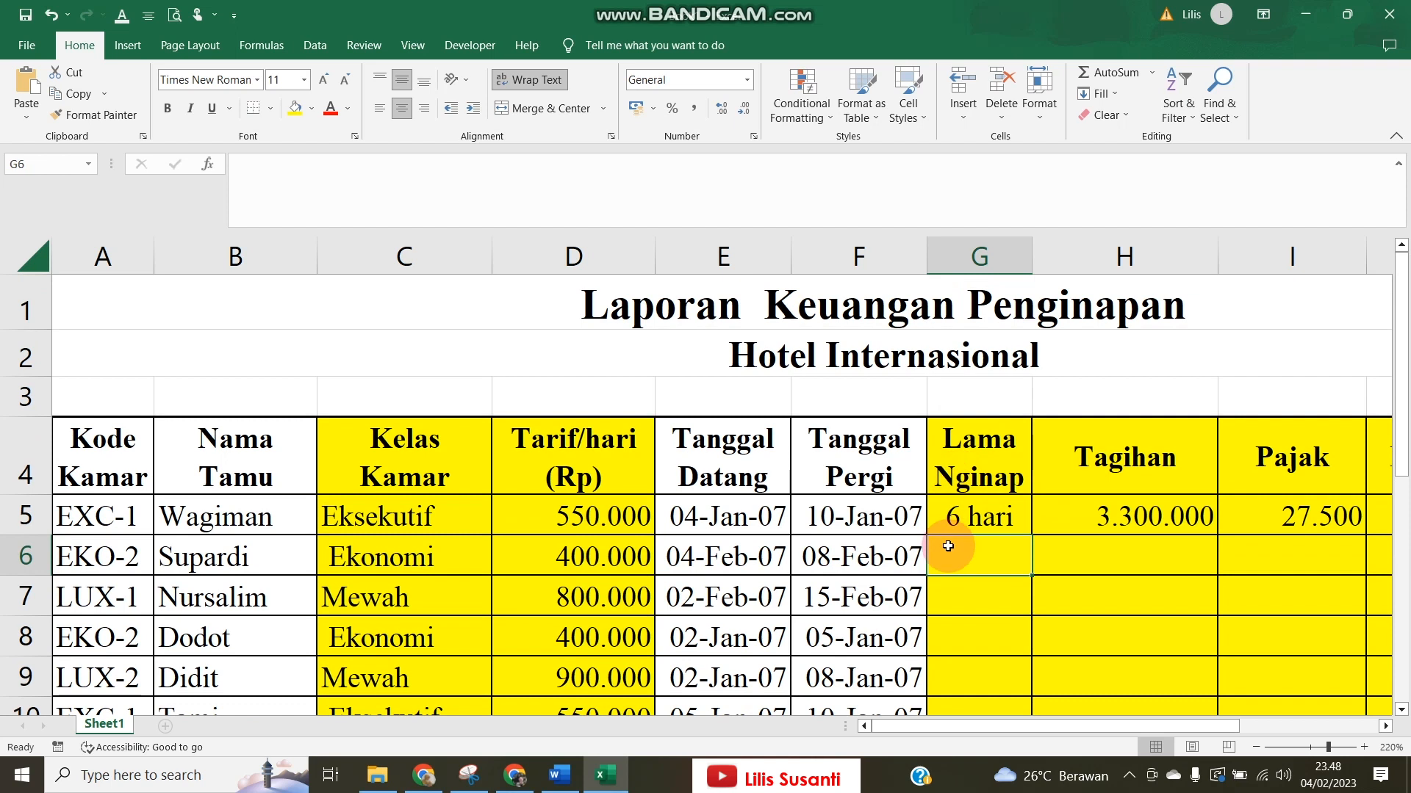
{"action": "type", "text": "="}
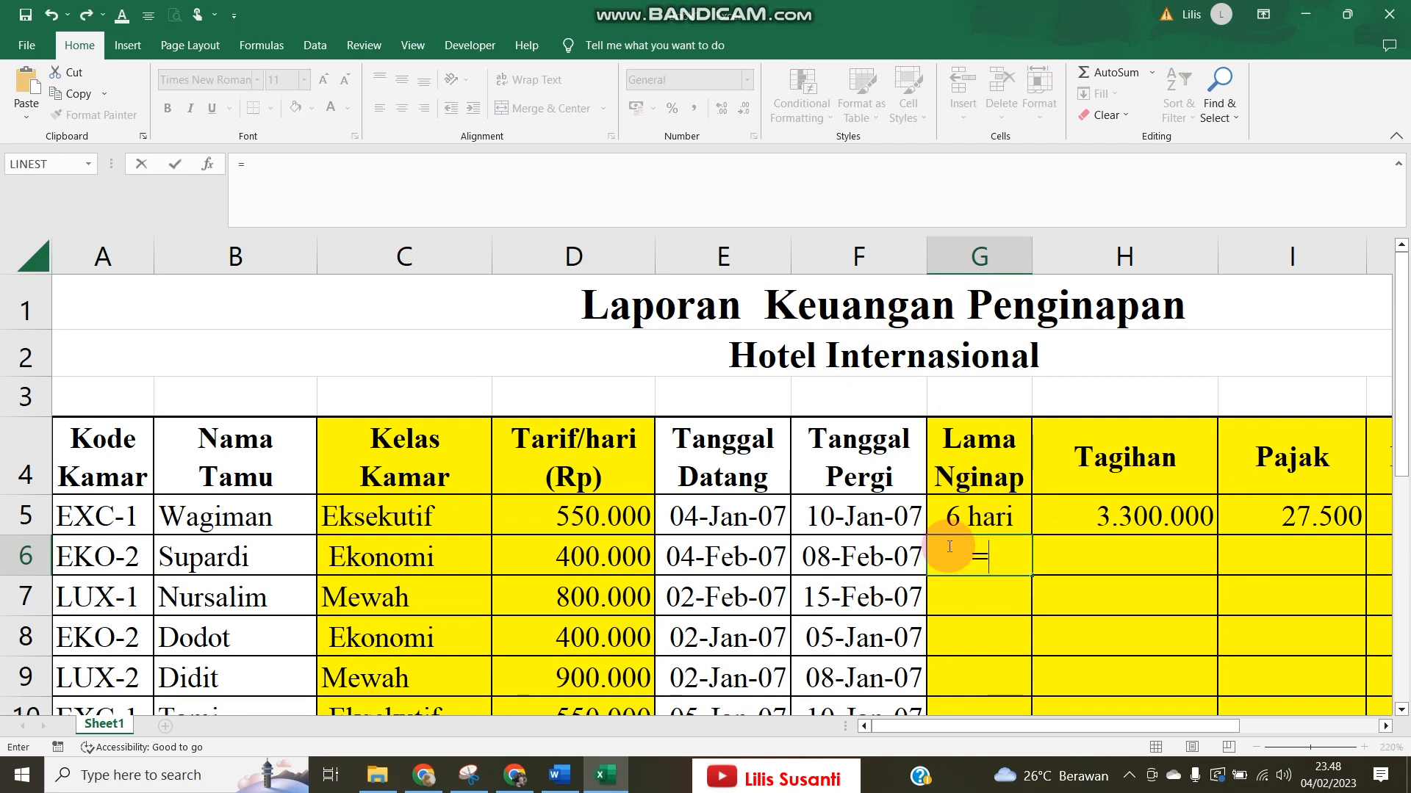
{"action": "key", "text": "Left"}
{"action": "type", "text": "-"}
{"action": "key", "text": "Left"}
{"action": "key", "text": "Left"}
{"action": "key", "text": "Return"}
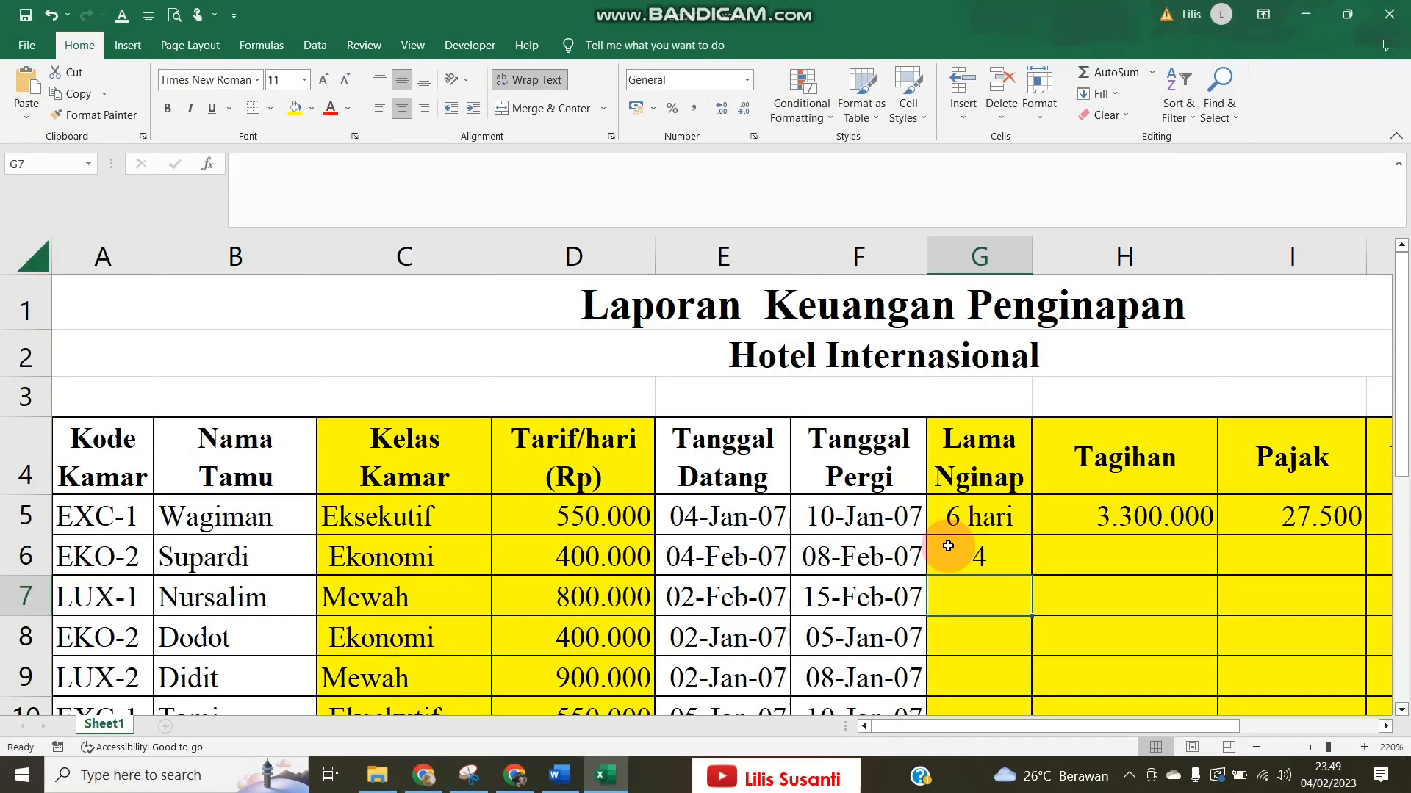
{"action": "left_click", "coordinate": [983, 554]}
{"action": "left_click_drag", "start_coordinate": [1031, 575], "coordinate": [1002, 658]}
Apply the custom number format 0 "hari" to the Lama Nginap result in G6.
{"action": "left_click", "coordinate": [1006, 545]}
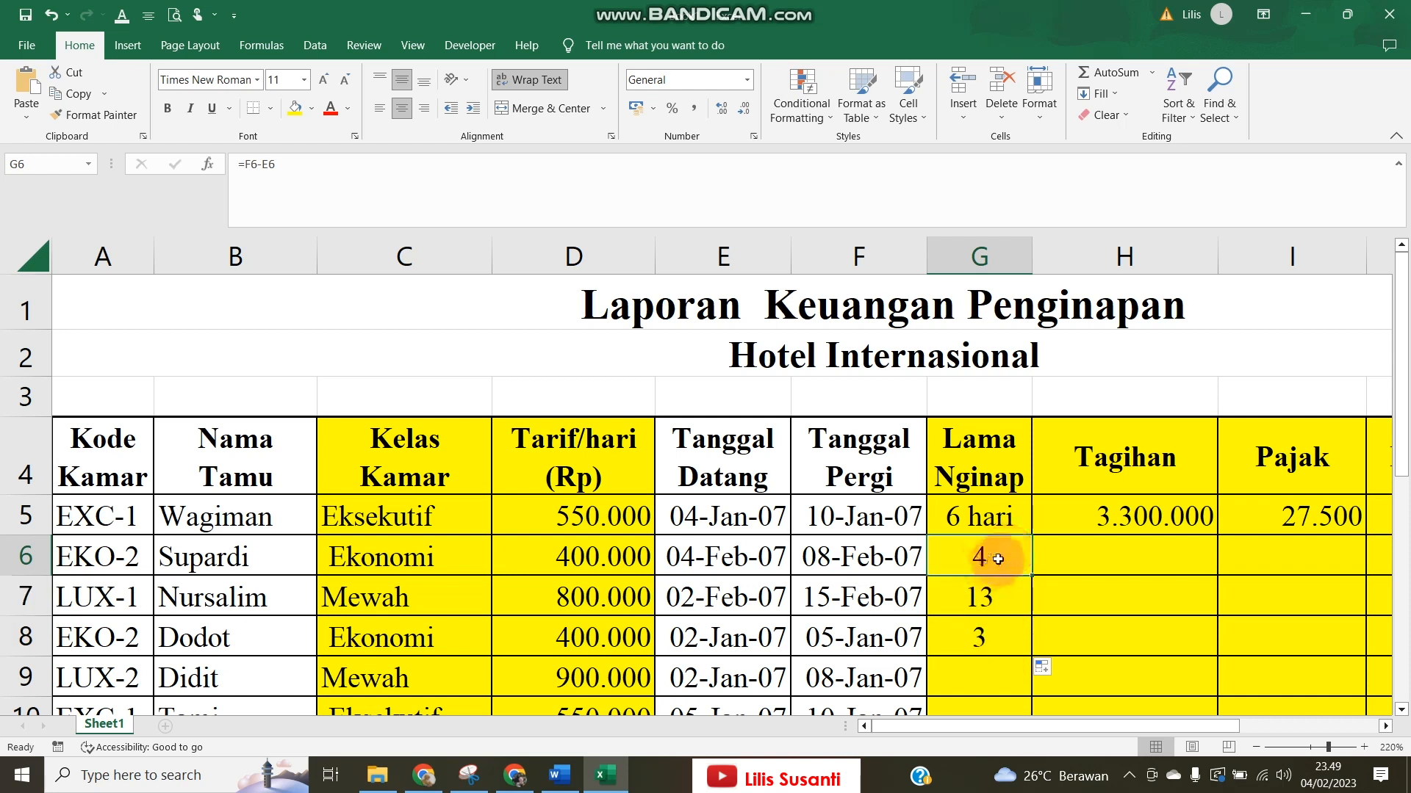
{"action": "left_click", "coordinate": [747, 76]}
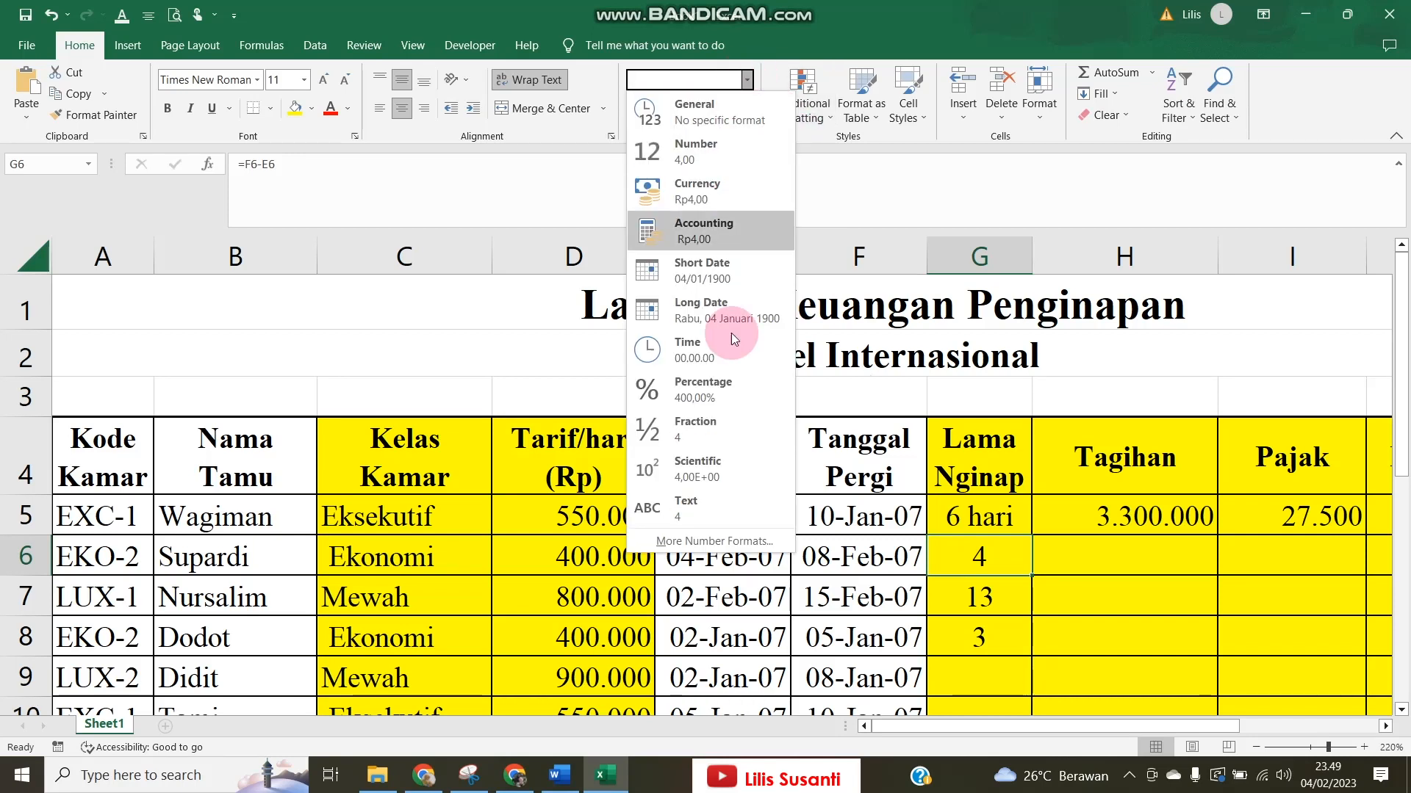
{"action": "left_click", "coordinate": [704, 540]}
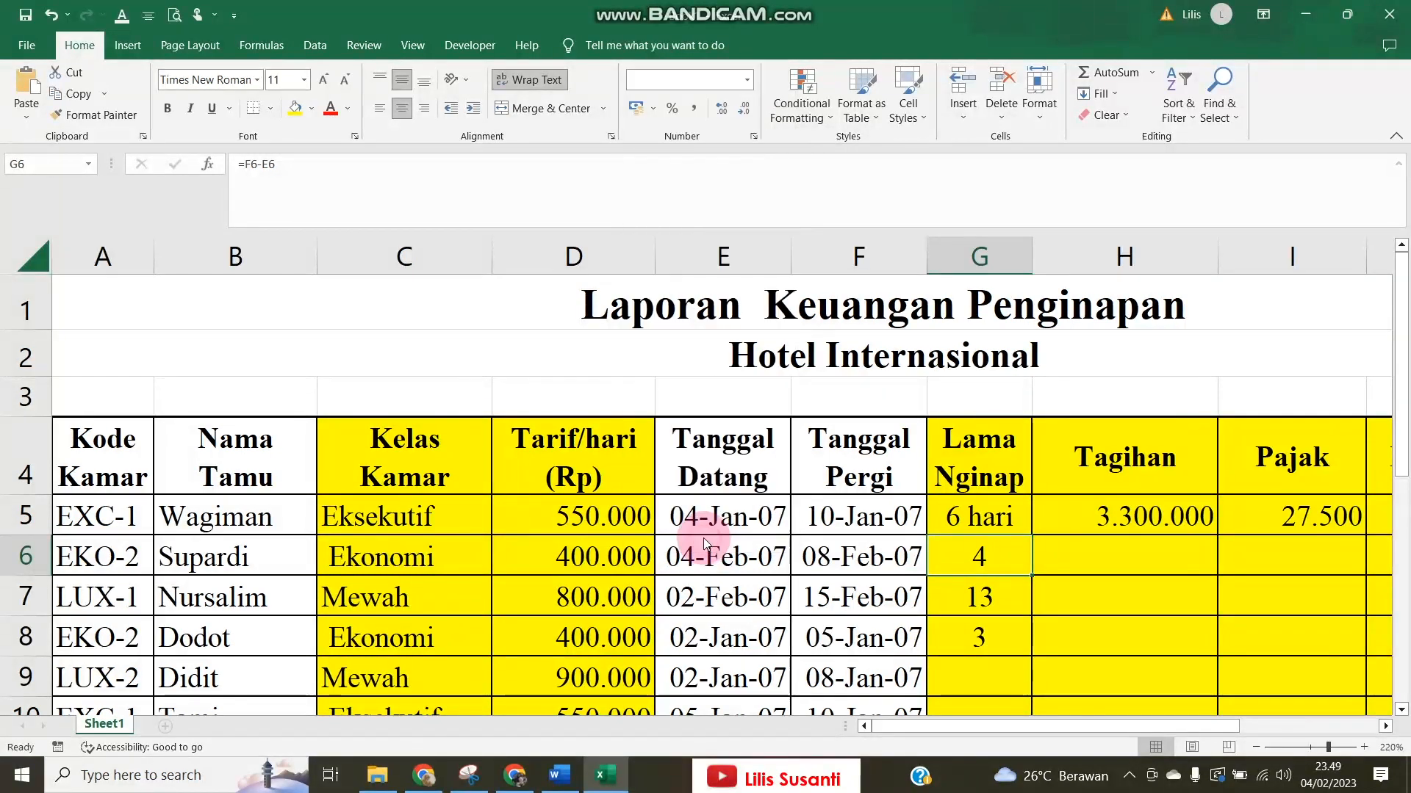
{"action": "left_click", "coordinate": [129, 369]}
{"action": "left_click", "coordinate": [267, 310]}
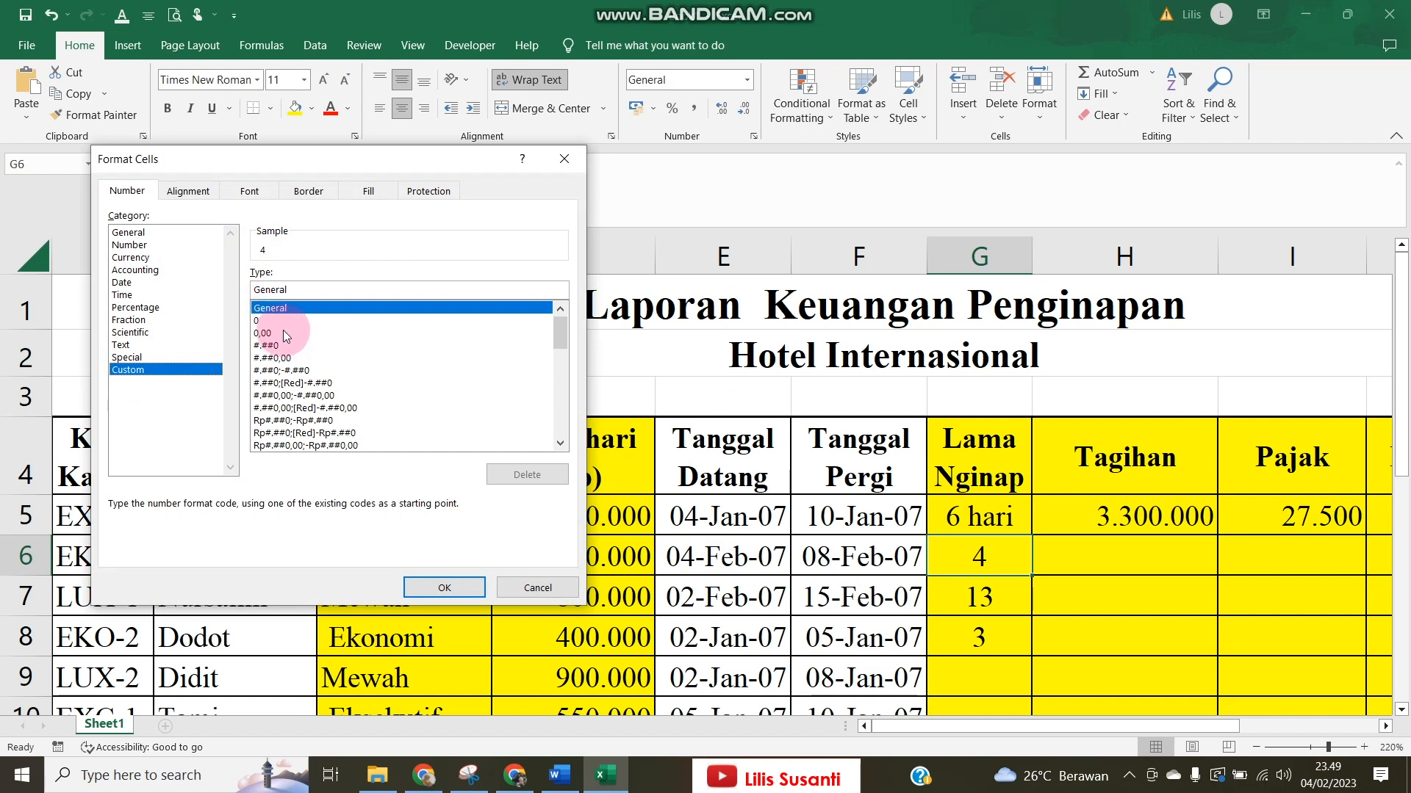
{"action": "left_click", "coordinate": [279, 321]}
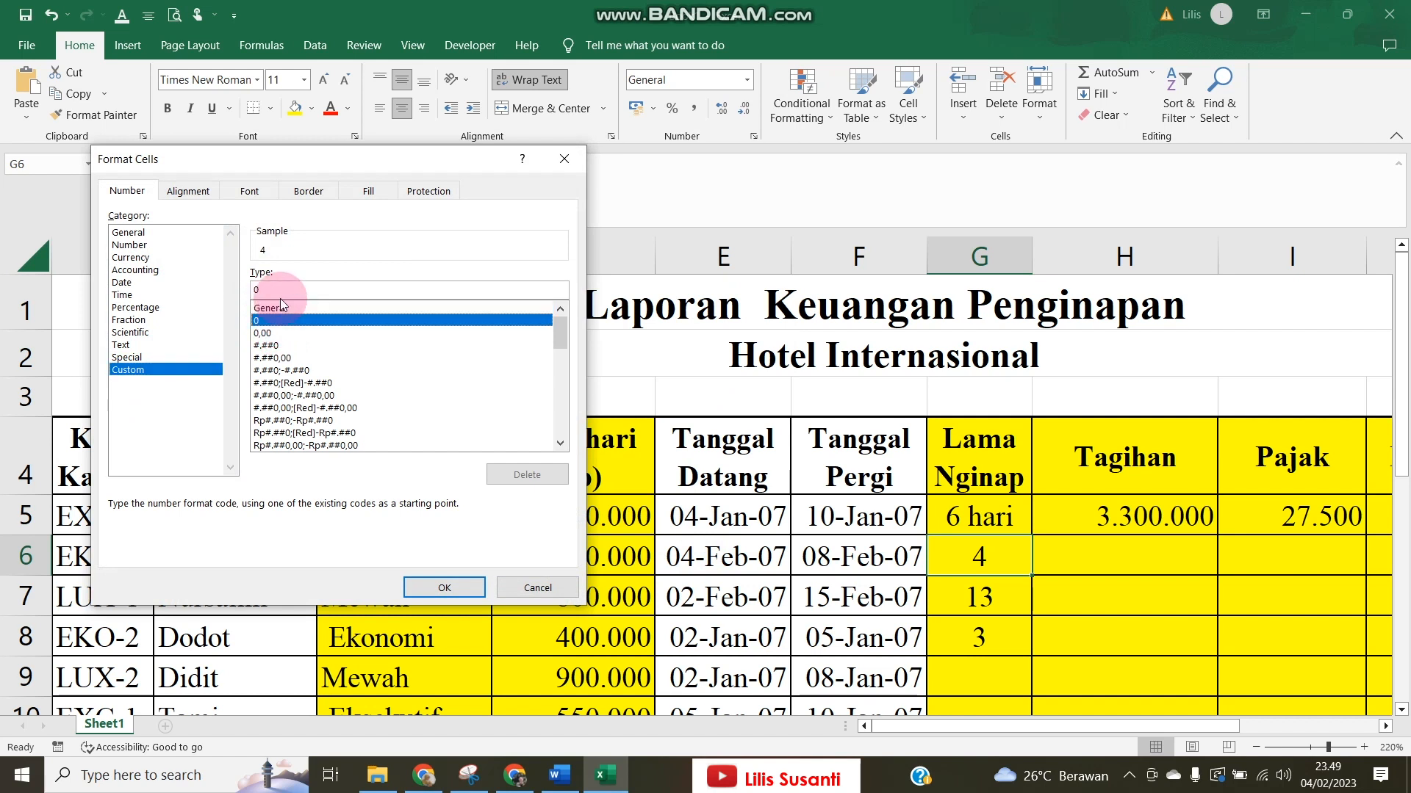
{"action": "left_click", "coordinate": [284, 289]}
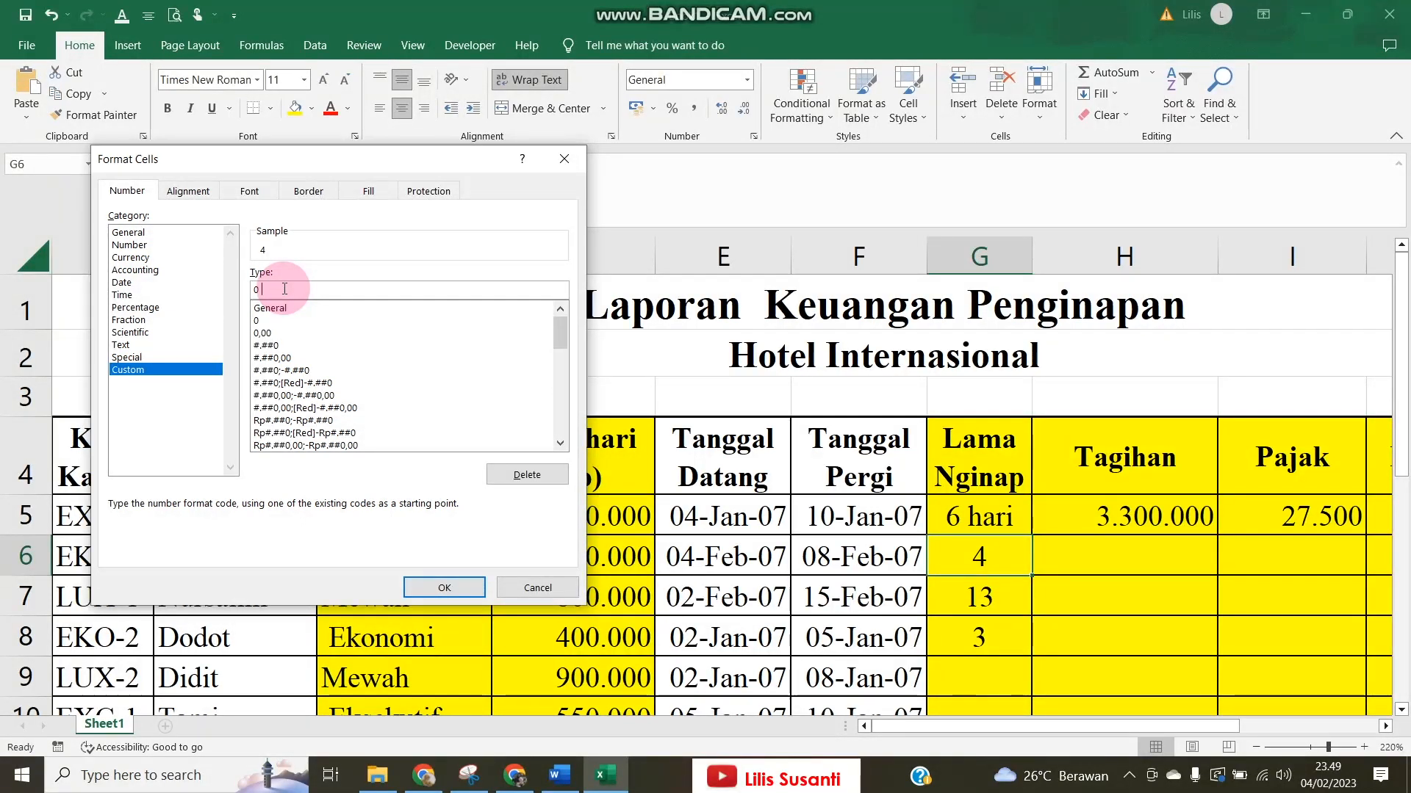
{"action": "type", "text": "\"har"}
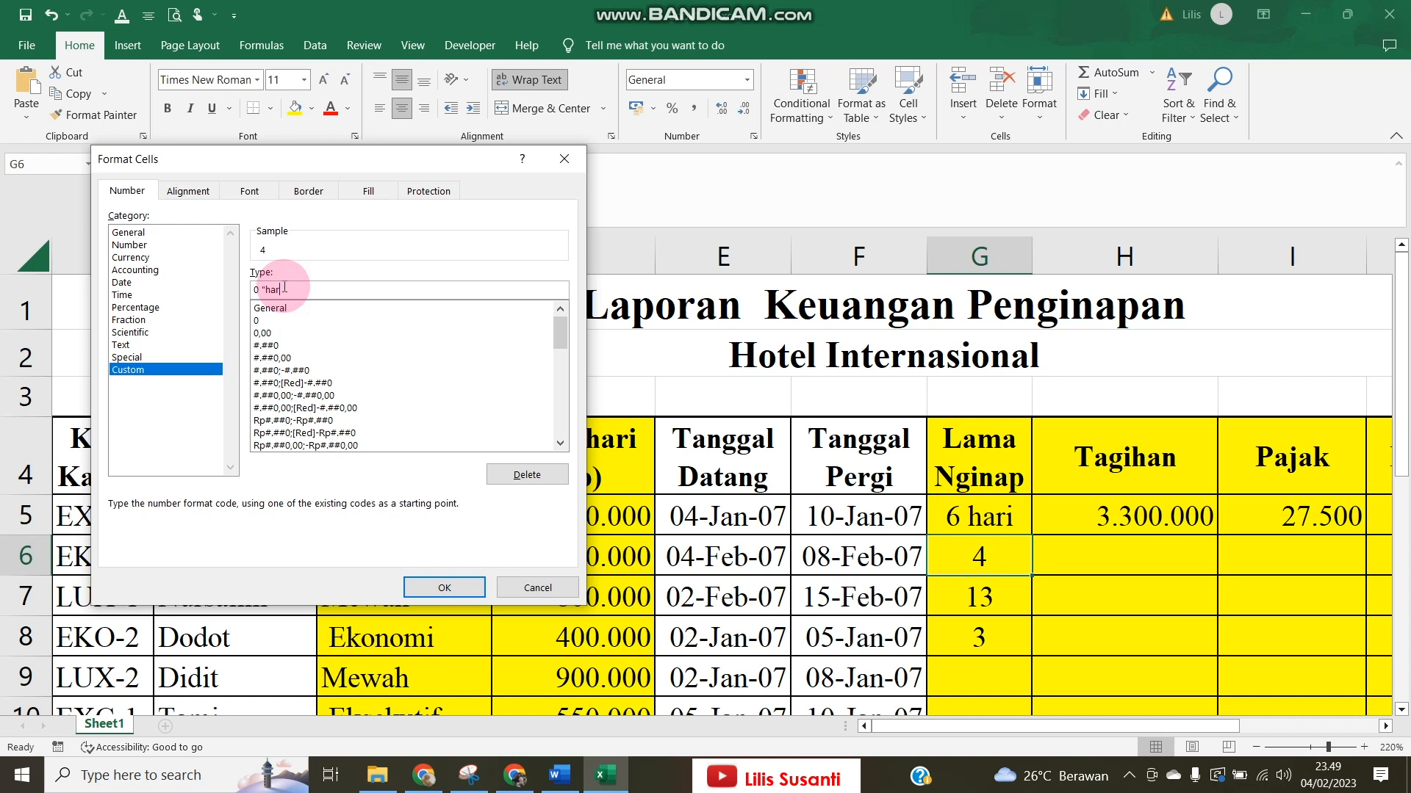
{"action": "type", "text": "i\""}
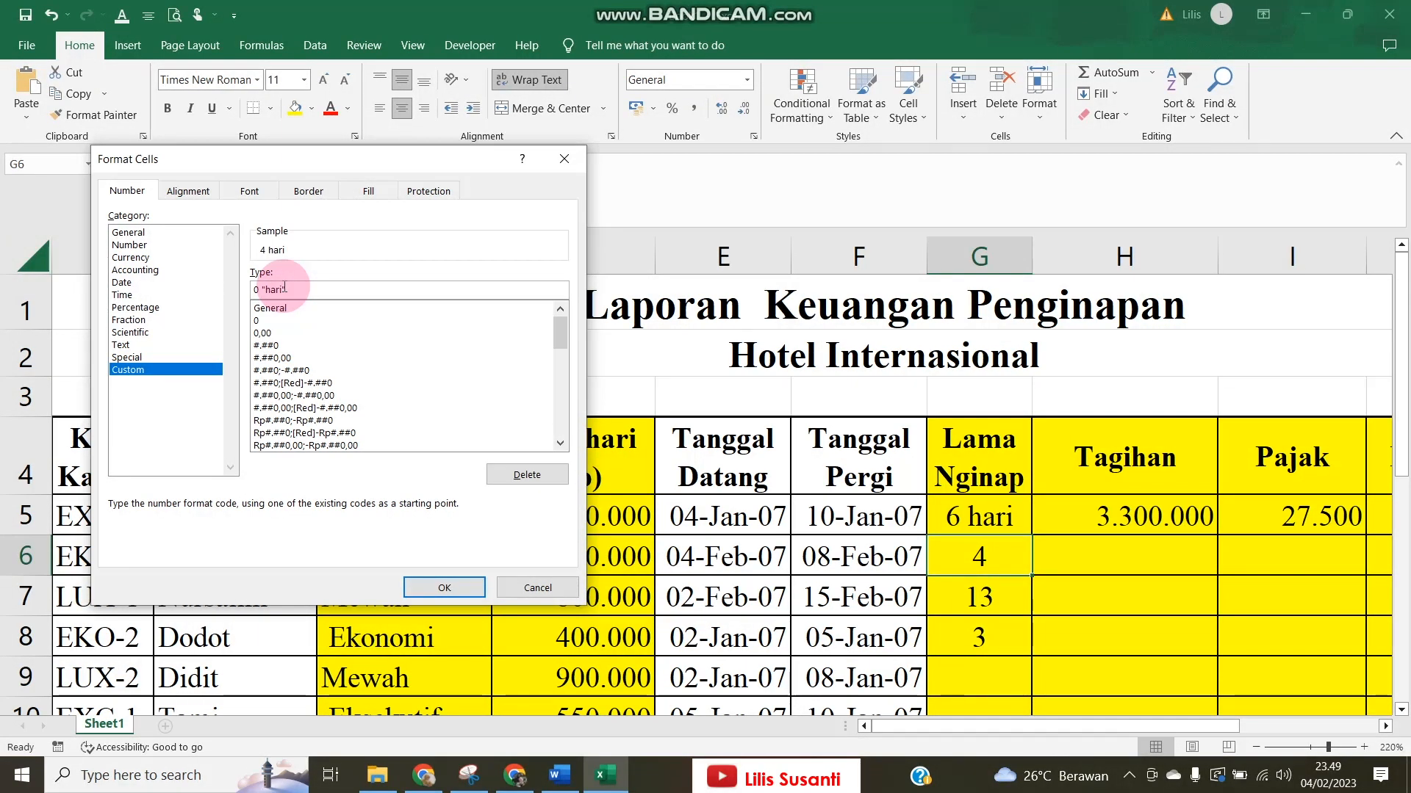
{"action": "left_click", "coordinate": [457, 595]}
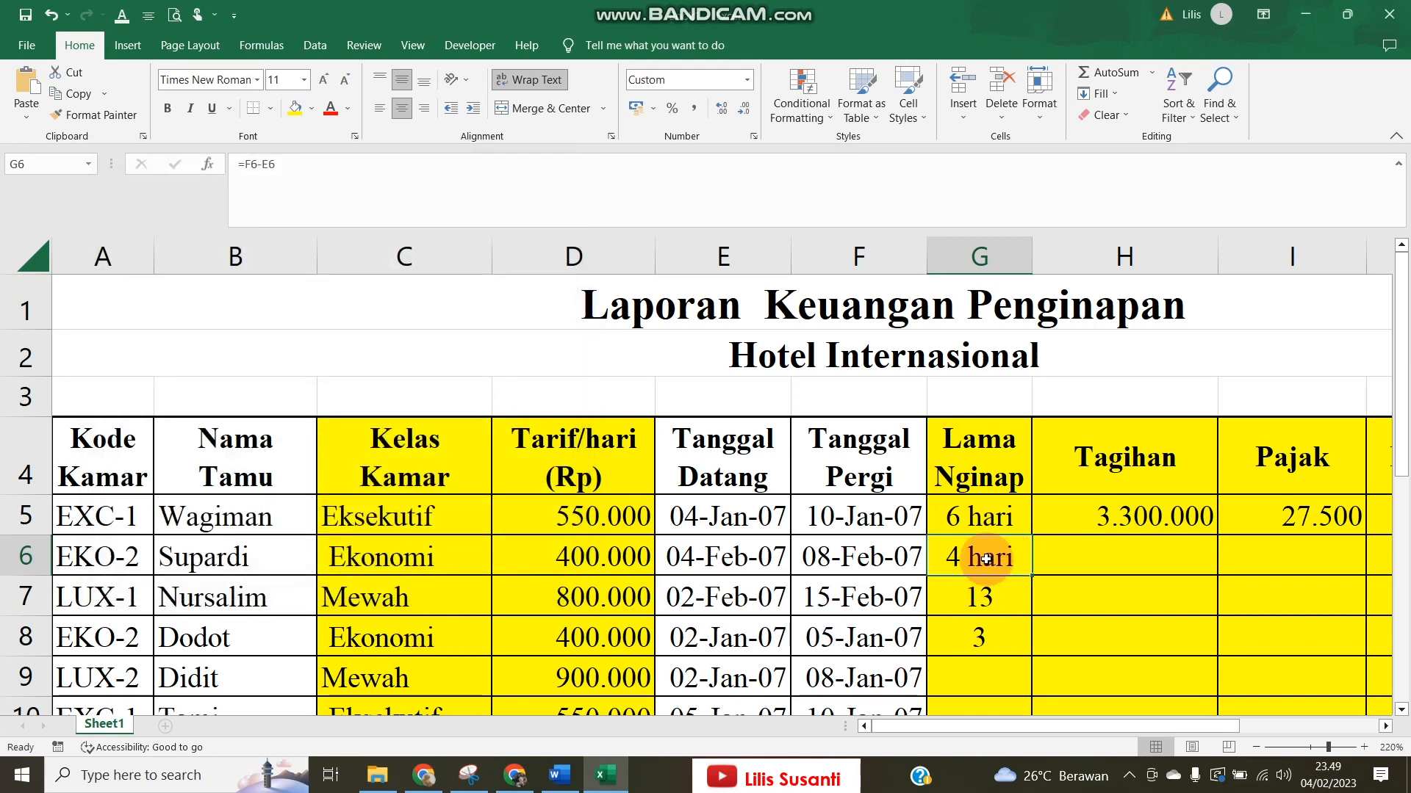
Re-enter the custom format 0 "hari" for G6 and copy G6 down to G13.
{"action": "left_click", "coordinate": [748, 80]}
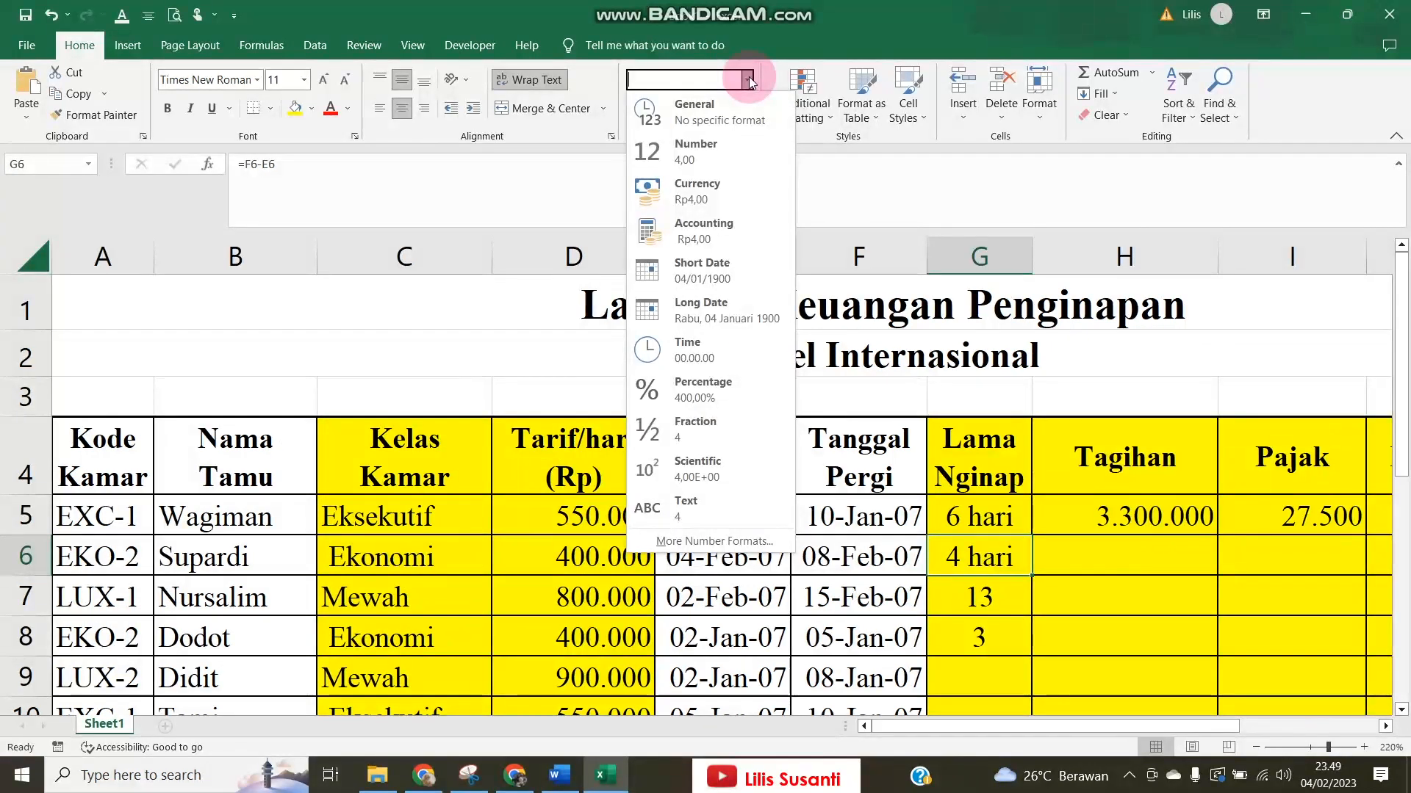
{"action": "left_click", "coordinate": [729, 542]}
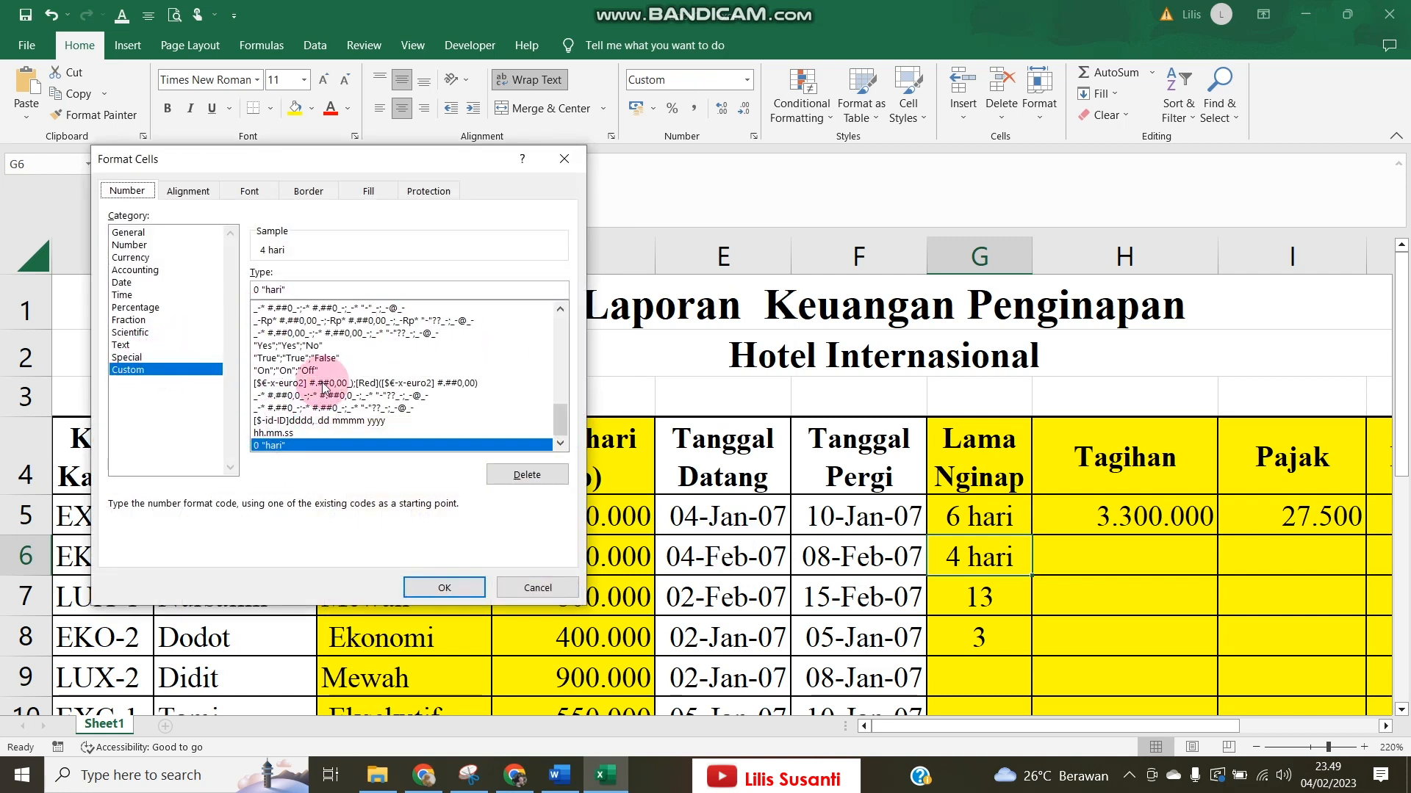
{"action": "scroll", "coordinate": [323, 388], "scroll_direction": "up", "scroll_amount": 15}
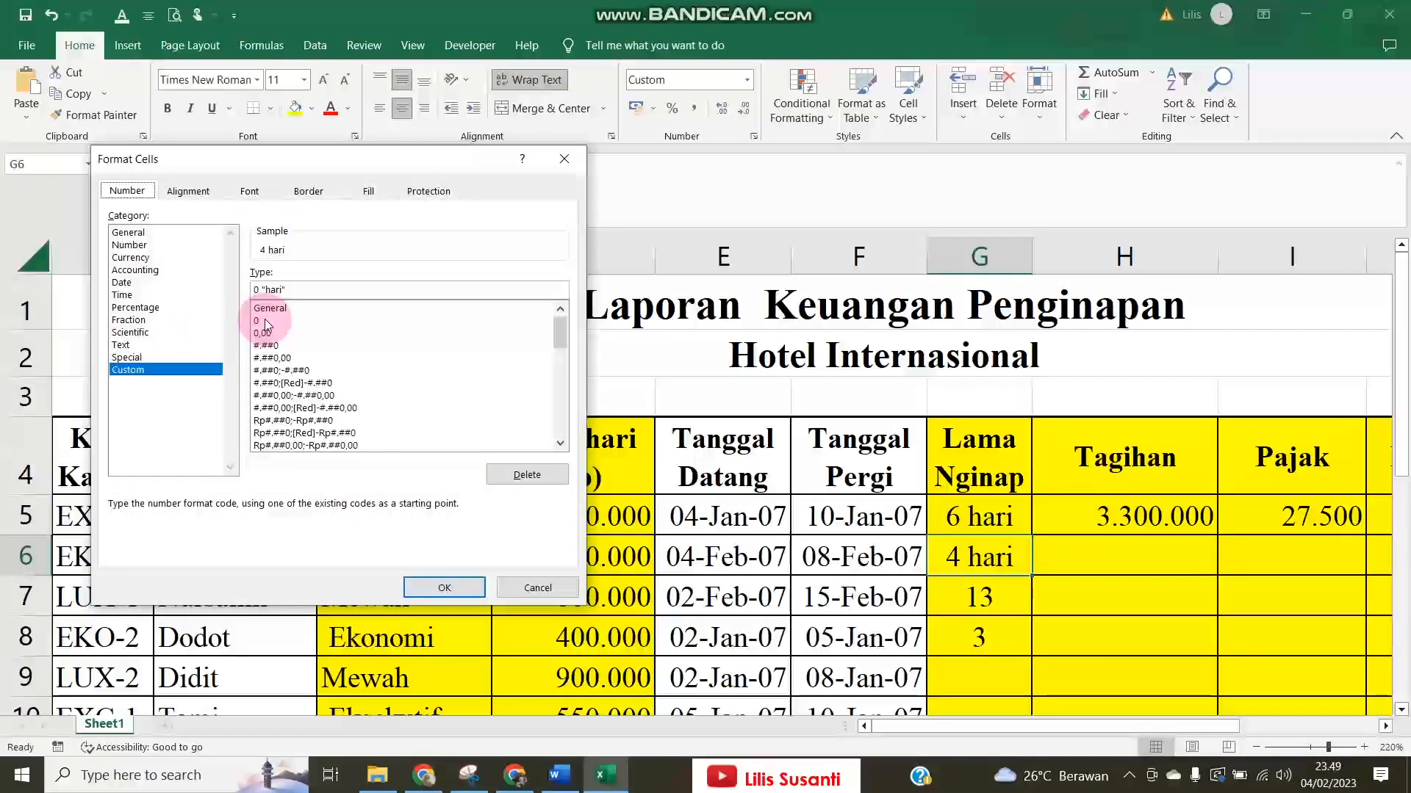
{"action": "left_click", "coordinate": [268, 324]}
{"action": "left_click", "coordinate": [266, 291]}
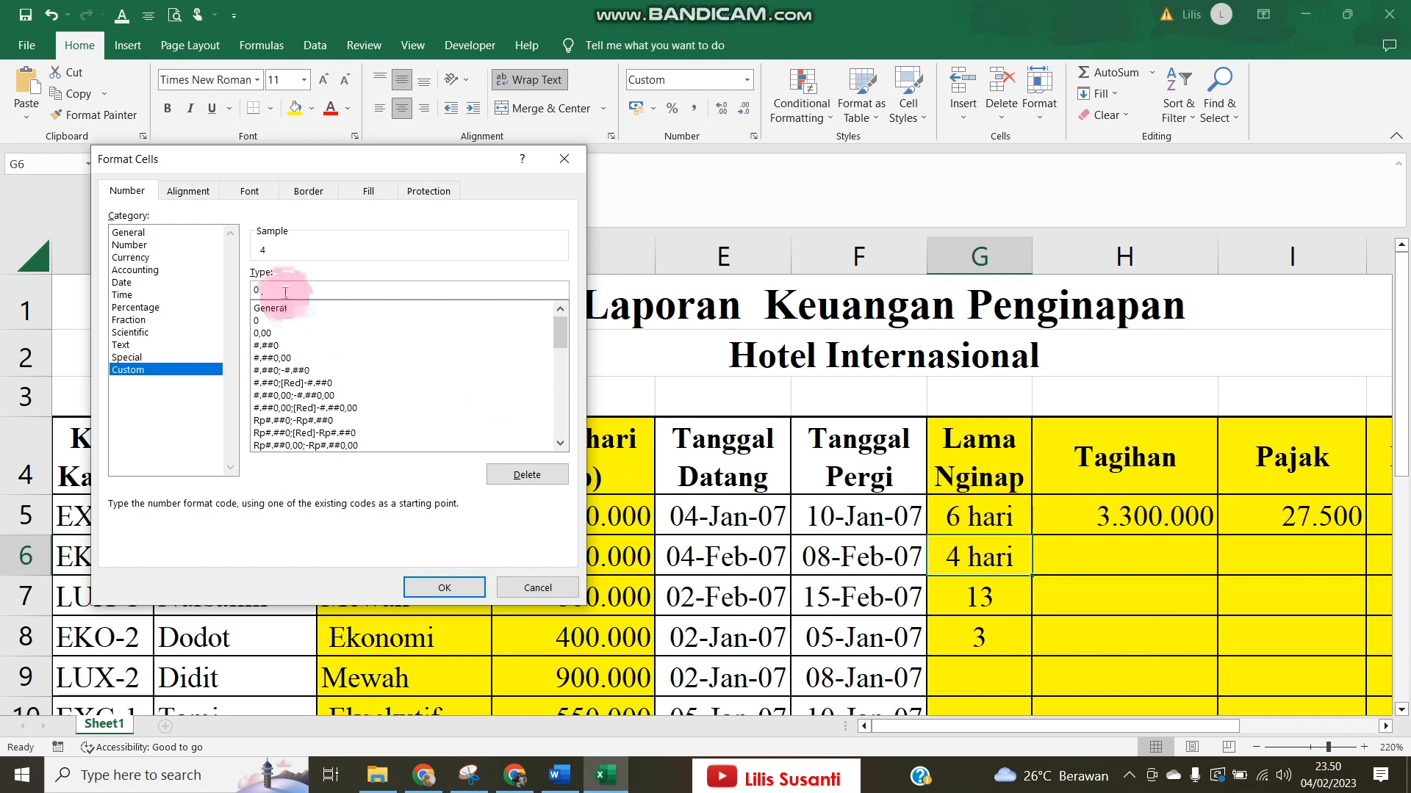
{"action": "type", "text": "\""}
{"action": "type", "text": "hari\""}
{"action": "left_click", "coordinate": [450, 588]}
{"action": "left_click_drag", "start_coordinate": [1031, 576], "coordinate": [982, 582]}
{"action": "scroll", "coordinate": [988, 580], "scroll_direction": "up", "scroll_amount": 2}
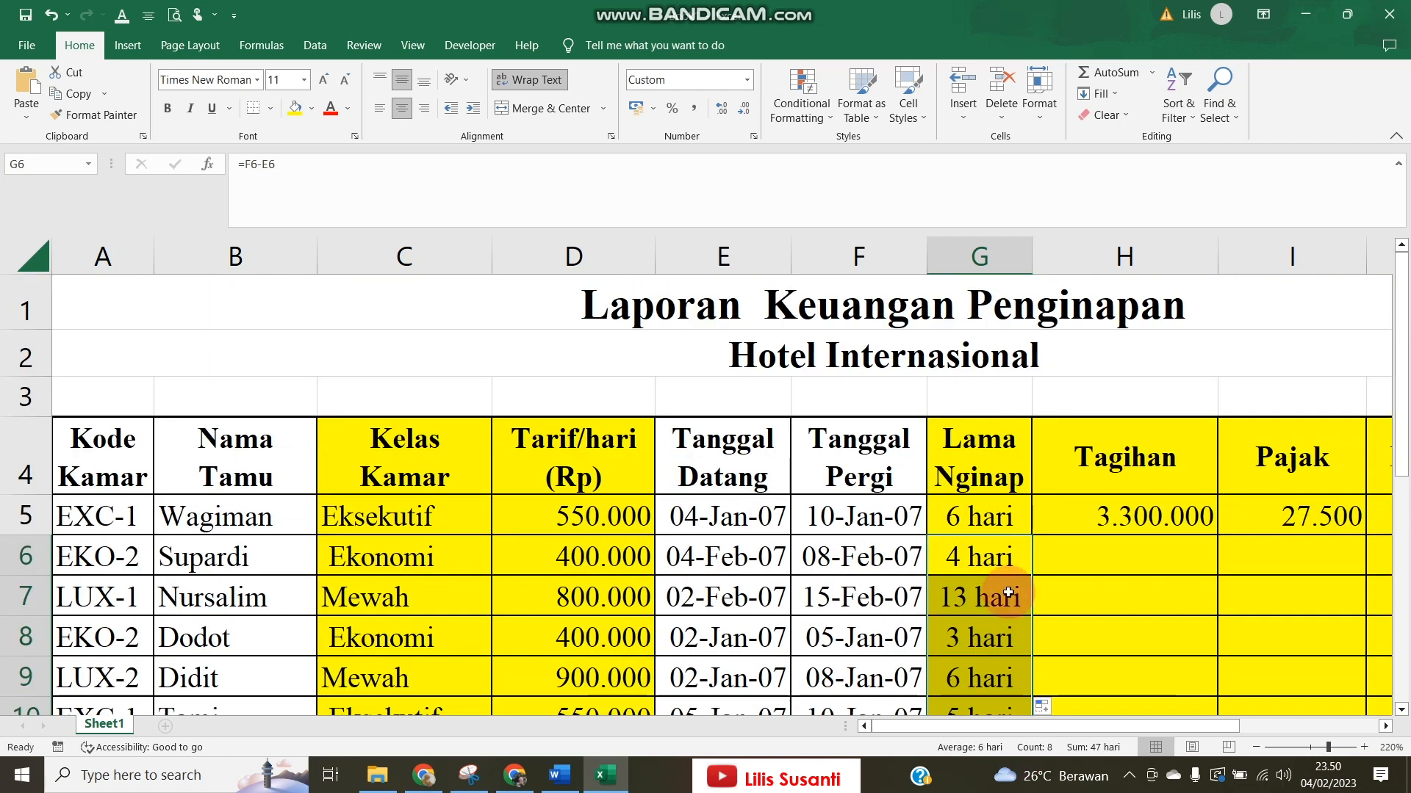
Check the Tagihan rule under Data yang dicari in the Word document, widening its window, and return to H6 in Excel.
{"action": "left_click", "coordinate": [1070, 560]}
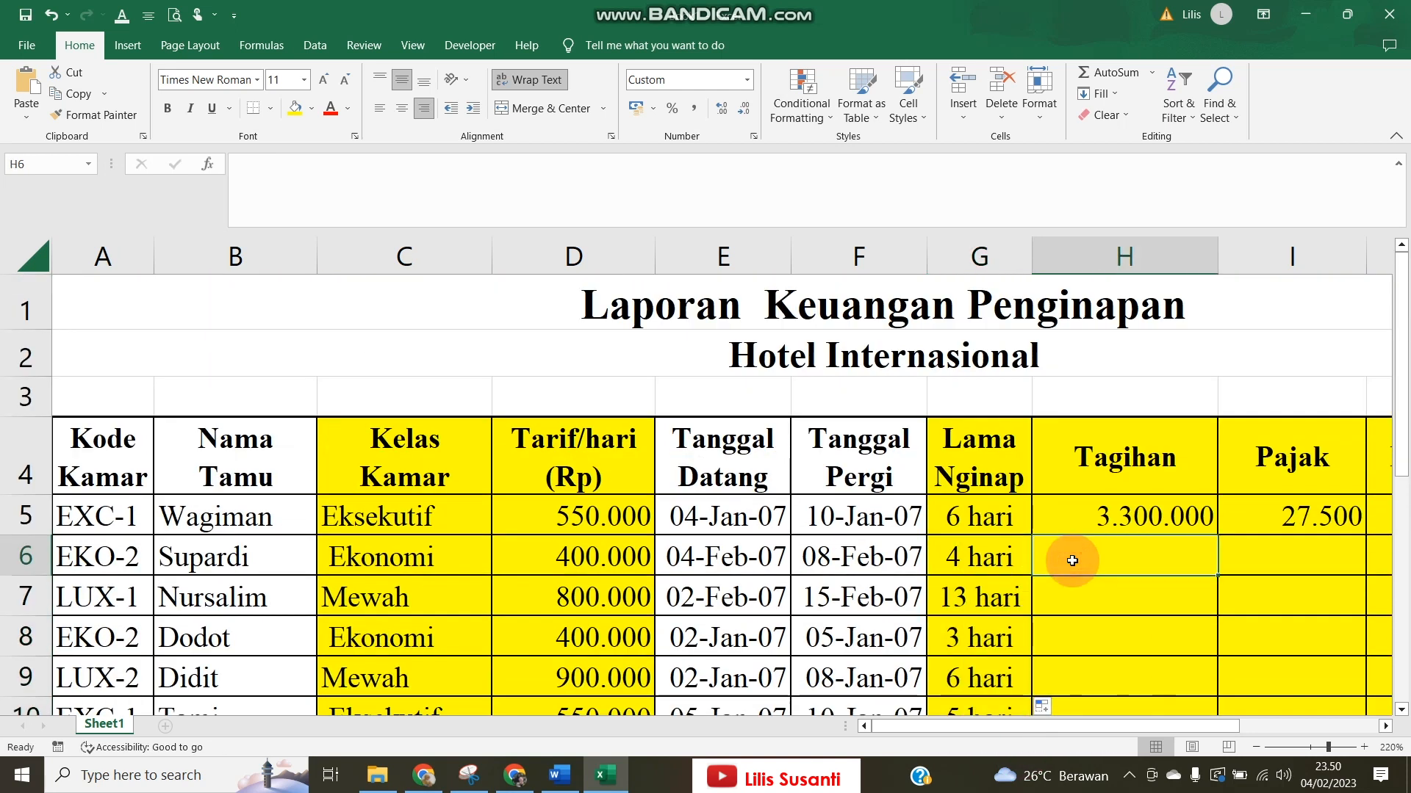
{"action": "left_click", "coordinate": [560, 775]}
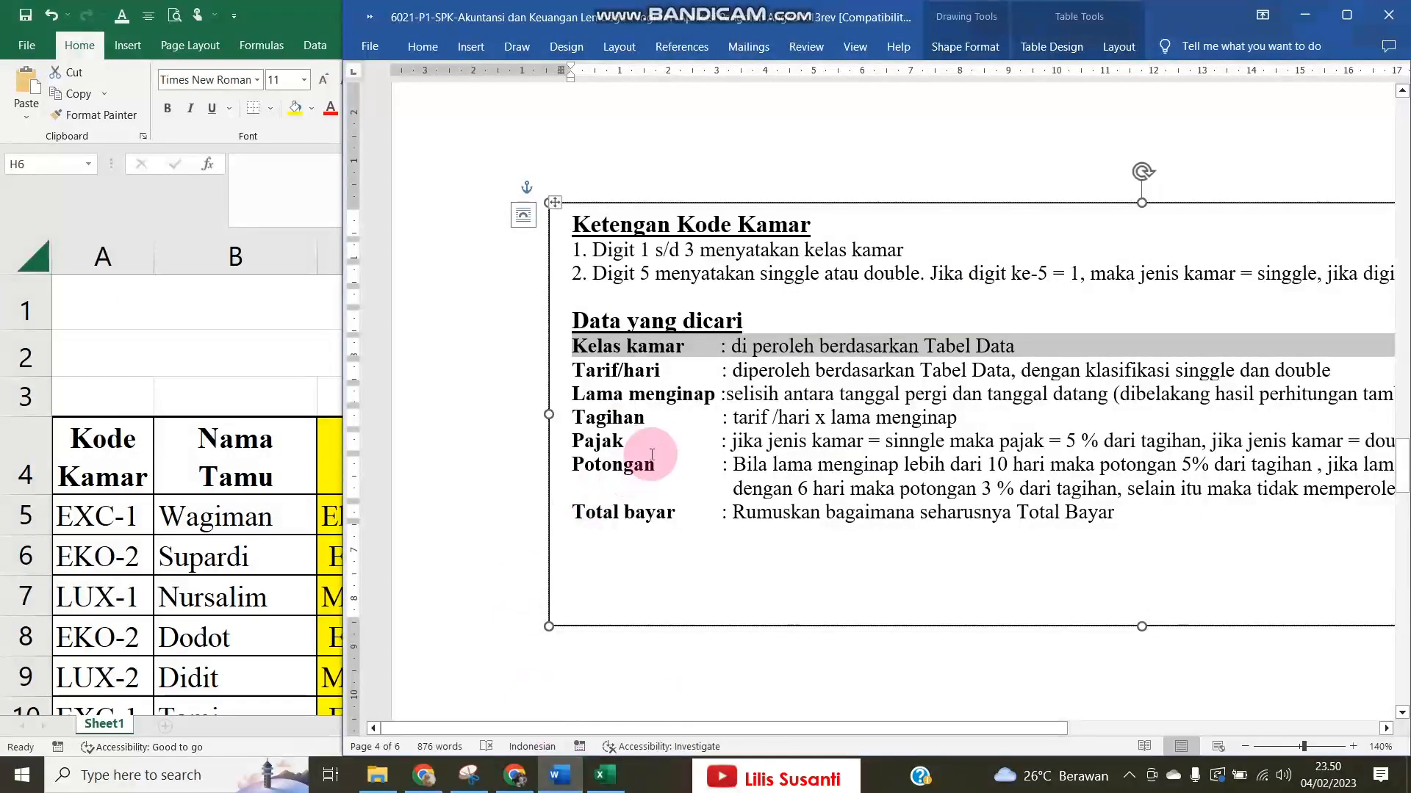
{"action": "left_click", "coordinate": [650, 395]}
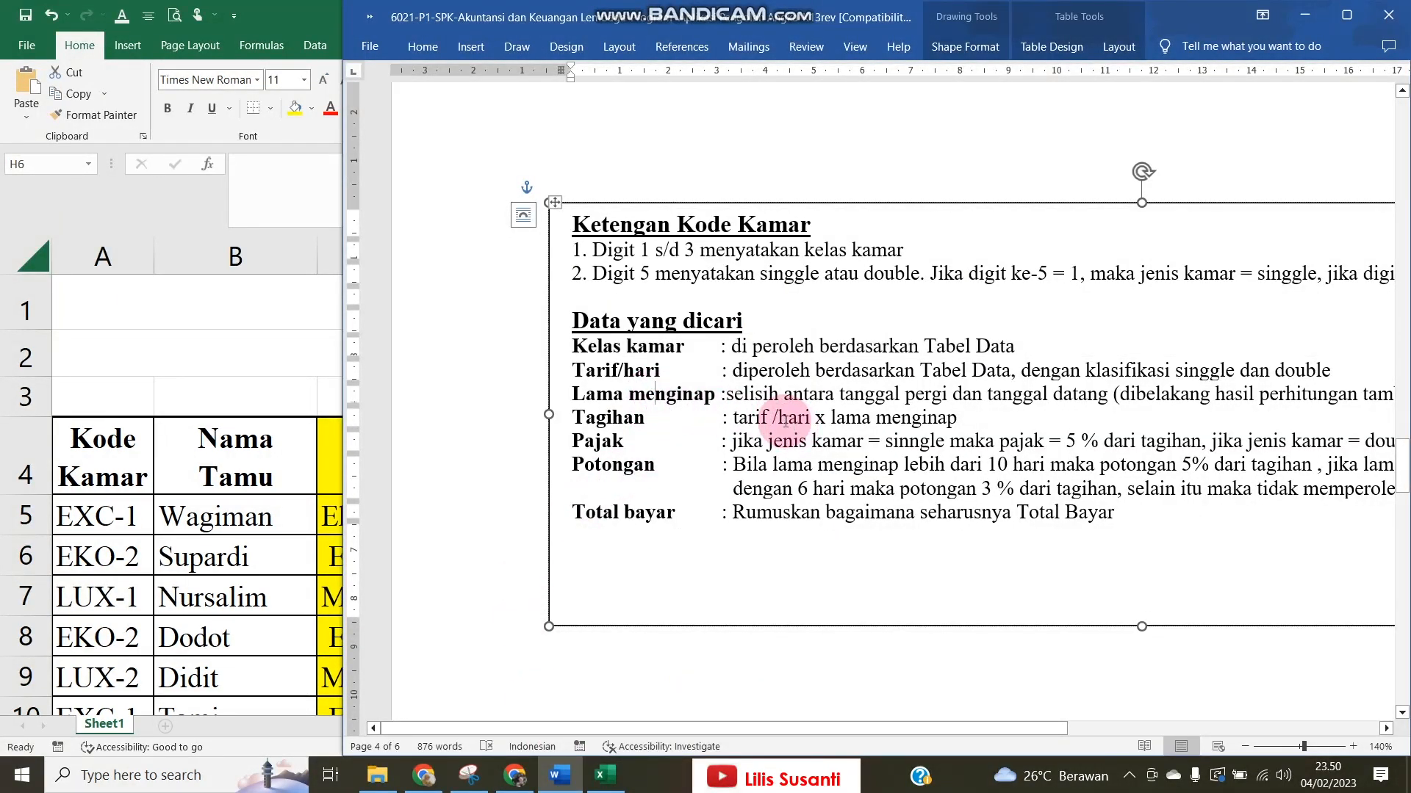
{"action": "left_click_drag", "start_coordinate": [342, 382], "coordinate": [233, 382]}
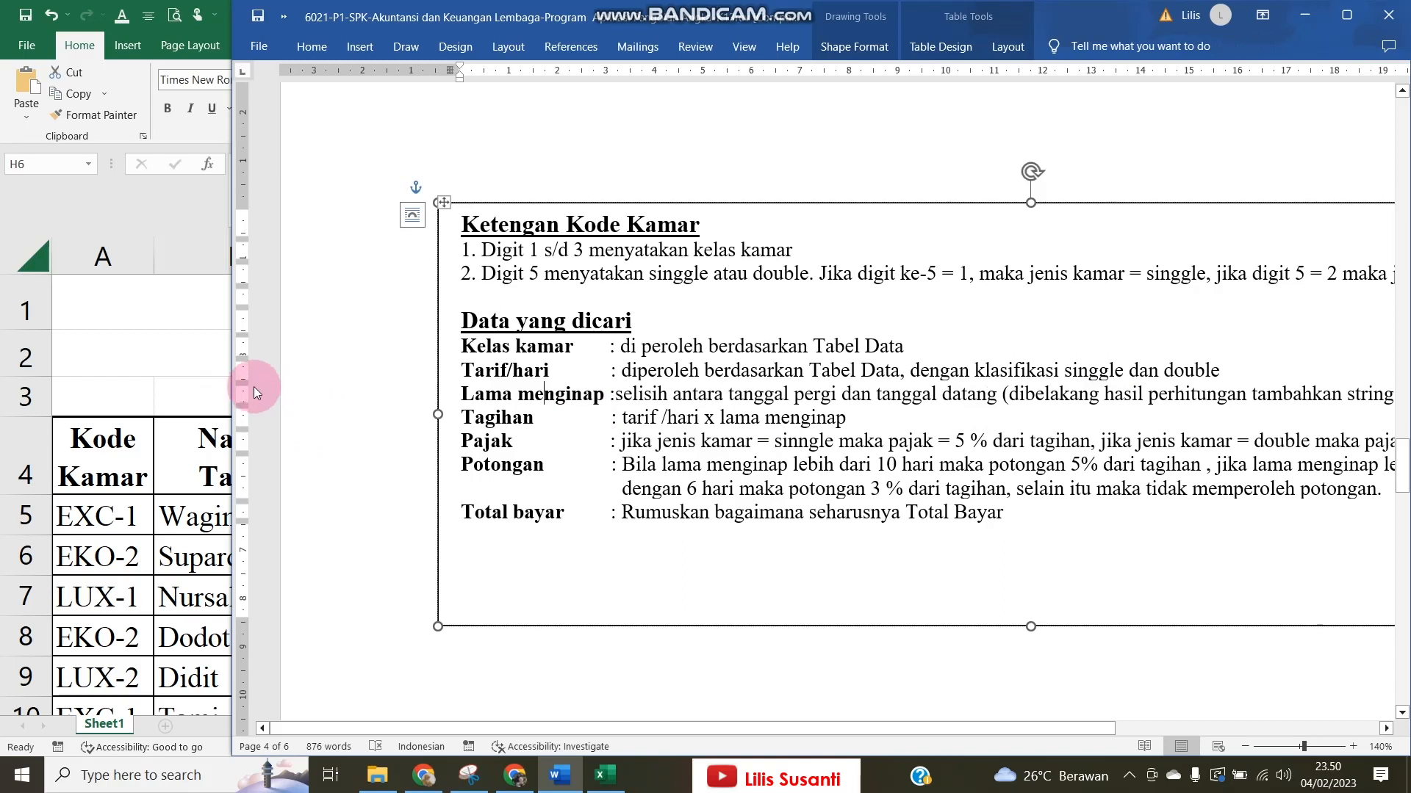
{"action": "left_click_drag", "start_coordinate": [233, 372], "coordinate": [108, 372]}
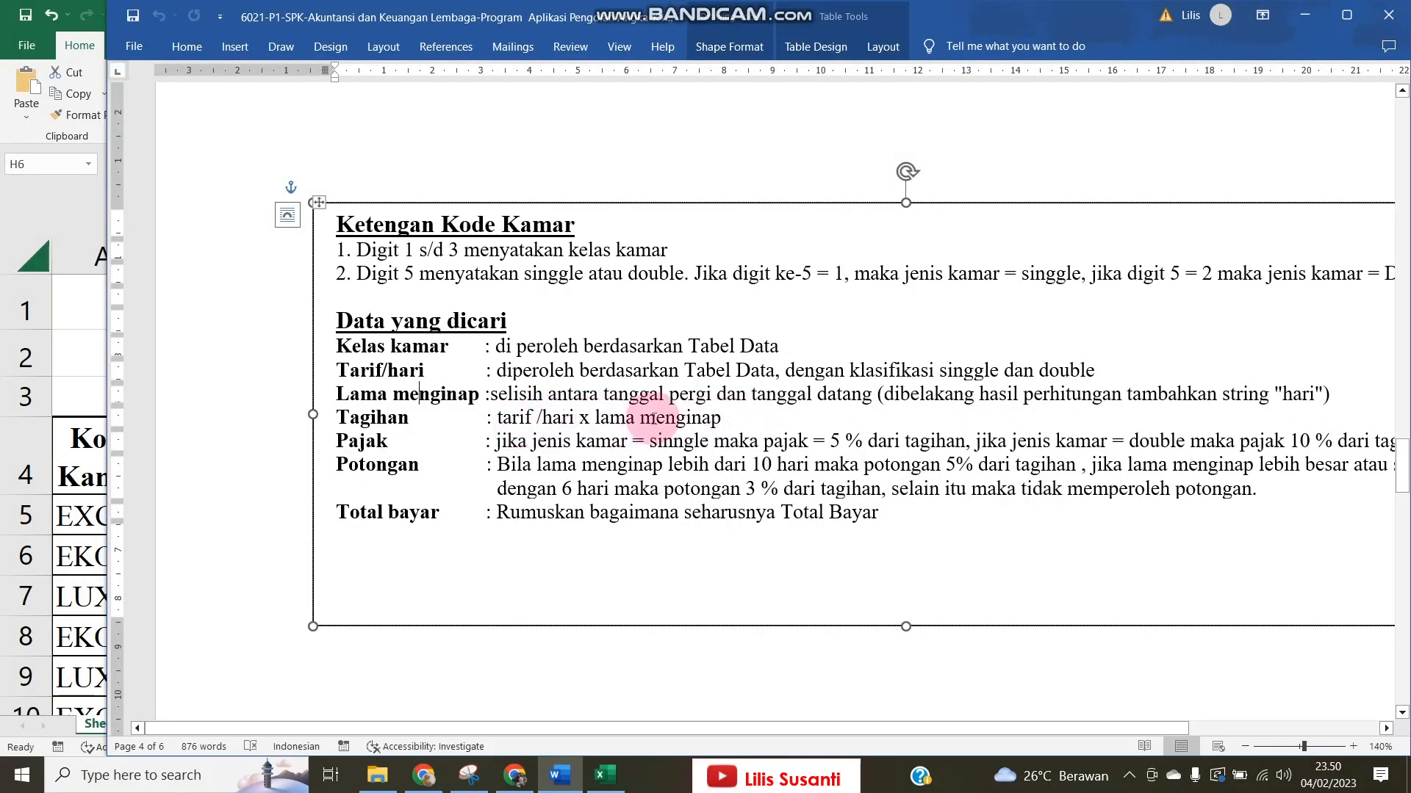
{"action": "left_click", "coordinate": [92, 494]}
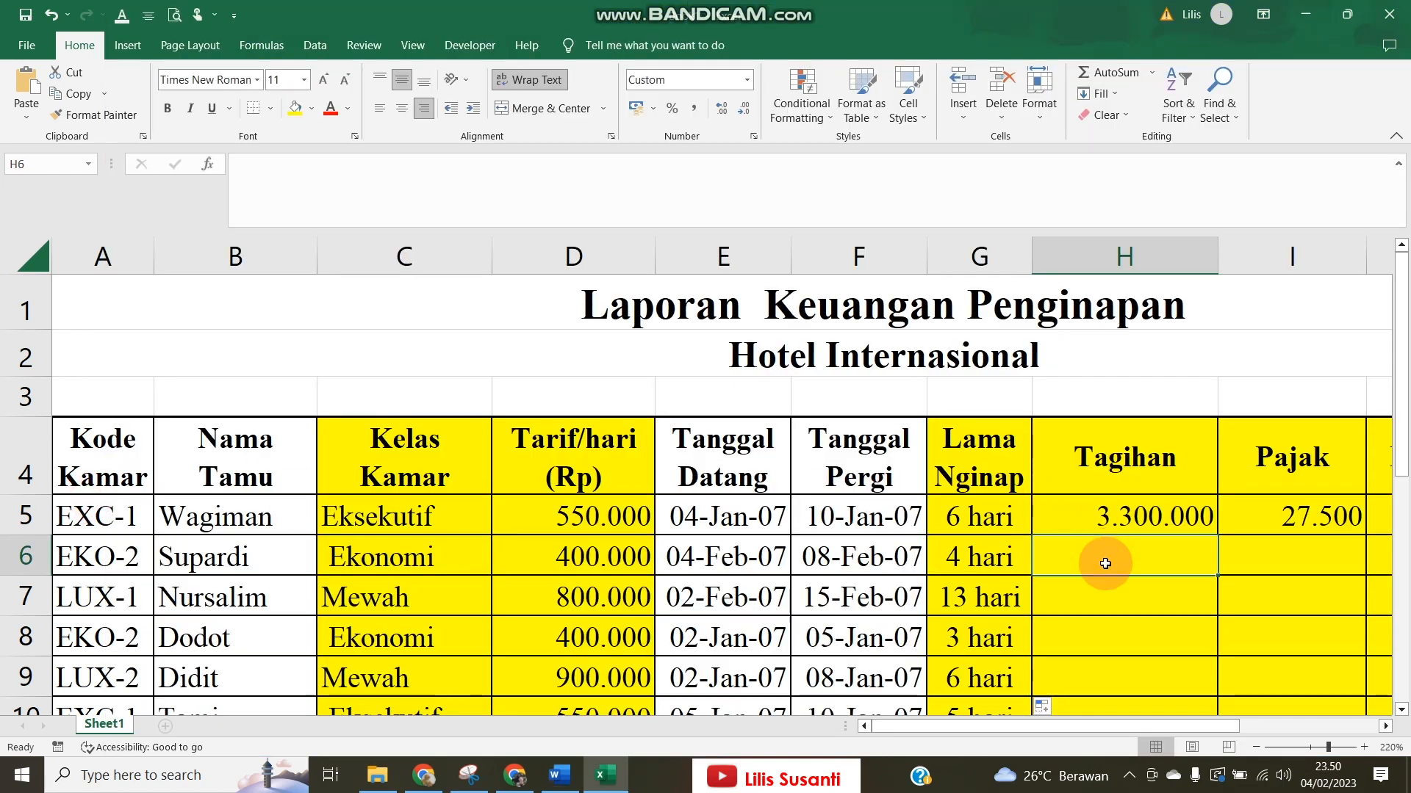
Calculate Tagihan in H6 with =G6*D6.
{"action": "type", "text": "="}
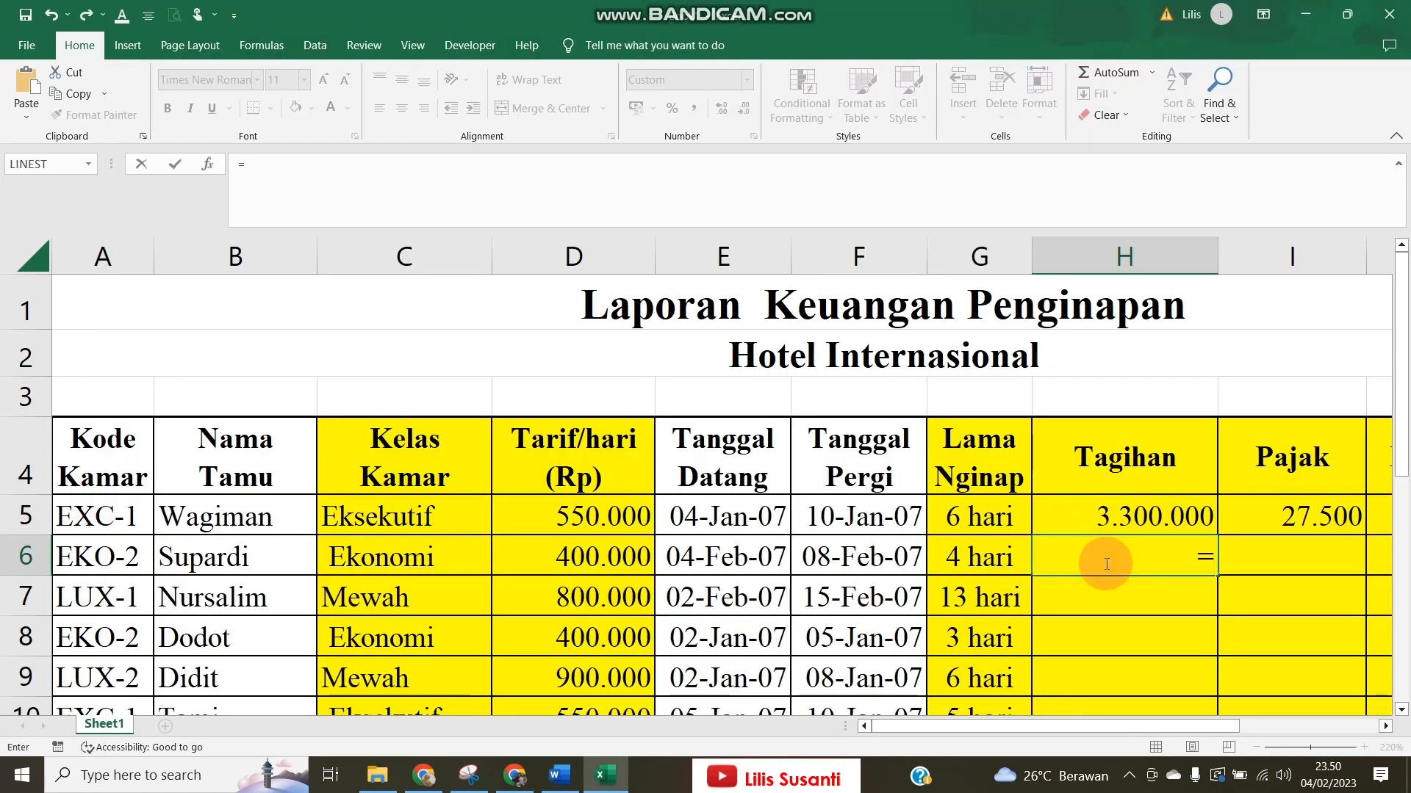
{"action": "key", "text": "Left"}
{"action": "type", "text": "*"}
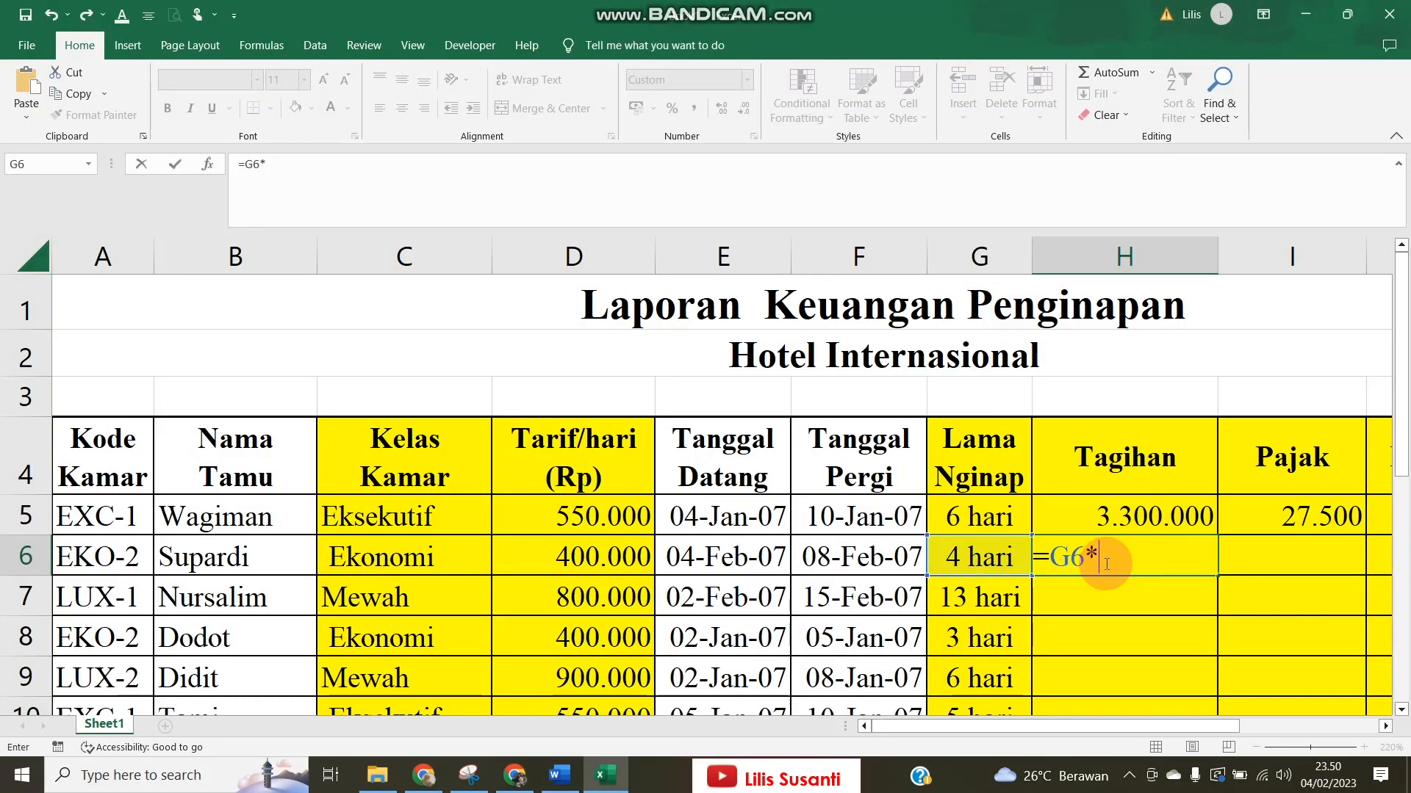
{"action": "key", "text": "Left"}
{"action": "key", "text": "Left"}
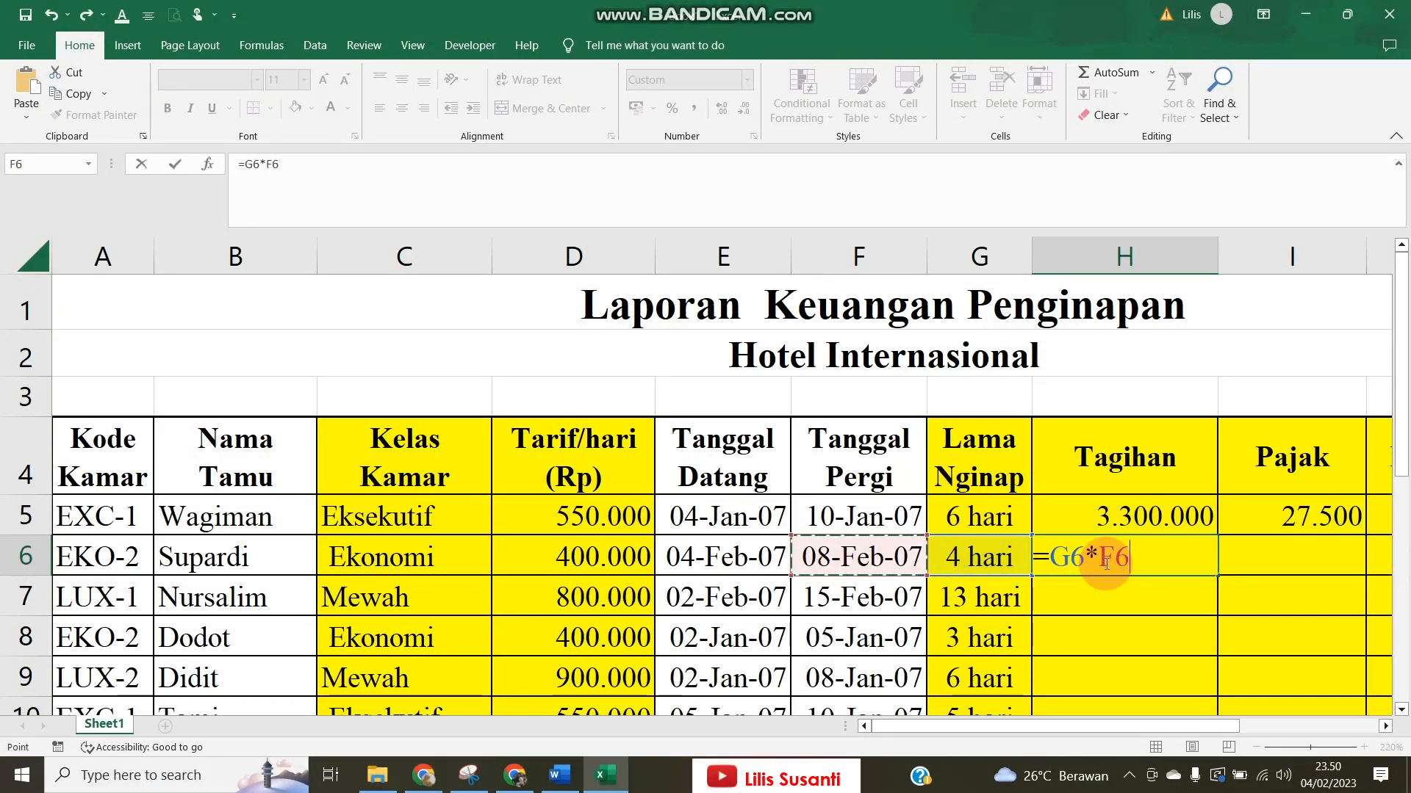
{"action": "key", "text": "Left"}
{"action": "key", "text": "Left"}
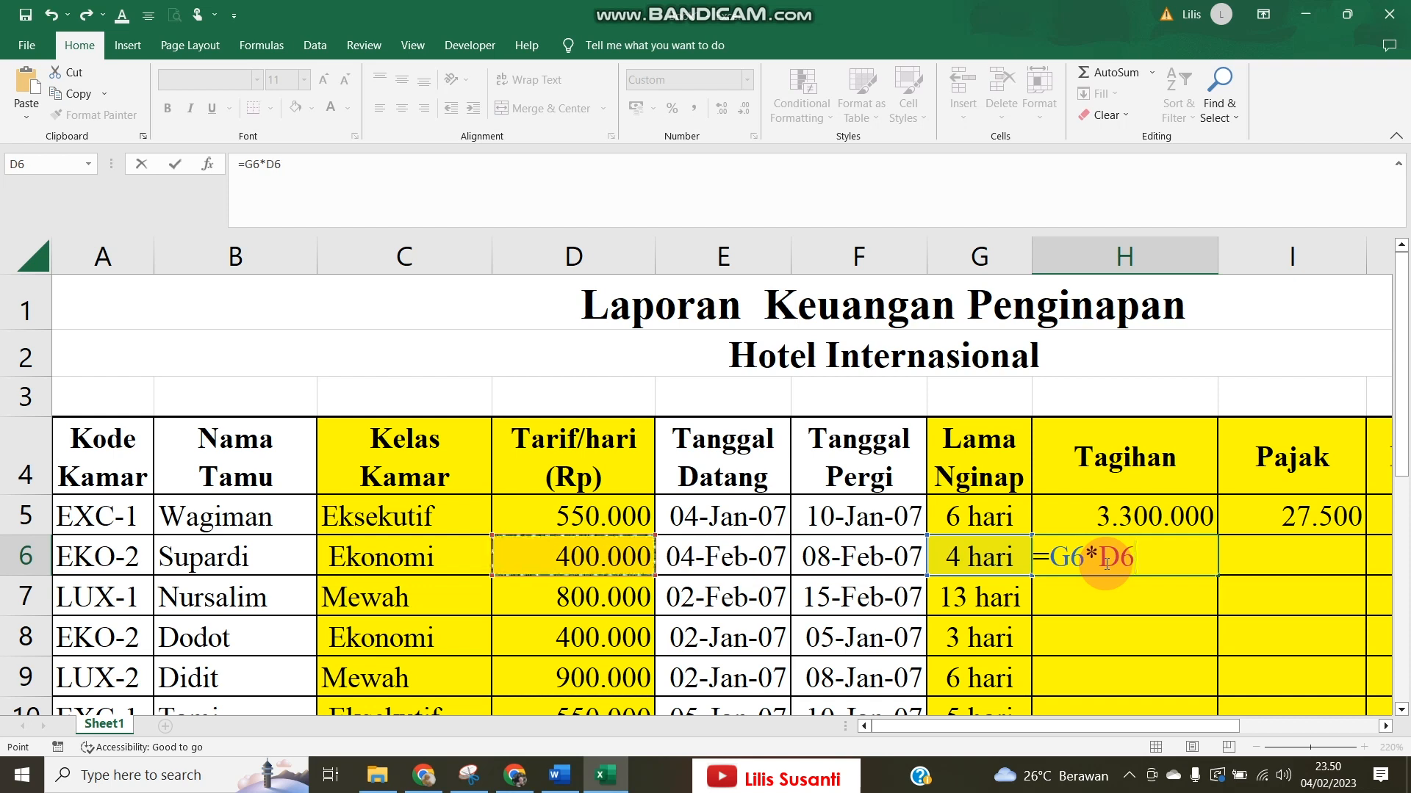
{"action": "key", "text": "Return"}
Calculate Tagihan in H6 with =D6*G6 and copy the formula down to H13.
{"action": "key", "text": "Up"}
{"action": "type", "text": "="}
{"action": "key", "text": "Left"}
{"action": "key", "text": "Left"}
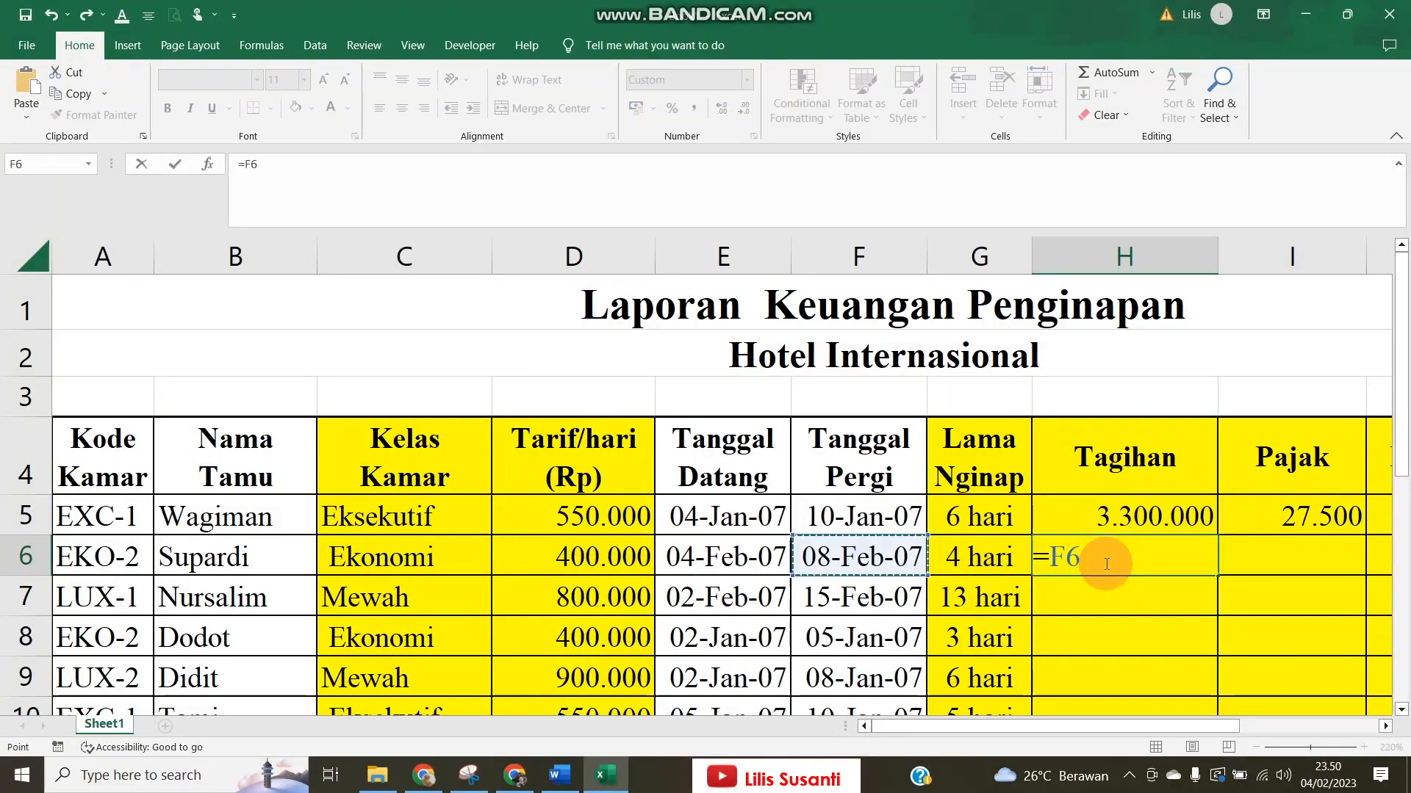
{"action": "key", "text": "Left"}
{"action": "key", "text": "Left"}
{"action": "type", "text": "*"}
{"action": "key", "text": "Left"}
{"action": "key", "text": "Return"}
{"action": "left_click", "coordinate": [1105, 563]}
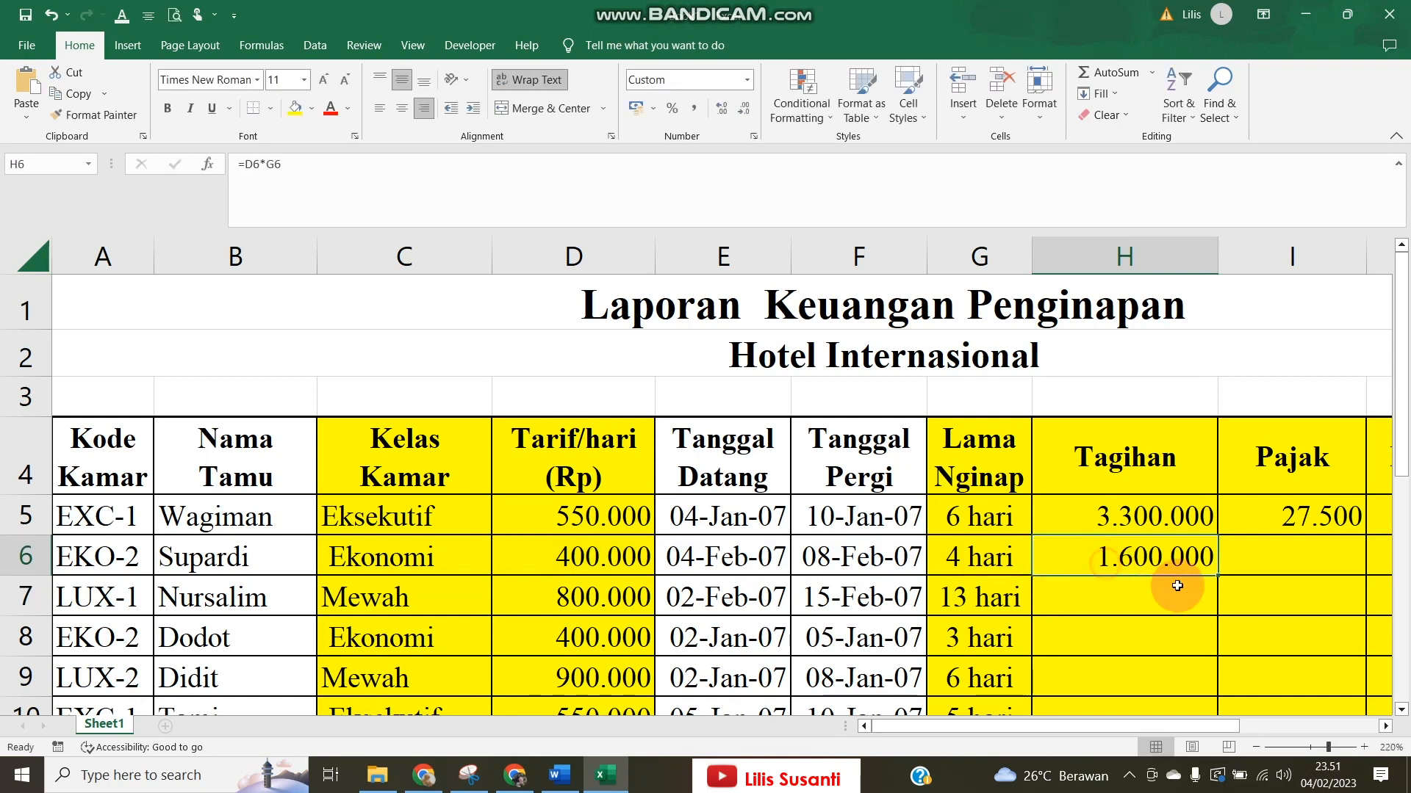
{"action": "left_click_drag", "start_coordinate": [1216, 574], "coordinate": [1188, 592]}
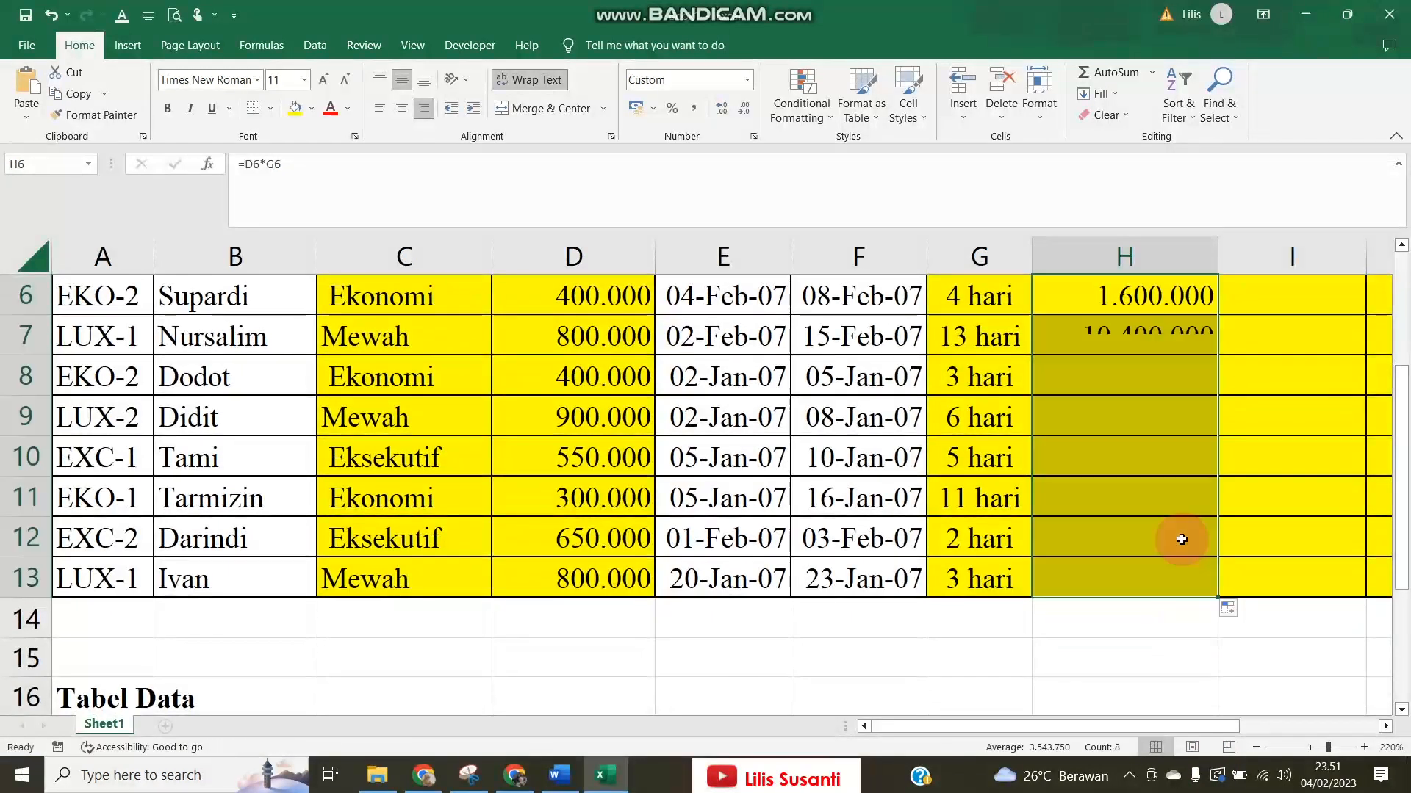
{"action": "scroll", "coordinate": [1174, 537], "scroll_direction": "up", "scroll_amount": 2}
Copy the Tagihan formula from H6 up into H5.
{"action": "left_click", "coordinate": [1166, 561]}
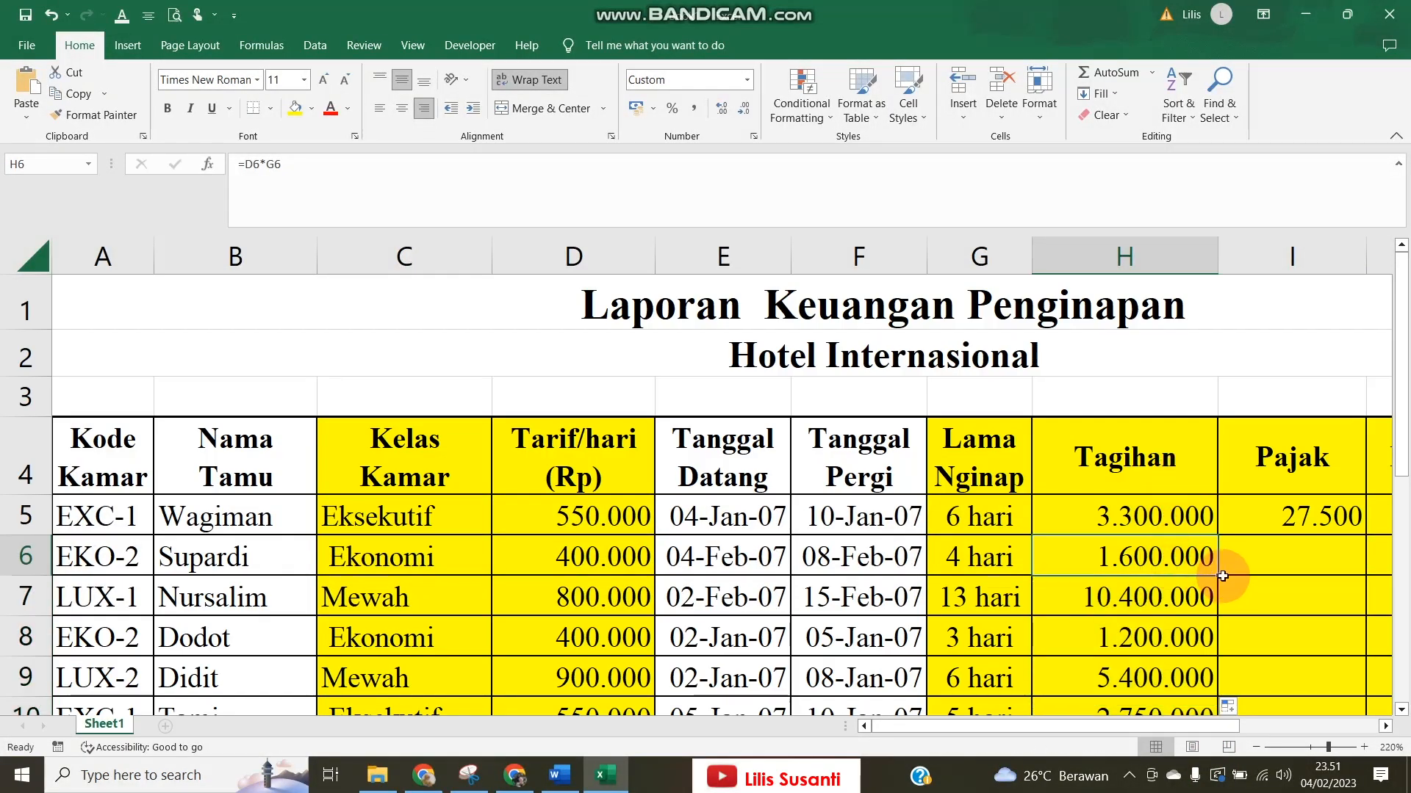
{"action": "left_click_drag", "start_coordinate": [1219, 576], "coordinate": [1175, 523]}
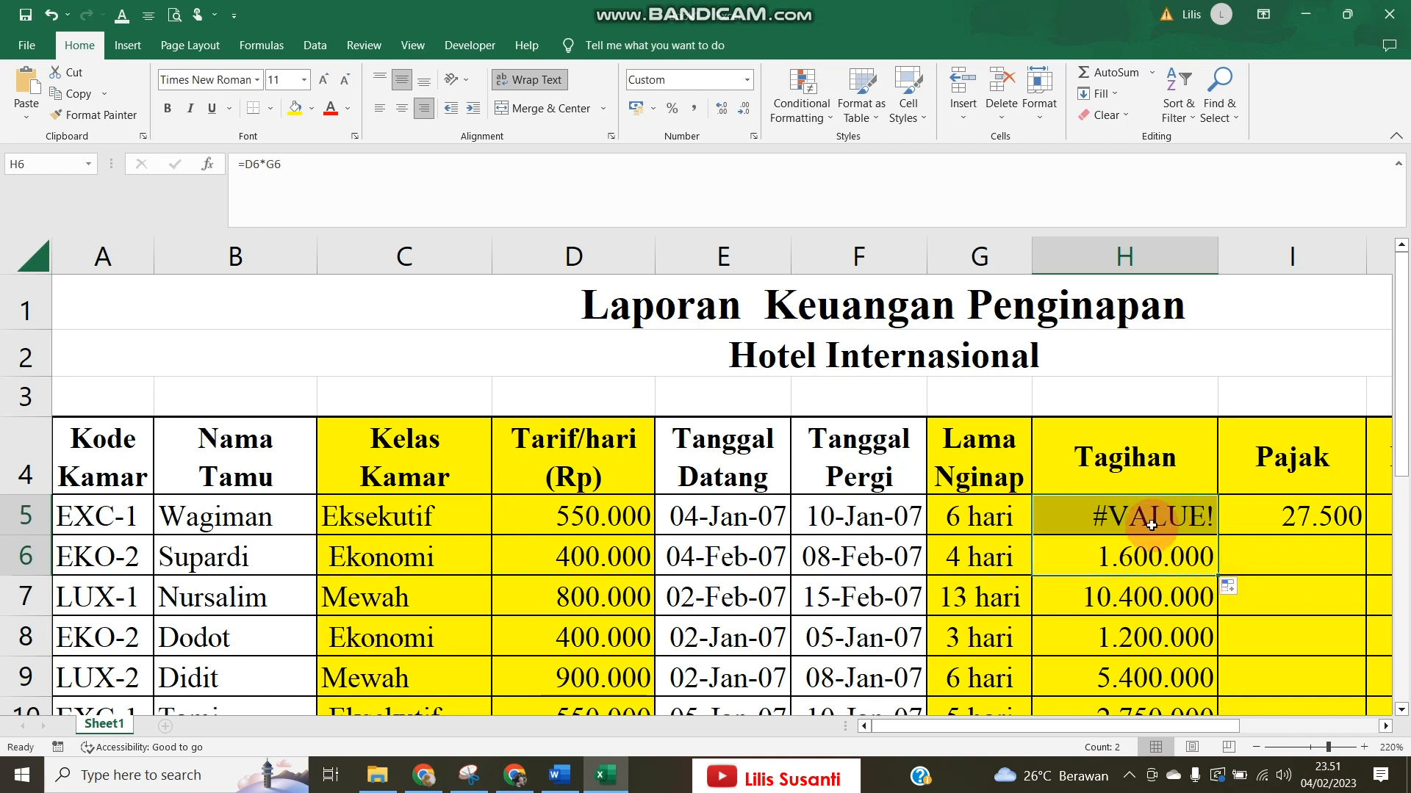
{"action": "left_click", "coordinate": [1176, 523]}
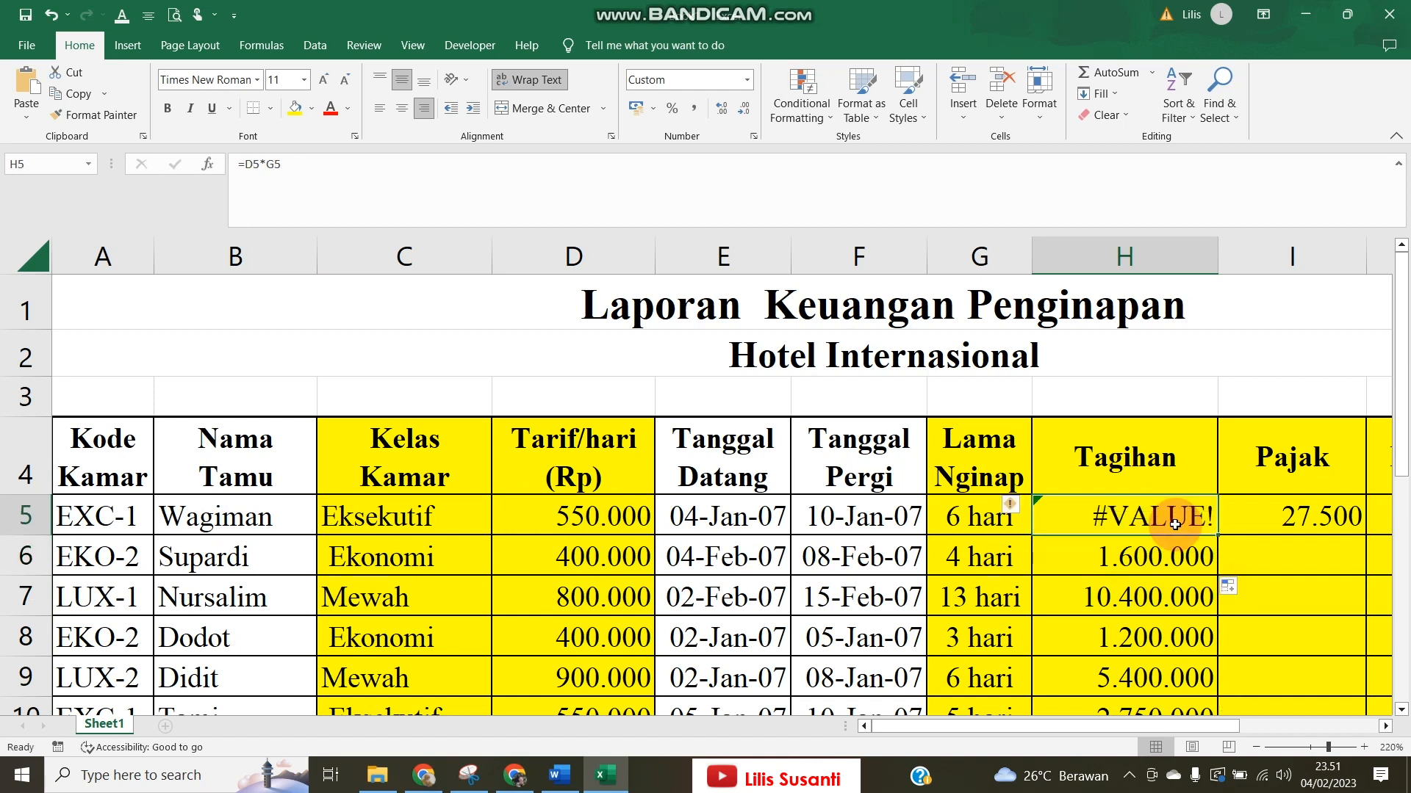
Copy the Tarif/hari formula from D6 up into D5 and the Lama Nginap formula from G6 up into G5.
{"action": "left_click", "coordinate": [645, 556]}
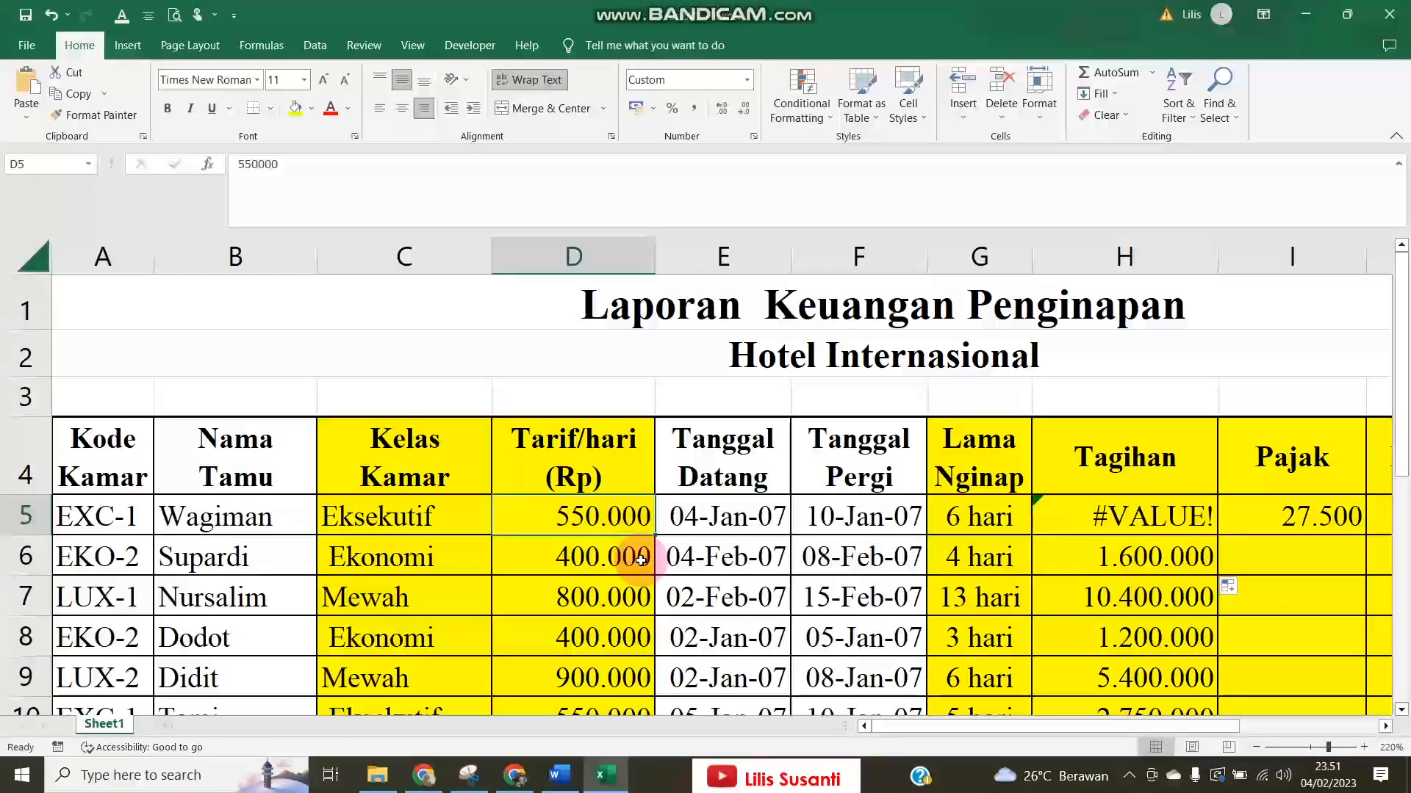
{"action": "left_click_drag", "start_coordinate": [653, 574], "coordinate": [641, 510]}
{"action": "left_click", "coordinate": [995, 562]}
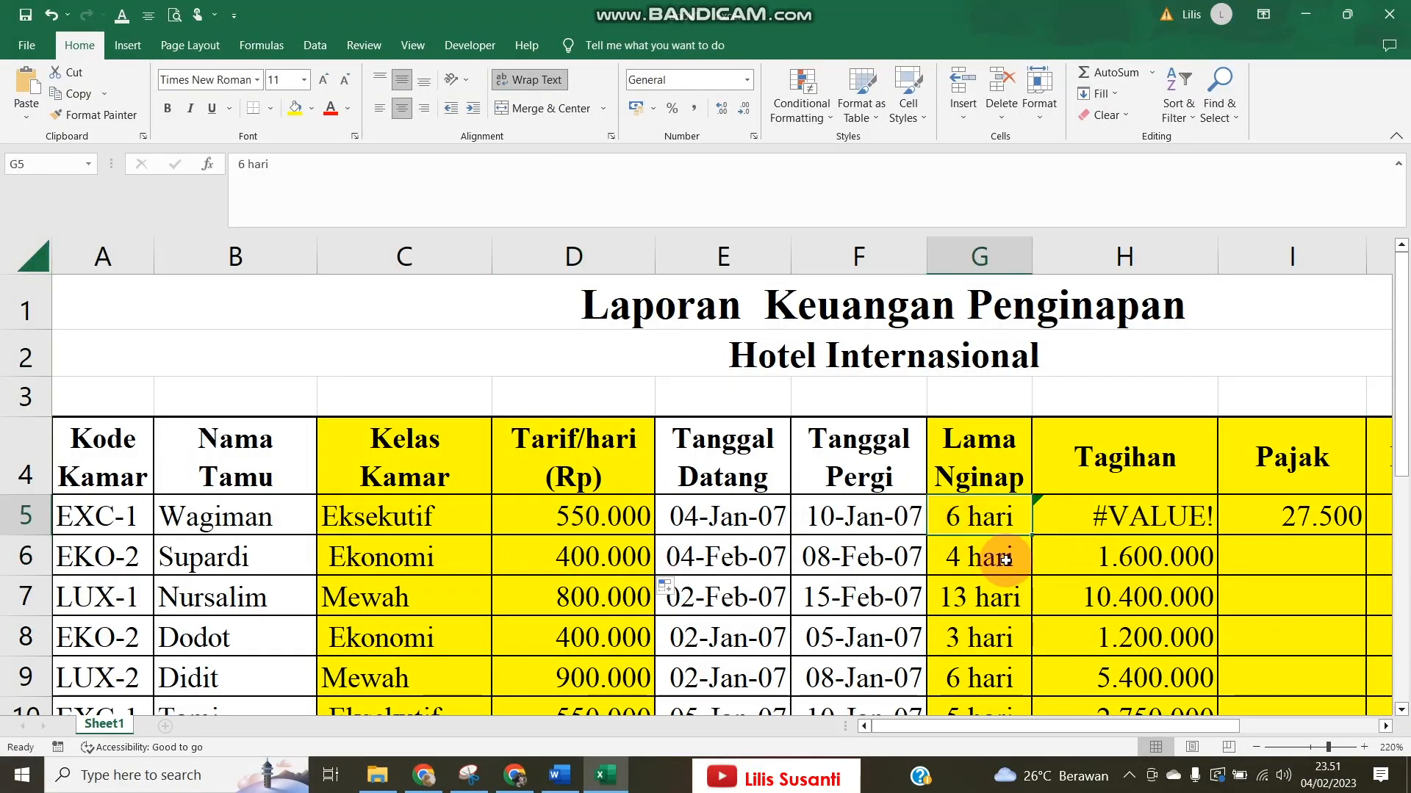
{"action": "left_click_drag", "start_coordinate": [1030, 573], "coordinate": [1036, 511]}
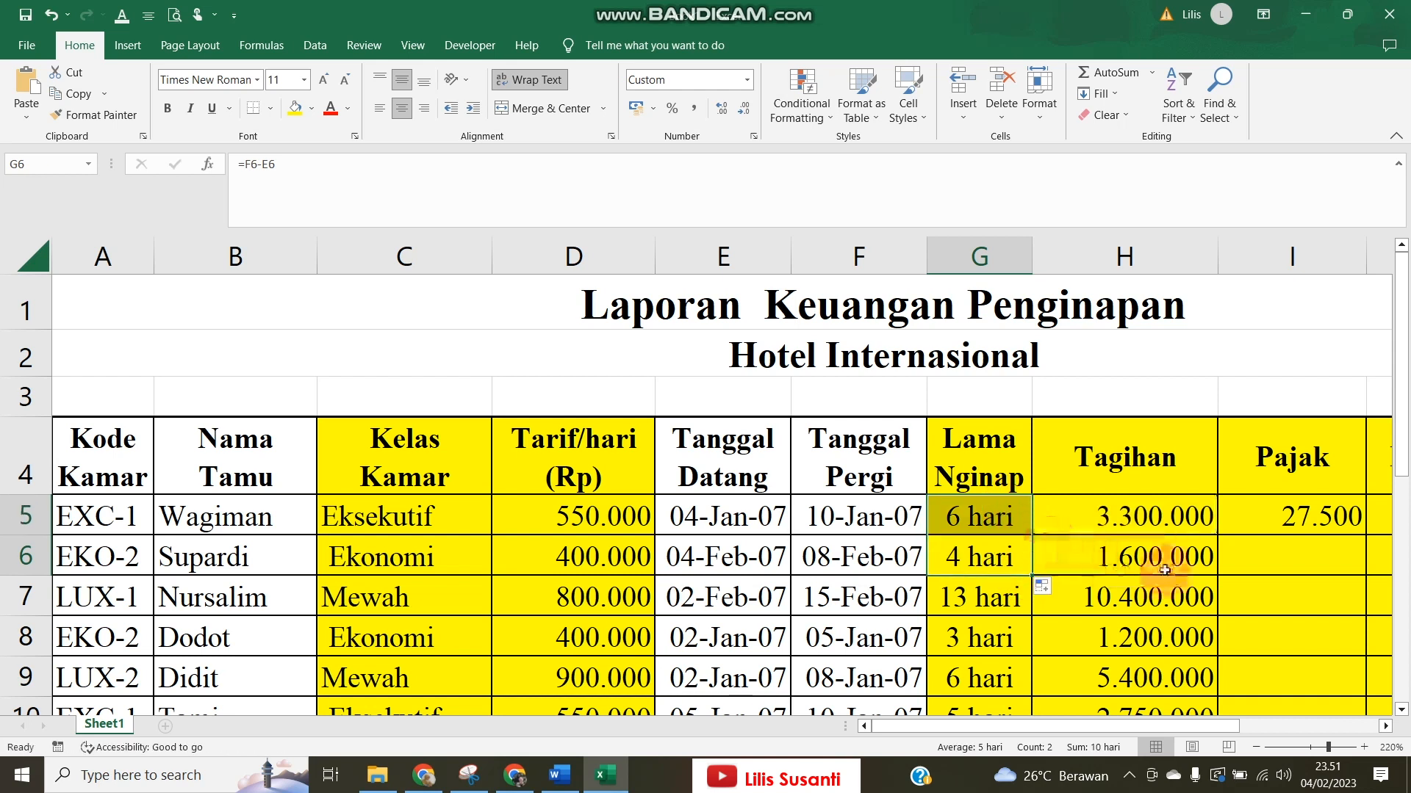
{"action": "left_click", "coordinate": [985, 514]}
{"action": "left_click", "coordinate": [1171, 527]}
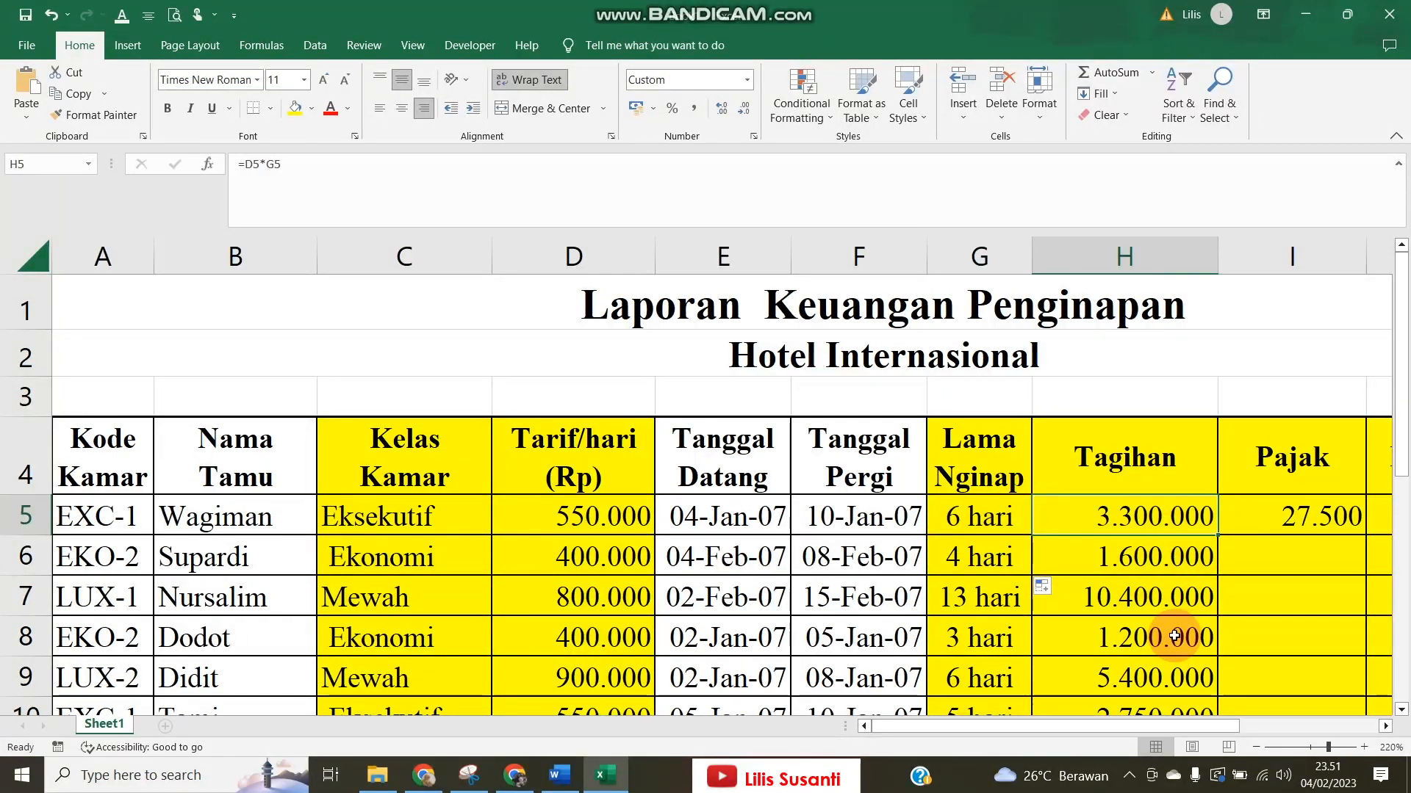
Switch to the Word instructions and read the room code notes and the Pajak rule, then return to the Excel sheet.
{"action": "left_click", "coordinate": [560, 775]}
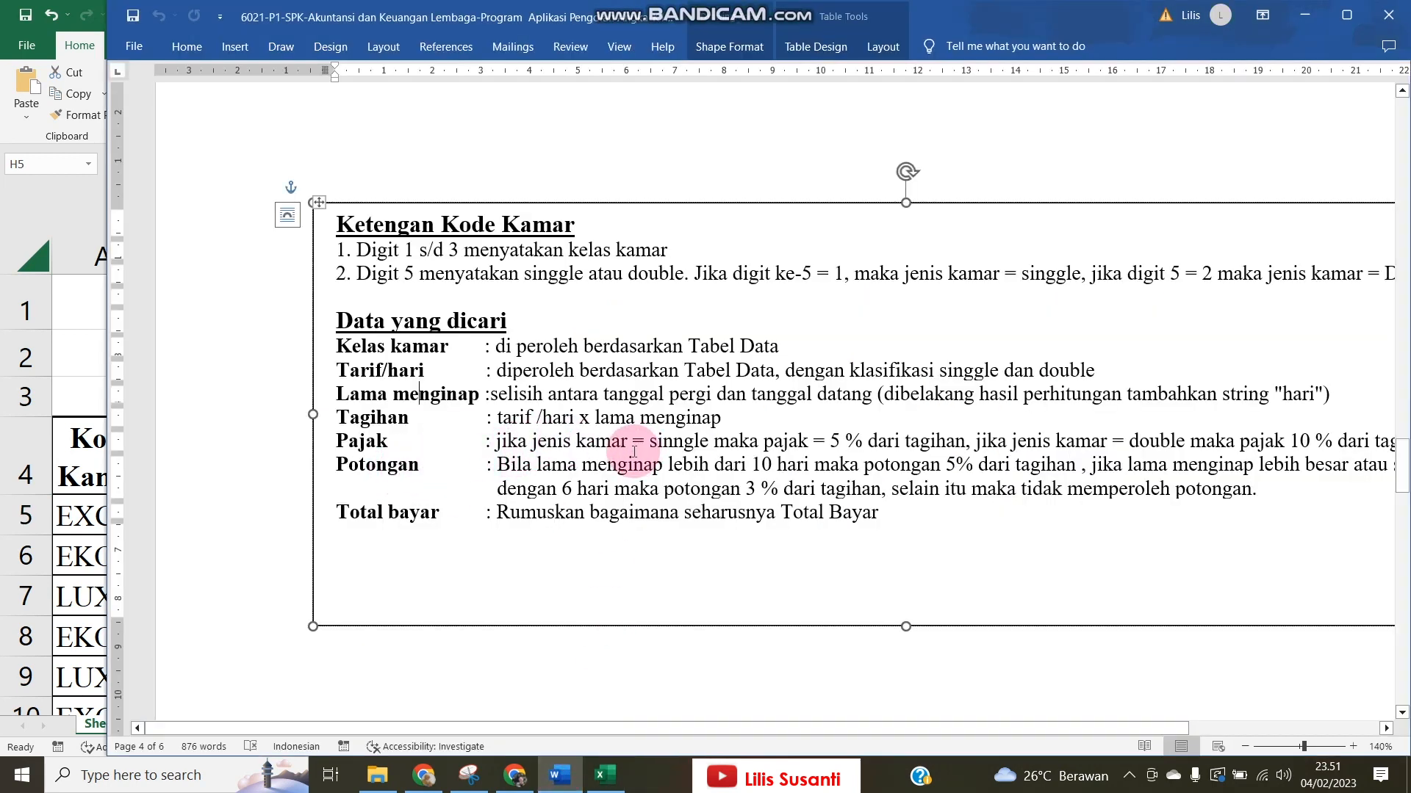
{"action": "left_click_drag", "start_coordinate": [109, 438], "coordinate": [23, 435]}
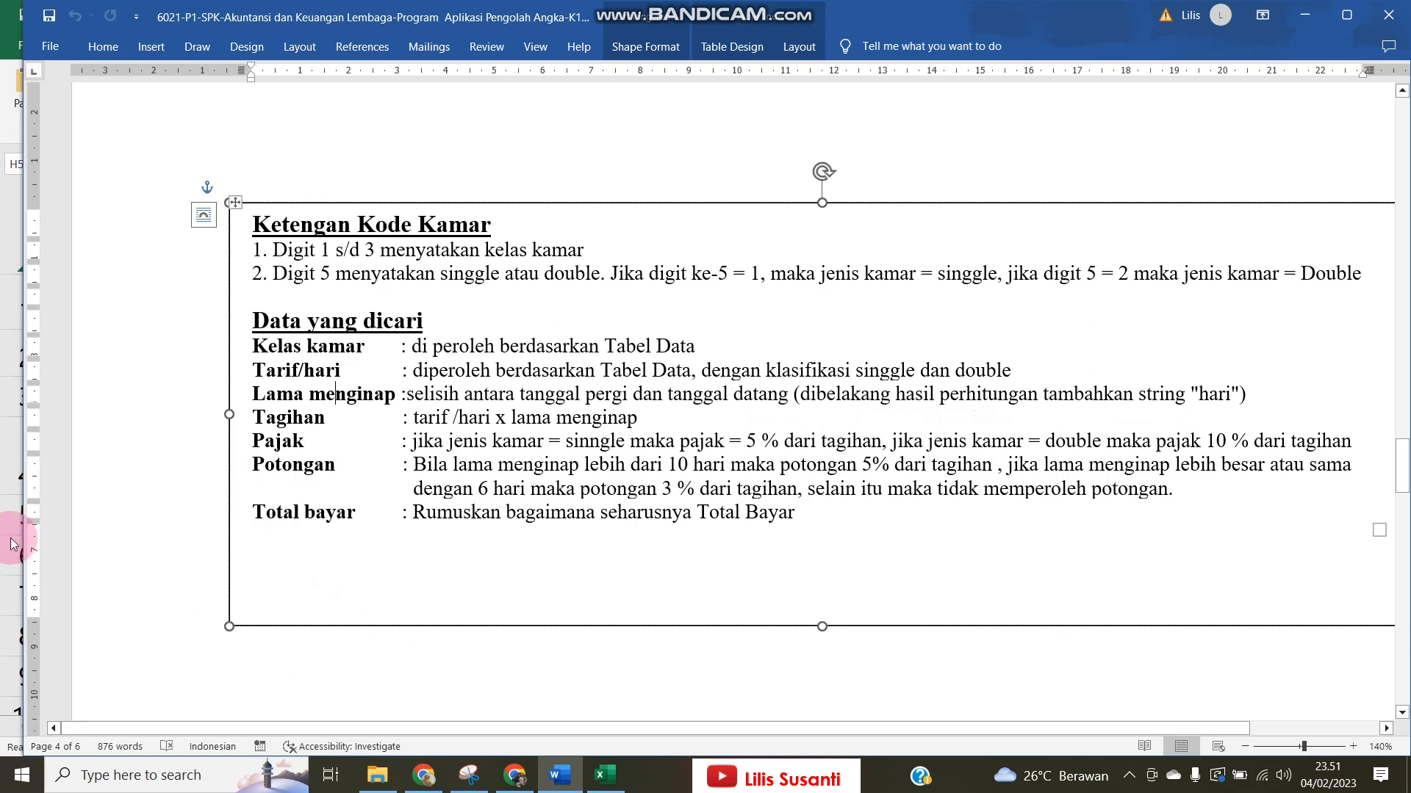
{"action": "key", "text": "alt+Tab"}
{"action": "left_click", "coordinate": [1249, 551]}
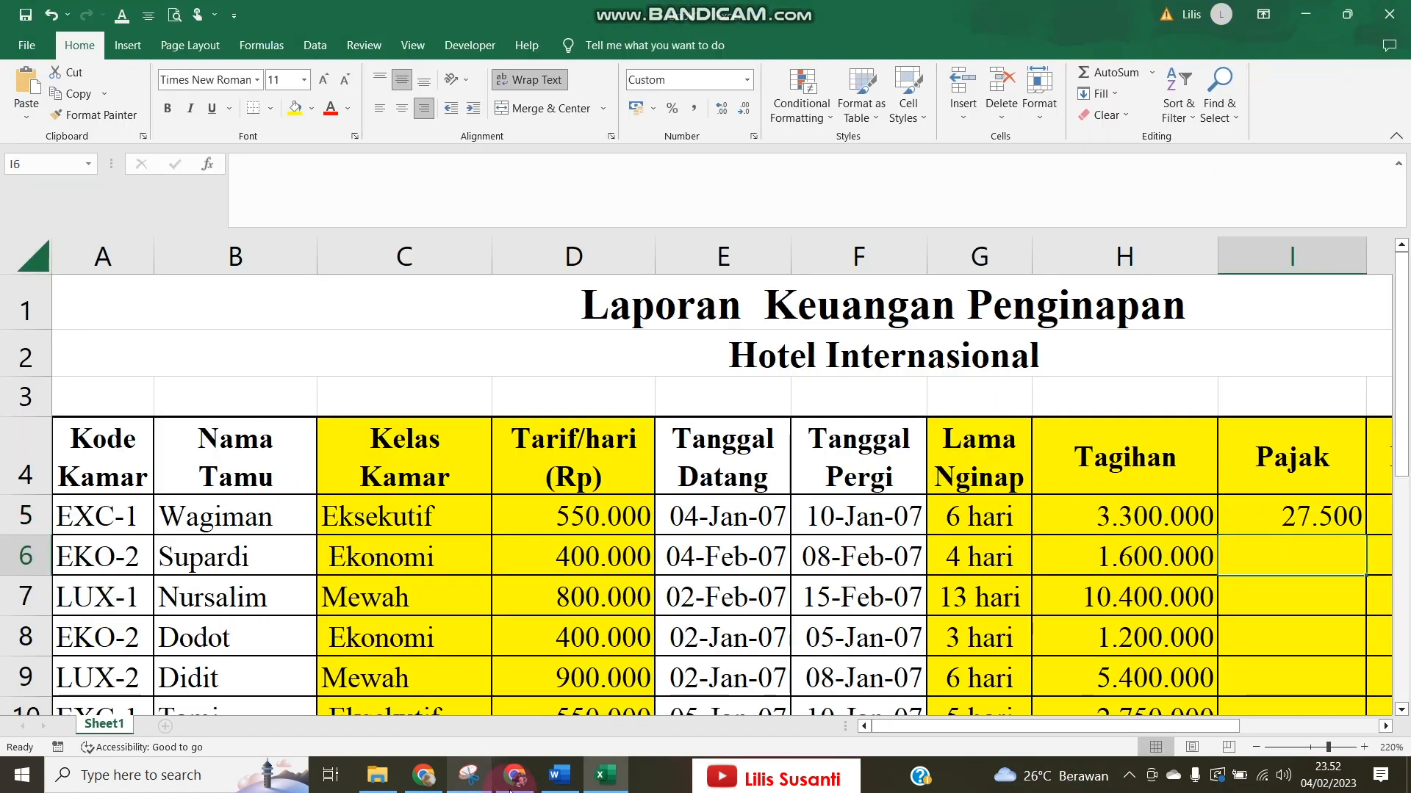
{"action": "left_click", "coordinate": [560, 775]}
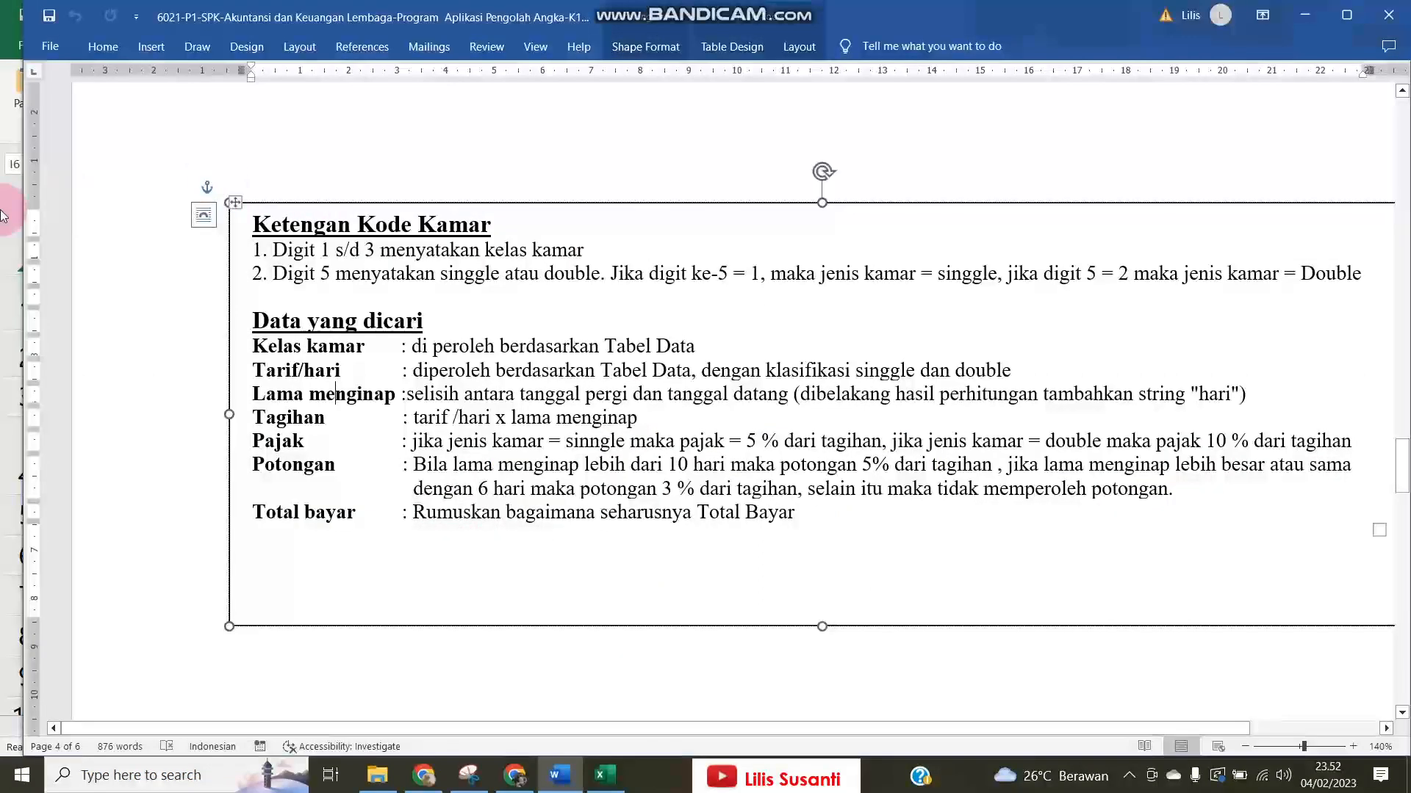
{"action": "left_click_drag", "start_coordinate": [21, 210], "coordinate": [304, 183]}
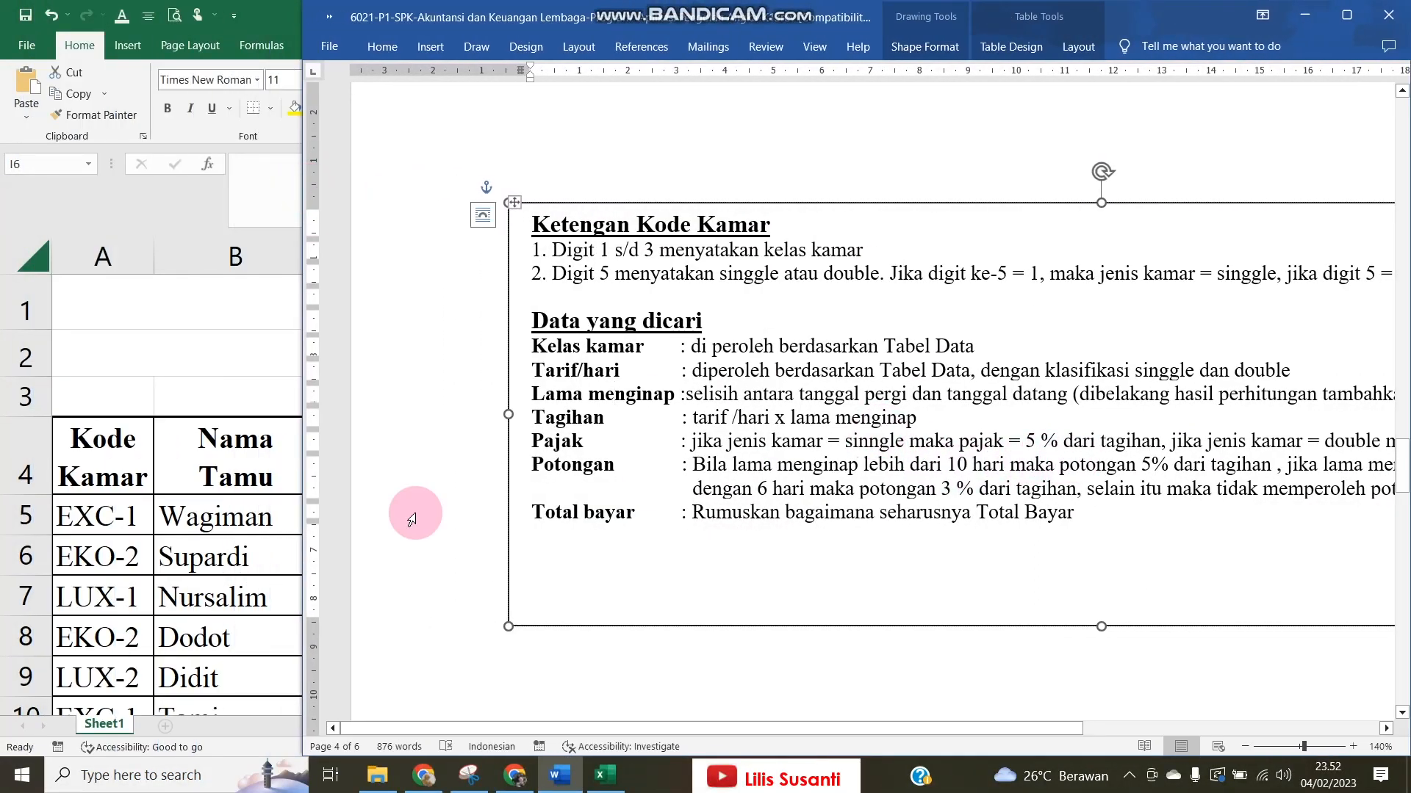
{"action": "left_click", "coordinate": [183, 551]}
Begin the Pajak formula in I6 with a test of the room code's last character, =IF(RIGHT(A6;1)="1";.
{"action": "left_click", "coordinate": [1269, 560]}
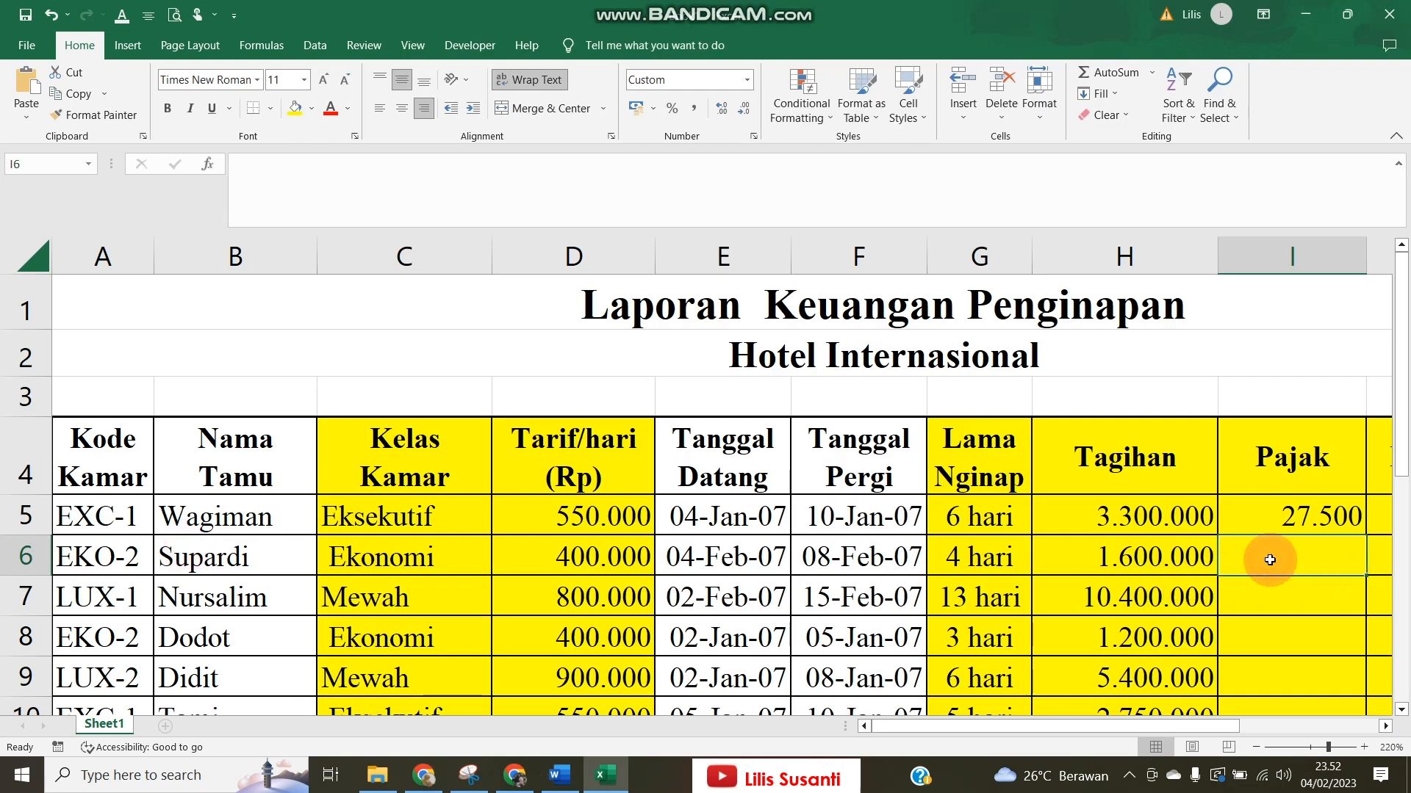
{"action": "type", "text": "="}
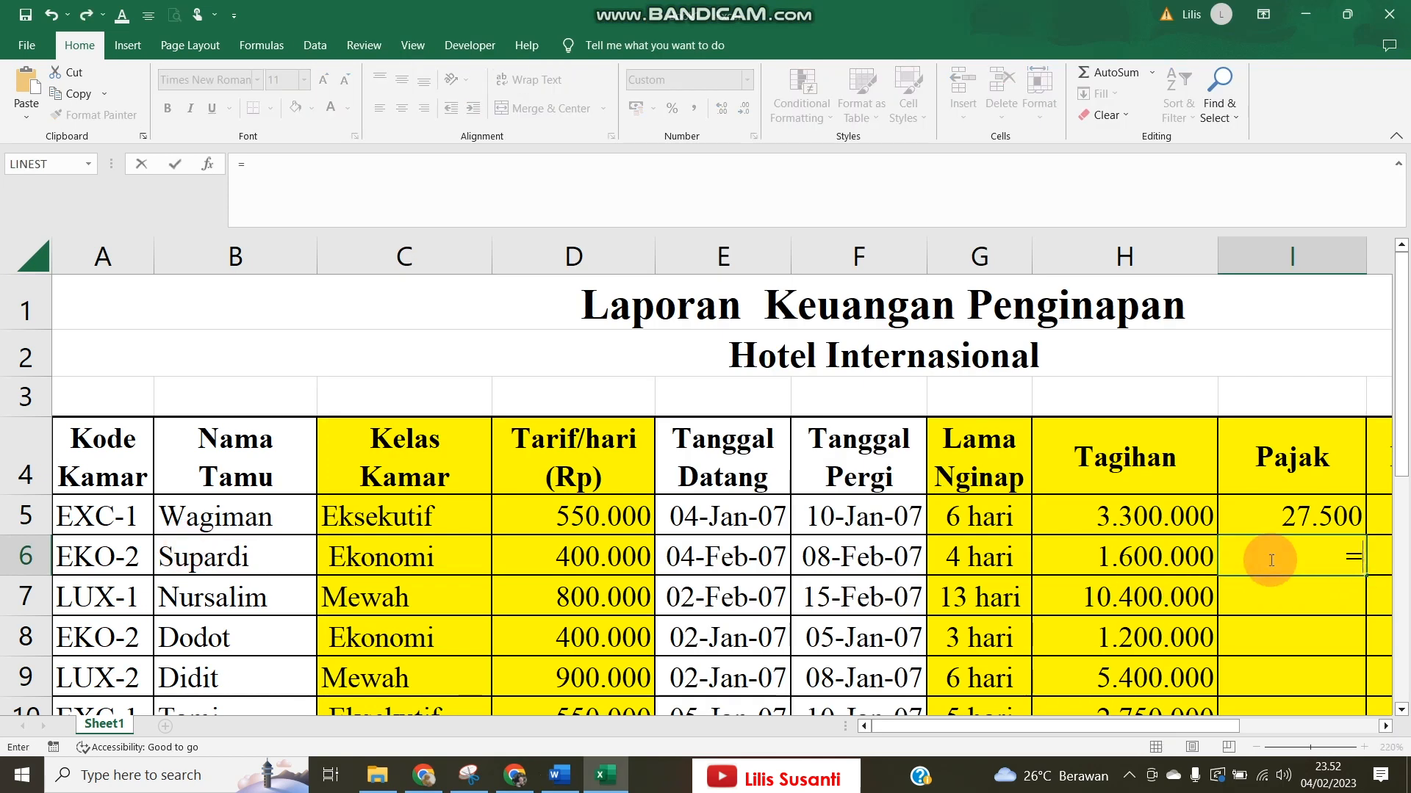
{"action": "type", "text": "if"}
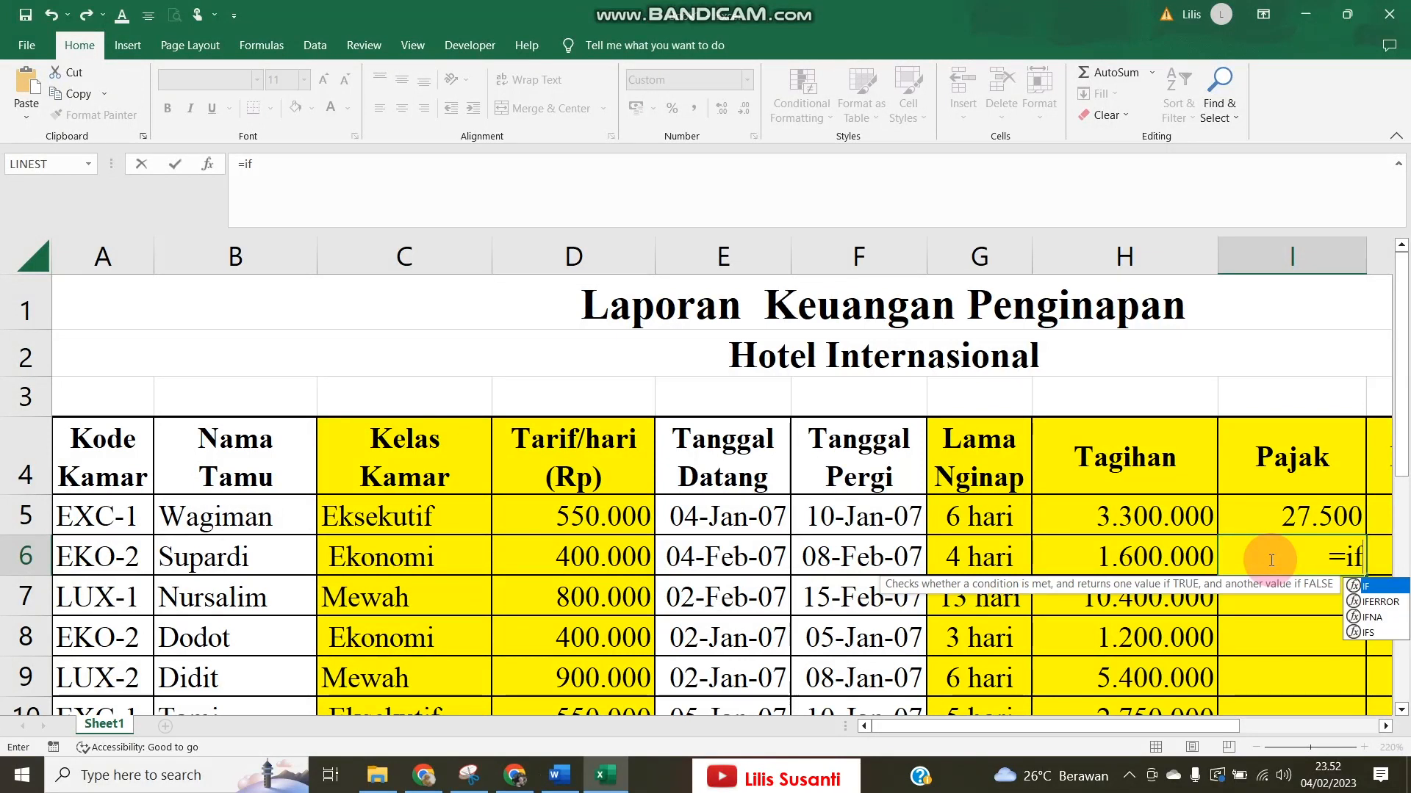
{"action": "type", "text": "("}
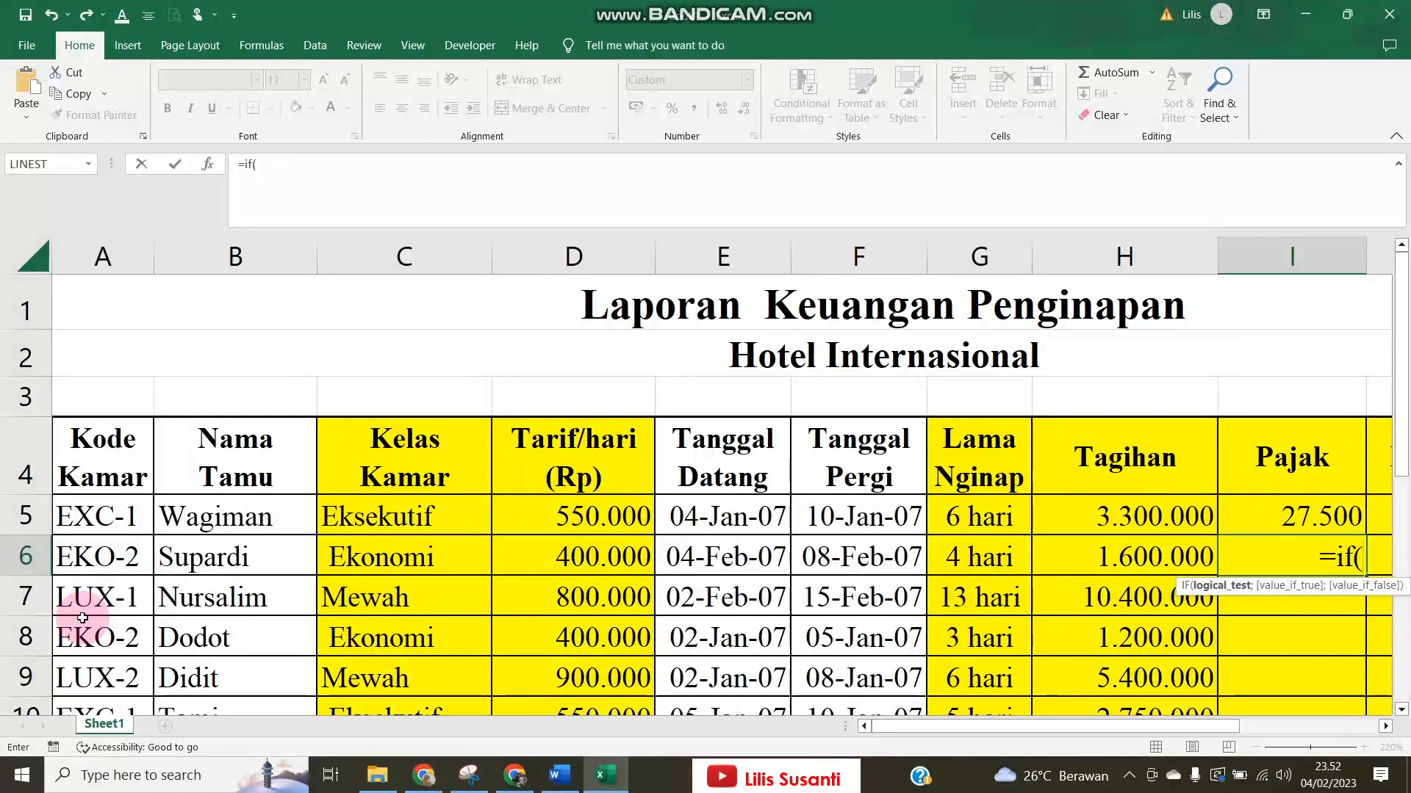
{"action": "type", "text": "right"}
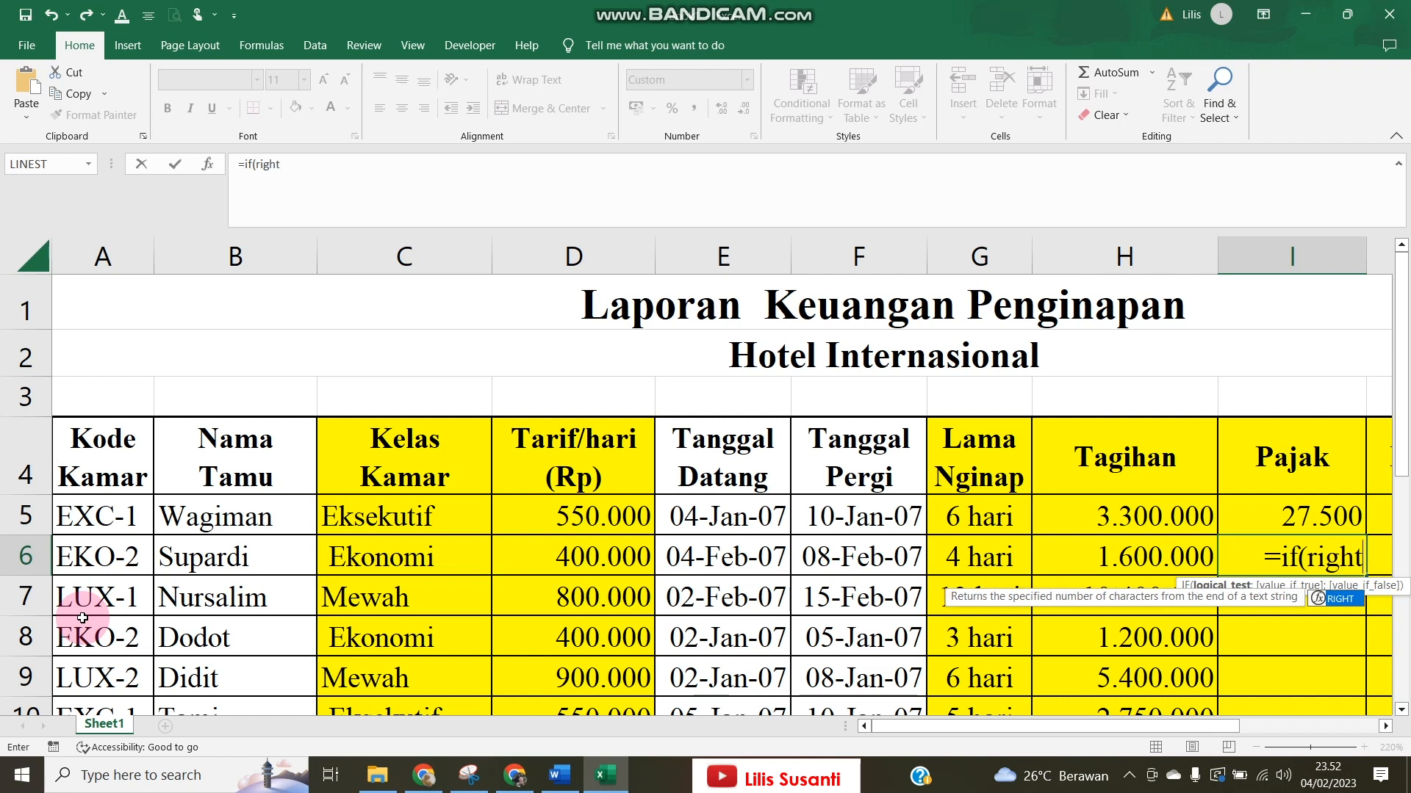
{"action": "type", "text": "("}
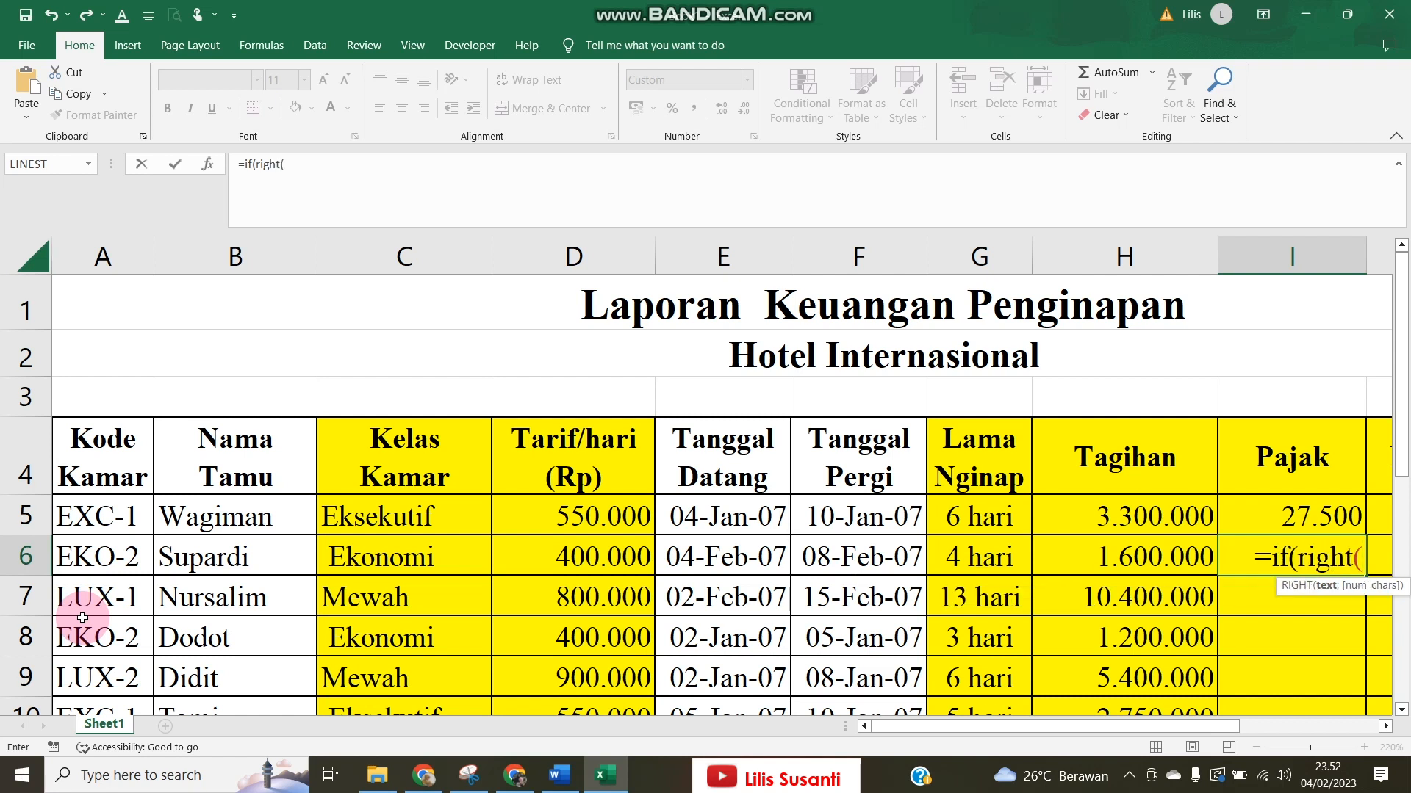
{"action": "left_click", "coordinate": [94, 555]}
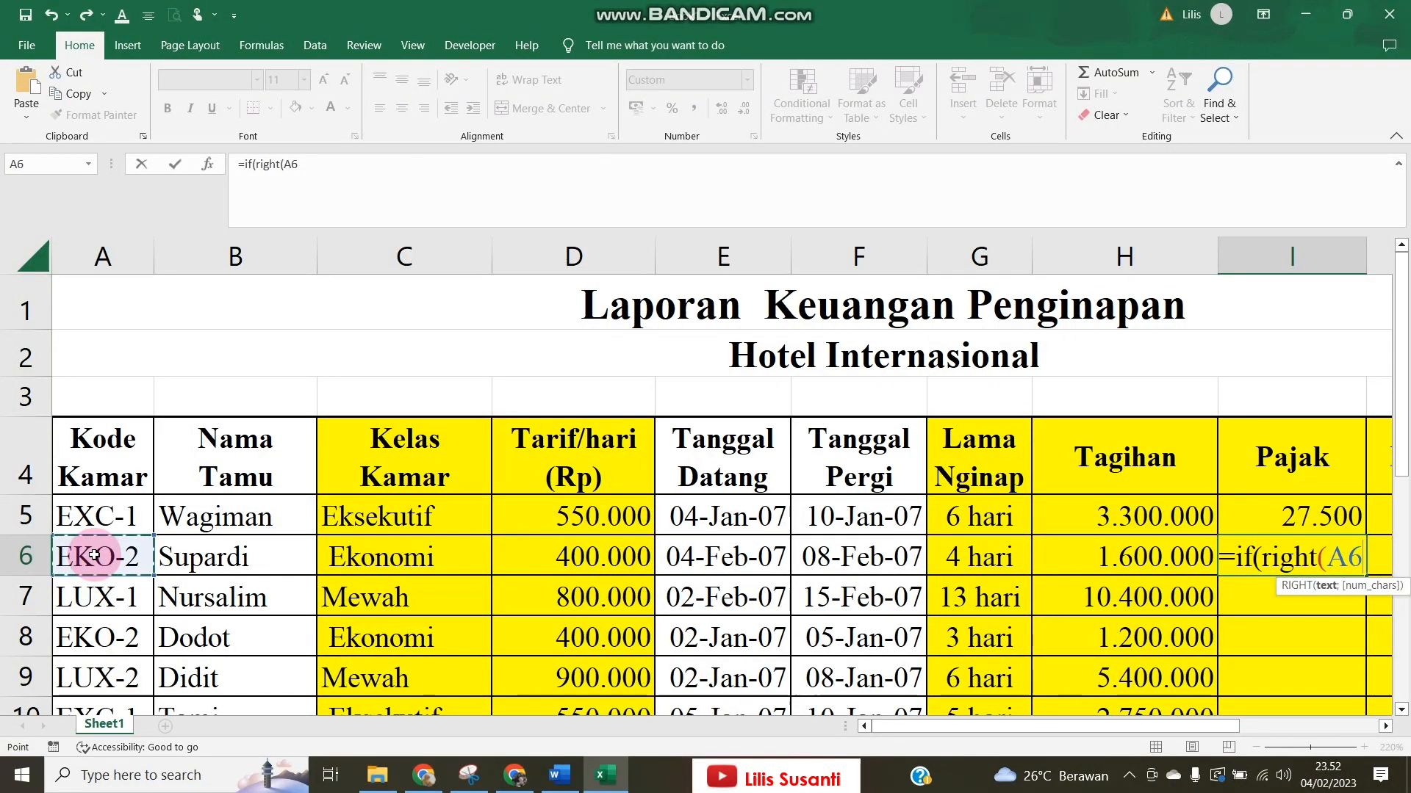
{"action": "type", "text": ";1"}
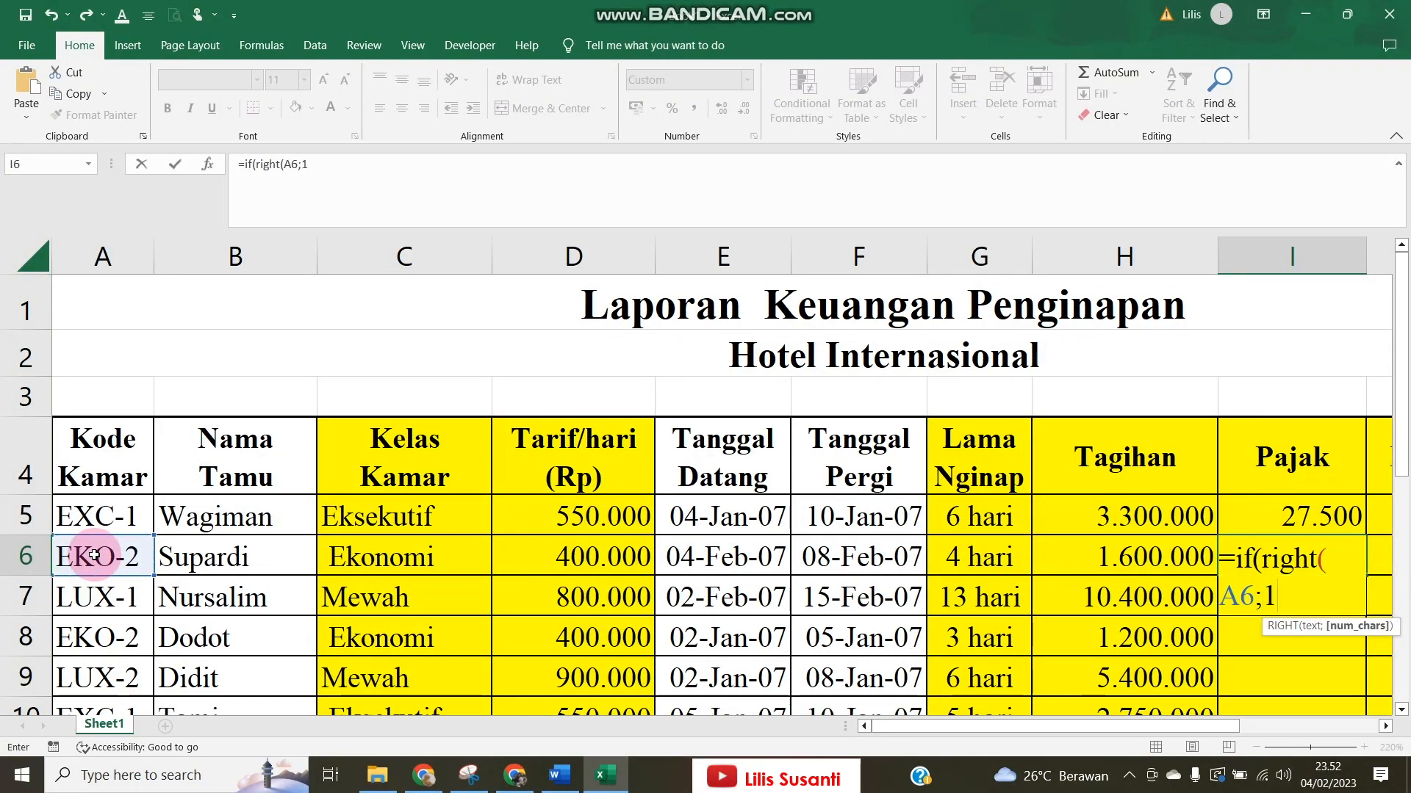
{"action": "type", "text": ")"}
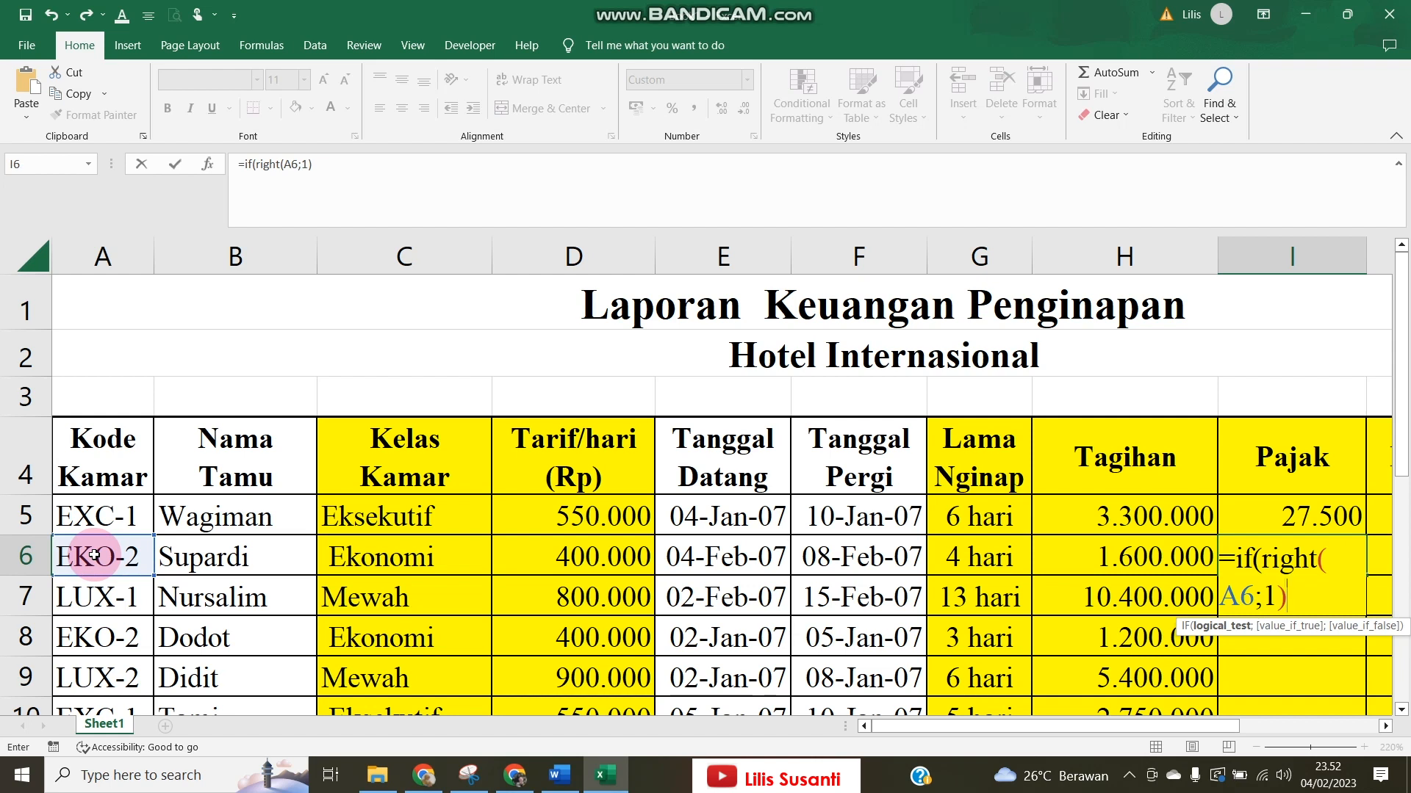
{"action": "type", "text": "=\"1\";"}
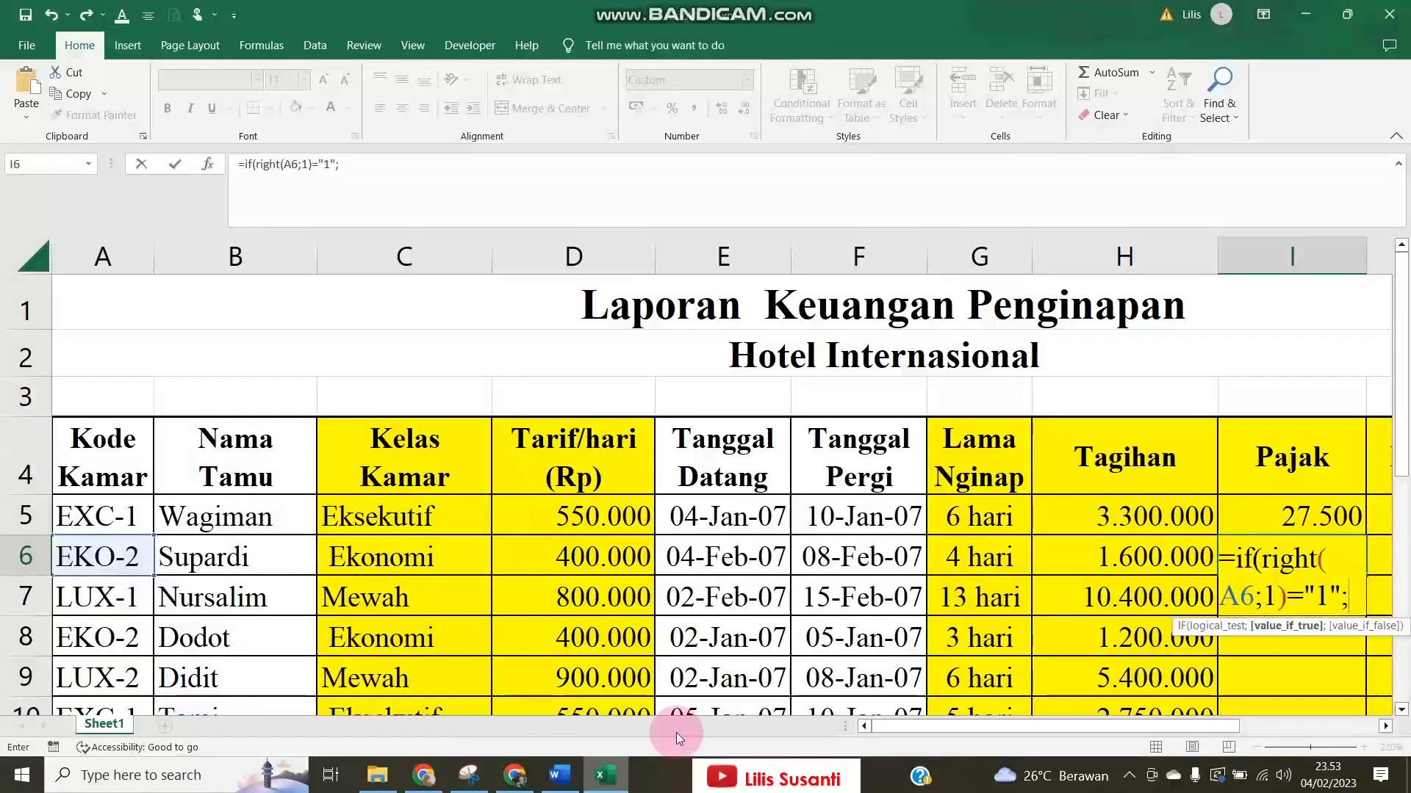
Extend the I6 formula with H6*5% as the true result and H6*10% as the false result.
{"action": "left_click_drag", "start_coordinate": [892, 731], "coordinate": [980, 725]}
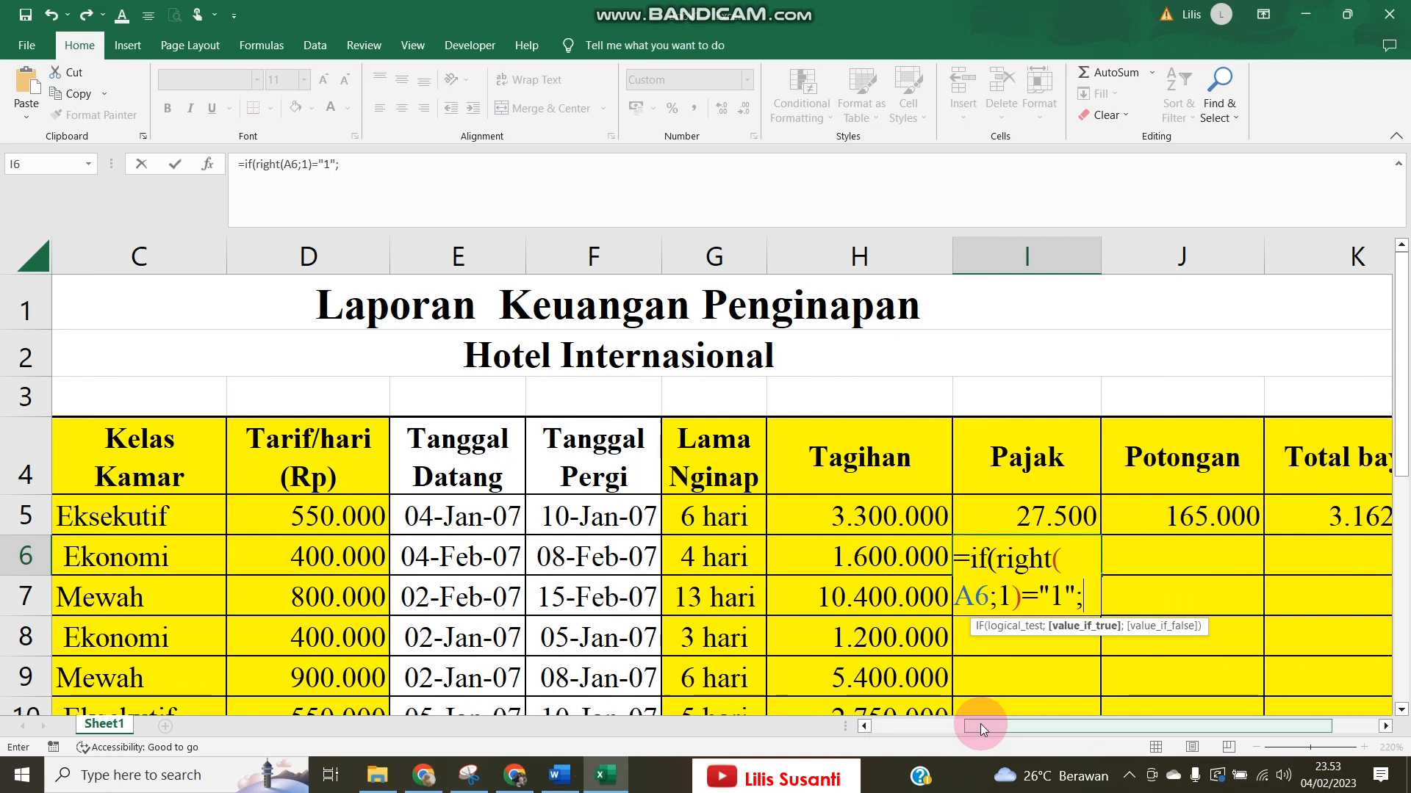
{"action": "left_click", "coordinate": [875, 556]}
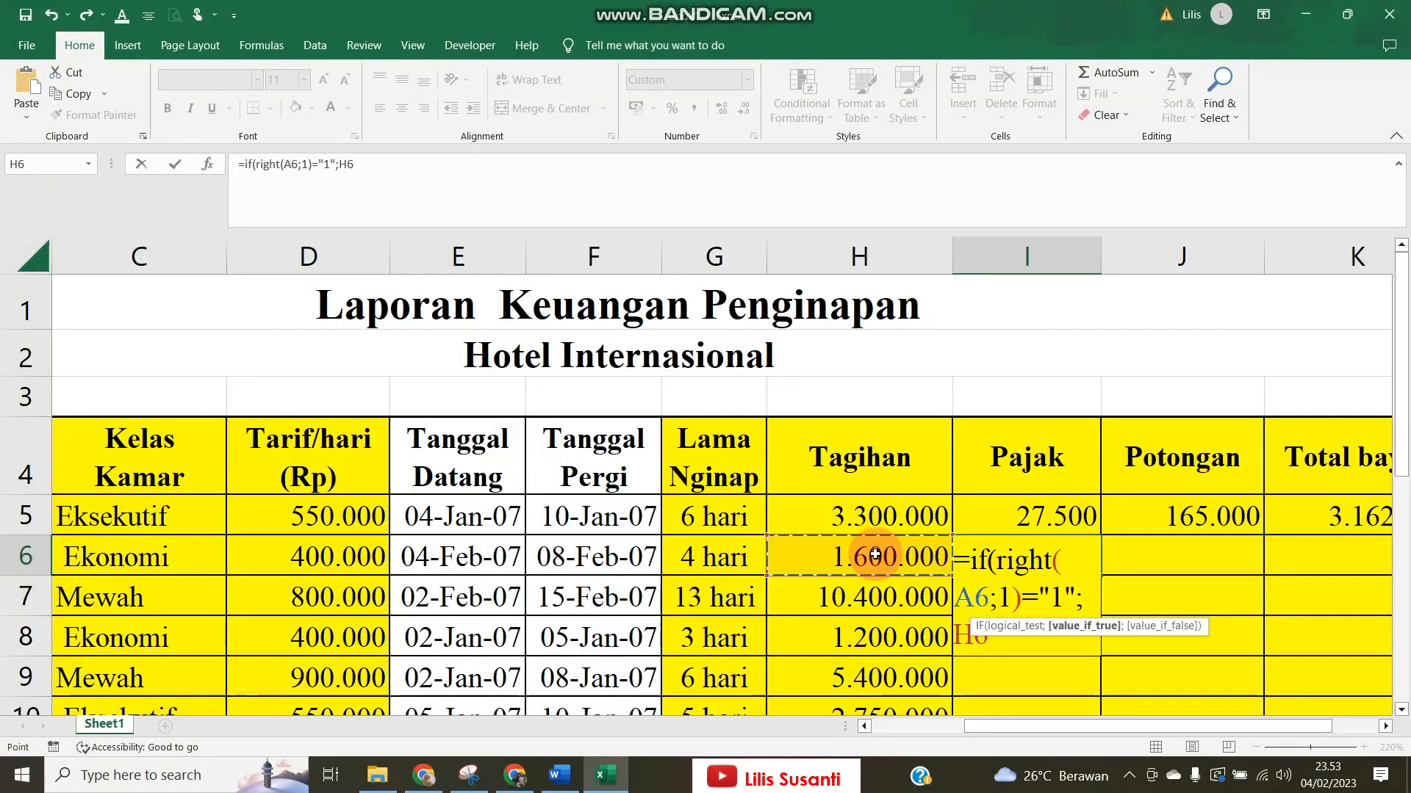
{"action": "type", "text": "*5%"}
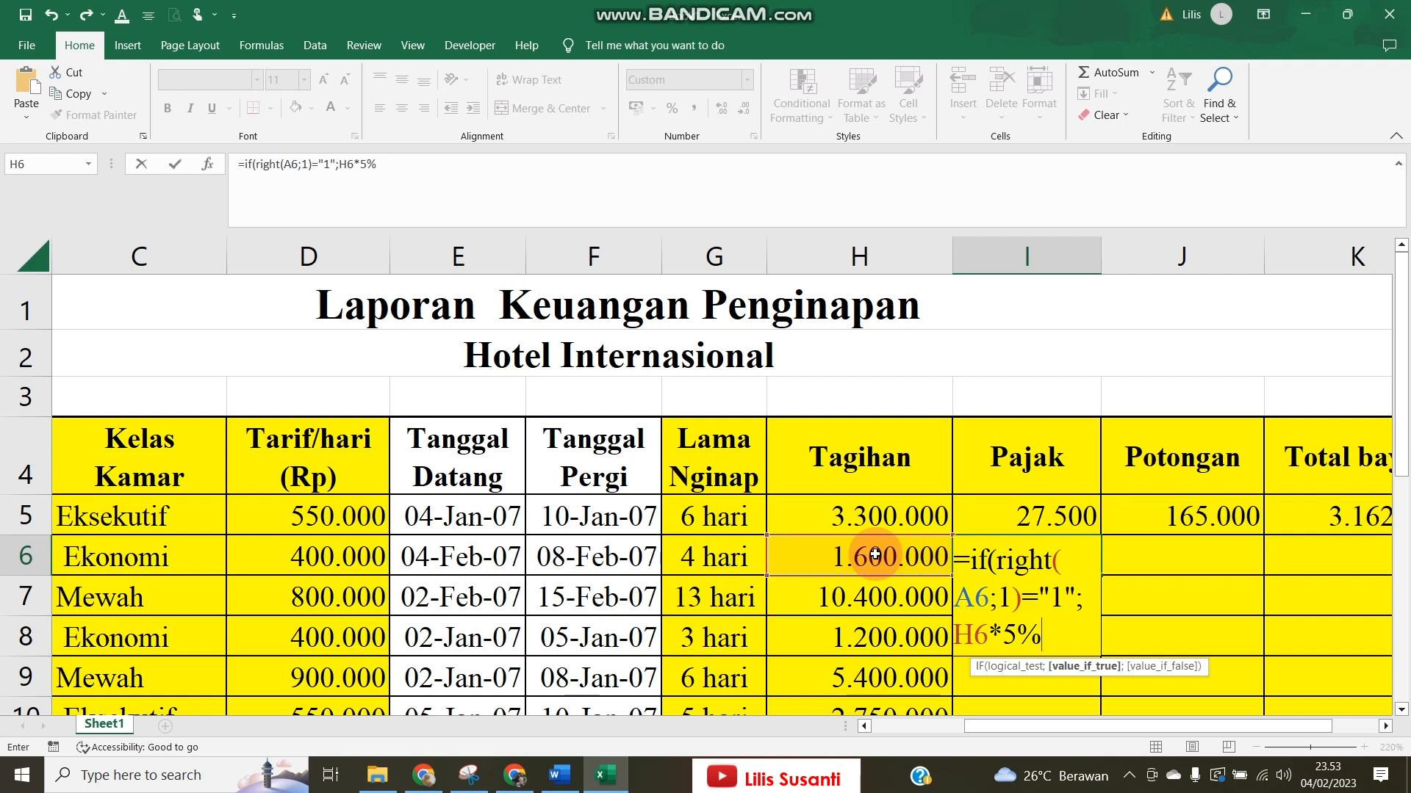
{"action": "type", "text": ";"}
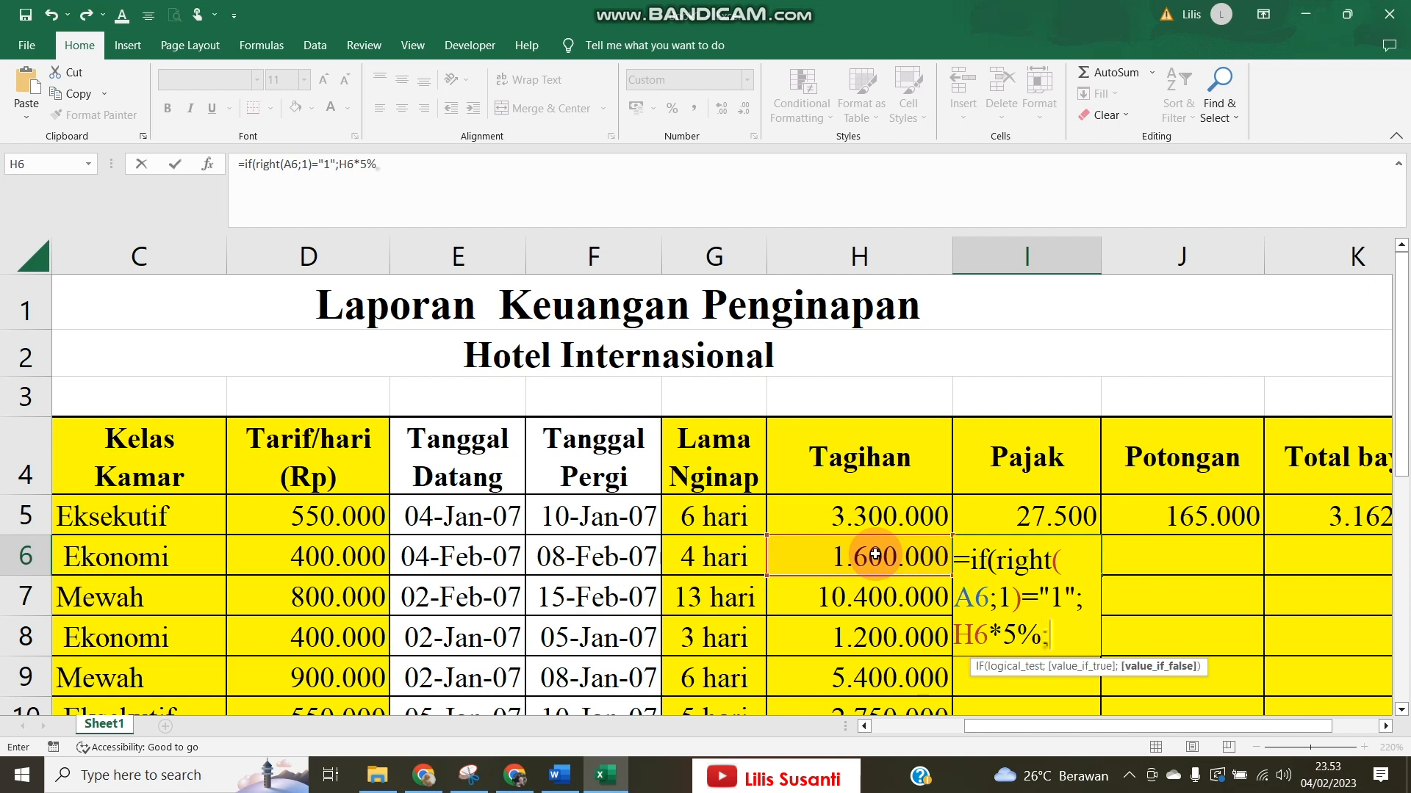
{"action": "left_click", "coordinate": [878, 554]}
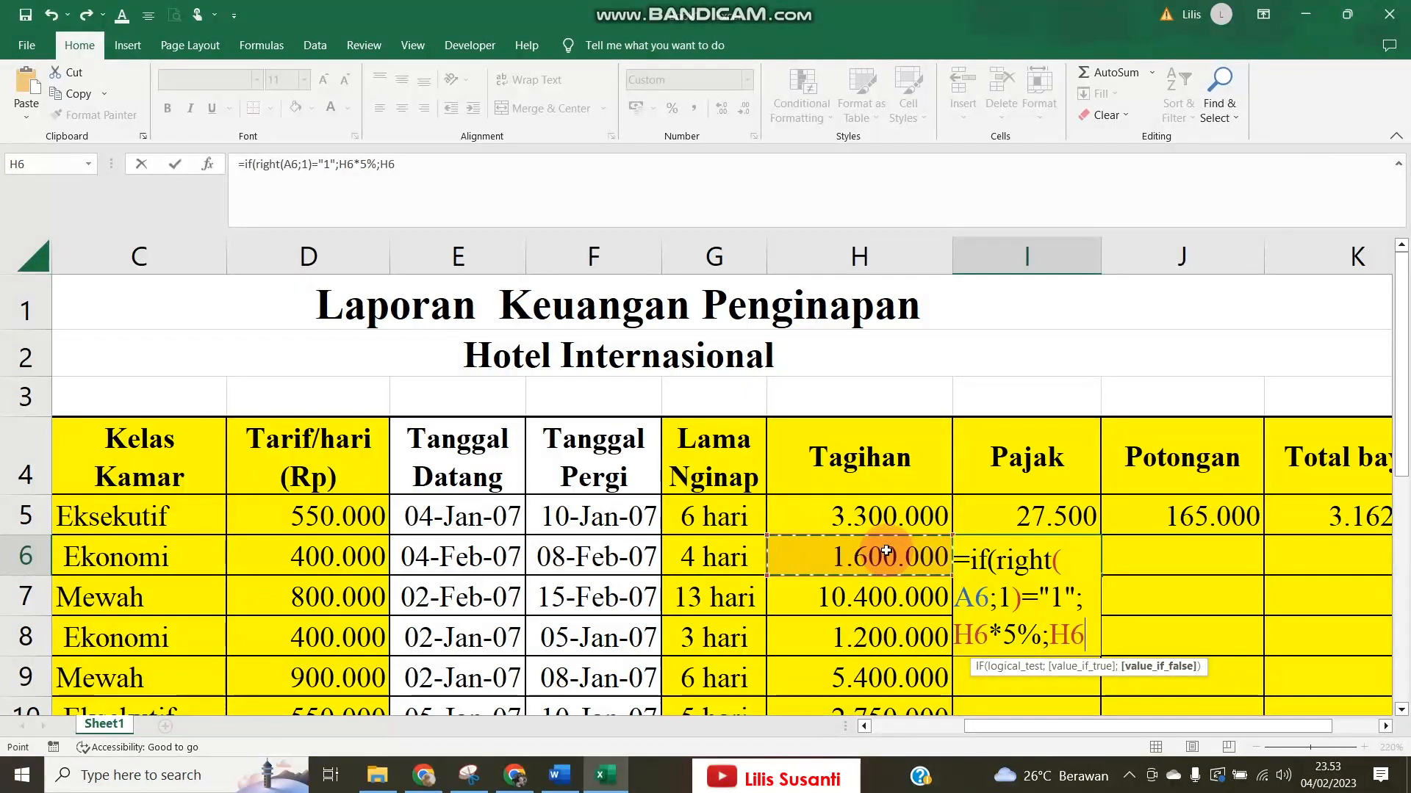
{"action": "type", "text": "*"}
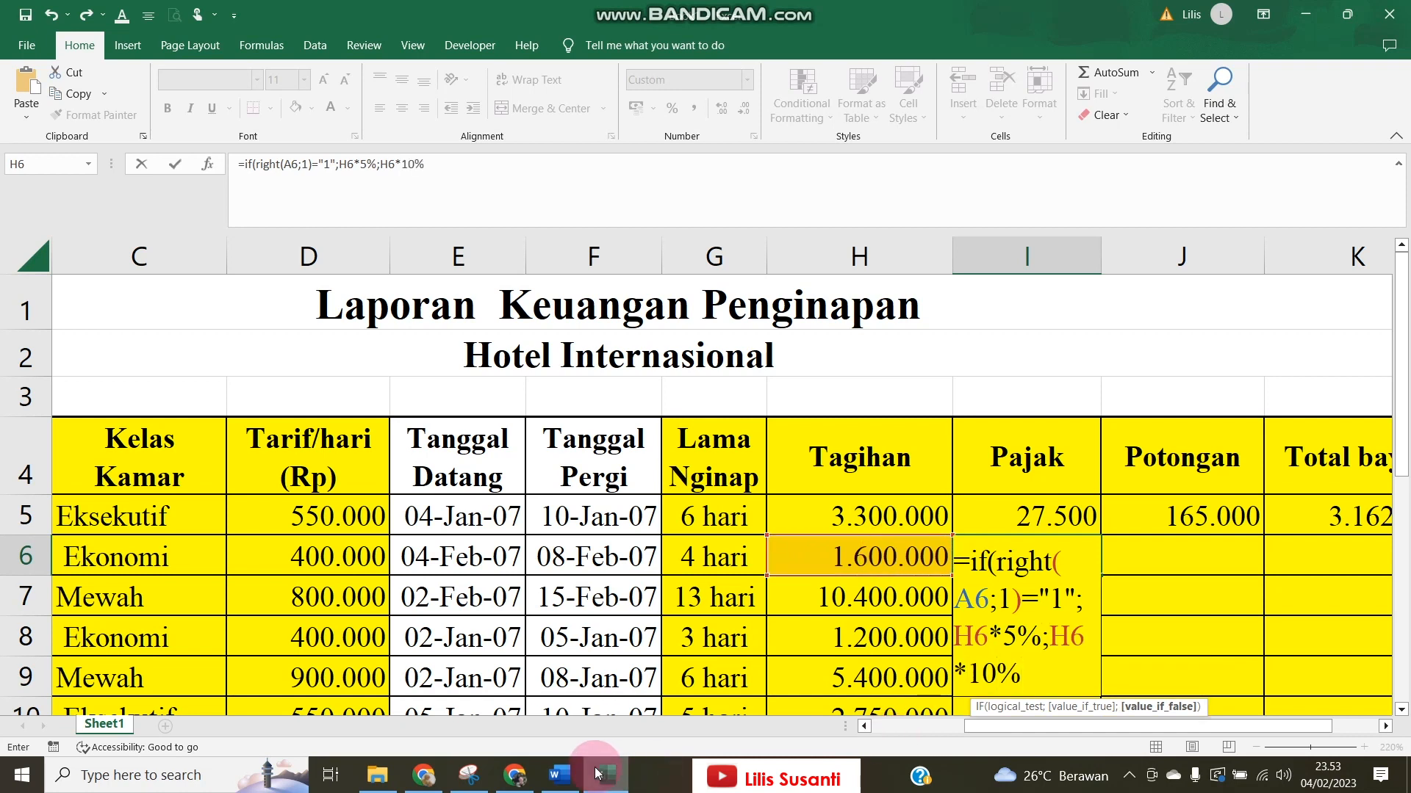
Recheck the Pajak rule in the Word instructions and complete the I6 formula as =IF(RIGHT(A6;1)="1";H6*5%;H6*10%).
{"action": "left_click", "coordinate": [560, 775]}
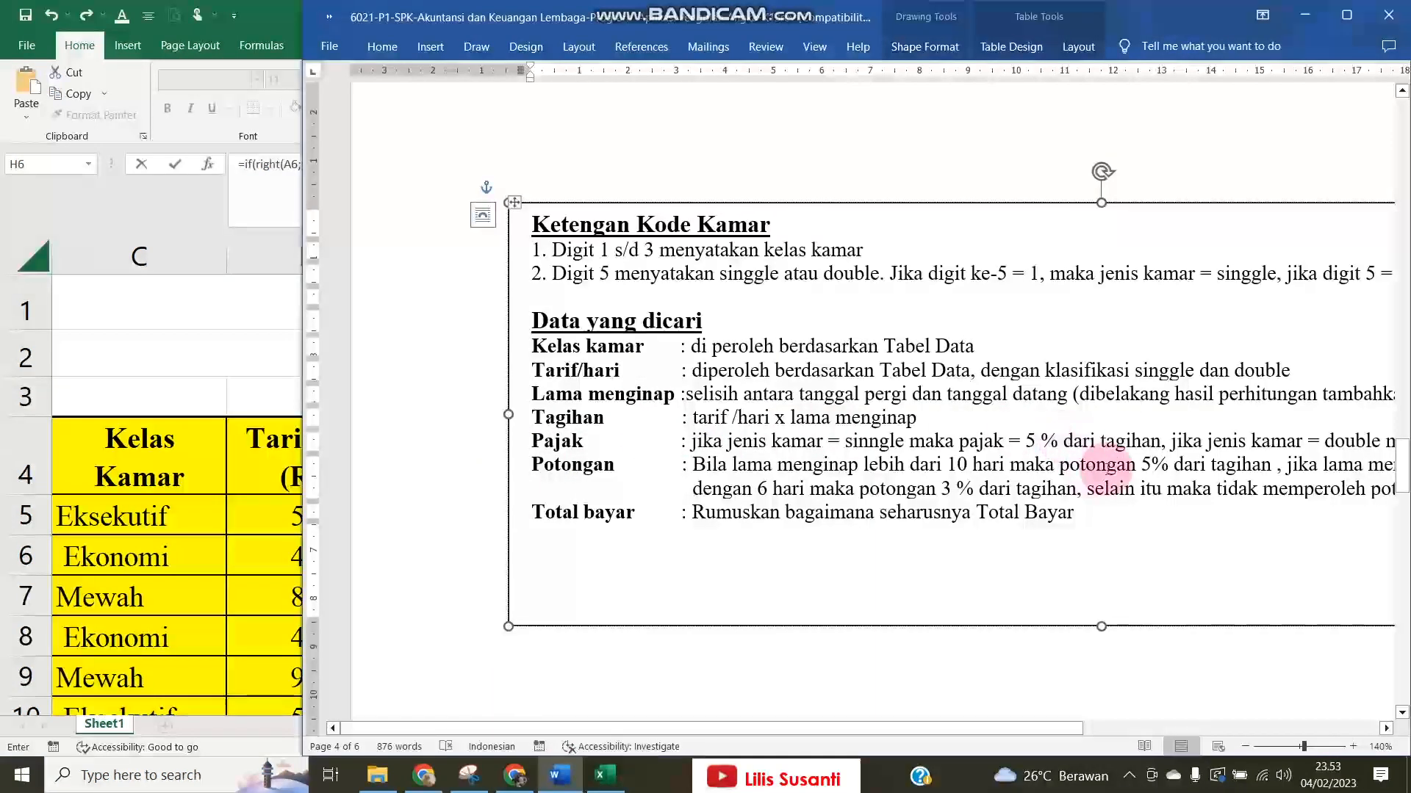
{"action": "left_click_drag", "start_coordinate": [301, 374], "coordinate": [8, 312]}
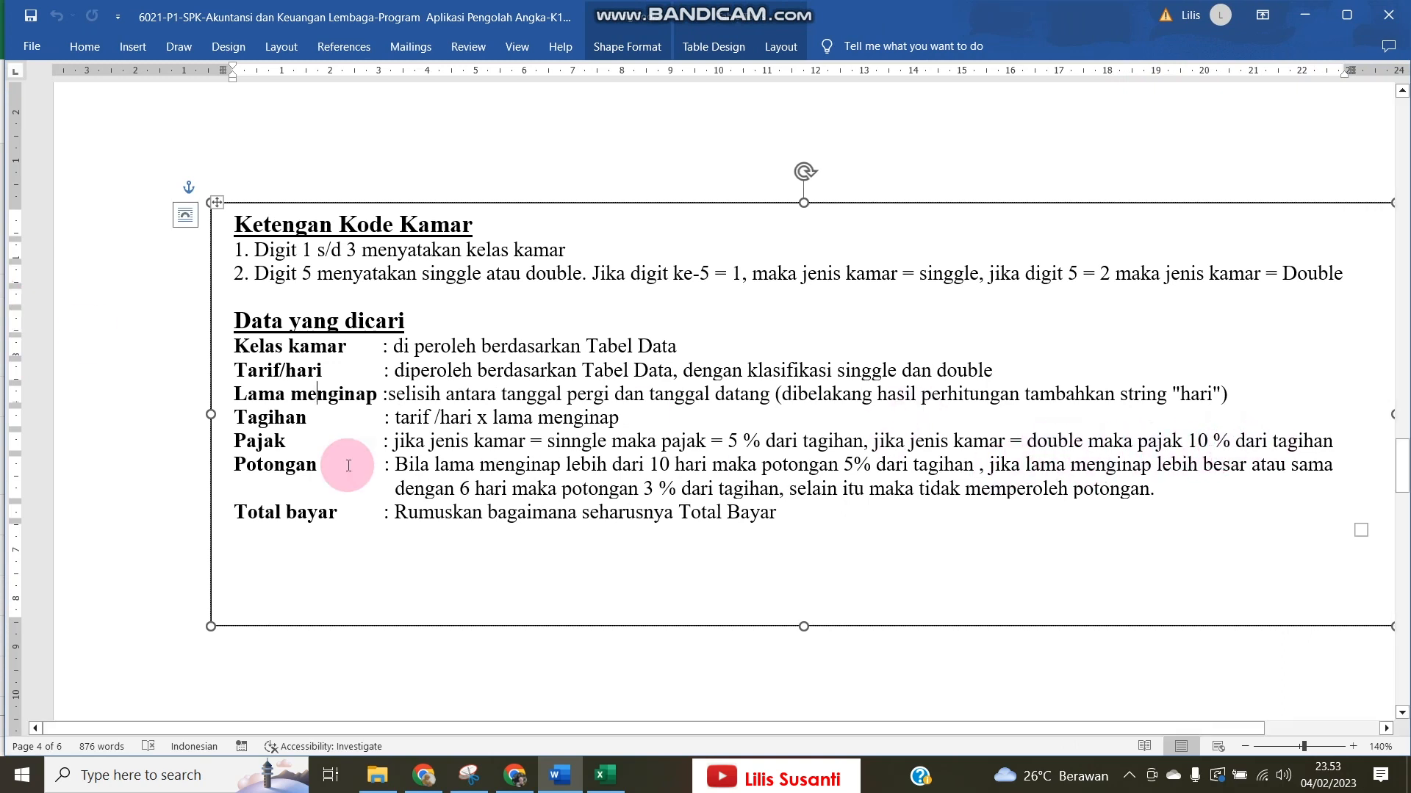
{"action": "left_click_drag", "start_coordinate": [3, 1], "coordinate": [311, 0]}
{"action": "left_click", "coordinate": [228, 410]}
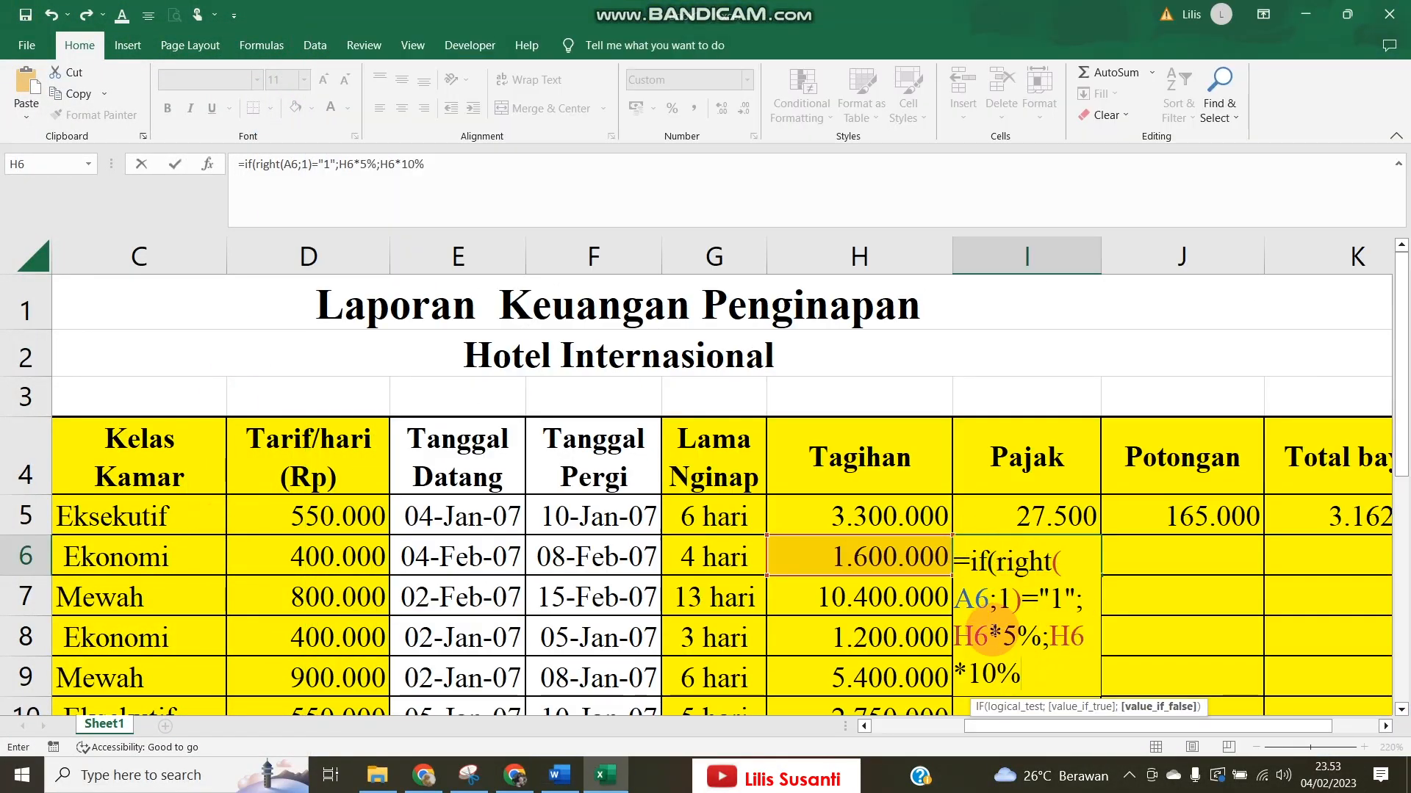
{"action": "left_click", "coordinate": [988, 637]}
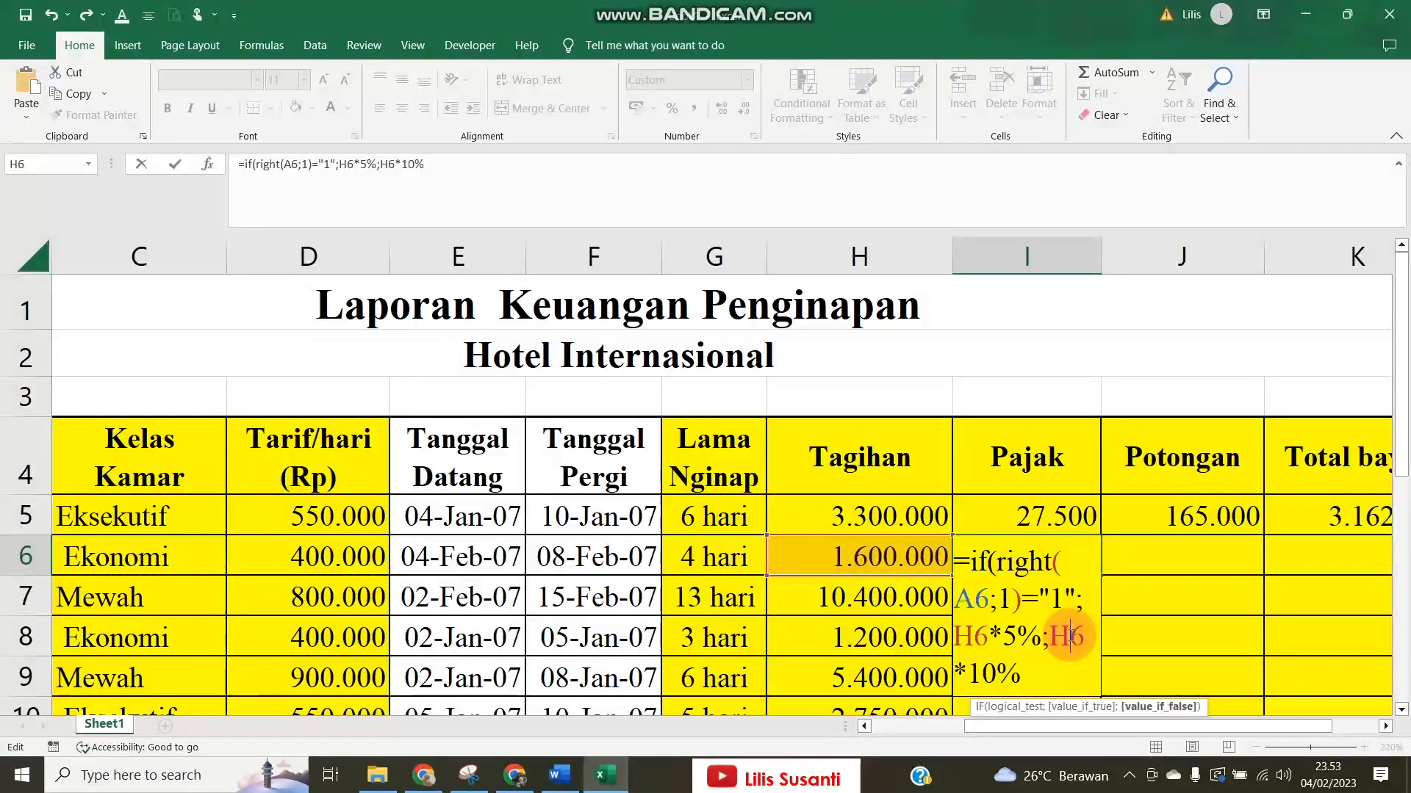
{"action": "left_click", "coordinate": [1073, 639]}
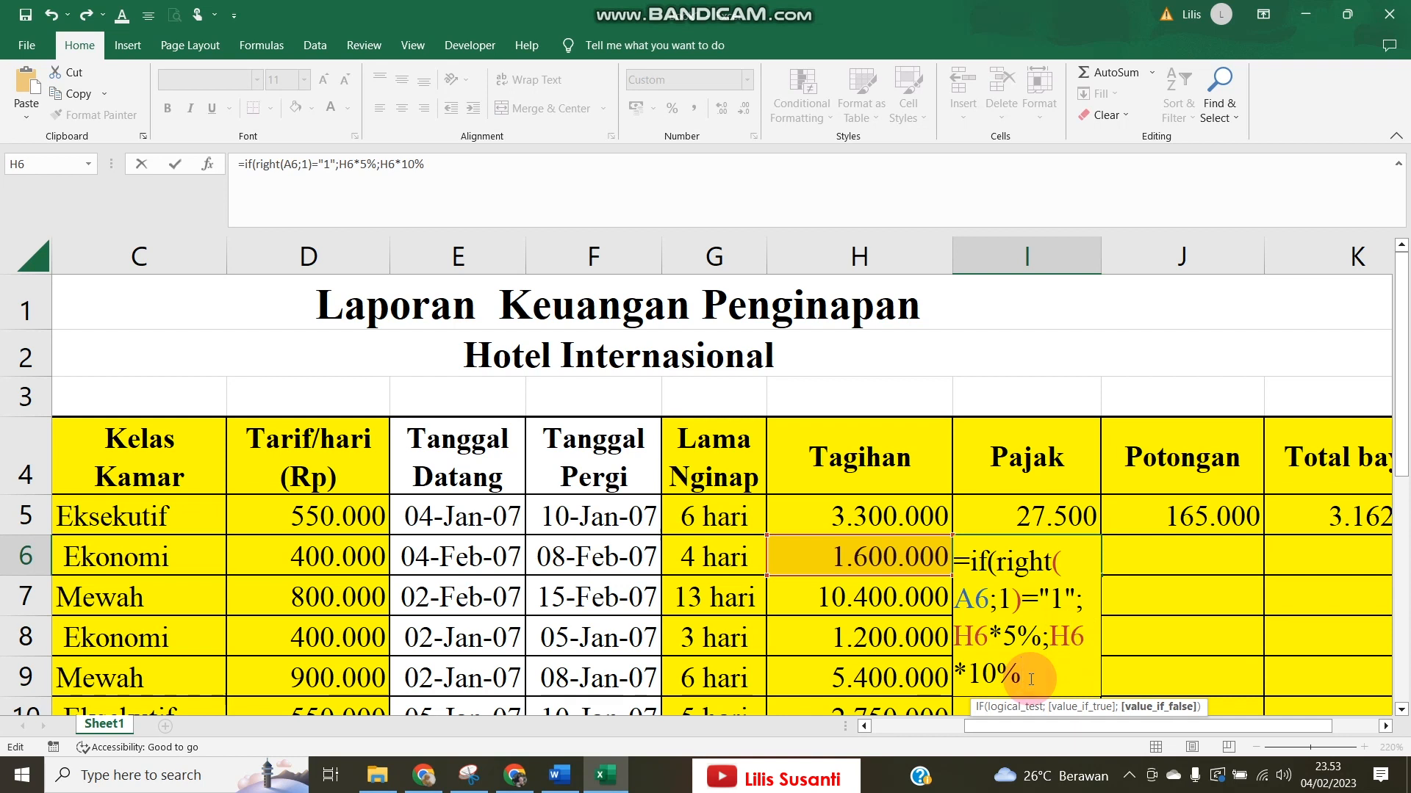
{"action": "type", "text": ")"}
{"action": "key", "text": "Return"}
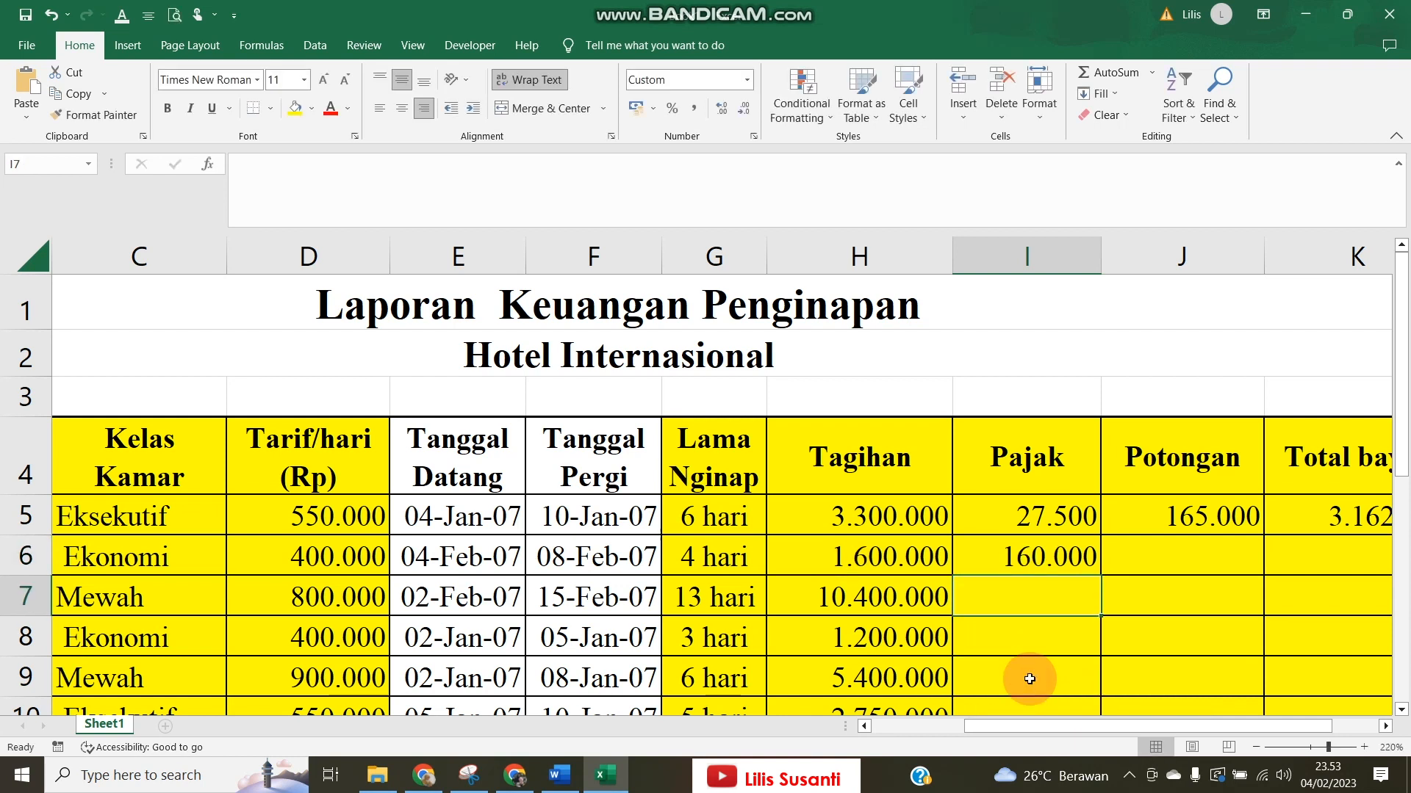
Copy the Pajak formula from I6 down to I7.
{"action": "left_click", "coordinate": [1062, 556]}
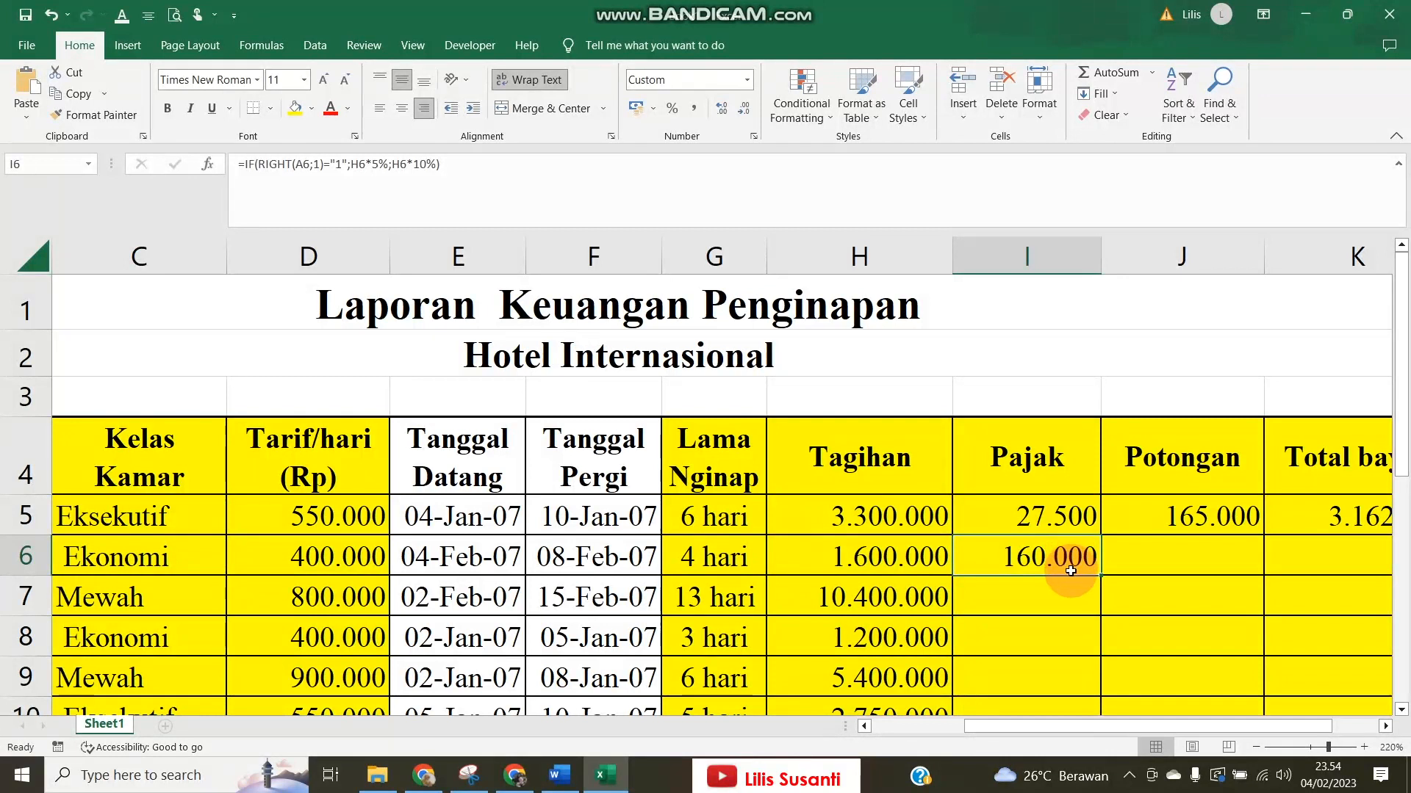
{"action": "left_click", "coordinate": [1082, 591]}
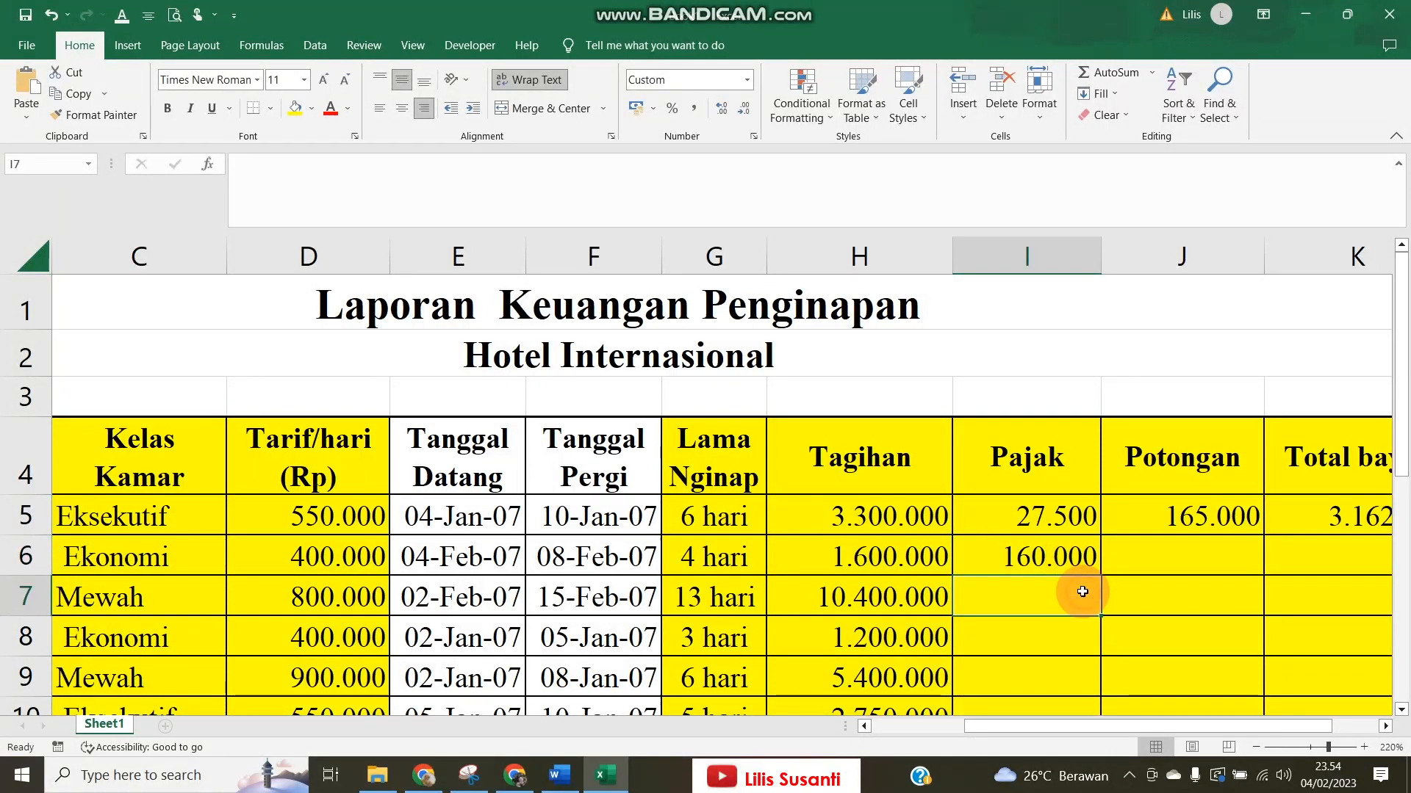
{"action": "type", "text": "="}
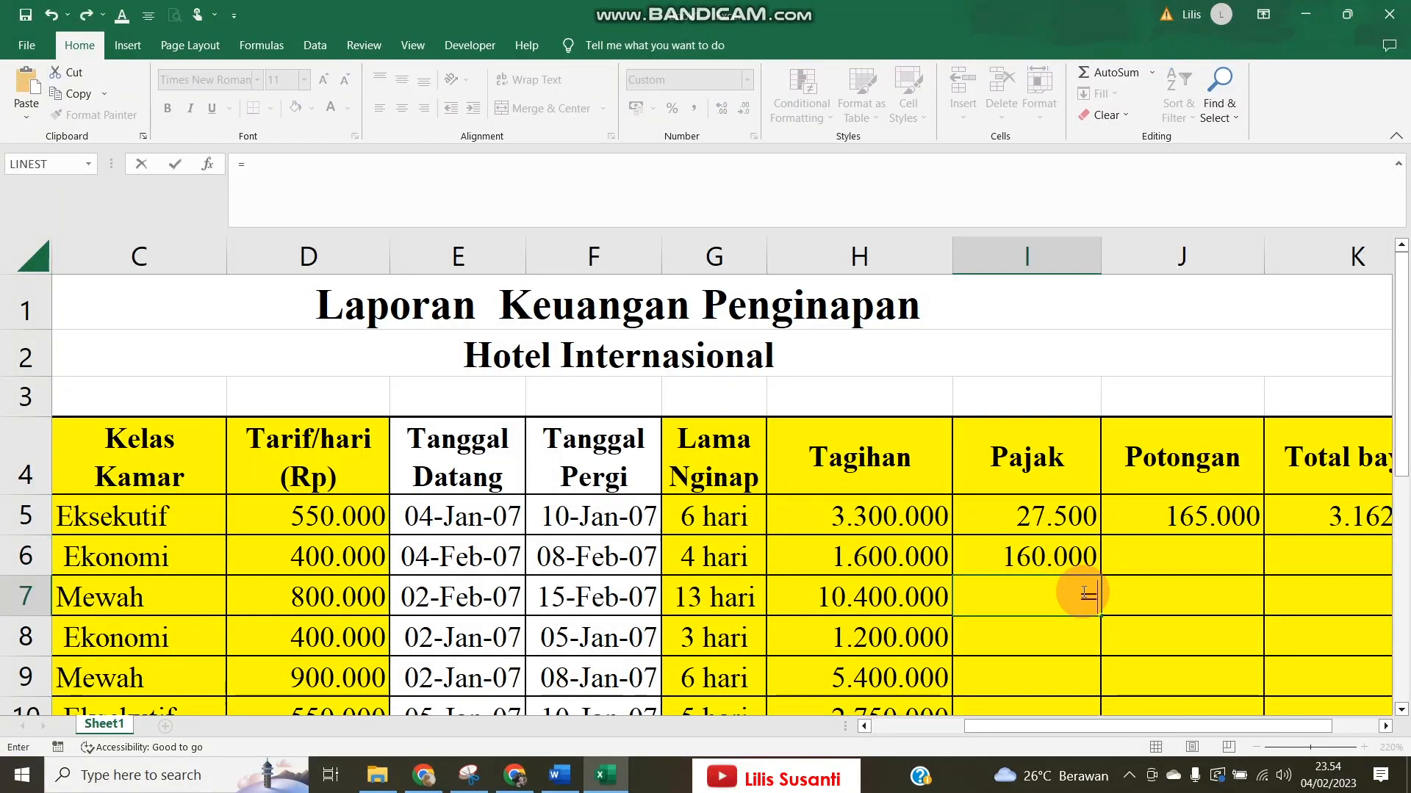
{"action": "key", "text": "BackSpace"}
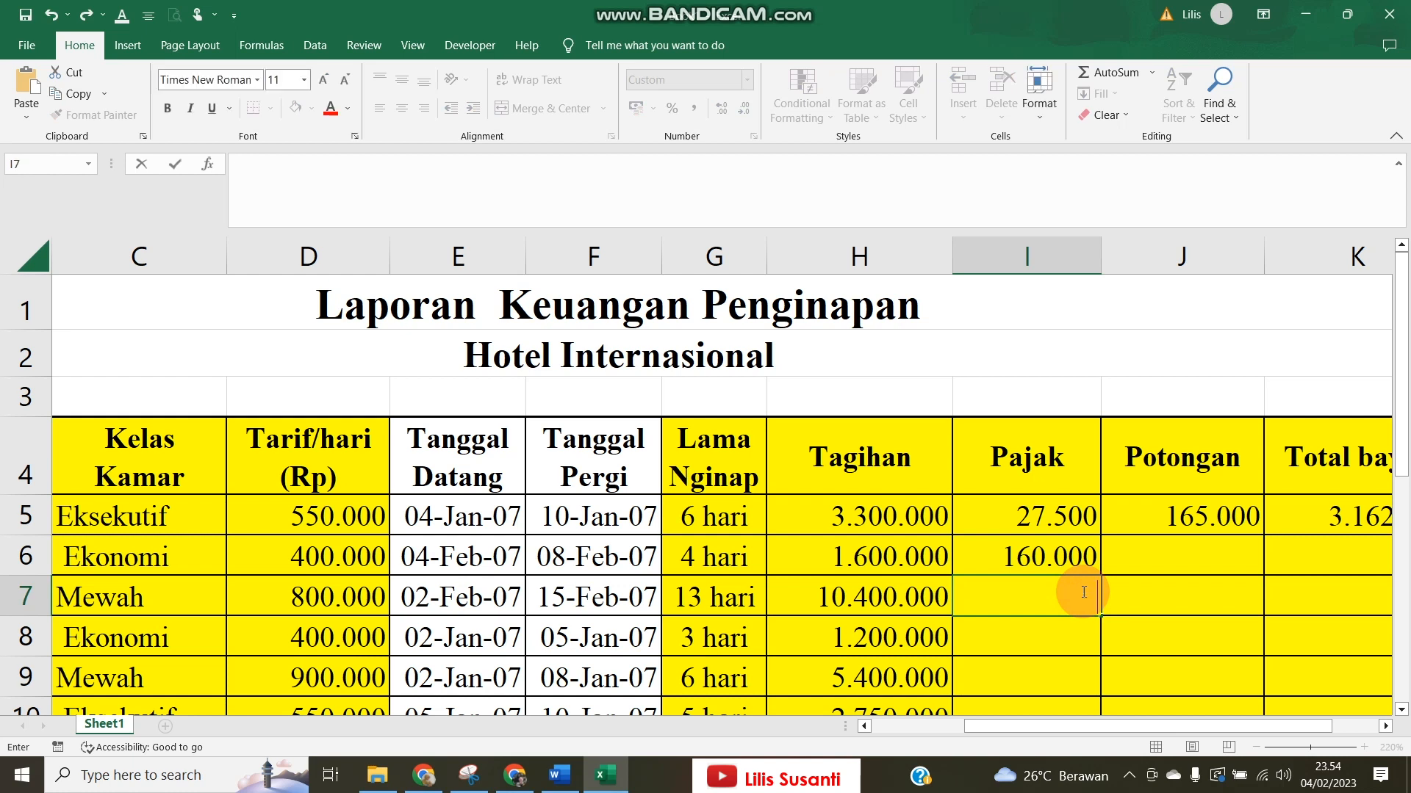
{"action": "left_click", "coordinate": [1071, 556]}
{"action": "left_click_drag", "start_coordinate": [1087, 576], "coordinate": [1054, 601]}
Replace the false result H7*10% in the I7 Pajak formula with the opening of a nested IF.
{"action": "double_click", "coordinate": [1054, 601]}
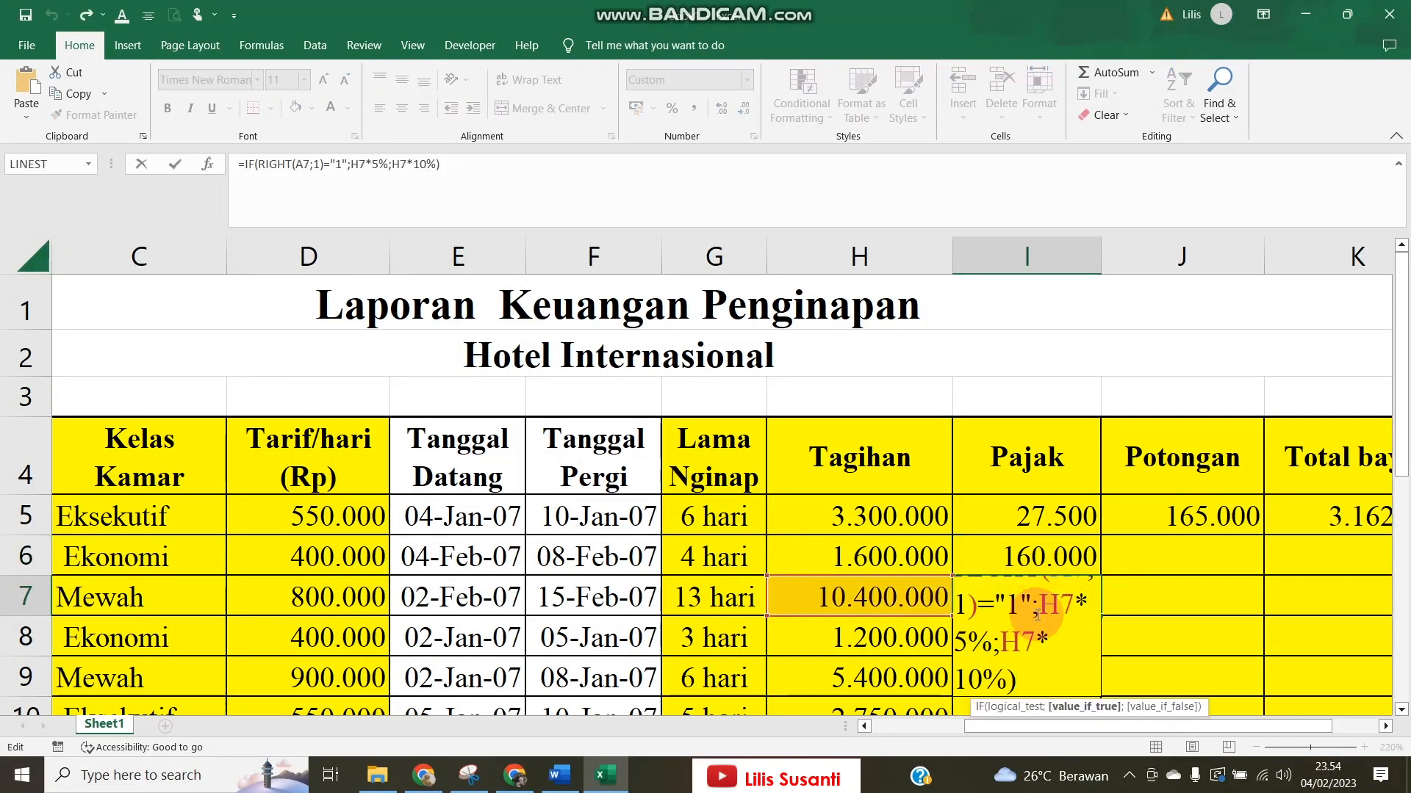
{"action": "left_click_drag", "start_coordinate": [1001, 642], "coordinate": [1040, 698]}
{"action": "key", "text": "BackSpace"}
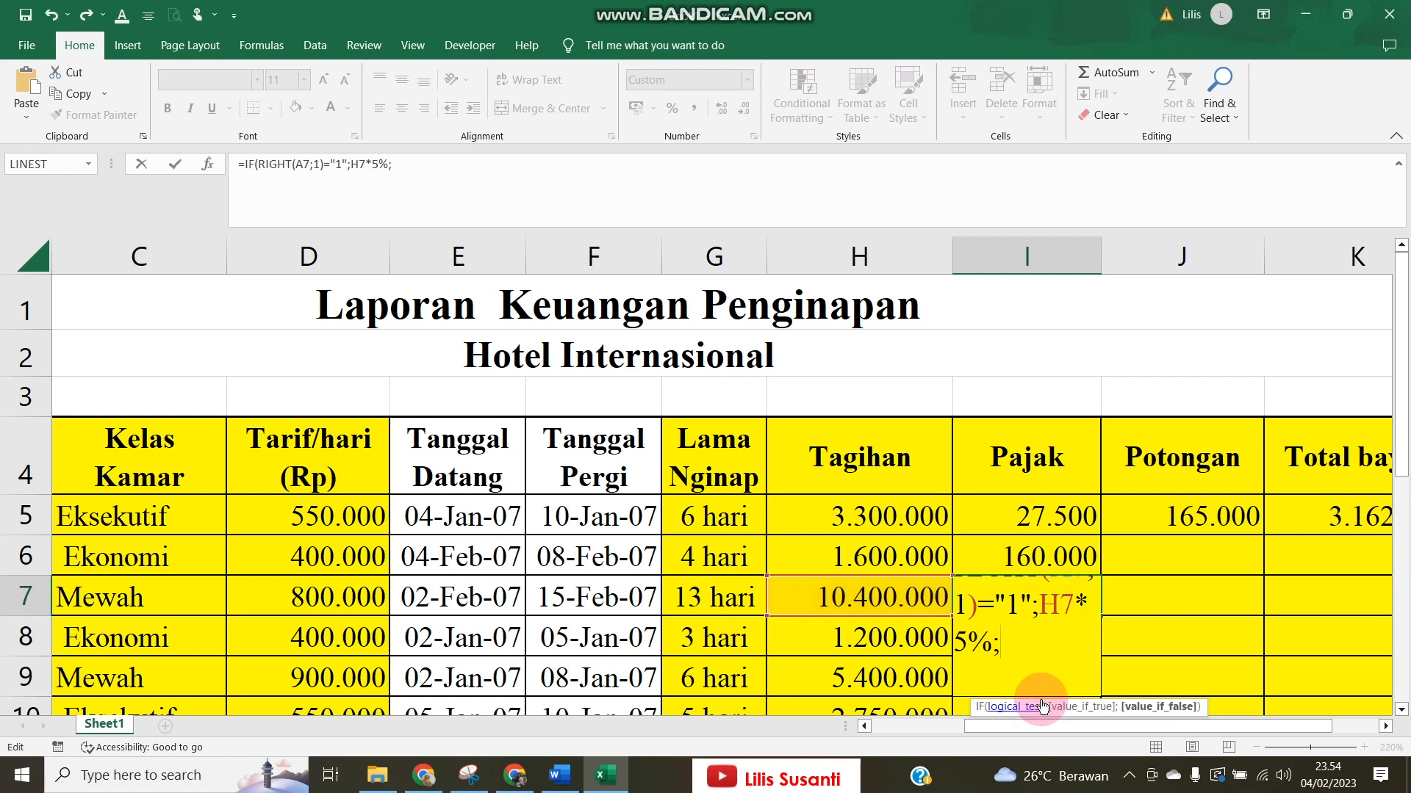
{"action": "type", "text": "if"}
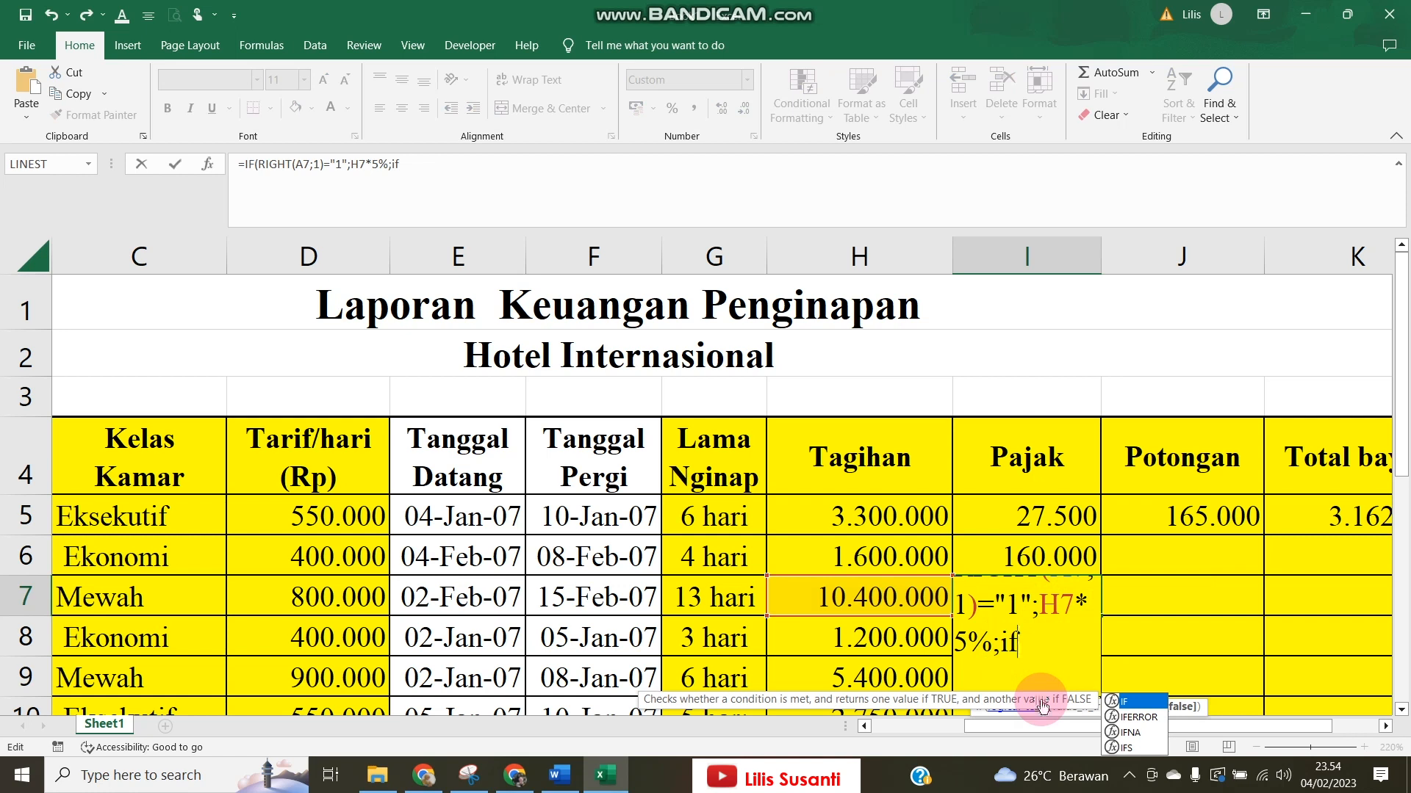
{"action": "type", "text": "("}
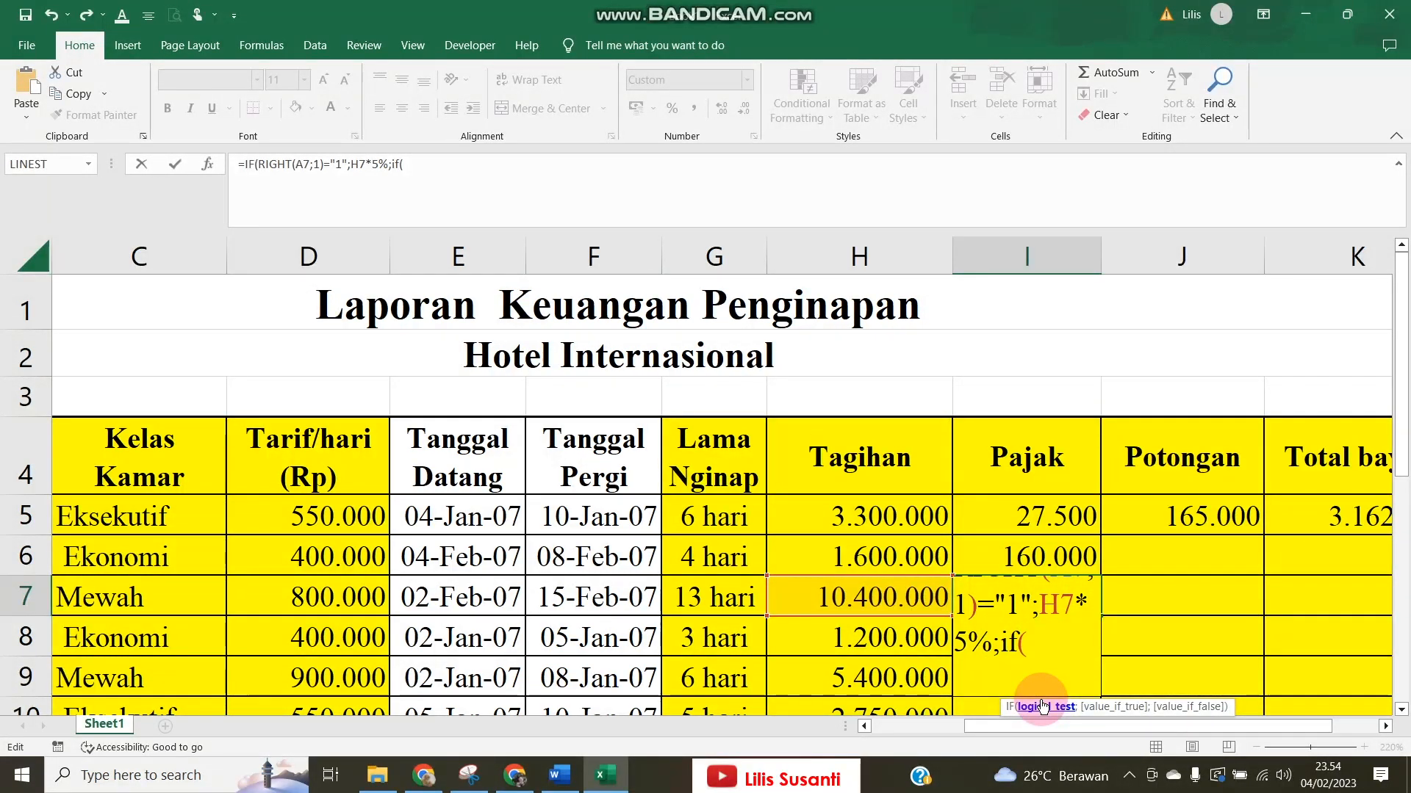
Give the nested IF in I7 a test of the room code's last character, right(A6;1)="2";.
{"action": "type", "text": "right"}
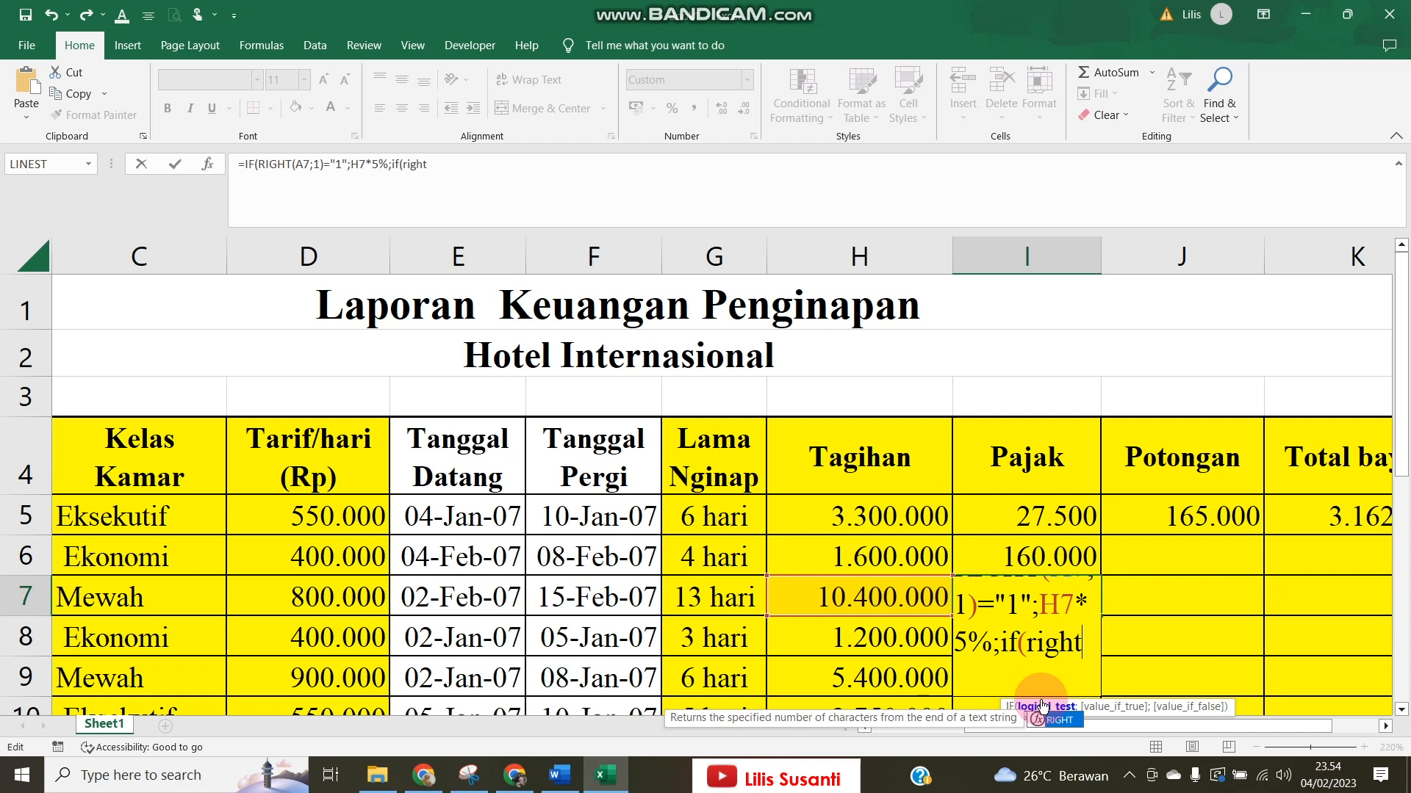
{"action": "type", "text": "("}
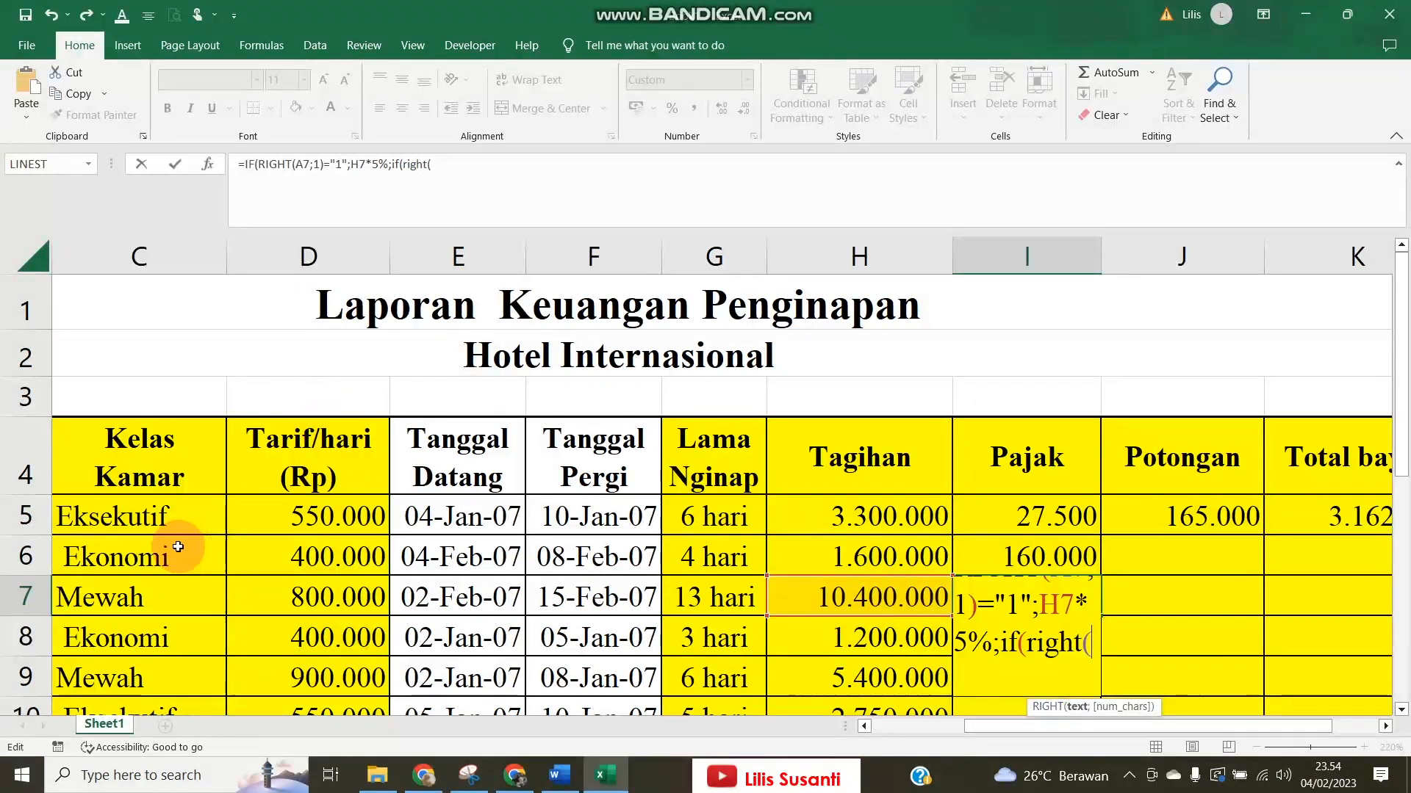
{"action": "left_click", "coordinate": [133, 560]}
{"action": "key", "text": "Left"}
{"action": "key", "text": "Left"}
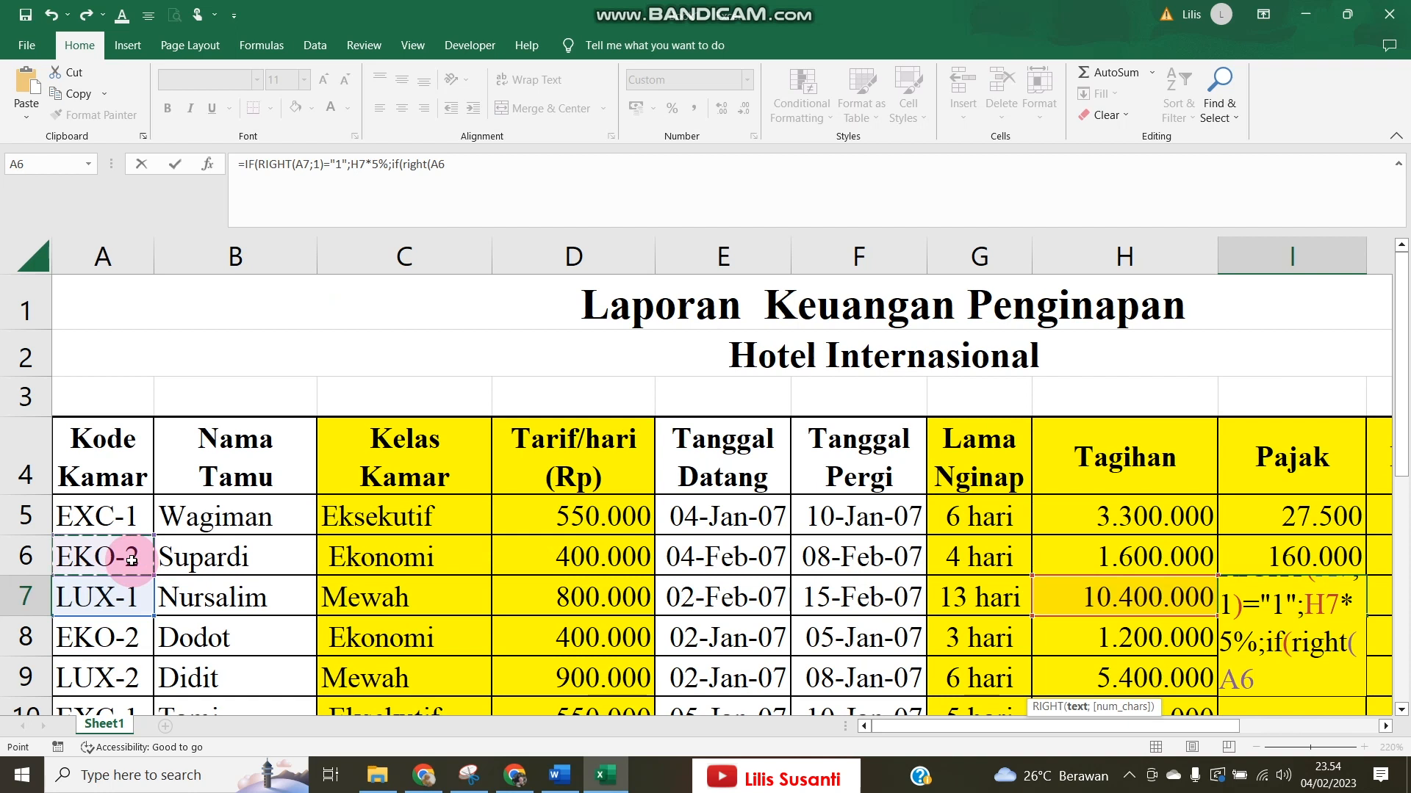
{"action": "type", "text": ";1)"}
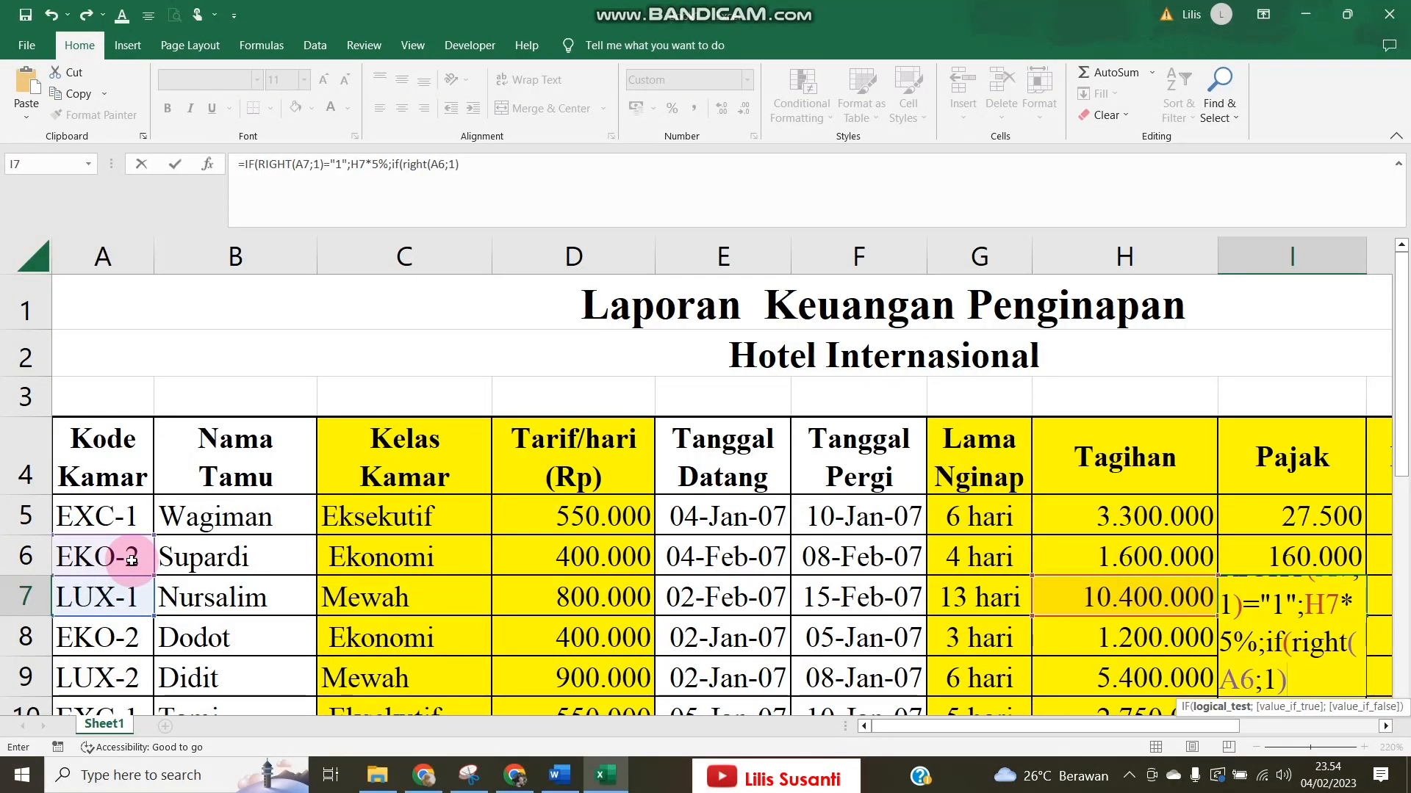
{"action": "type", "text": "=\"2"}
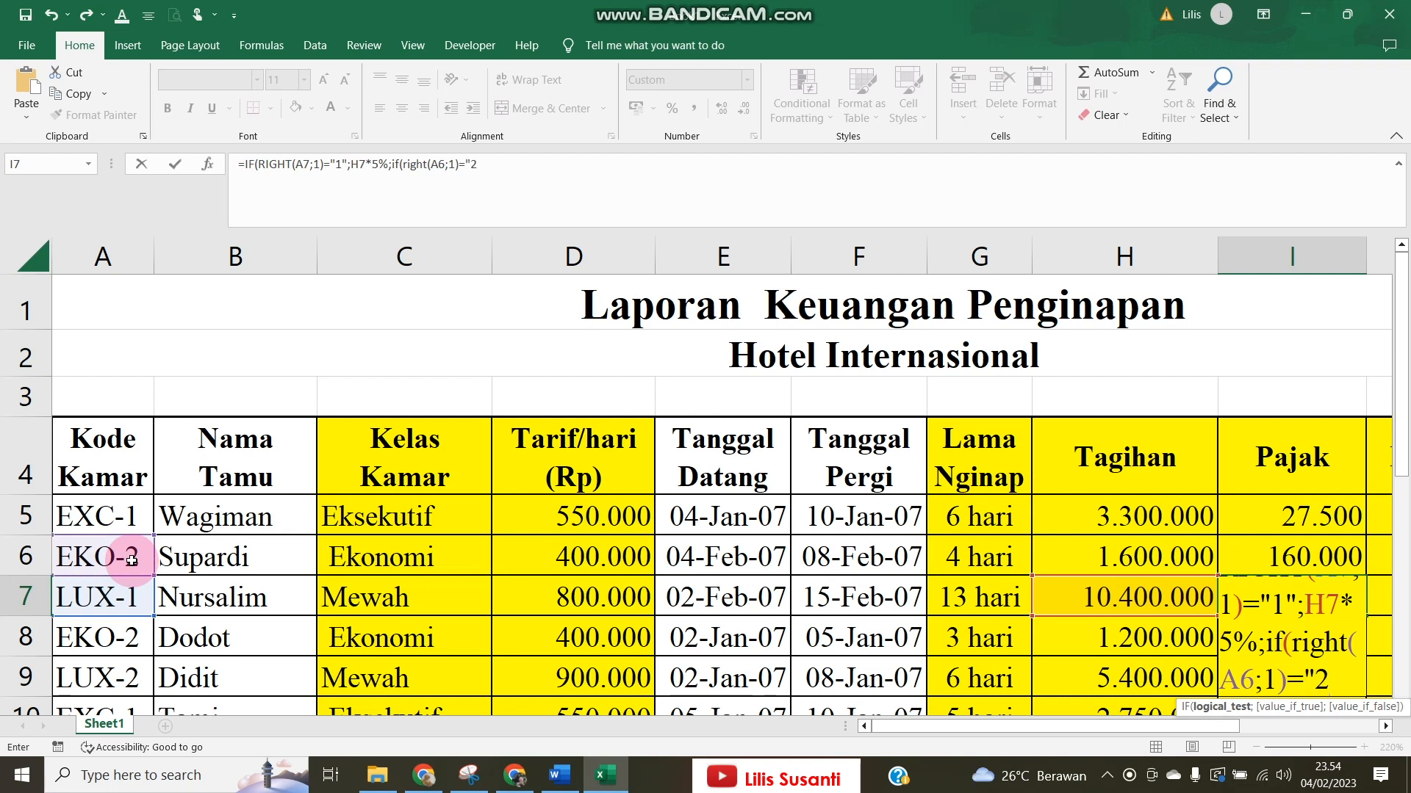
{"action": "type", "text": "\""}
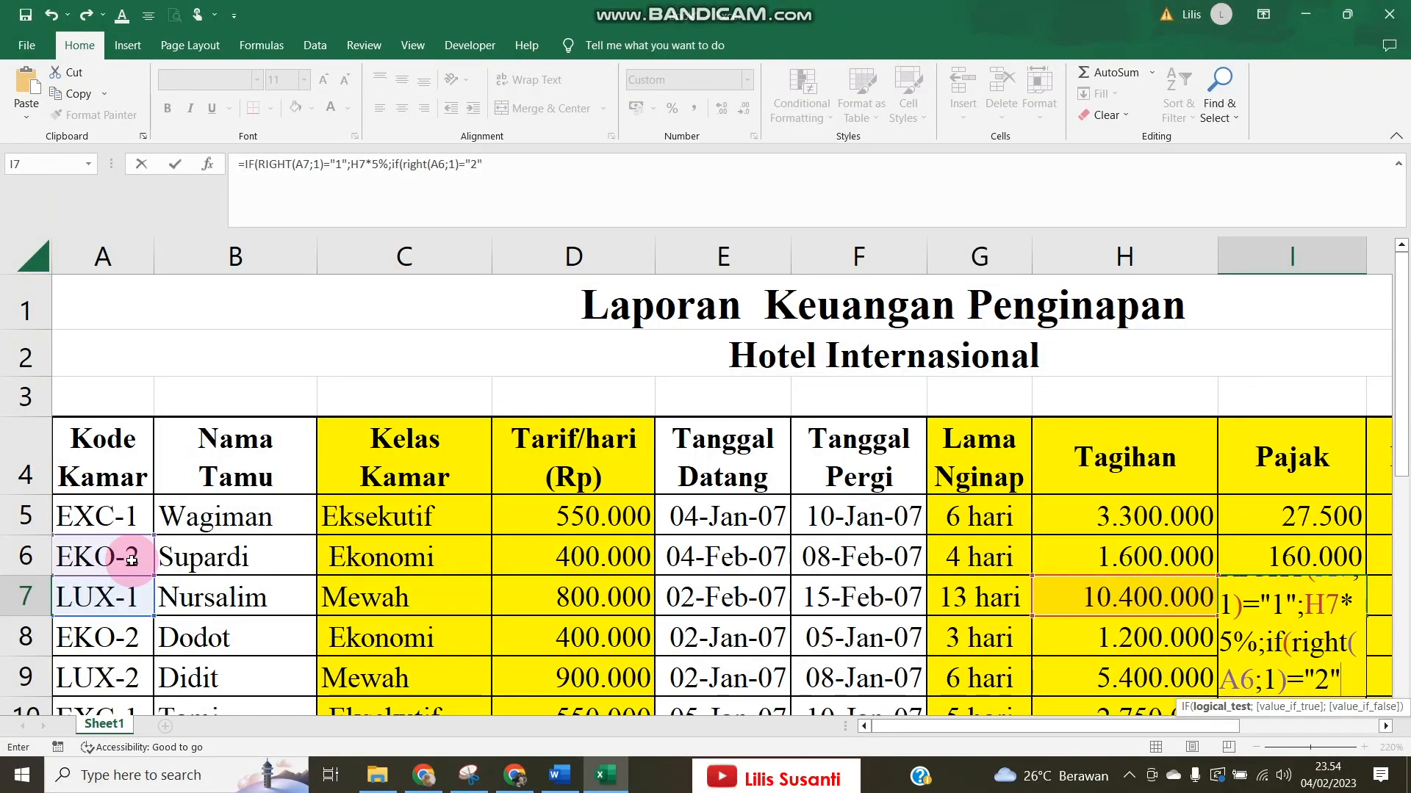
{"action": "type", "text": ";"}
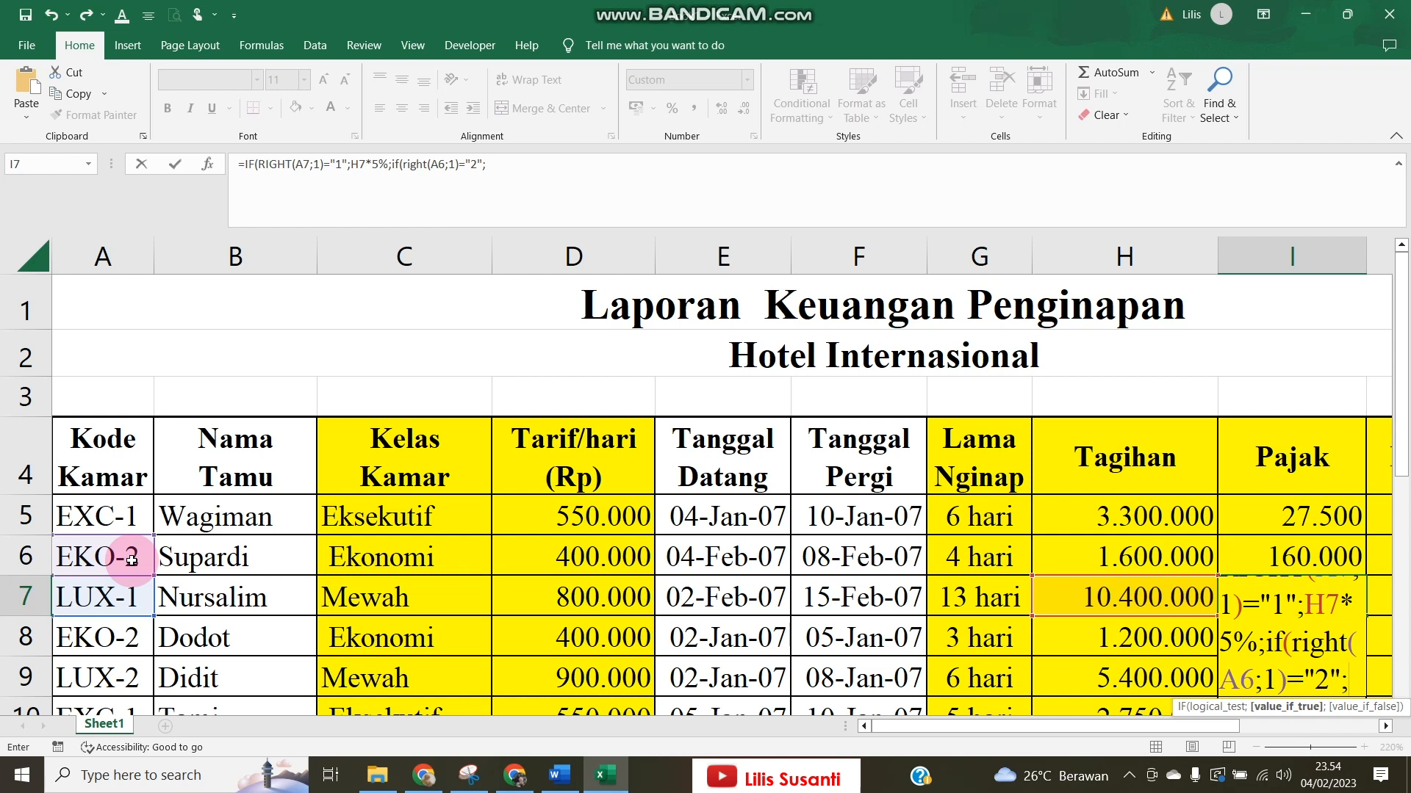
Complete I7 with 10%*H7 and correct the nested reference to A7, giving =IF(RIGHT(A7;1)="1";H7*5%;IF(RIGHT(A7;1)="2";10%*H7)).
{"action": "type", "text": "1"}
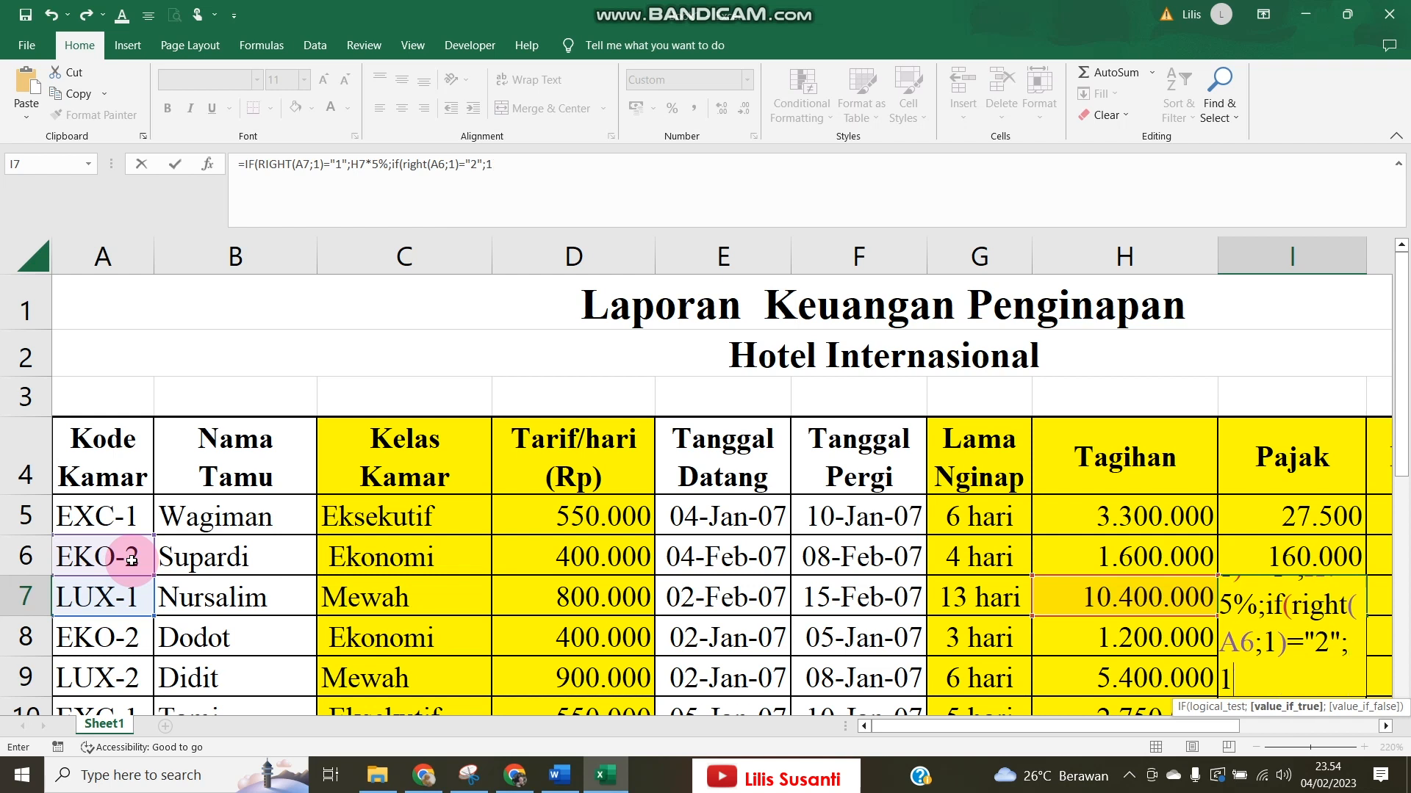
{"action": "type", "text": "0%"}
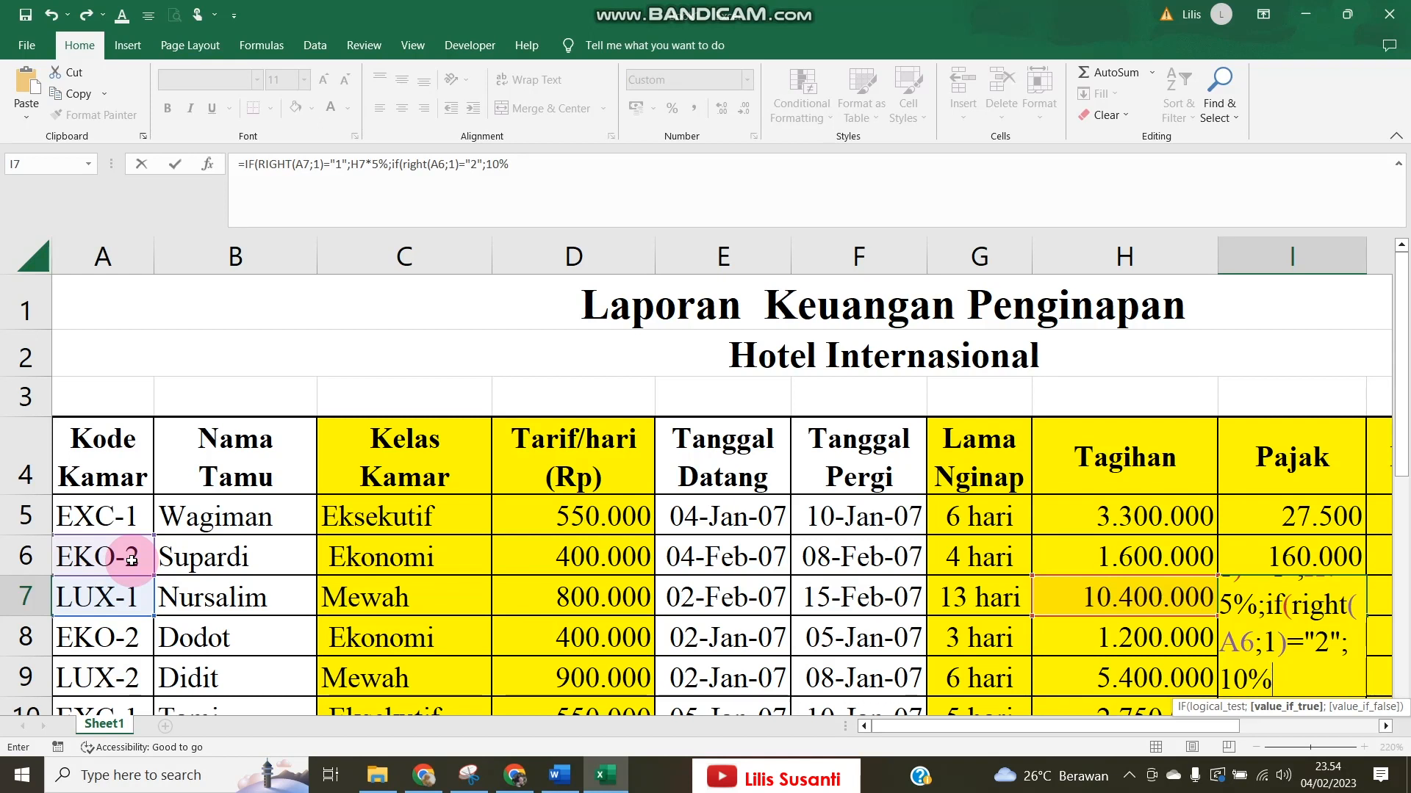
{"action": "type", "text": "*"}
{"action": "left_click", "coordinate": [1117, 601]}
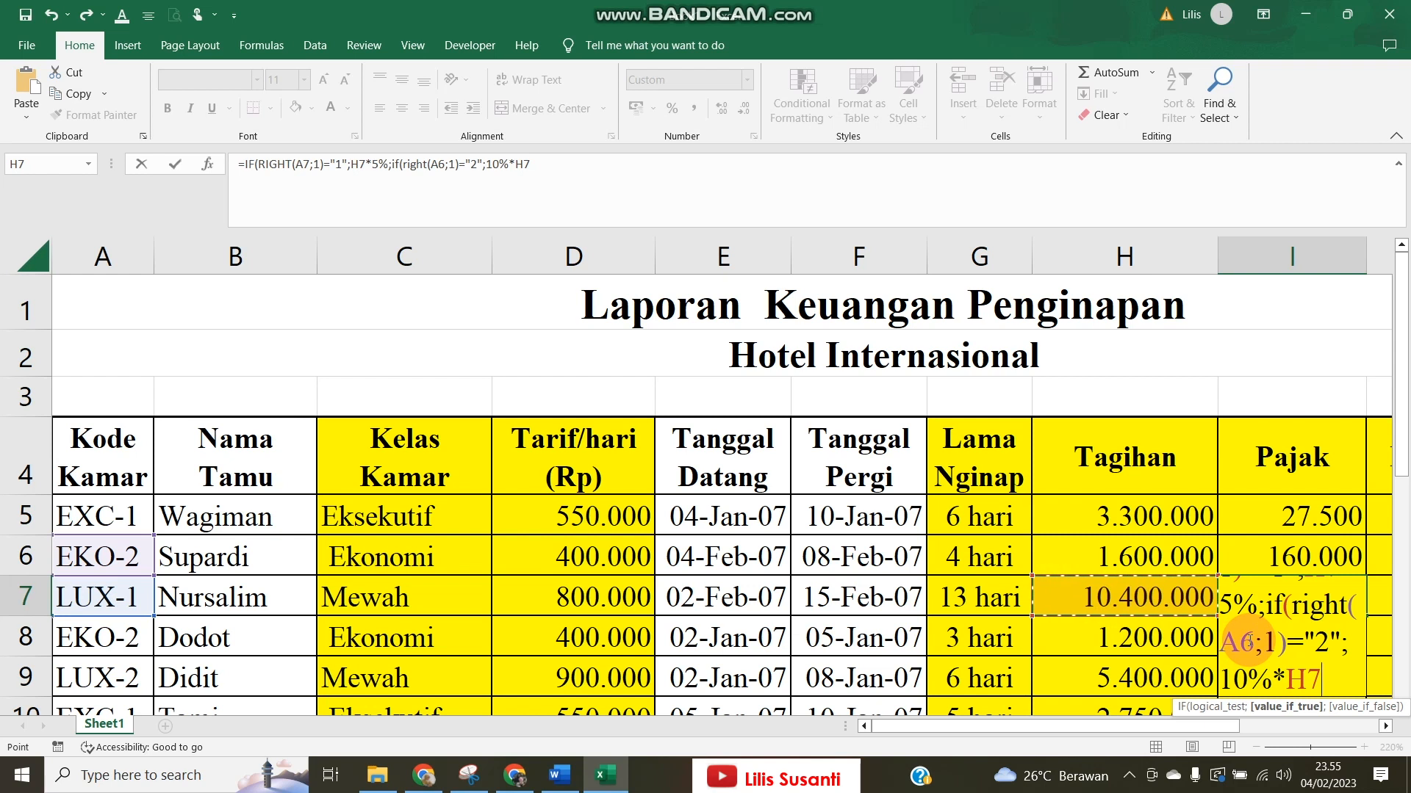
{"action": "left_click", "coordinate": [1250, 641]}
{"action": "key", "text": "Down"}
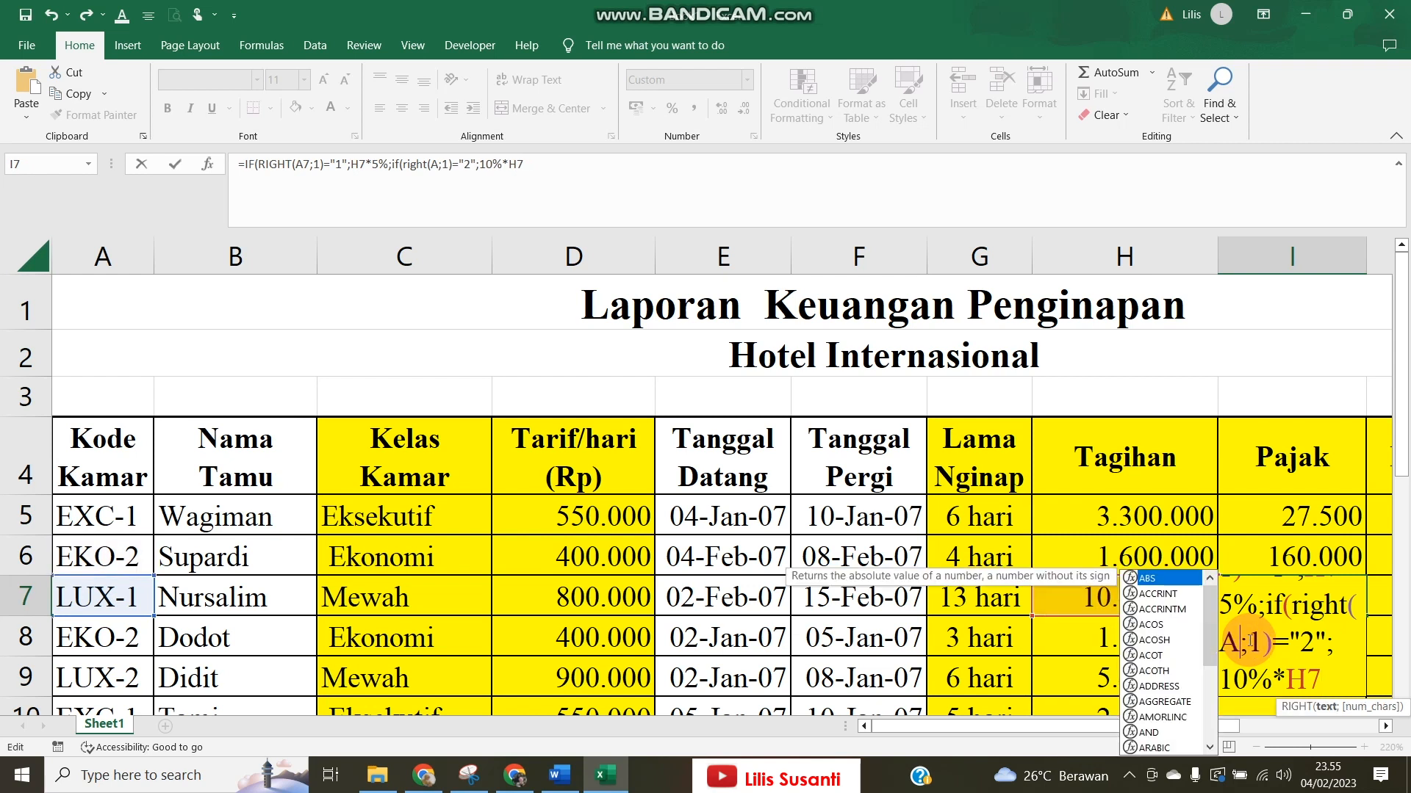
{"action": "key", "text": "Return"}
{"action": "key", "text": "Return"}
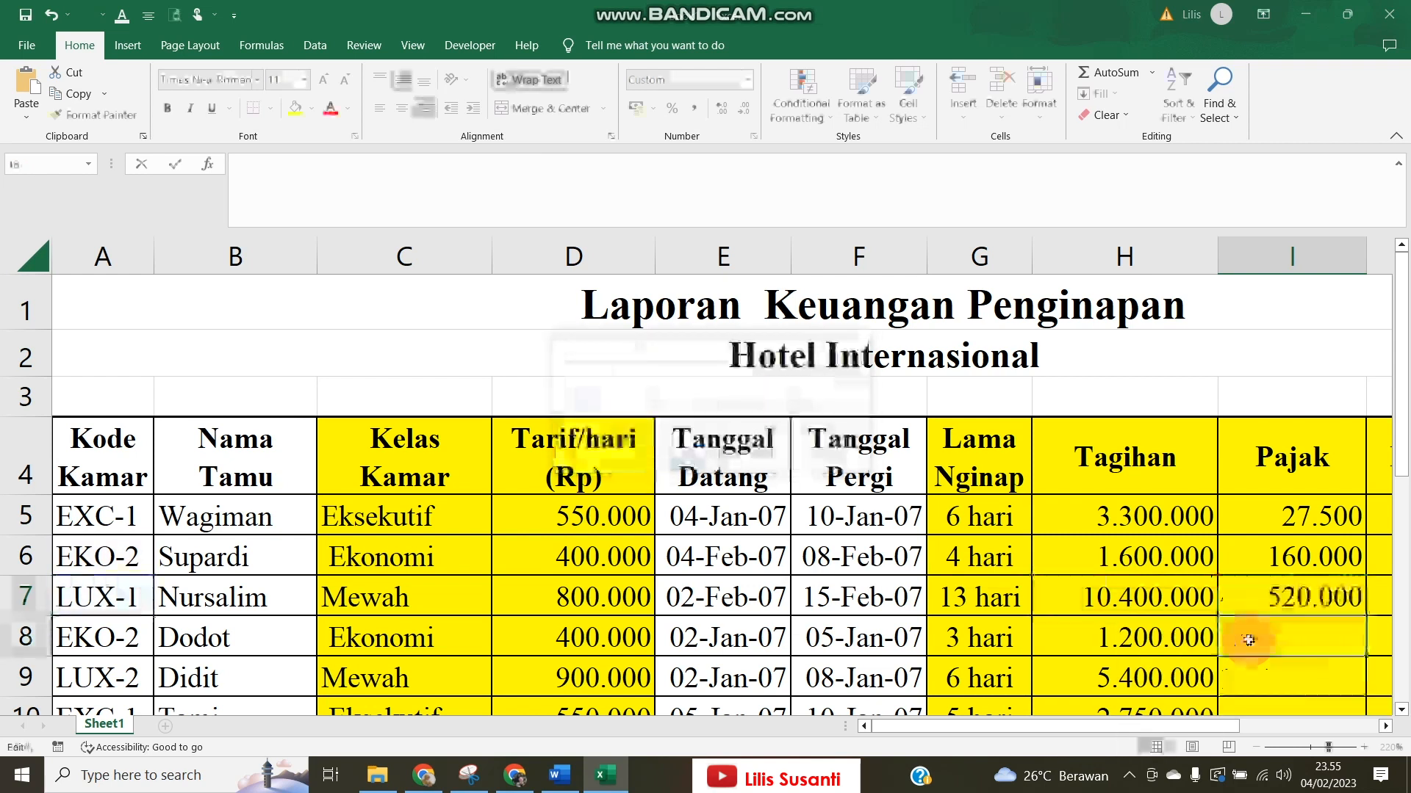
{"action": "key", "text": "Up"}
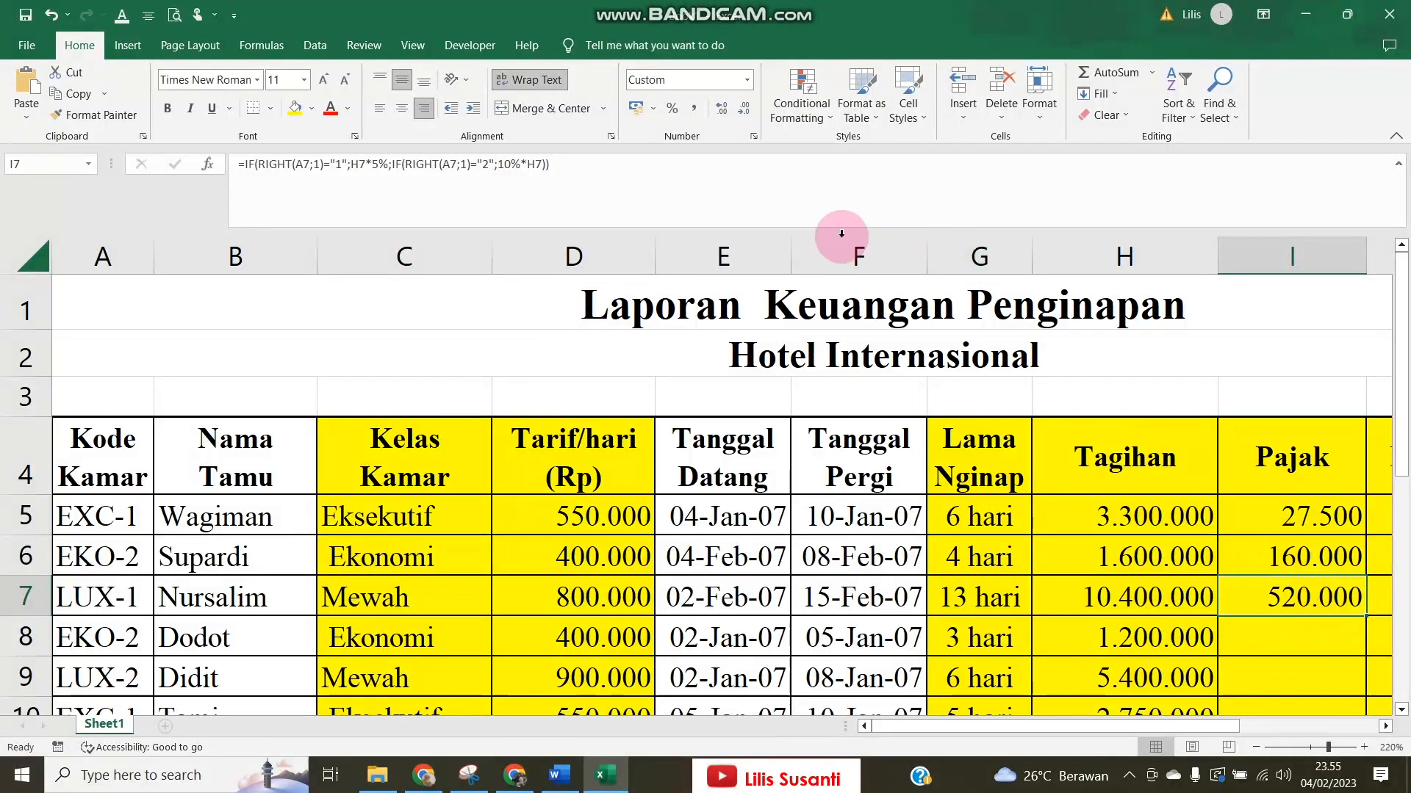
Compare the nested IF formula in I7 with the single IF formula in I6.
{"action": "double_click", "coordinate": [1303, 599]}
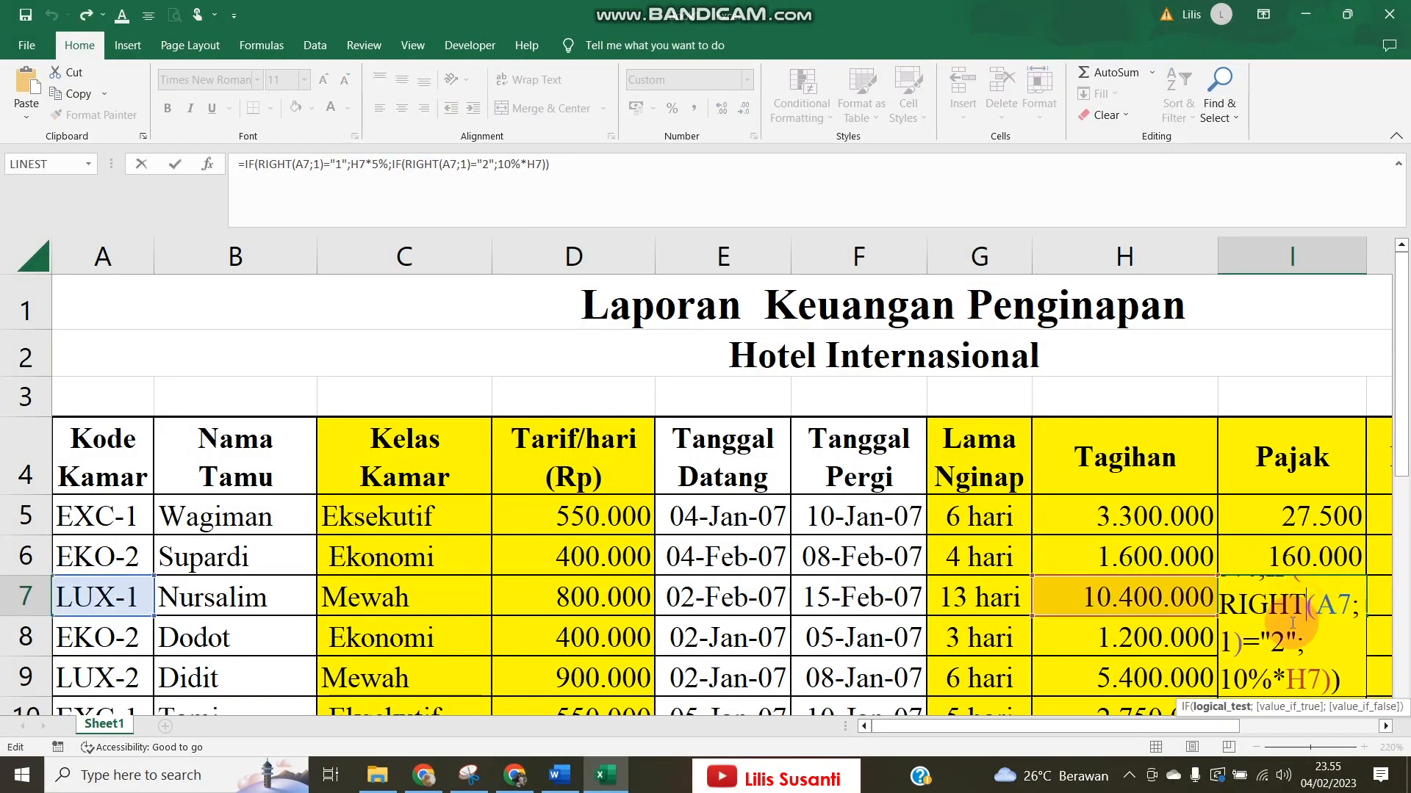
{"action": "left_click", "coordinate": [434, 162]}
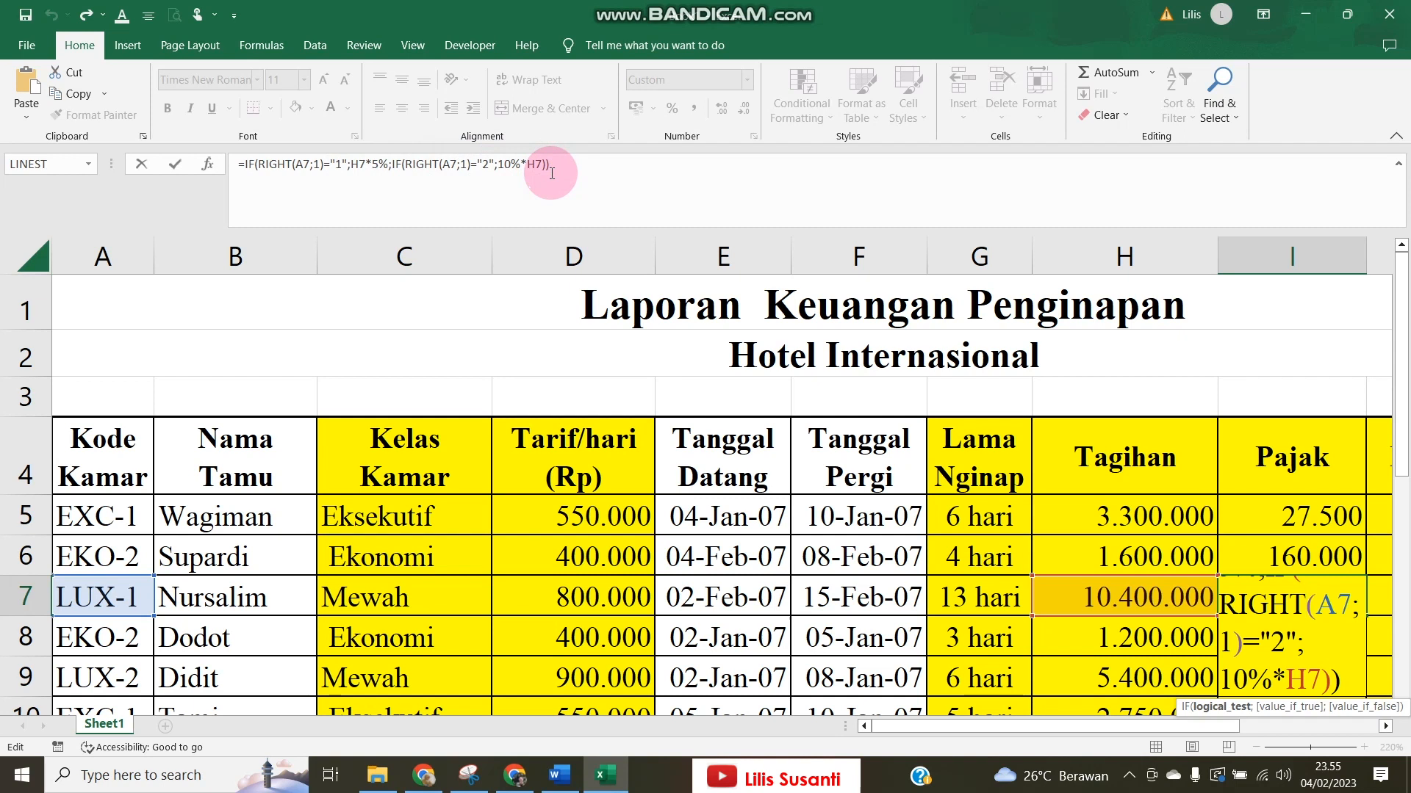
{"action": "key", "text": "Return"}
{"action": "key", "text": "Up"}
{"action": "key", "text": "Up"}
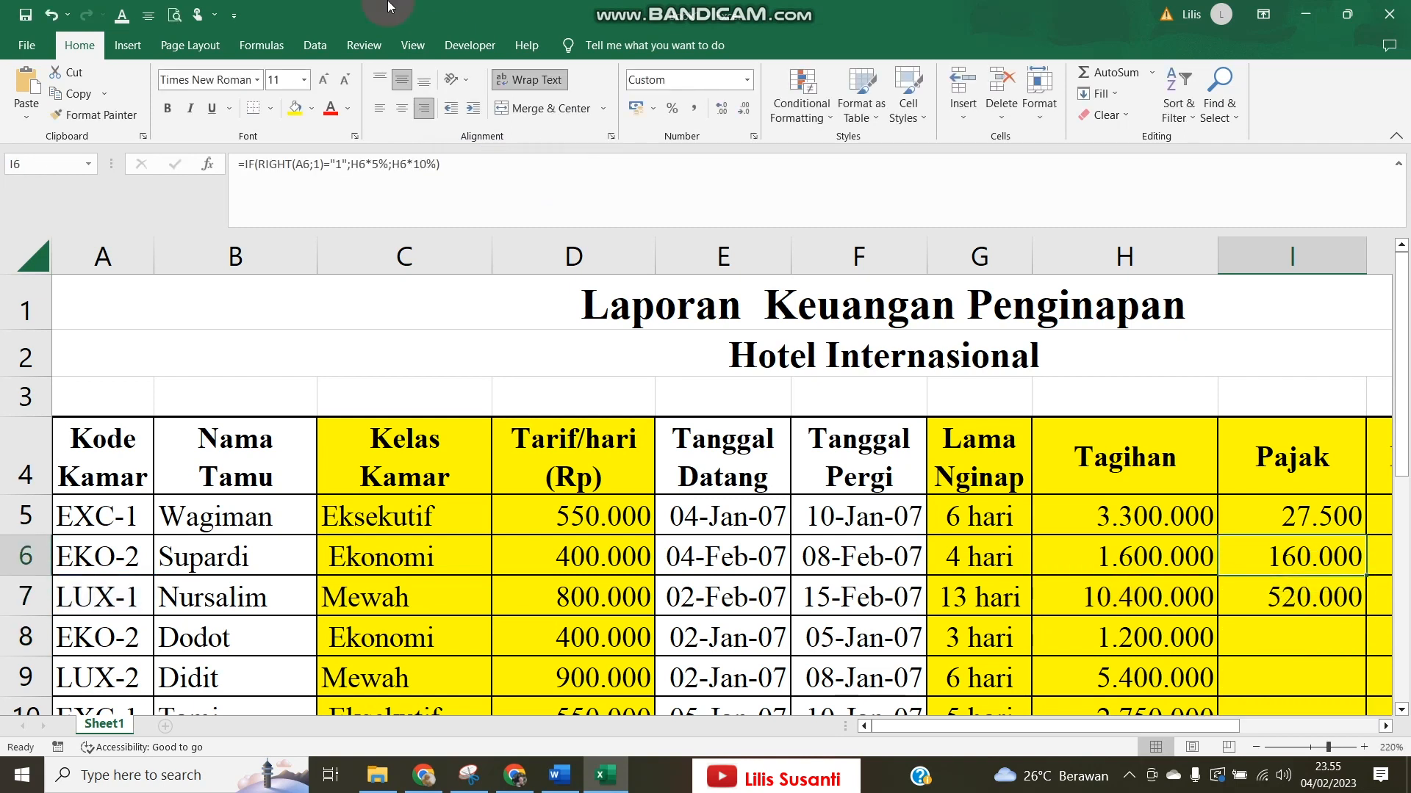
{"action": "left_click", "coordinate": [378, 167]}
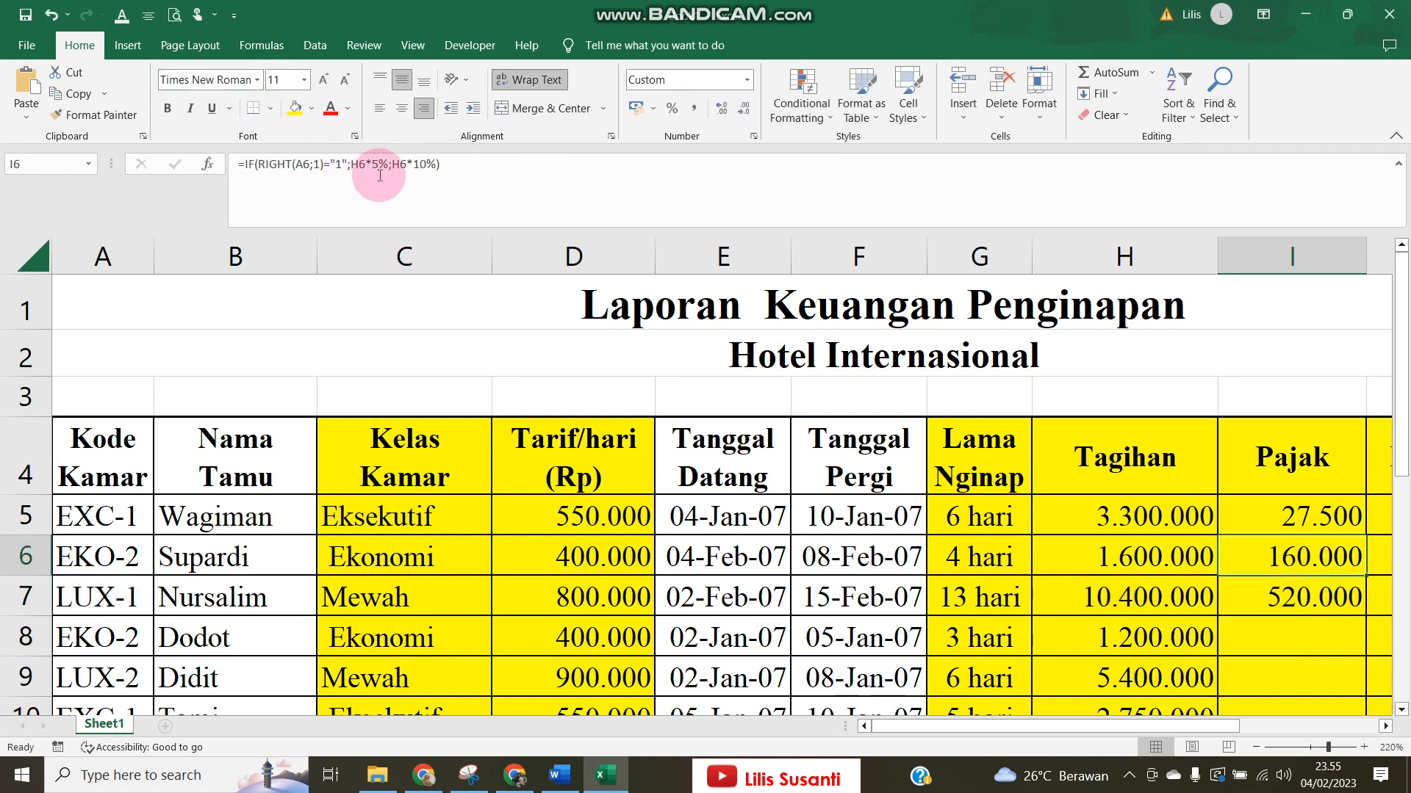
{"action": "left_click", "coordinate": [422, 166]}
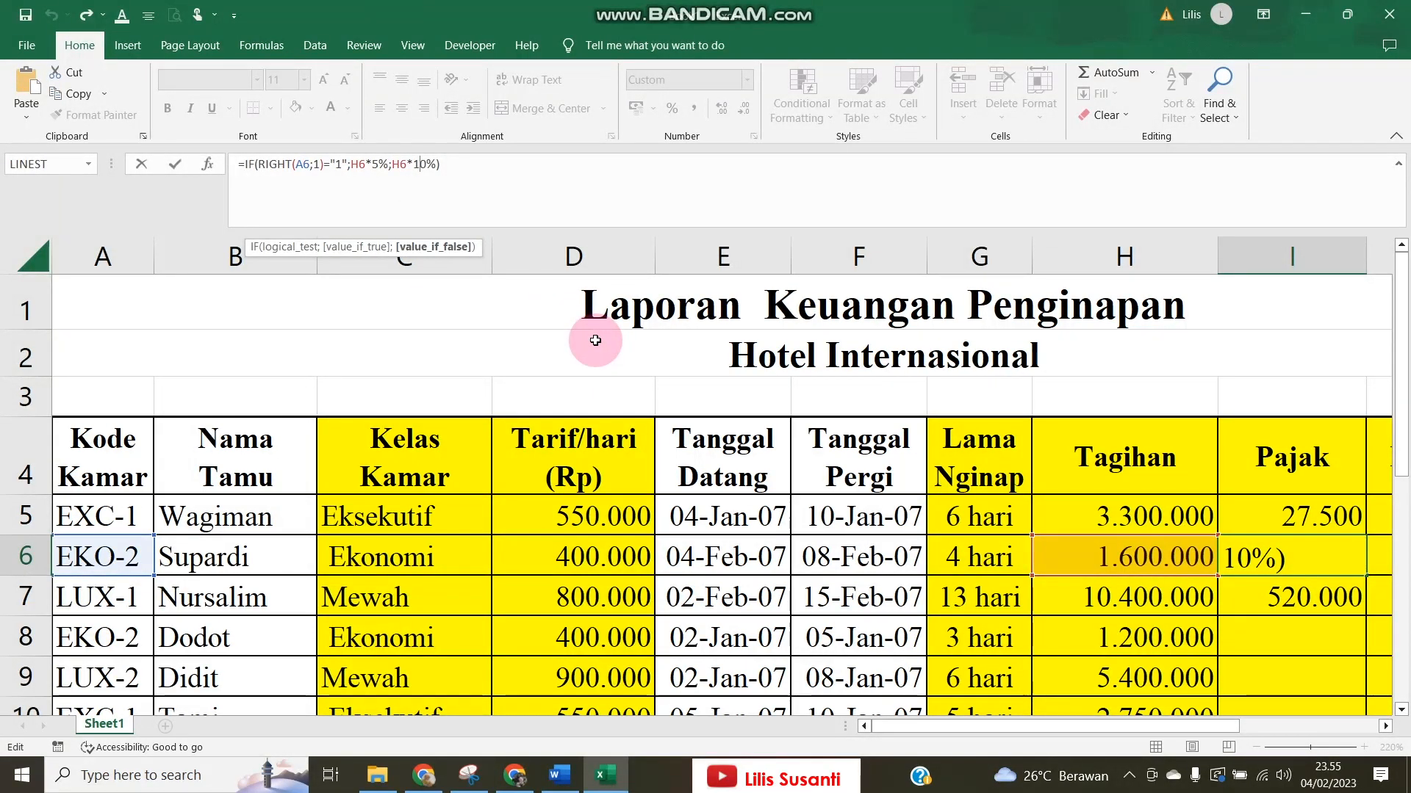
{"action": "key", "text": "Return"}
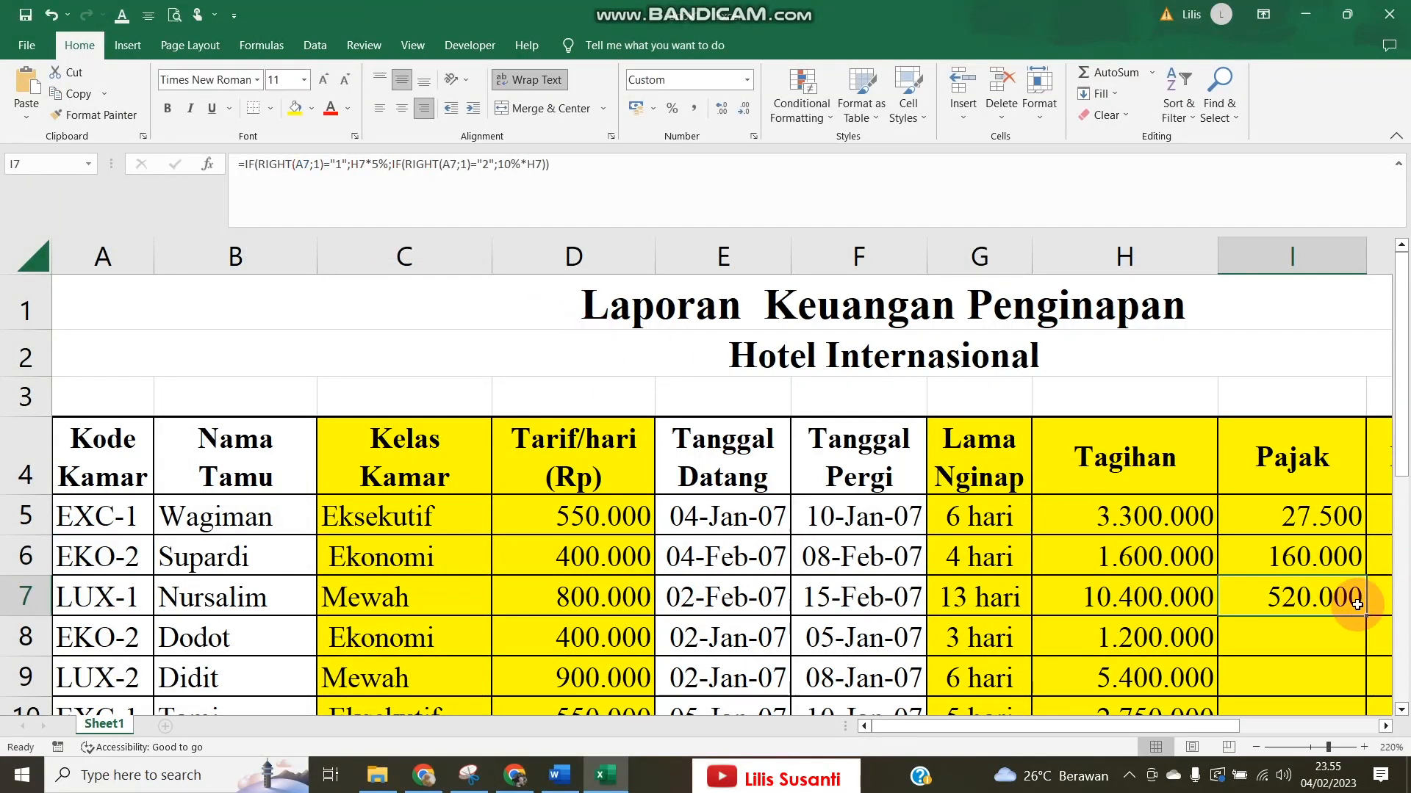
Try copying the nested Pajak formula from I7 up to I6, and undo the copy.
{"action": "left_click_drag", "start_coordinate": [1363, 614], "coordinate": [1344, 560]}
{"action": "left_click", "coordinate": [1340, 561]}
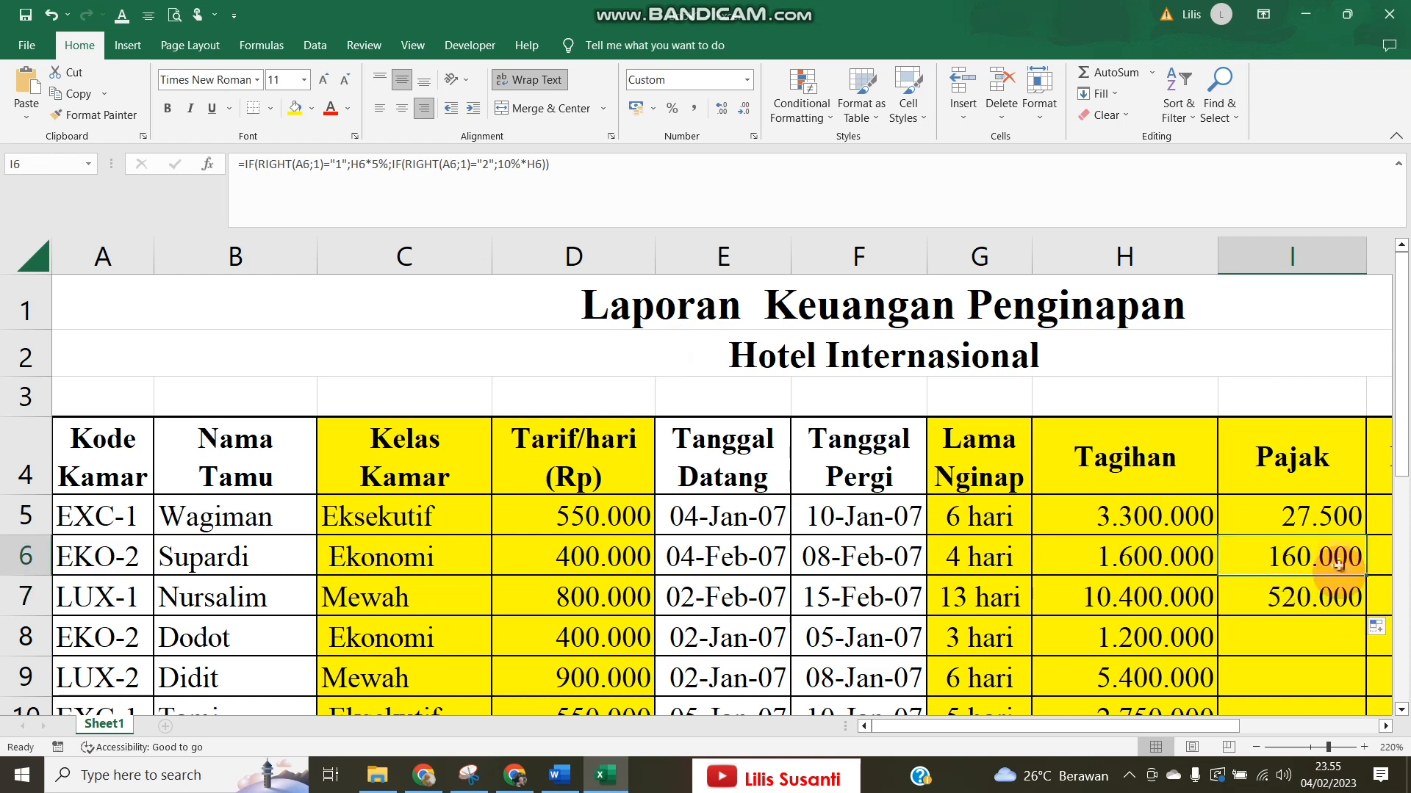
{"action": "left_click", "coordinate": [52, 15]}
Copy the single IF Pajak formula from I6 down to I7 and up to I5.
{"action": "left_click", "coordinate": [1323, 562]}
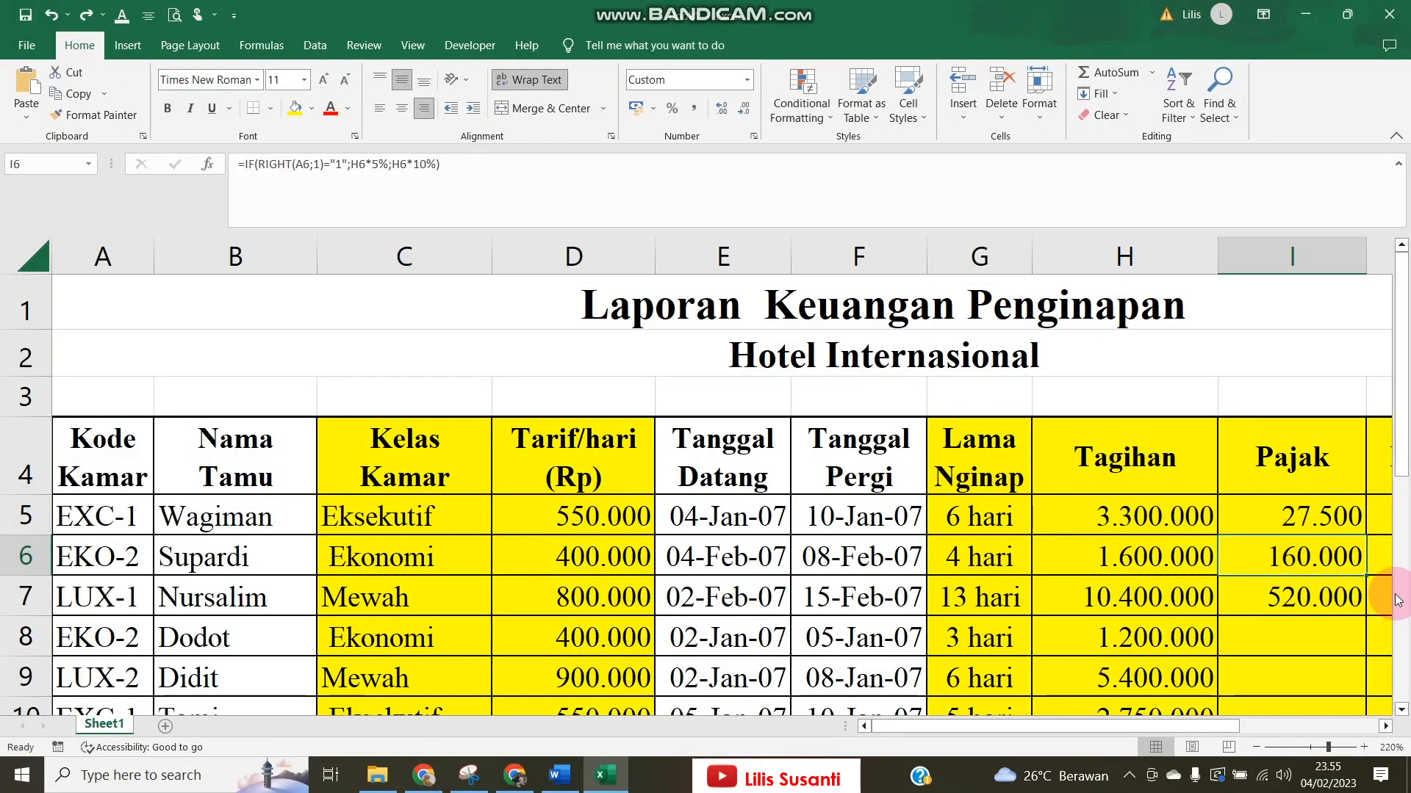
{"action": "left_click_drag", "start_coordinate": [1365, 576], "coordinate": [1278, 595]}
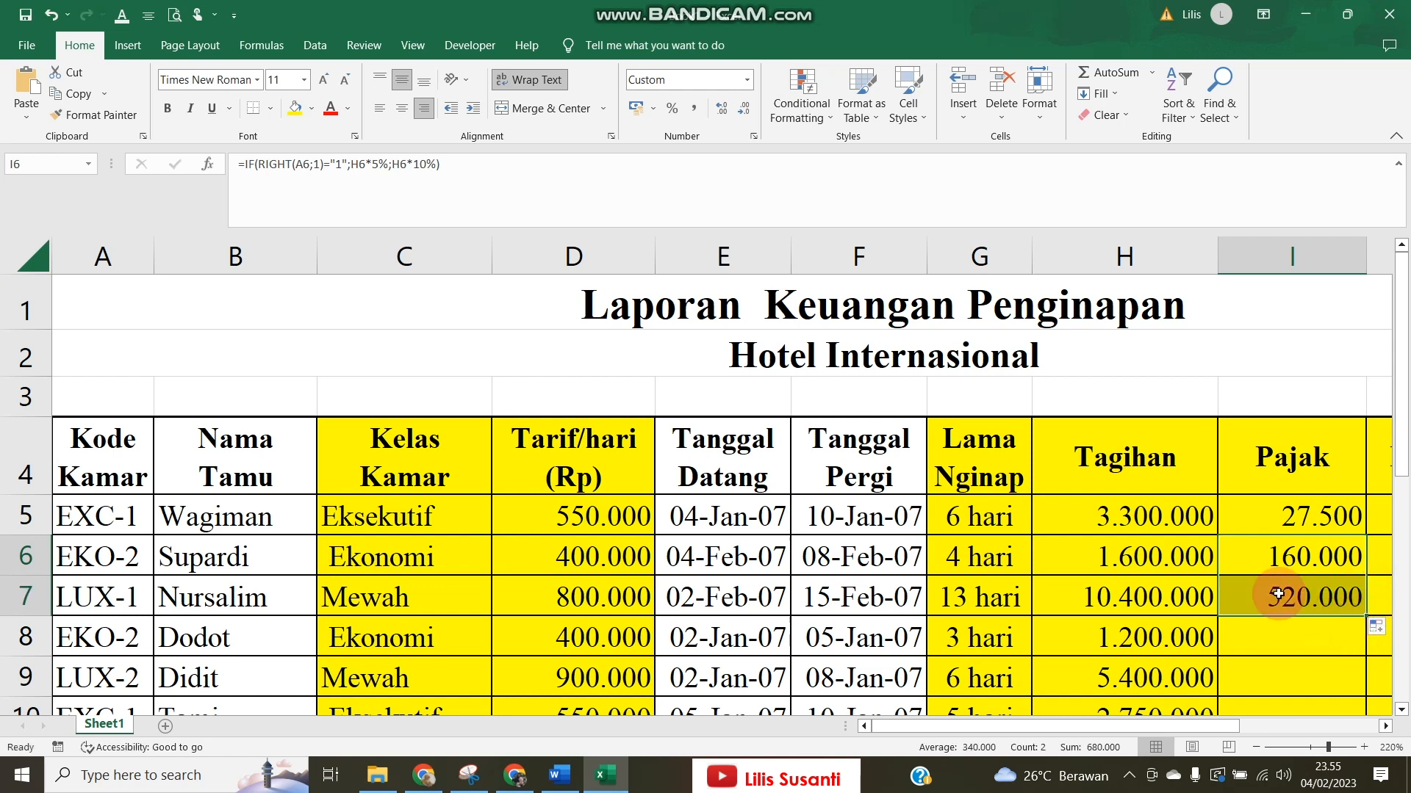
{"action": "left_click", "coordinate": [1293, 560]}
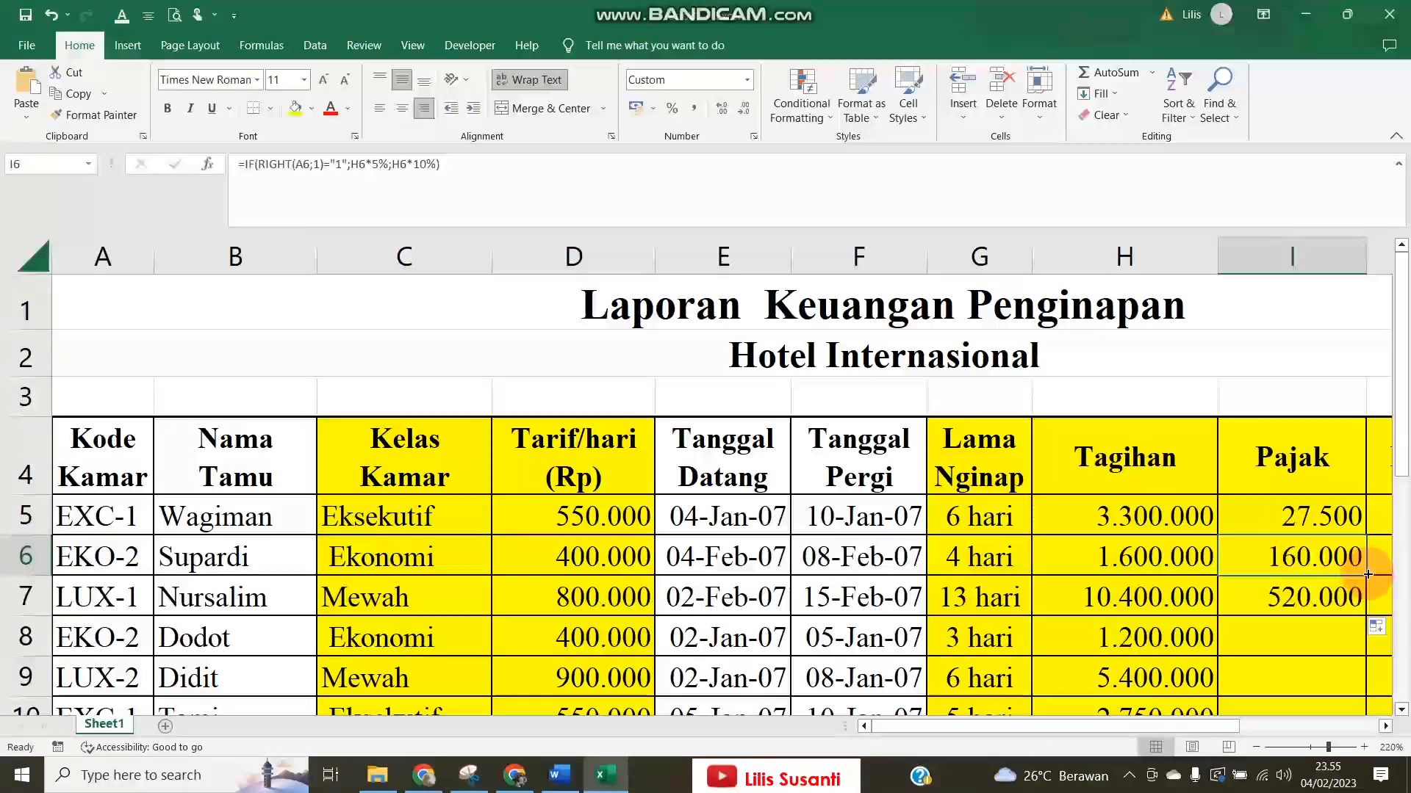
{"action": "left_click_drag", "start_coordinate": [1367, 574], "coordinate": [1342, 516]}
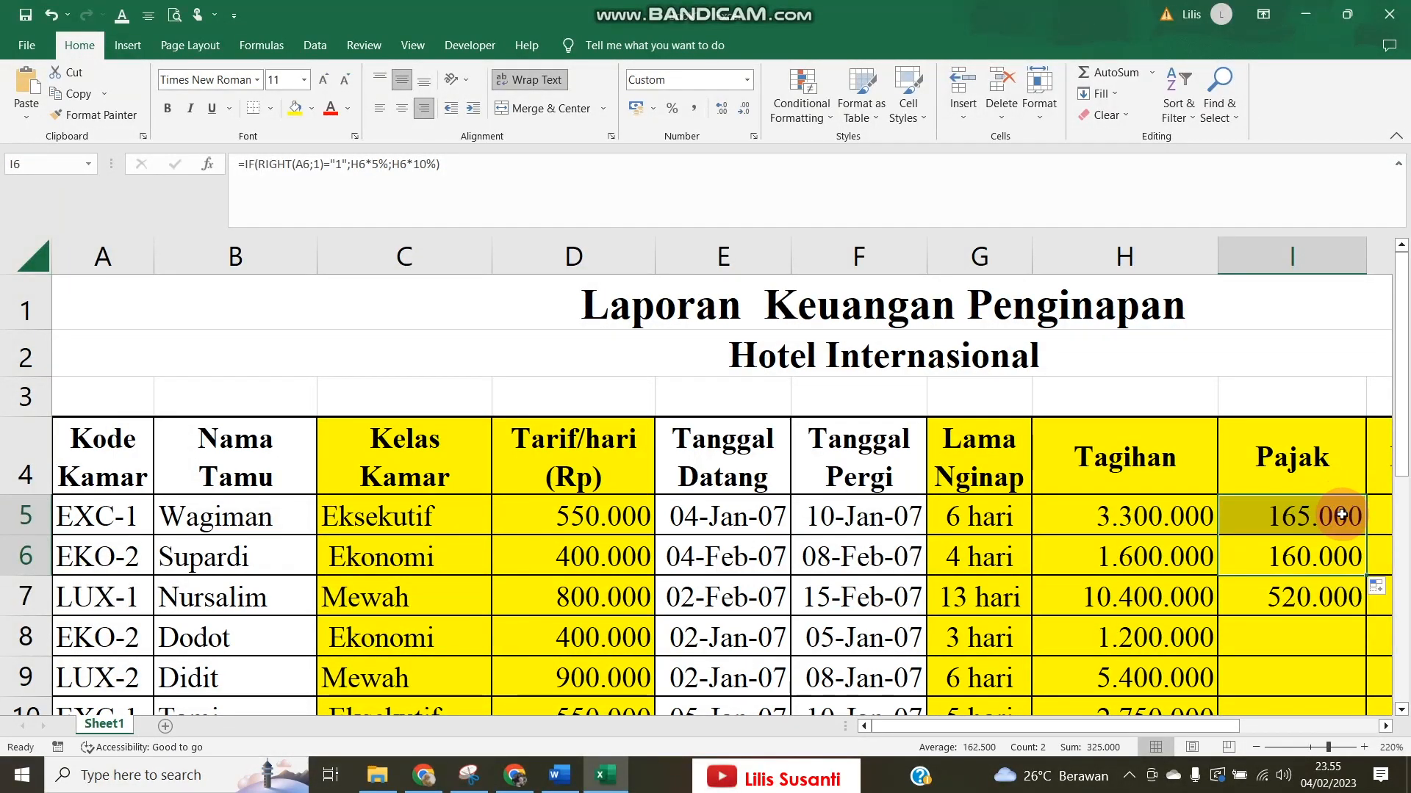
{"action": "left_click", "coordinate": [1342, 516]}
{"action": "left_click", "coordinate": [1326, 560]}
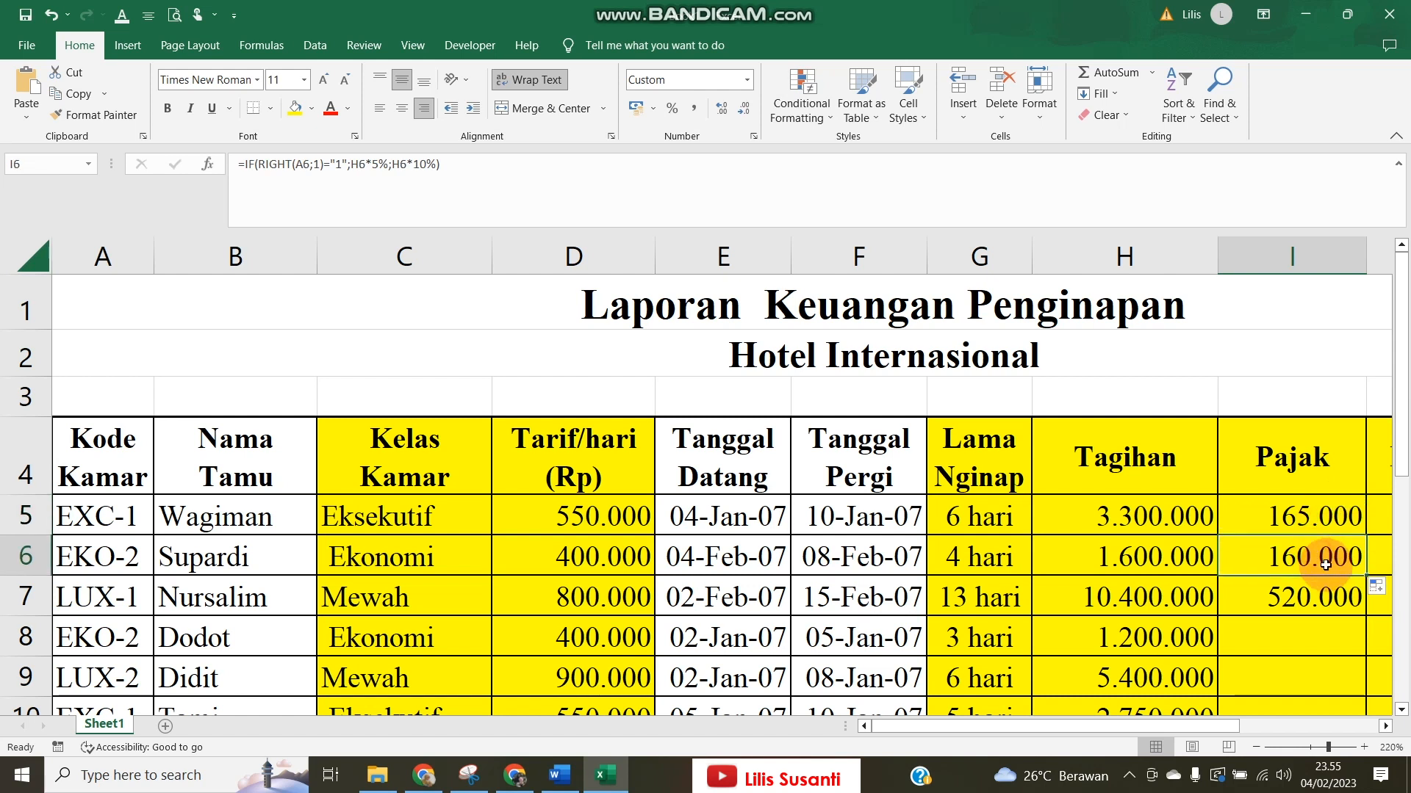
Check the Pajak formula in I5 against the tax rule in the Word instructions, and return to I6 in Excel.
{"action": "left_click", "coordinate": [1314, 514]}
{"action": "double_click", "coordinate": [1315, 514]}
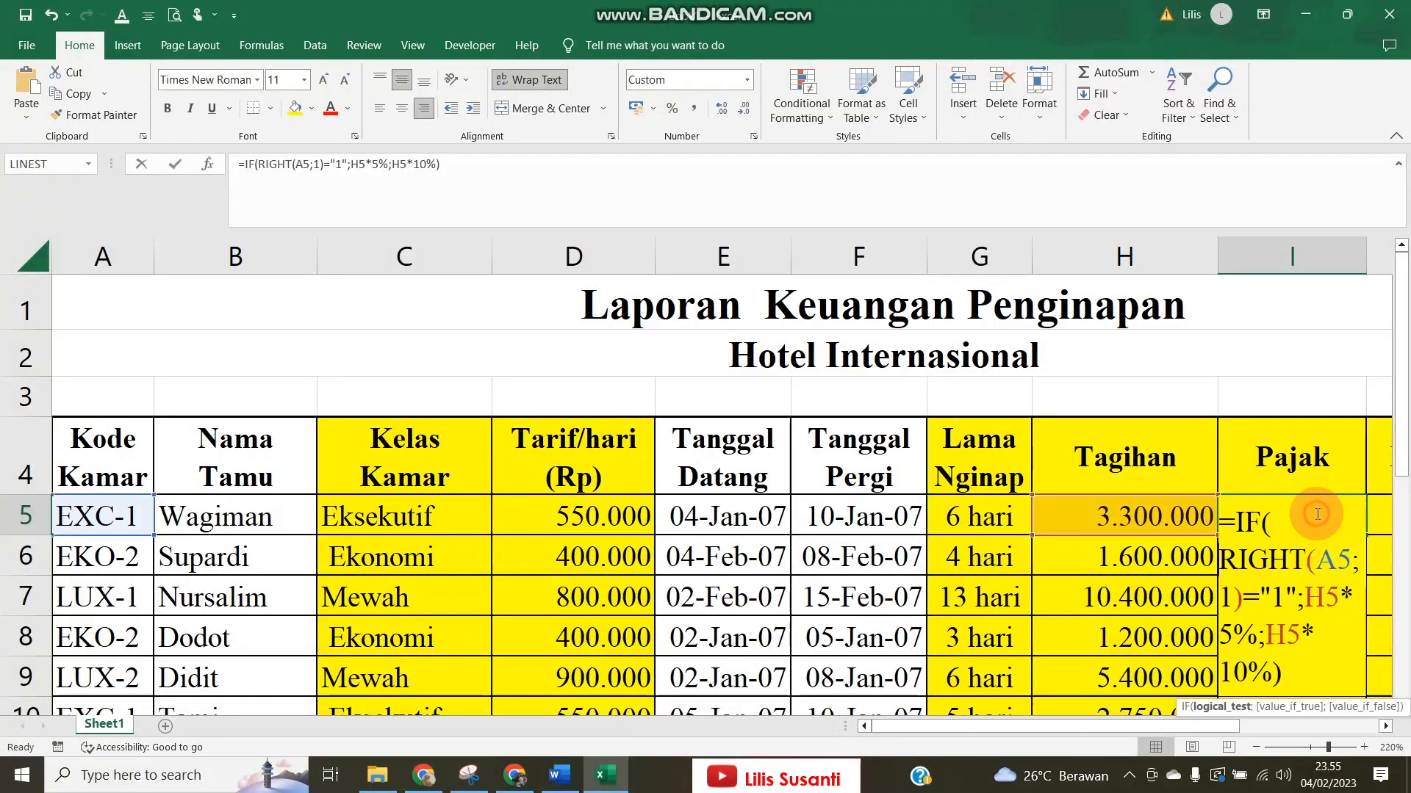
{"action": "key", "text": "Return"}
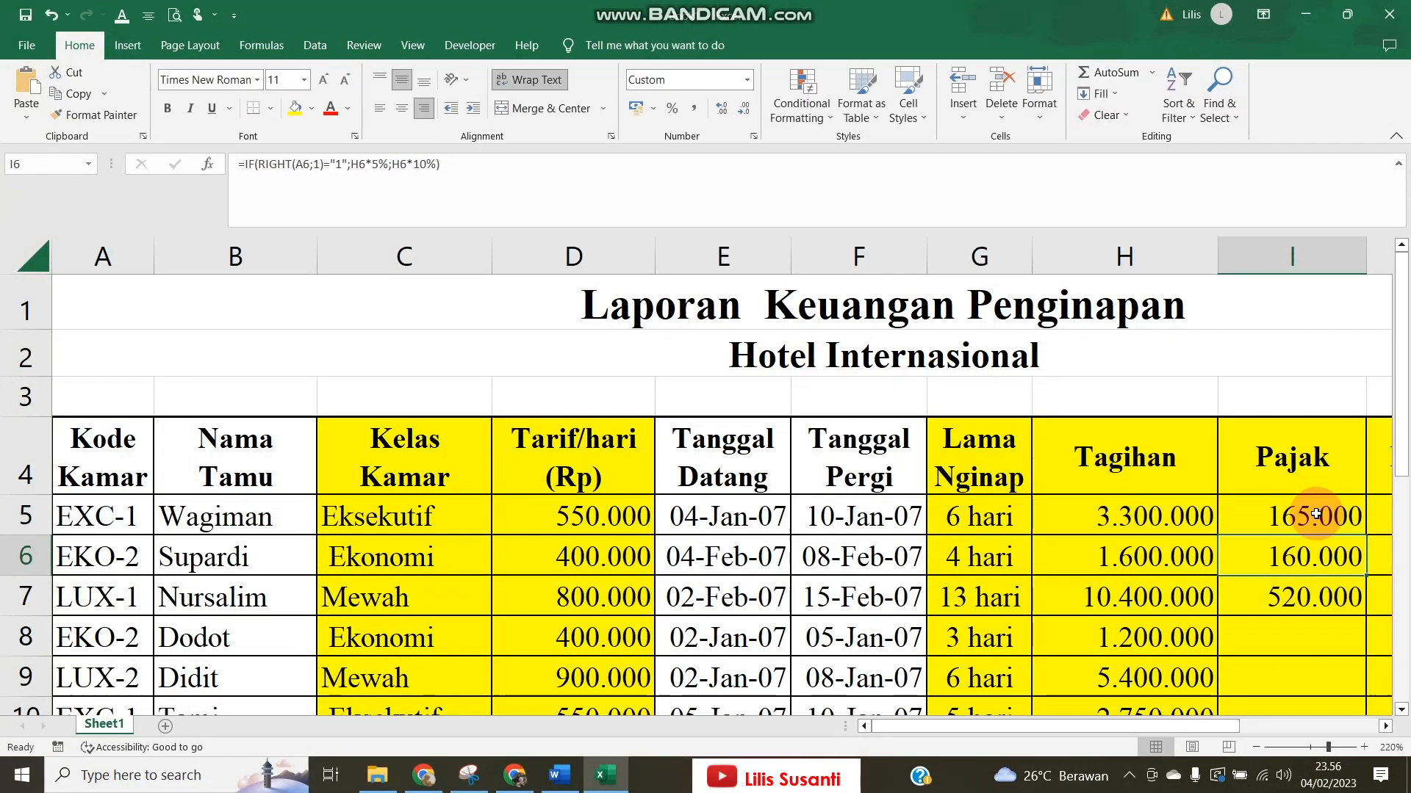
{"action": "left_click", "coordinate": [1315, 514]}
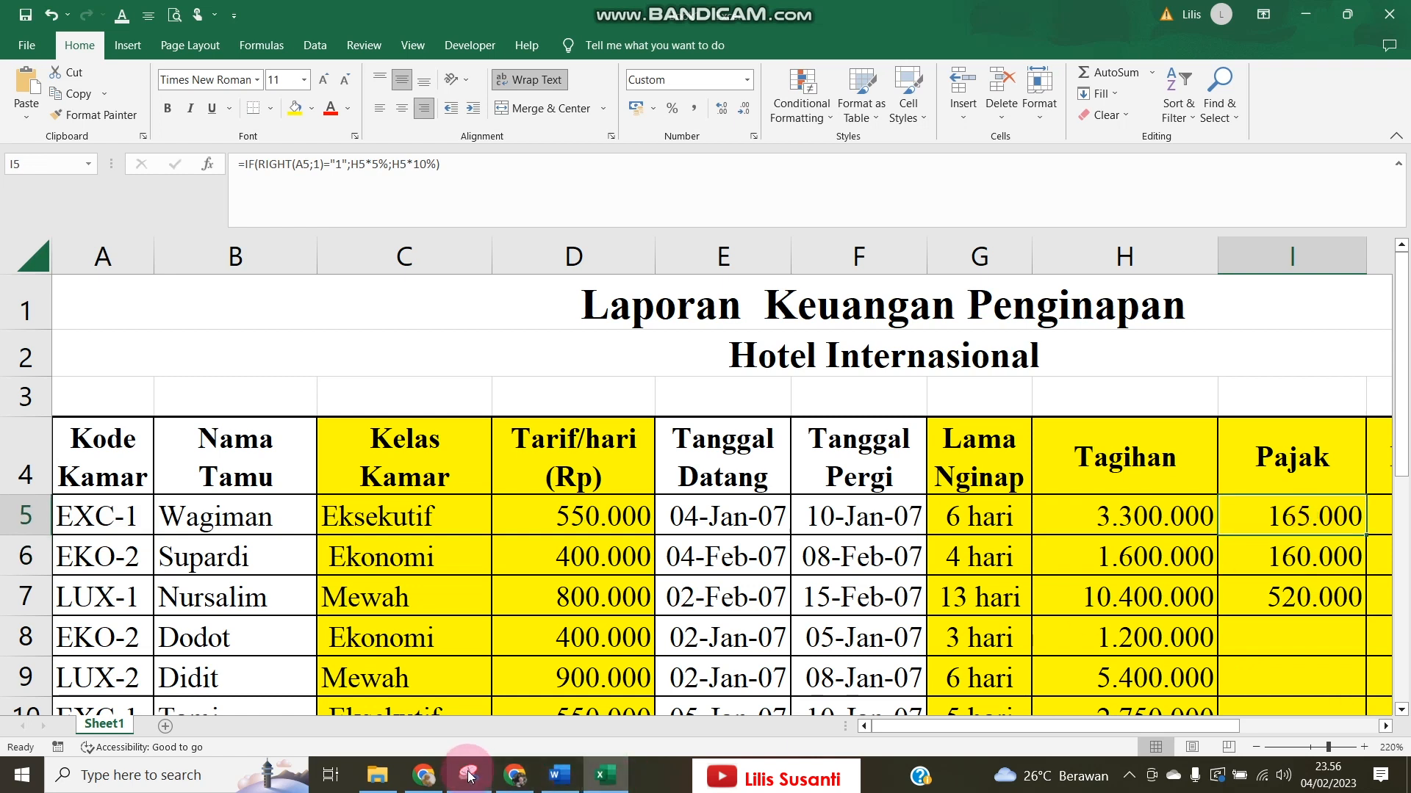
{"action": "left_click", "coordinate": [560, 775]}
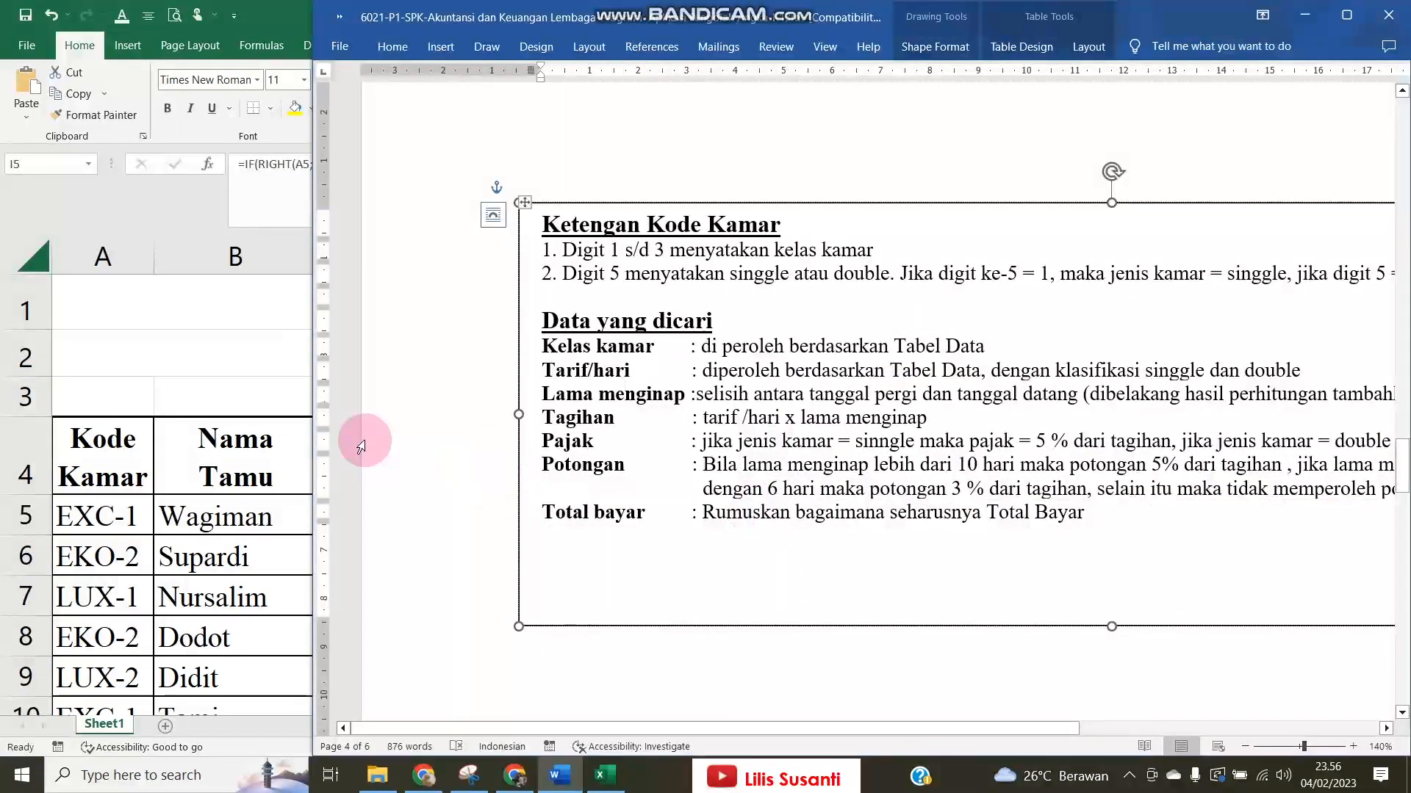
{"action": "left_click_drag", "start_coordinate": [309, 426], "coordinate": [23, 415]}
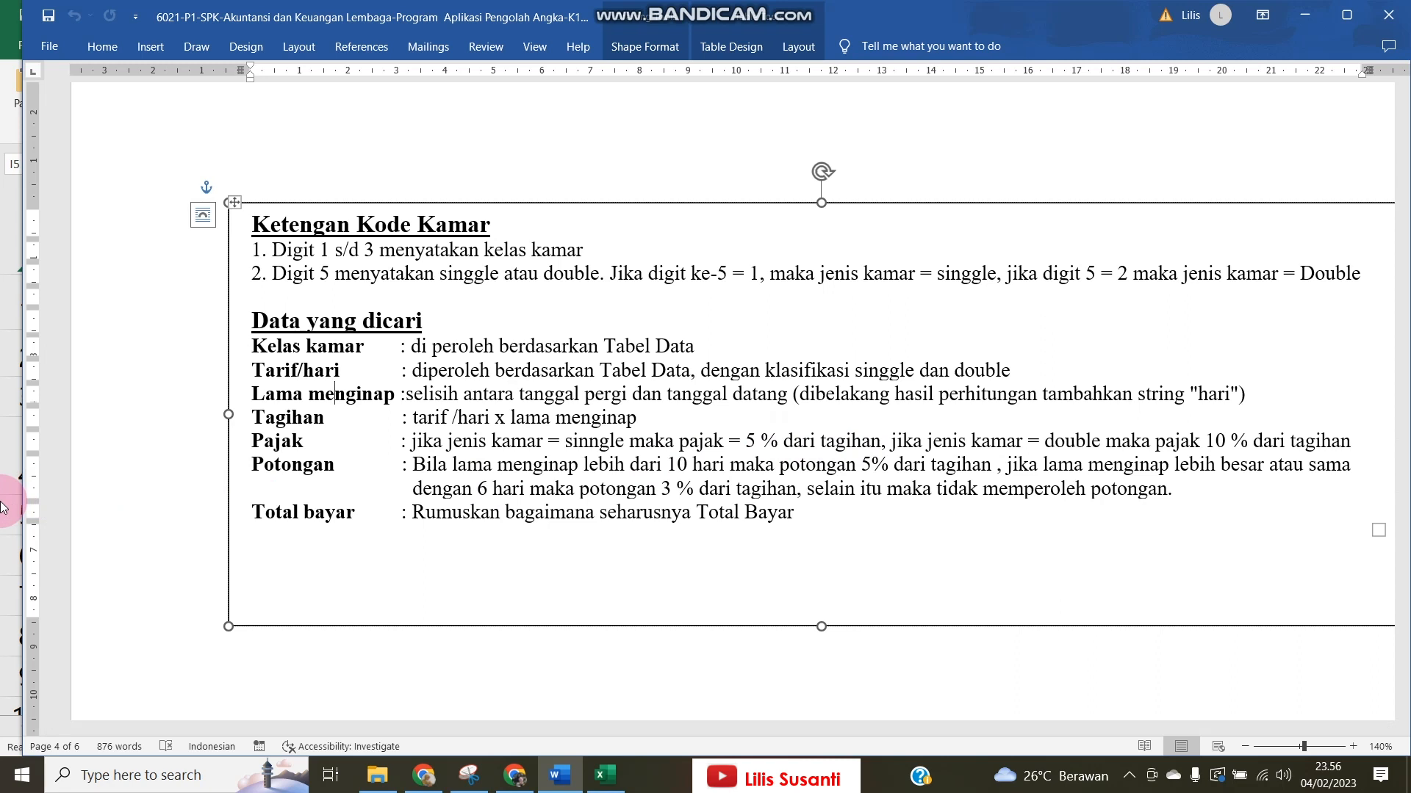
{"action": "left_click", "coordinate": [614, 788]}
{"action": "left_click", "coordinate": [1249, 560]}
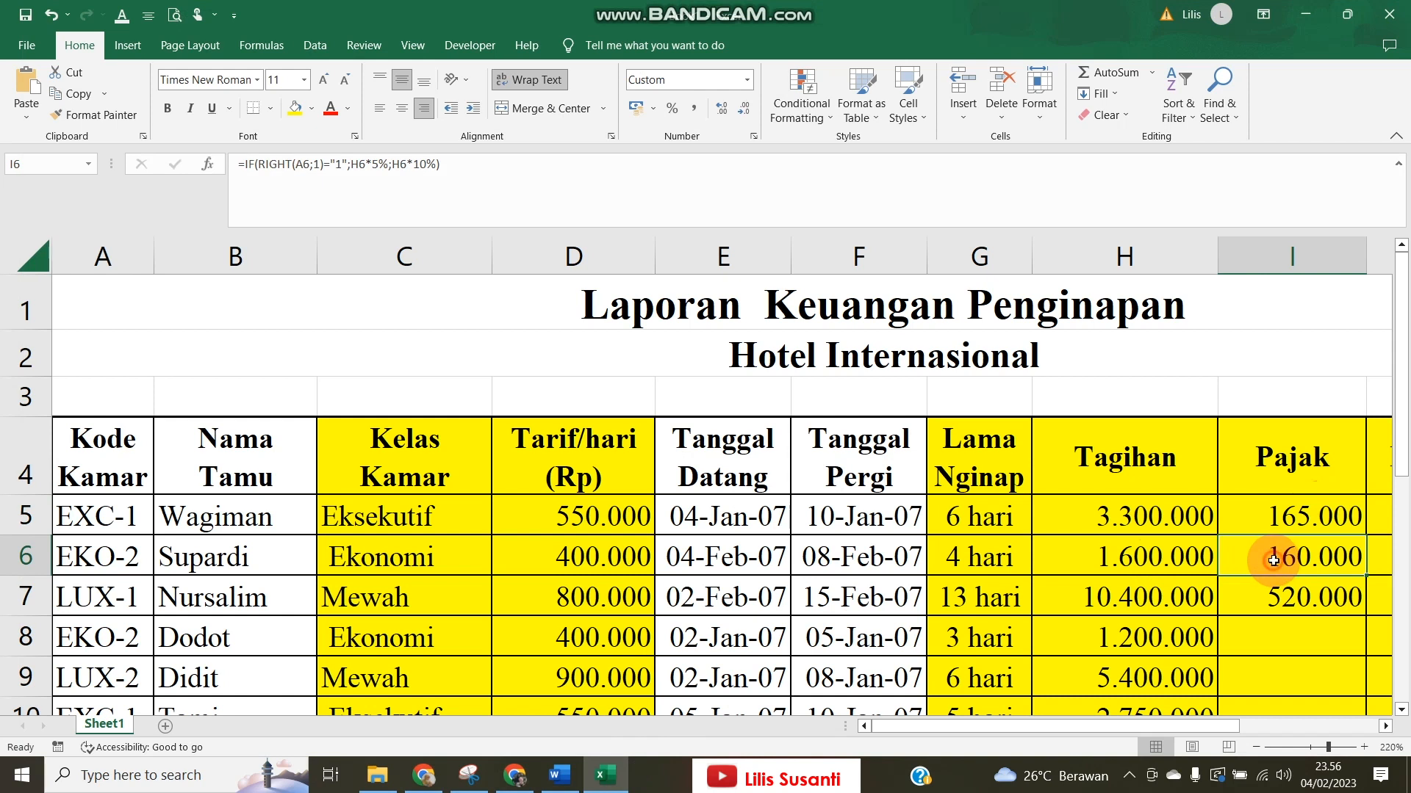
Copy the Pajak formula from I6 down to I7 again, and review the formula in I5.
{"action": "left_click_drag", "start_coordinate": [1365, 576], "coordinate": [1364, 586]}
{"action": "left_click", "coordinate": [1325, 502]}
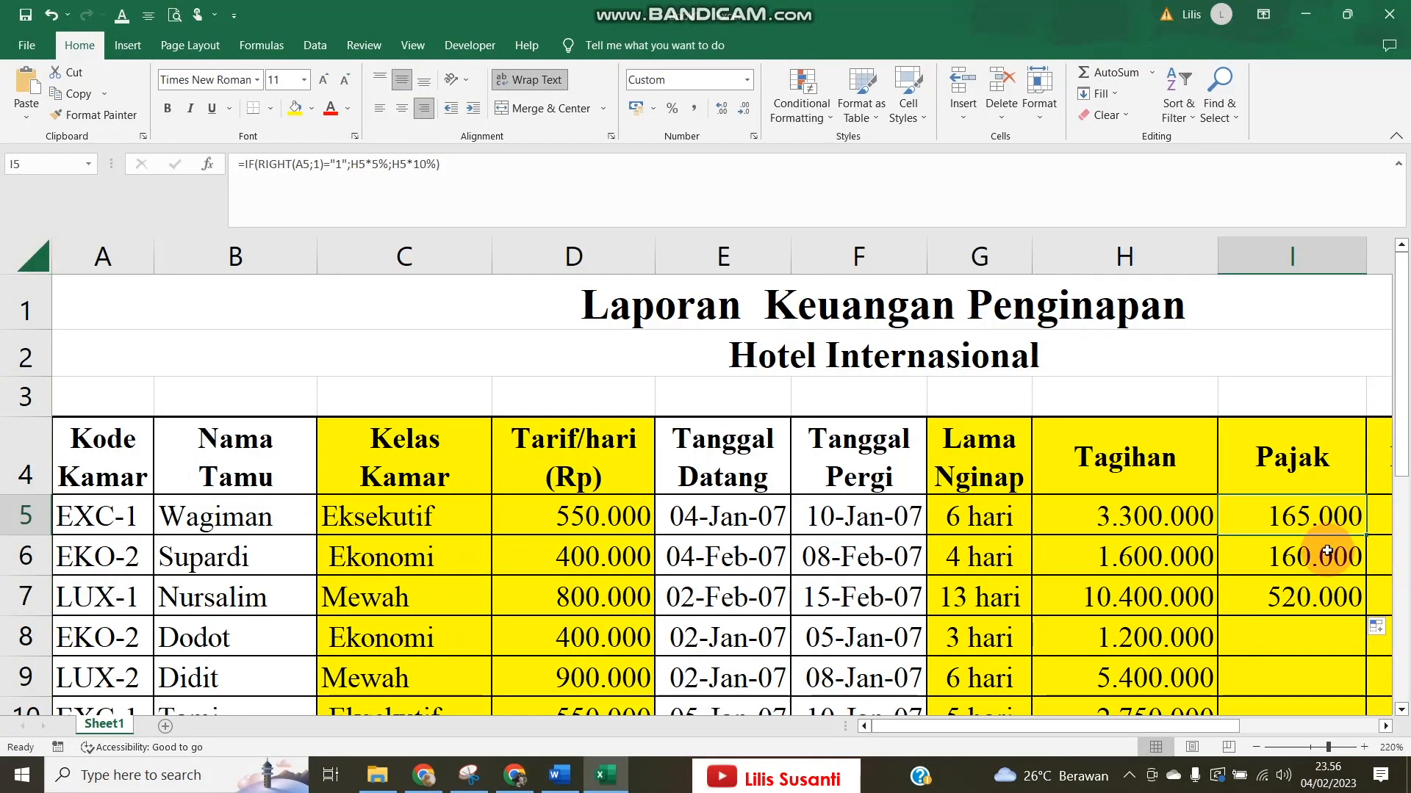
{"action": "left_click", "coordinate": [1325, 552]}
{"action": "left_click", "coordinate": [1316, 520]}
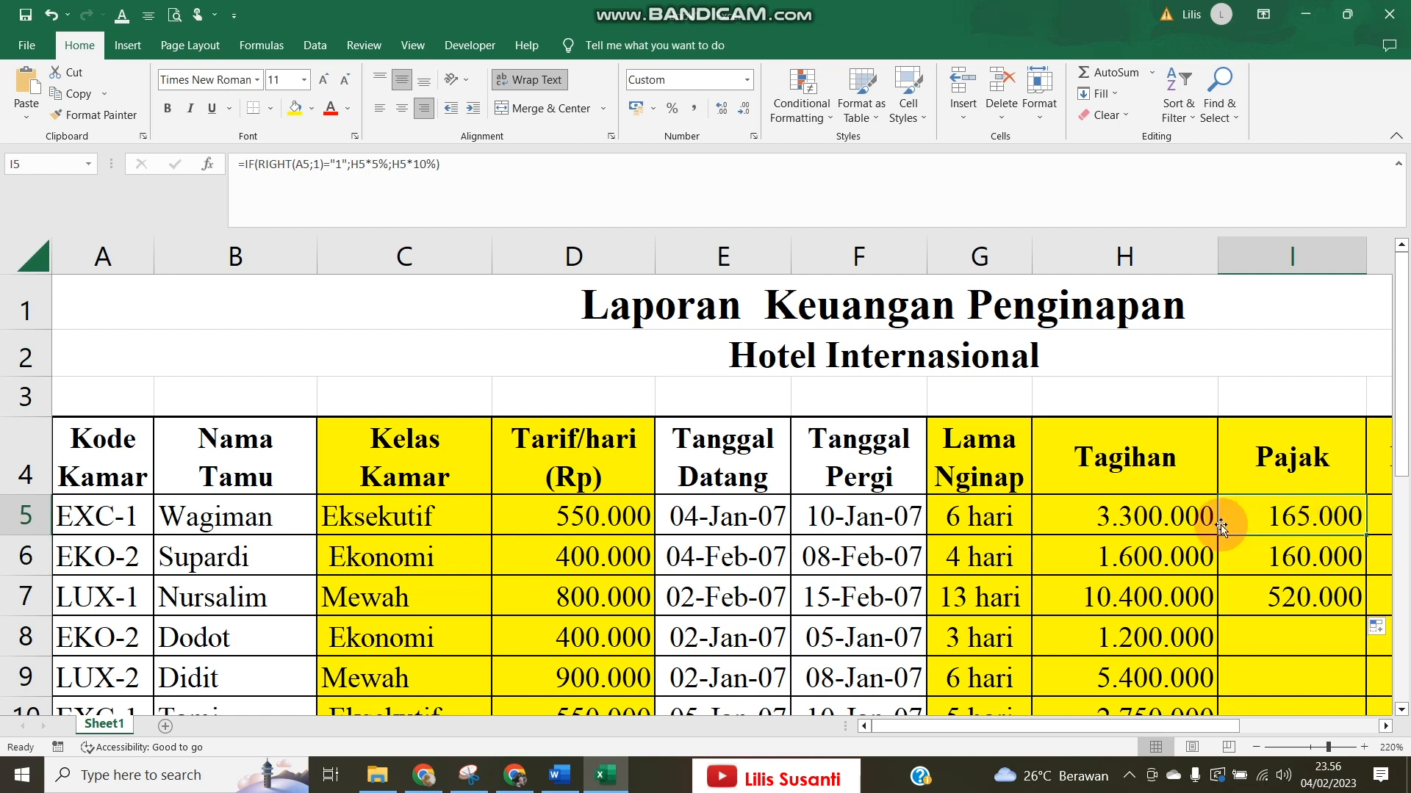
Enter the check formula =H5*5% in cell I3 above the Pajak heading.
{"action": "left_click", "coordinate": [1257, 401]}
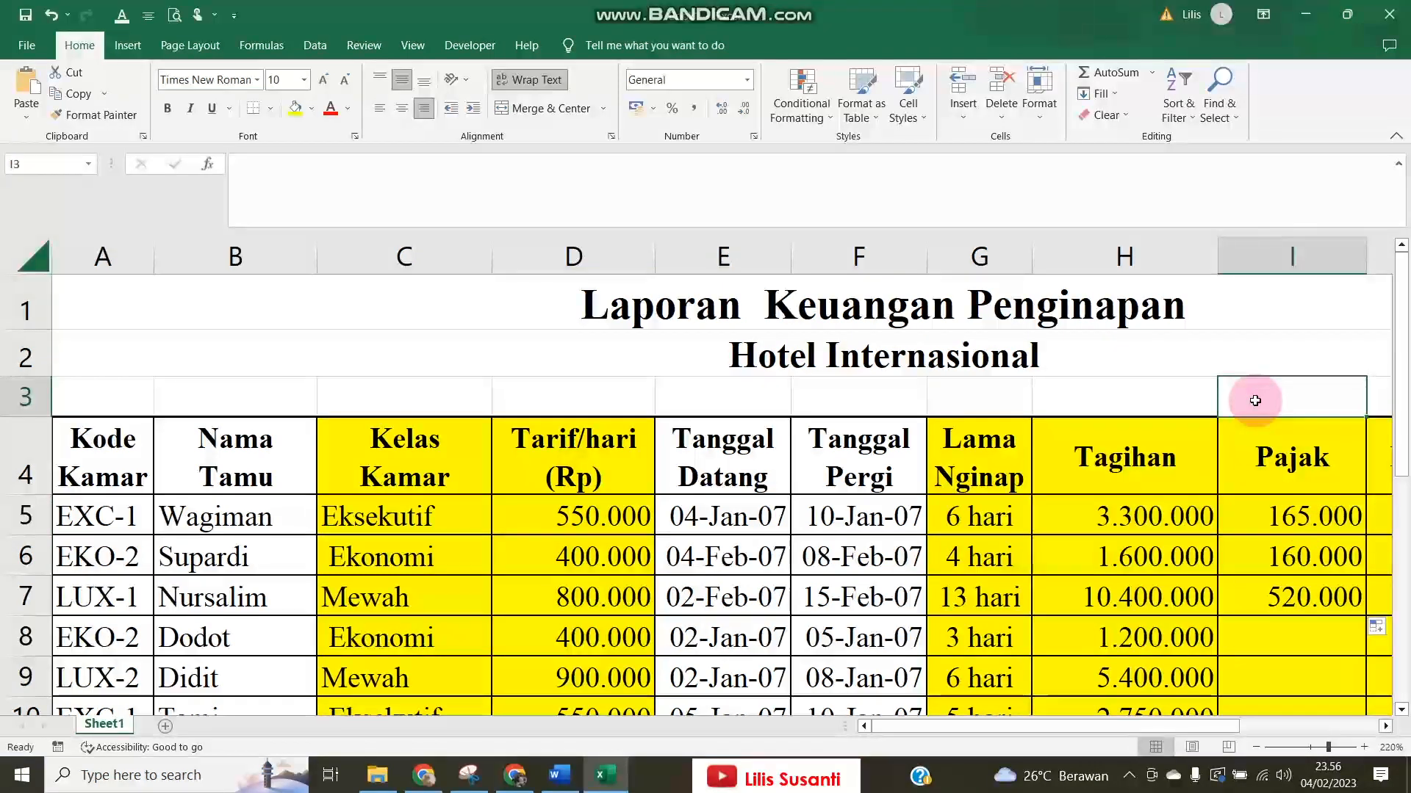
{"action": "type", "text": "="}
{"action": "key", "text": "Down"}
{"action": "key", "text": "Left"}
{"action": "key", "text": "Down"}
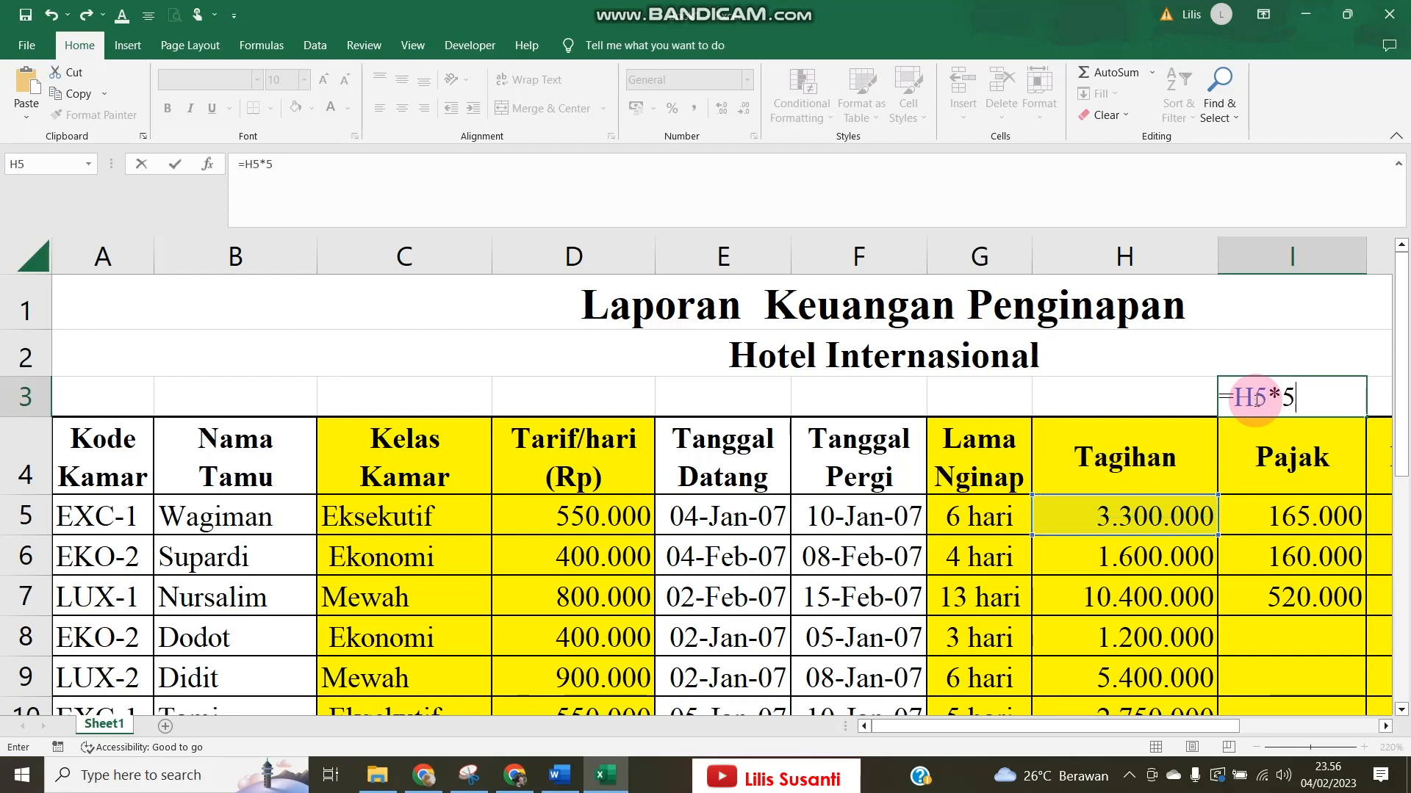
{"action": "type", "text": "*5%"}
{"action": "key", "text": "Return"}
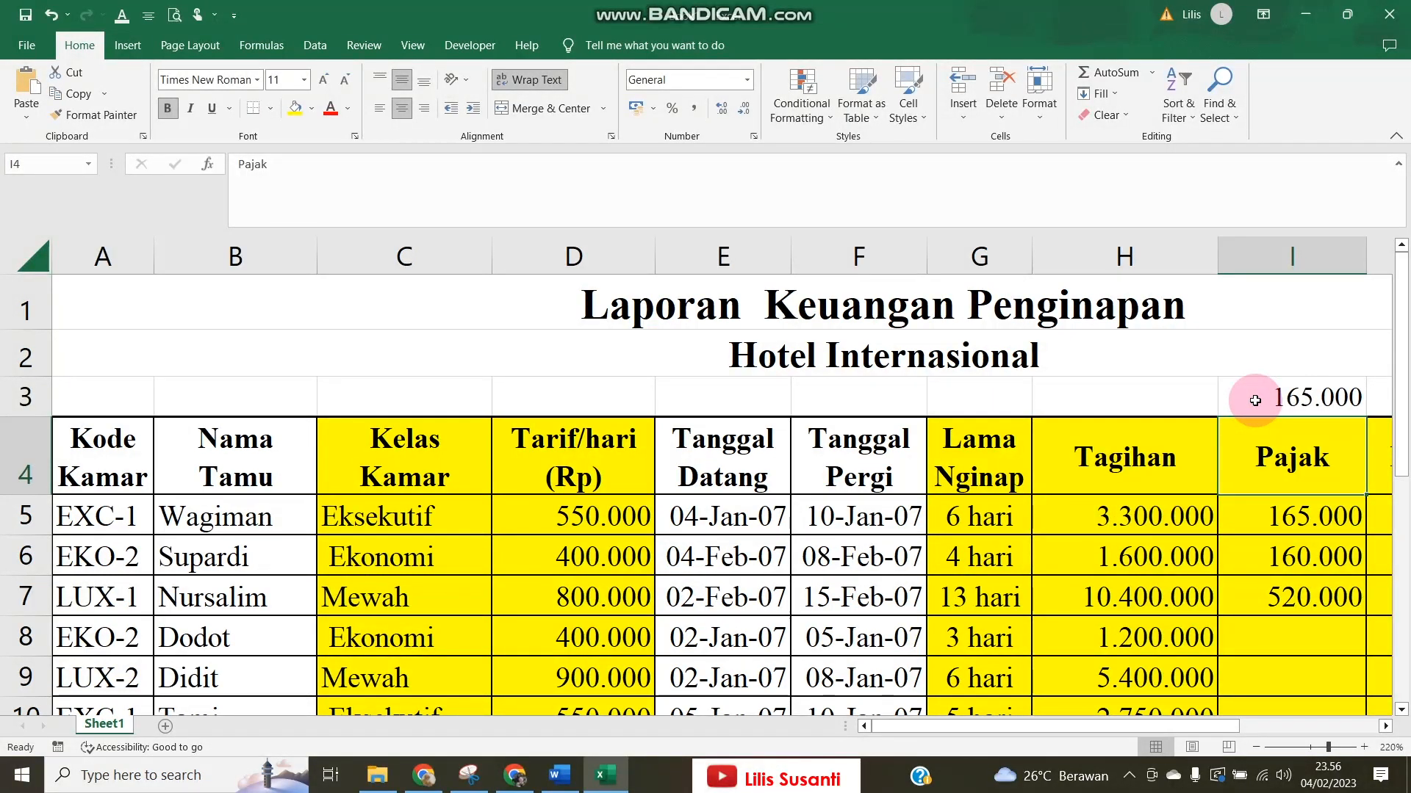
Compare the Pajak value in the first row of the Word sample table with the Excel result.
{"action": "left_click", "coordinate": [560, 776]}
{"action": "scroll", "coordinate": [589, 462], "scroll_direction": "up", "scroll_amount": 10}
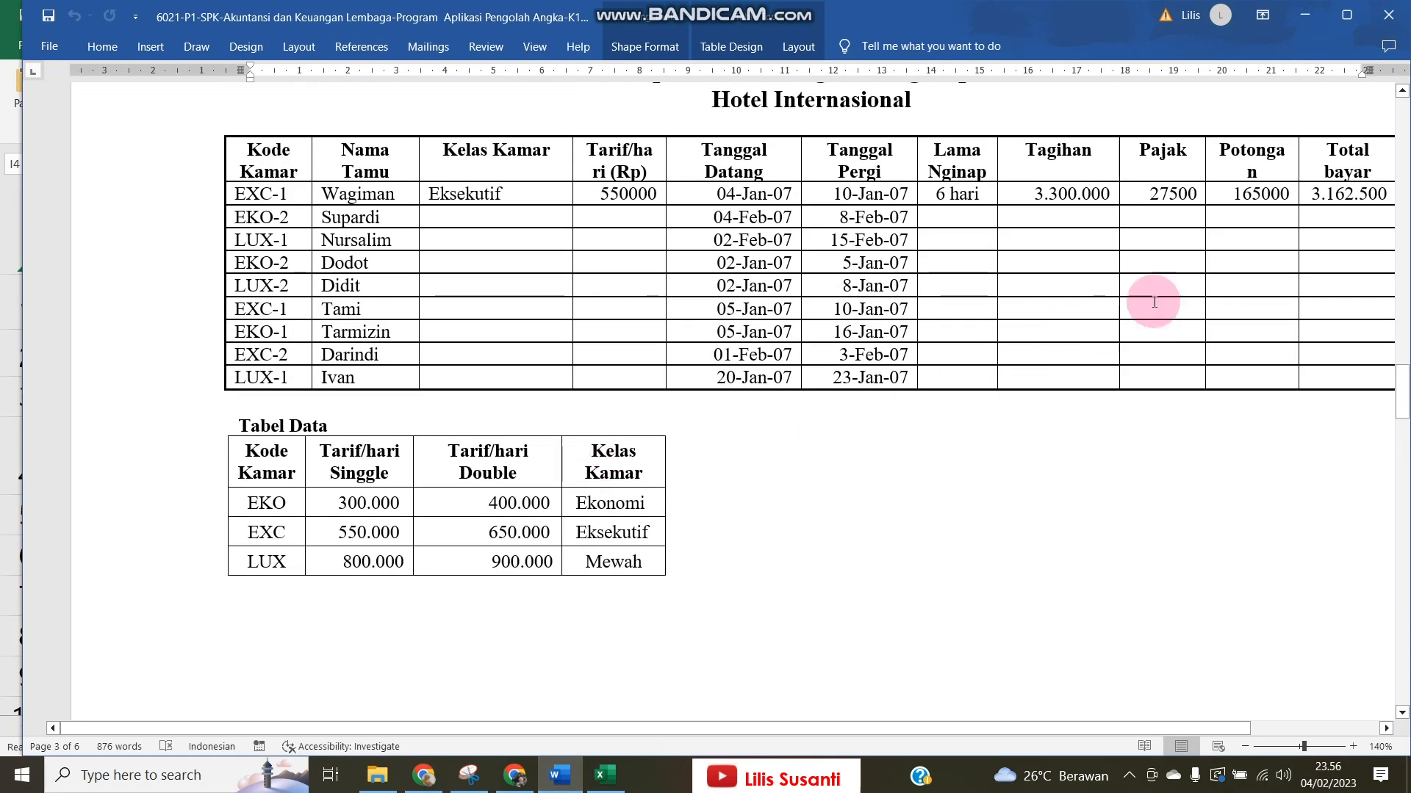
{"action": "left_click", "coordinate": [1172, 195]}
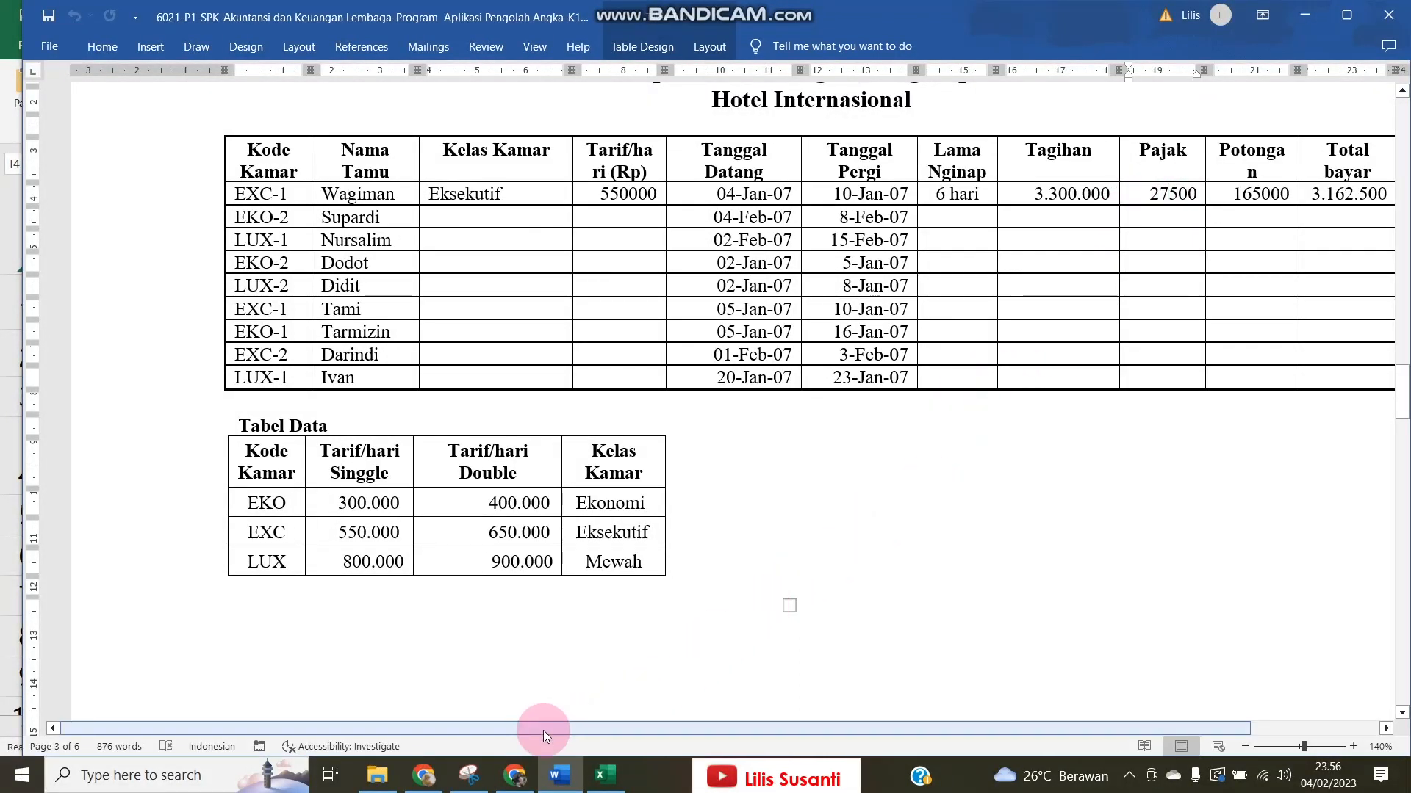
{"action": "left_click", "coordinate": [604, 775]}
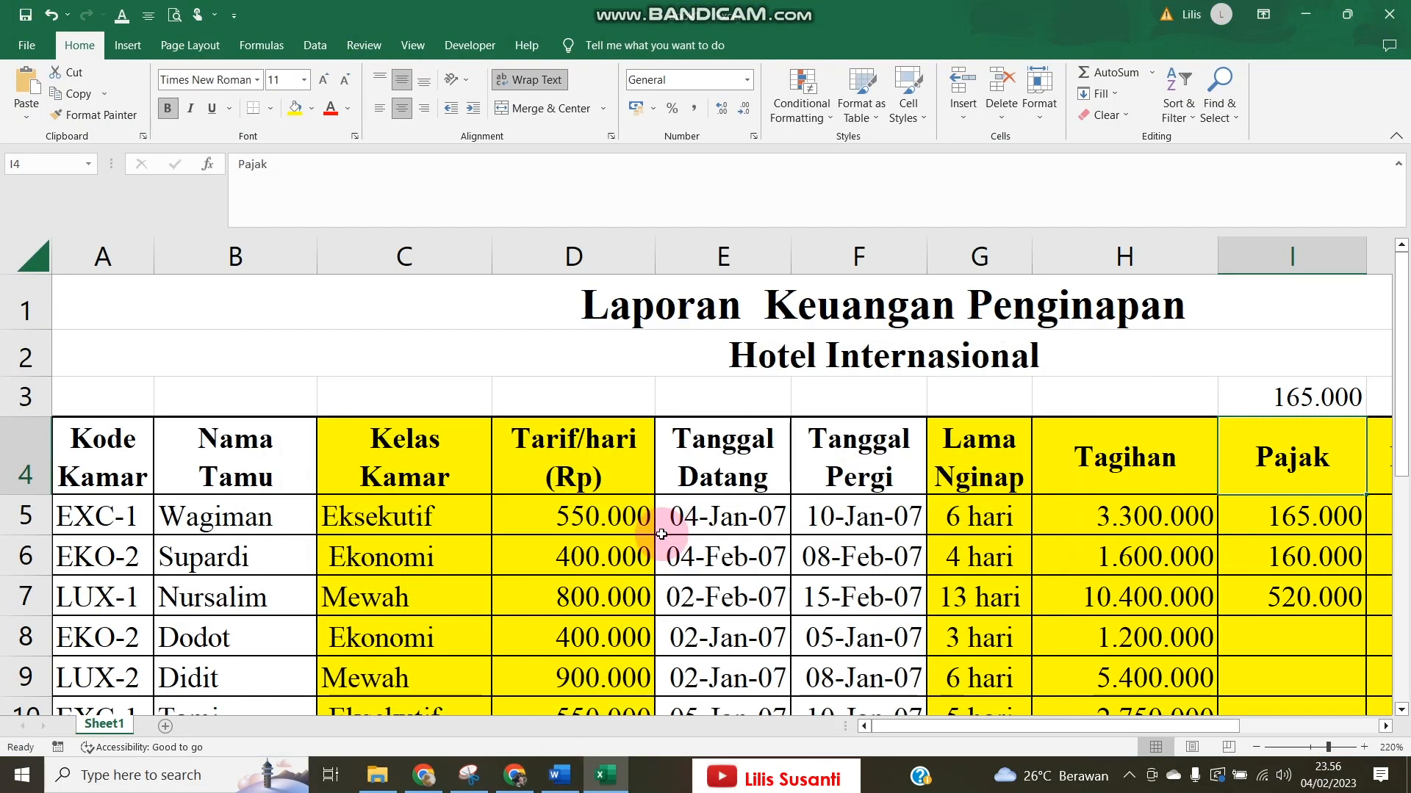
Reread the 5% Pajak rule under Data yang dicari in the Word instructions, and return to Excel.
{"action": "left_click", "coordinate": [560, 775]}
{"action": "scroll", "coordinate": [724, 418], "scroll_direction": "down", "scroll_amount": 1}
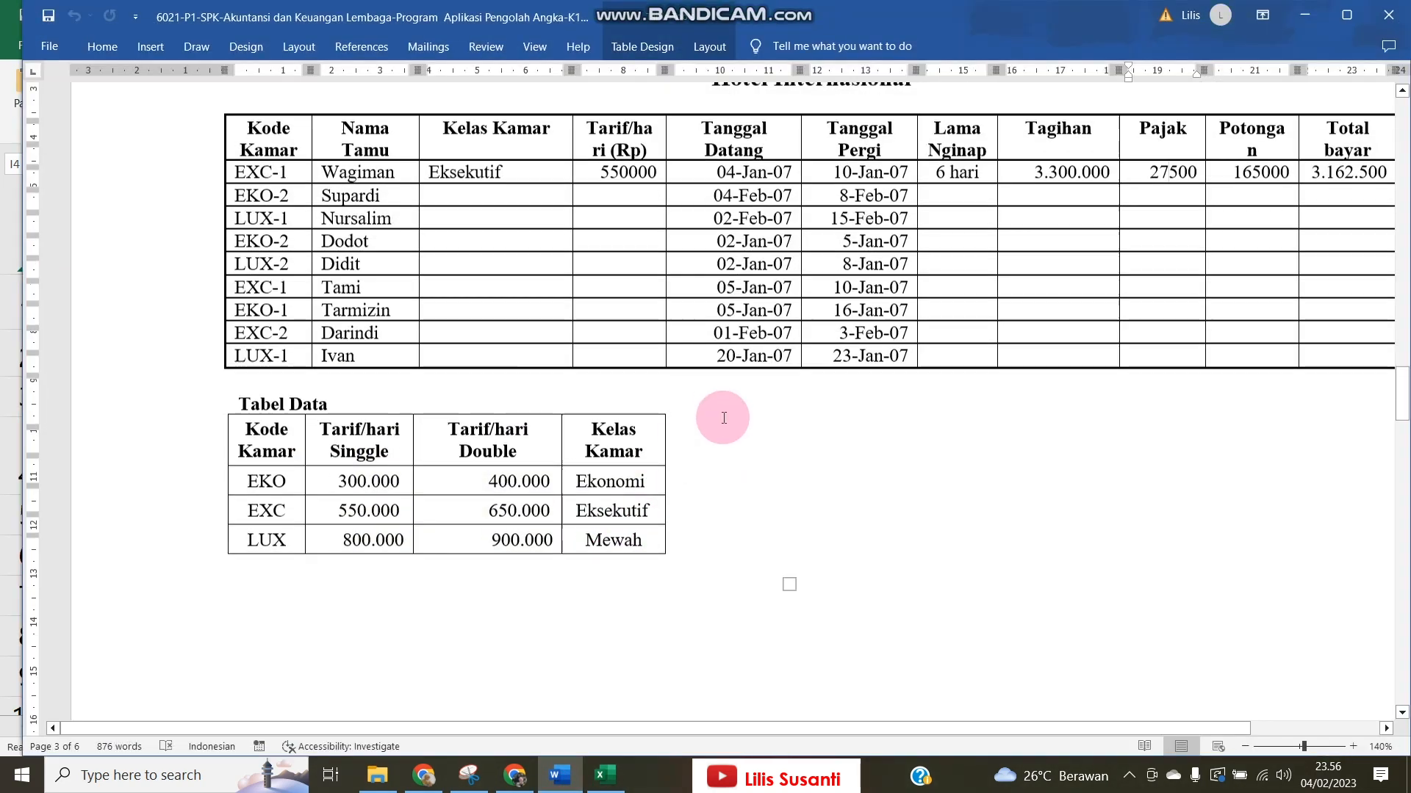
{"action": "scroll", "coordinate": [724, 418], "scroll_direction": "down", "scroll_amount": 10}
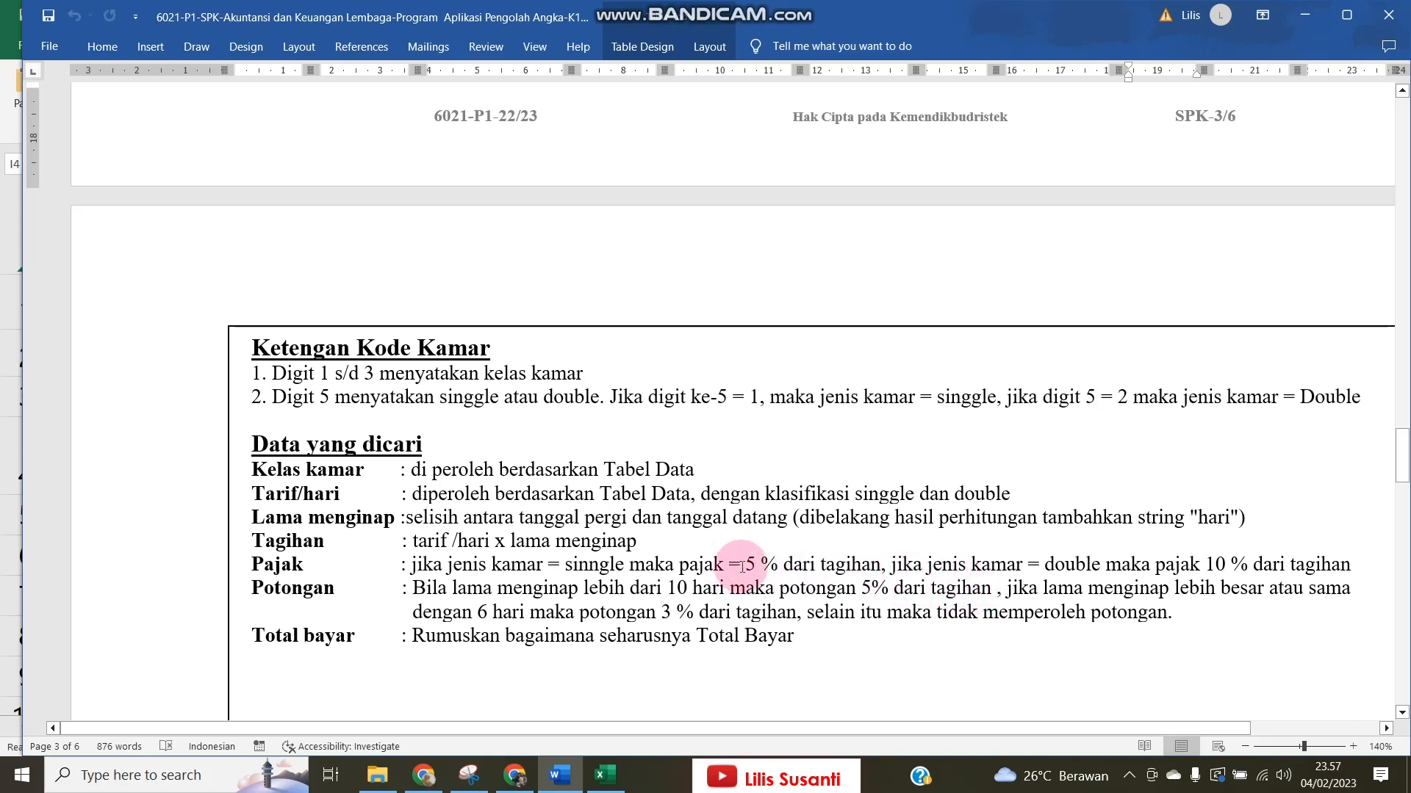
{"action": "left_click_drag", "start_coordinate": [749, 564], "coordinate": [880, 564]}
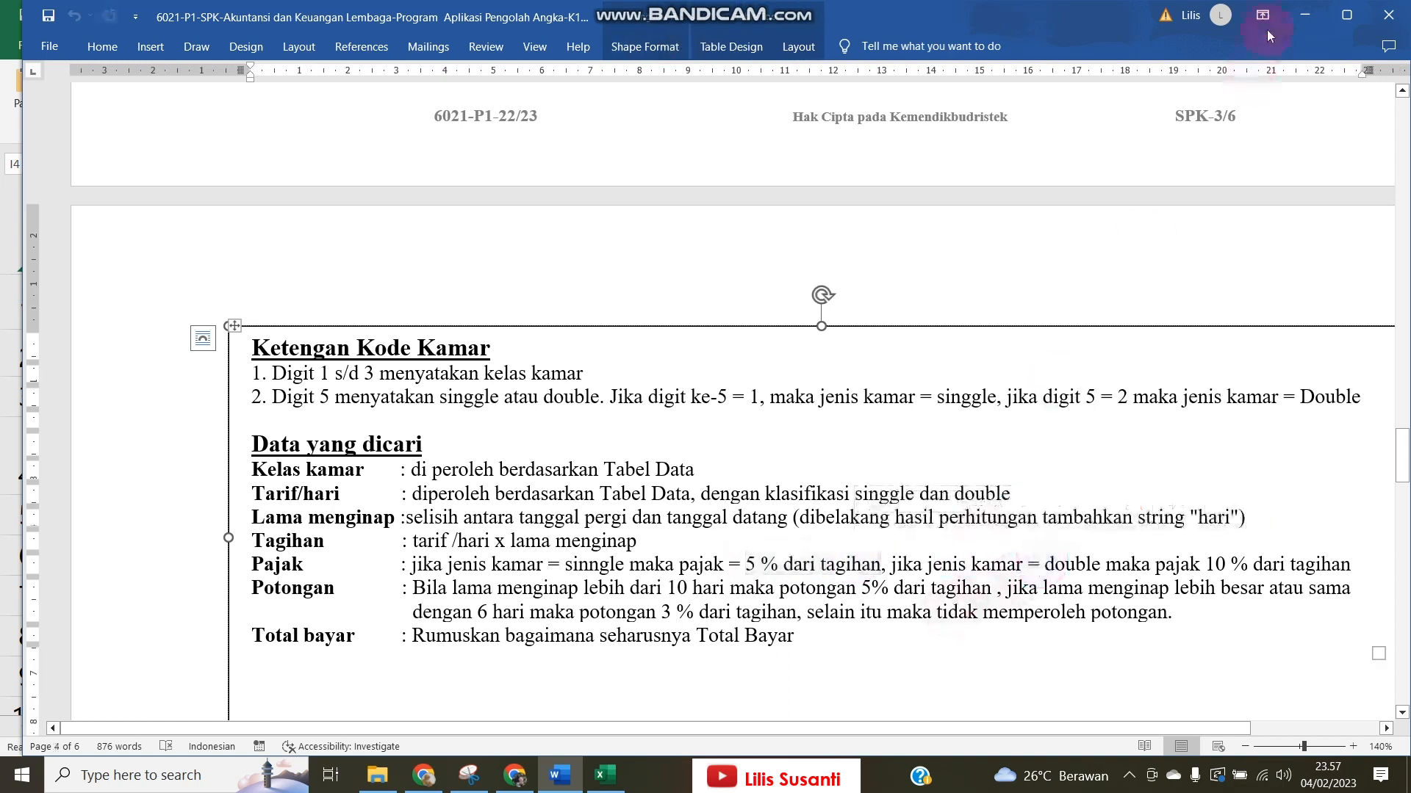
{"action": "left_click", "coordinate": [1305, 14]}
Fill the Pajak formula from I6 down the column to I13.
{"action": "left_click", "coordinate": [1264, 514]}
{"action": "left_click", "coordinate": [1337, 559]}
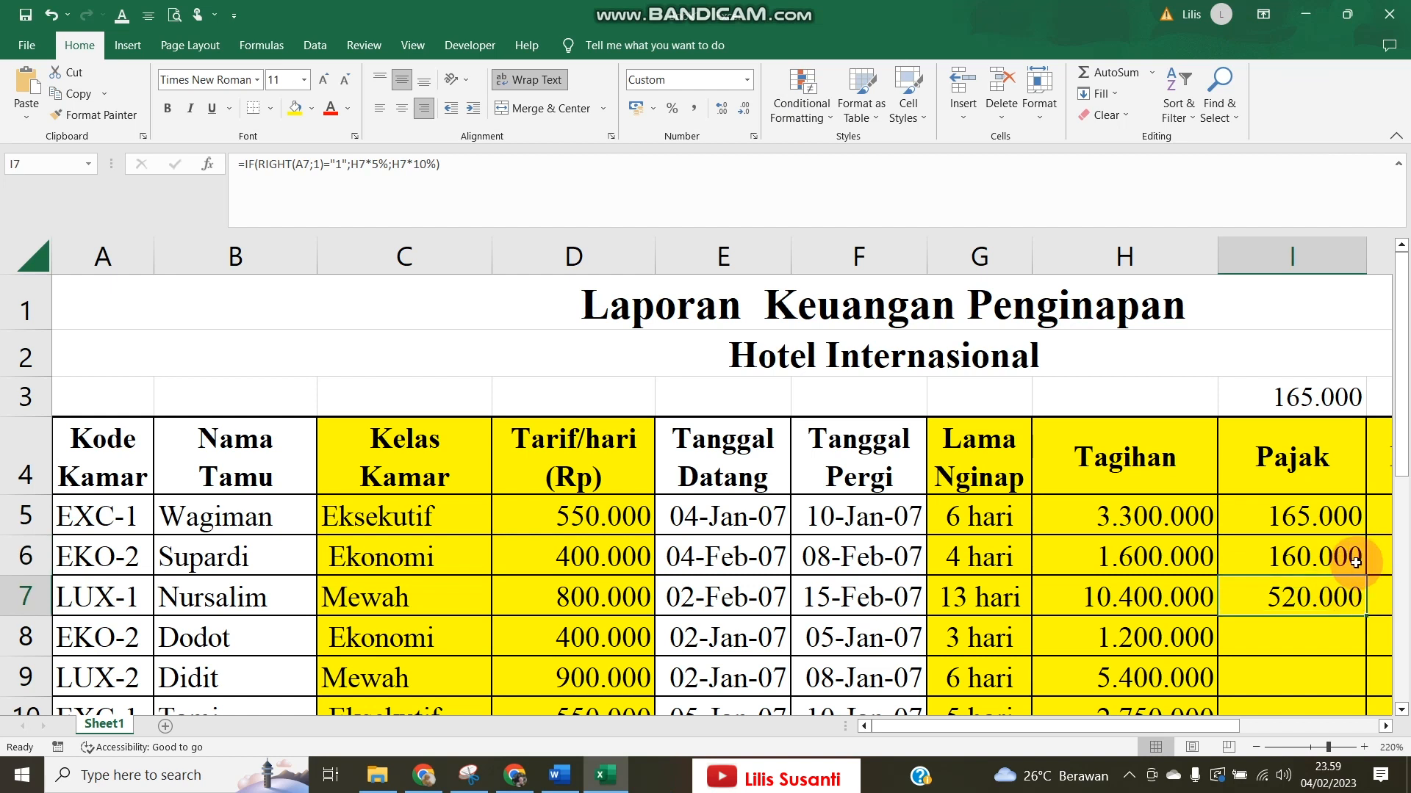
{"action": "left_click_drag", "start_coordinate": [1363, 574], "coordinate": [1330, 645]}
Review the filled Pajak column, the check formula in I3, and the rest of the table from Total bayar back to Kode Kamar.
{"action": "left_click", "coordinate": [1275, 499]}
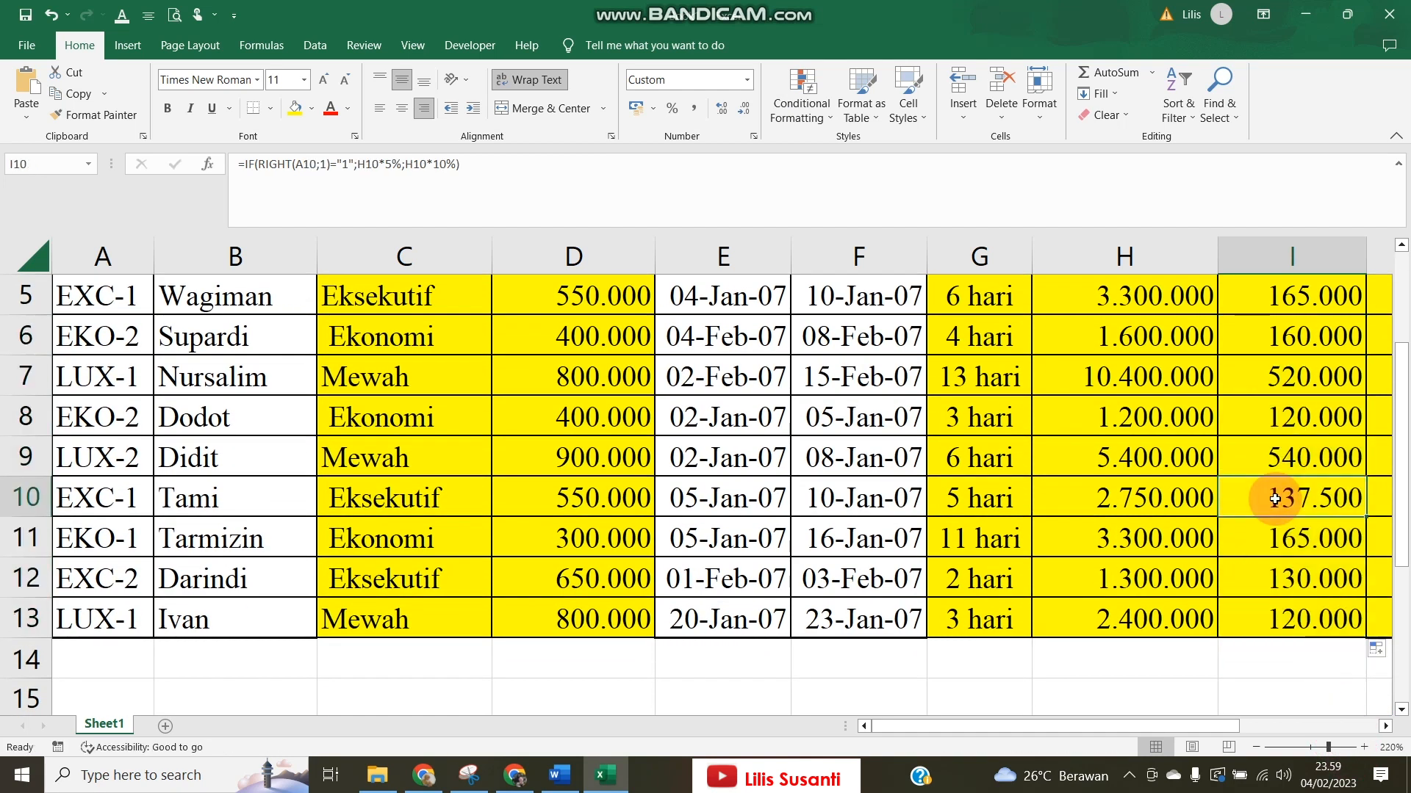
{"action": "key", "text": "Up"}
{"action": "key", "text": "Up"}
{"action": "key", "text": "Up"}
{"action": "key", "text": "Up"}
{"action": "key", "text": "Up"}
{"action": "key", "text": "Up"}
{"action": "key", "text": "Up"}
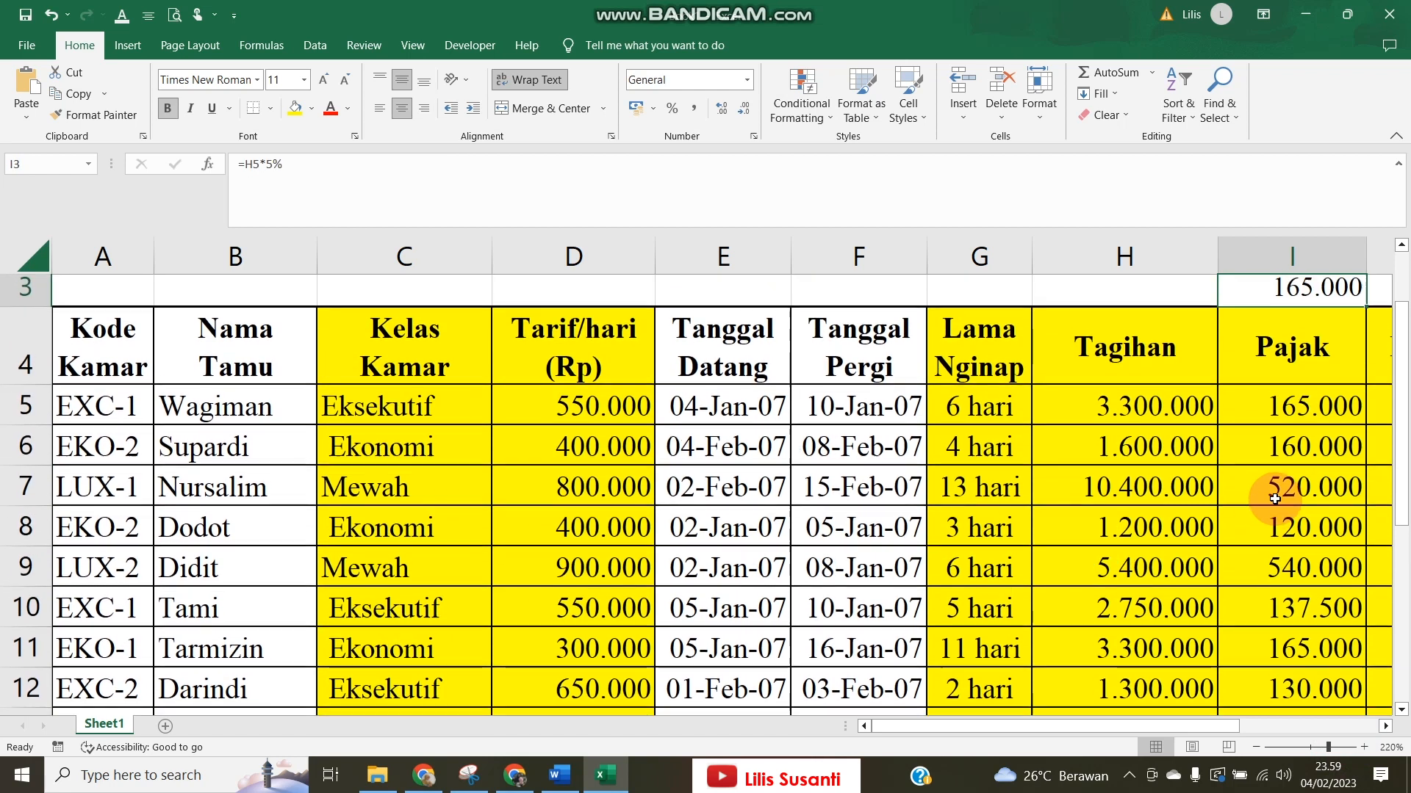
{"action": "key", "text": "Right"}
{"action": "key", "text": "Right"}
{"action": "key", "text": "Left"}
{"action": "key", "text": "Left"}
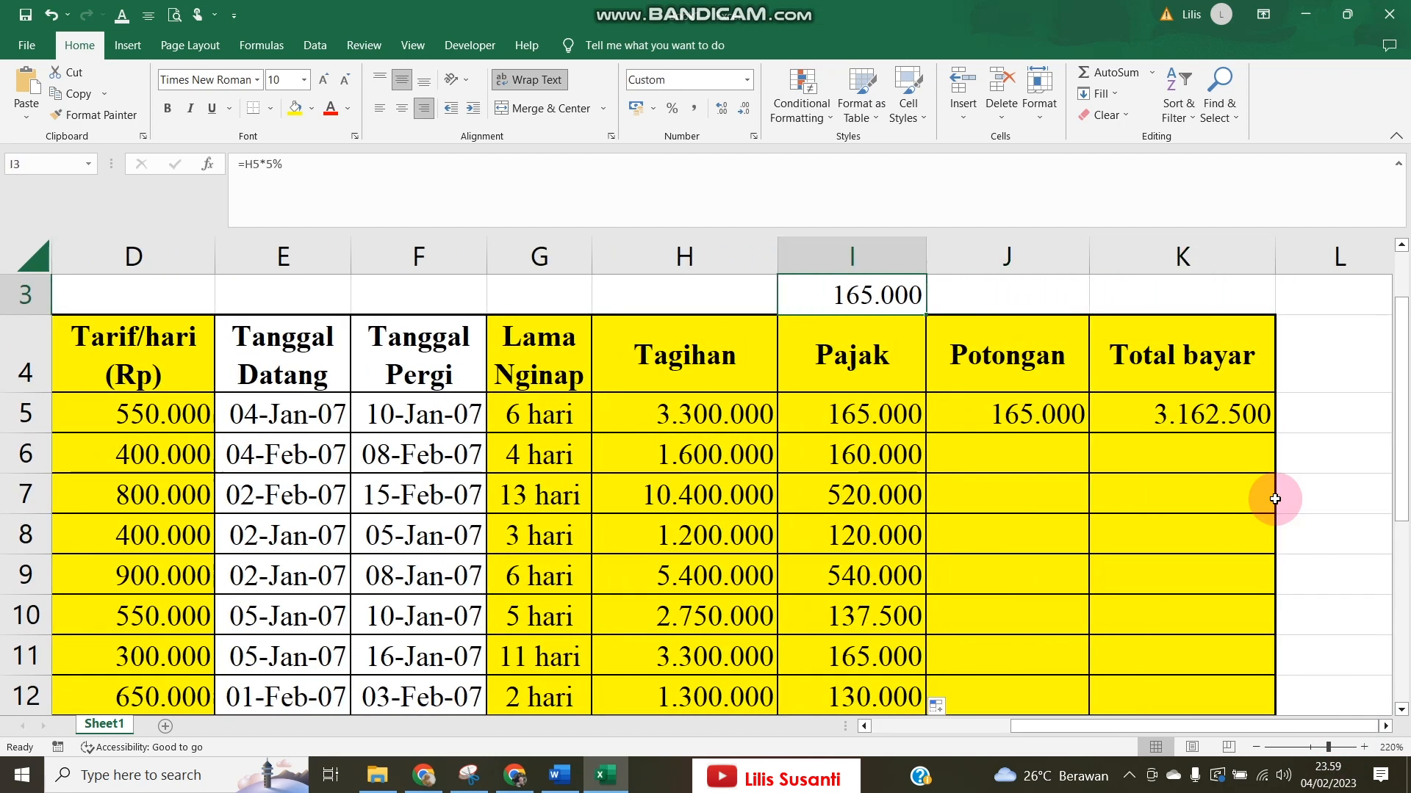
{"action": "key", "text": "Left"}
{"action": "key", "text": "Left"}
{"action": "key", "text": "Left"}
{"action": "key", "text": "Left"}
{"action": "key", "text": "Left"}
{"action": "key", "text": "Left"}
{"action": "key", "text": "Left"}
{"action": "key", "text": "Left"}
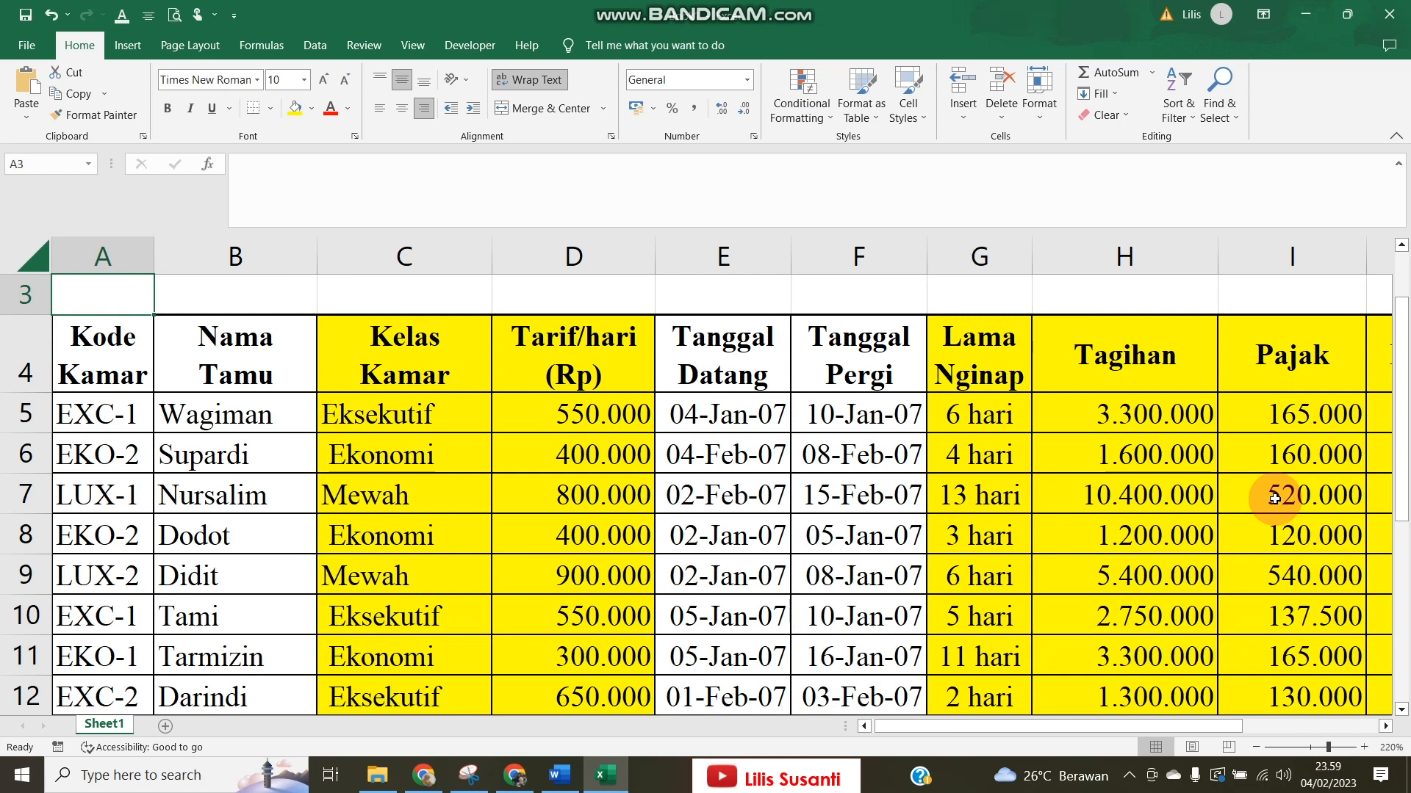
Read the Potongan discount rule in the Word instructions, and return to the Excel table.
{"action": "left_click", "coordinate": [1256, 747]}
{"action": "left_click", "coordinate": [1256, 747]}
{"action": "left_click", "coordinate": [1256, 747]}
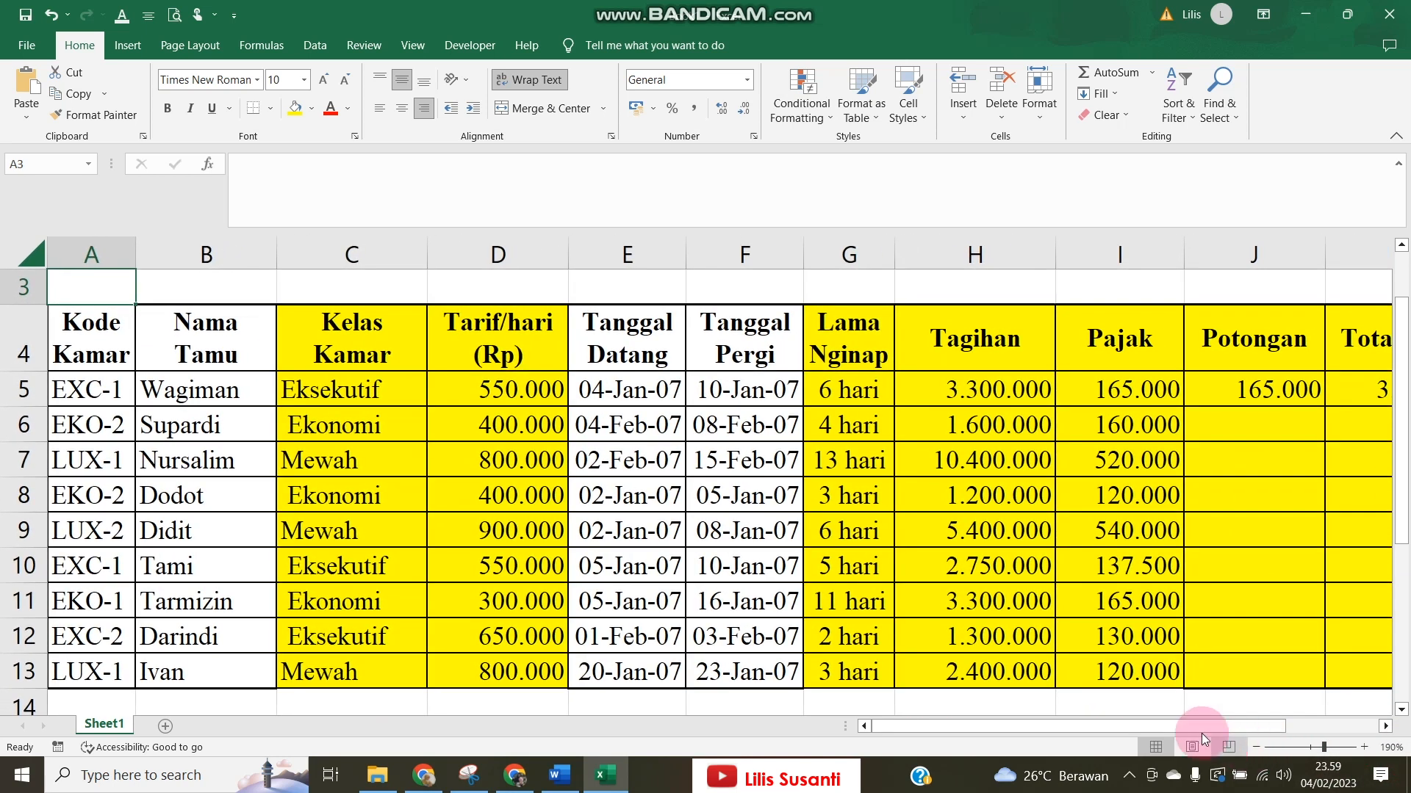
{"action": "left_click", "coordinate": [559, 775]}
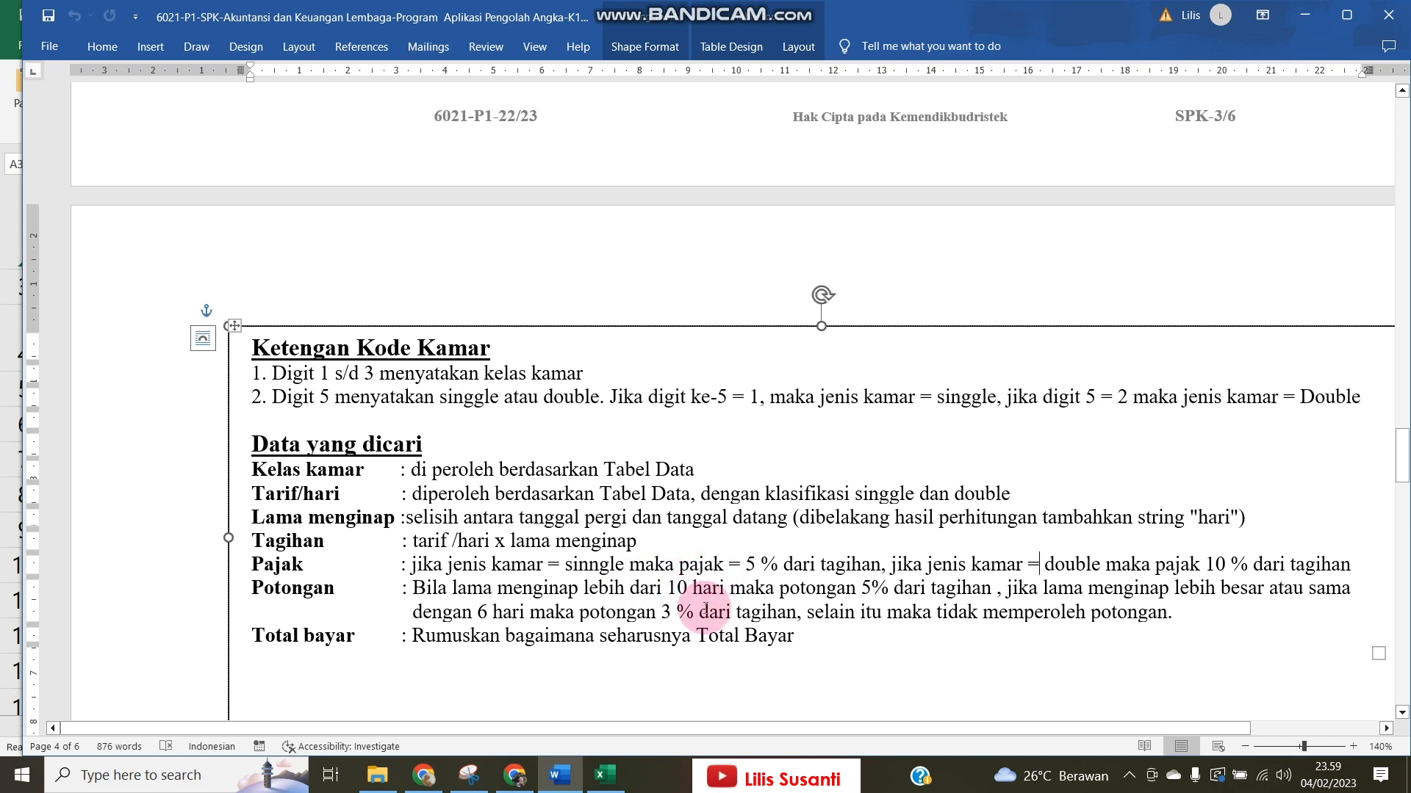
{"action": "left_click", "coordinate": [603, 773]}
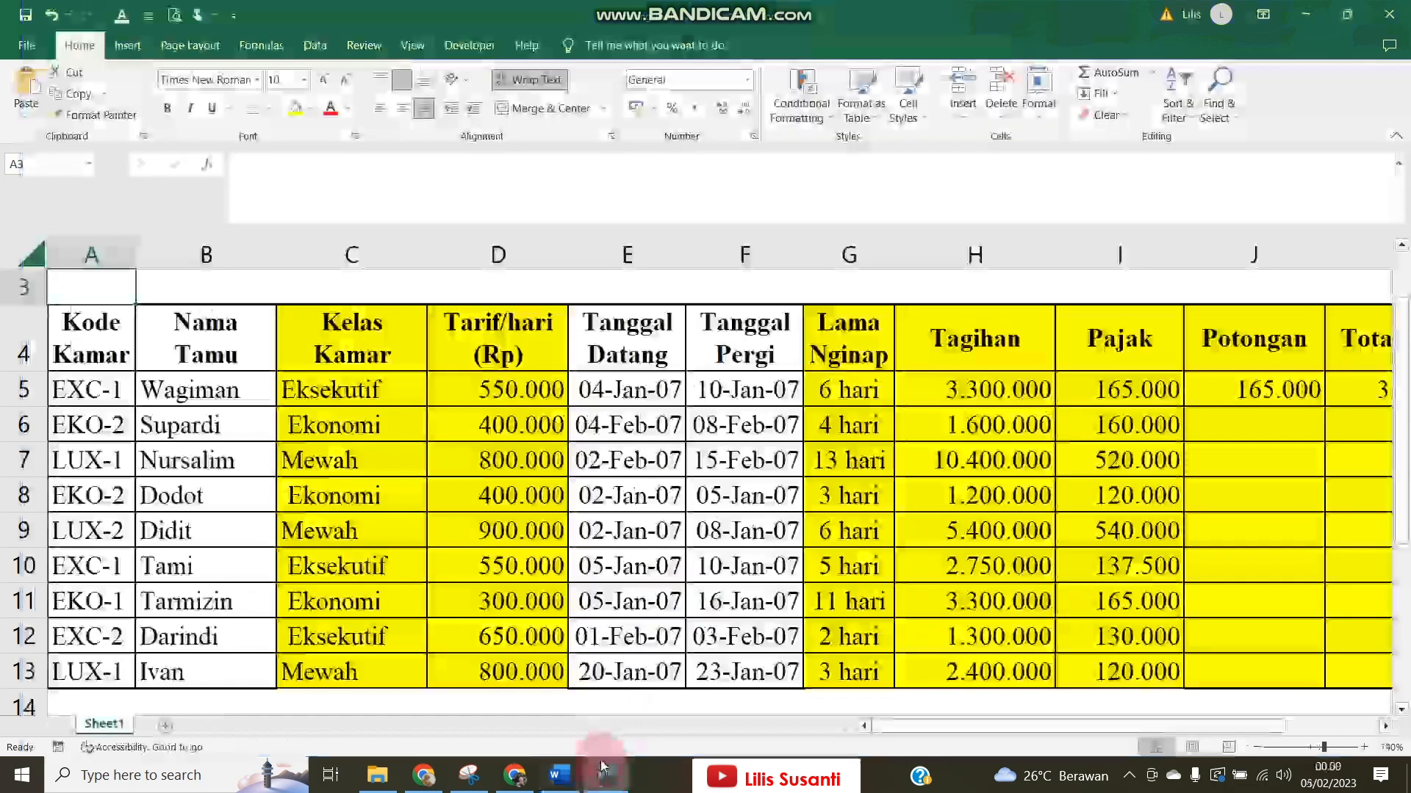
Start an IF formula in Potongan cell J5 that tests G5>10, following the discount rule in Word.
{"action": "left_click", "coordinate": [1257, 412]}
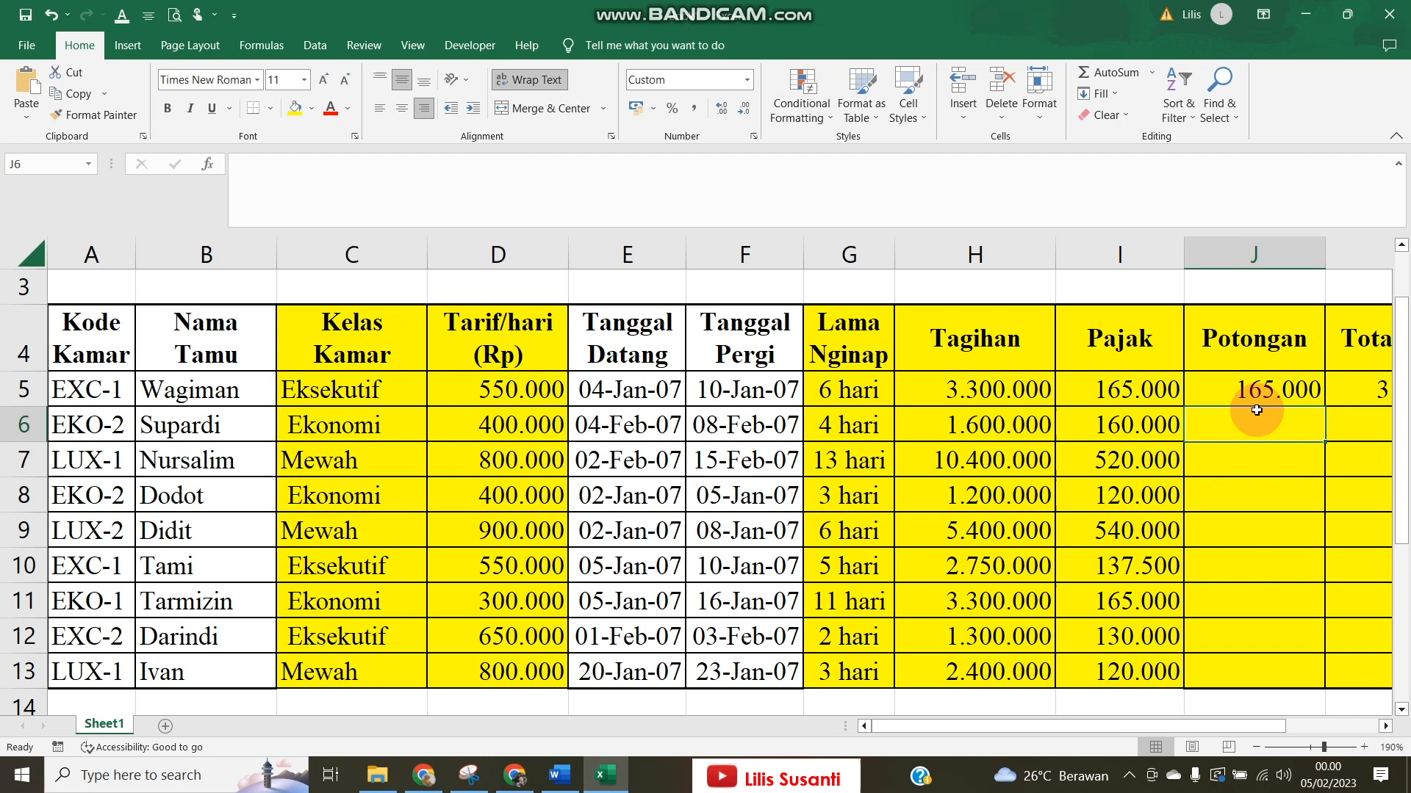
{"action": "key", "text": "Up"}
{"action": "type", "text": "="}
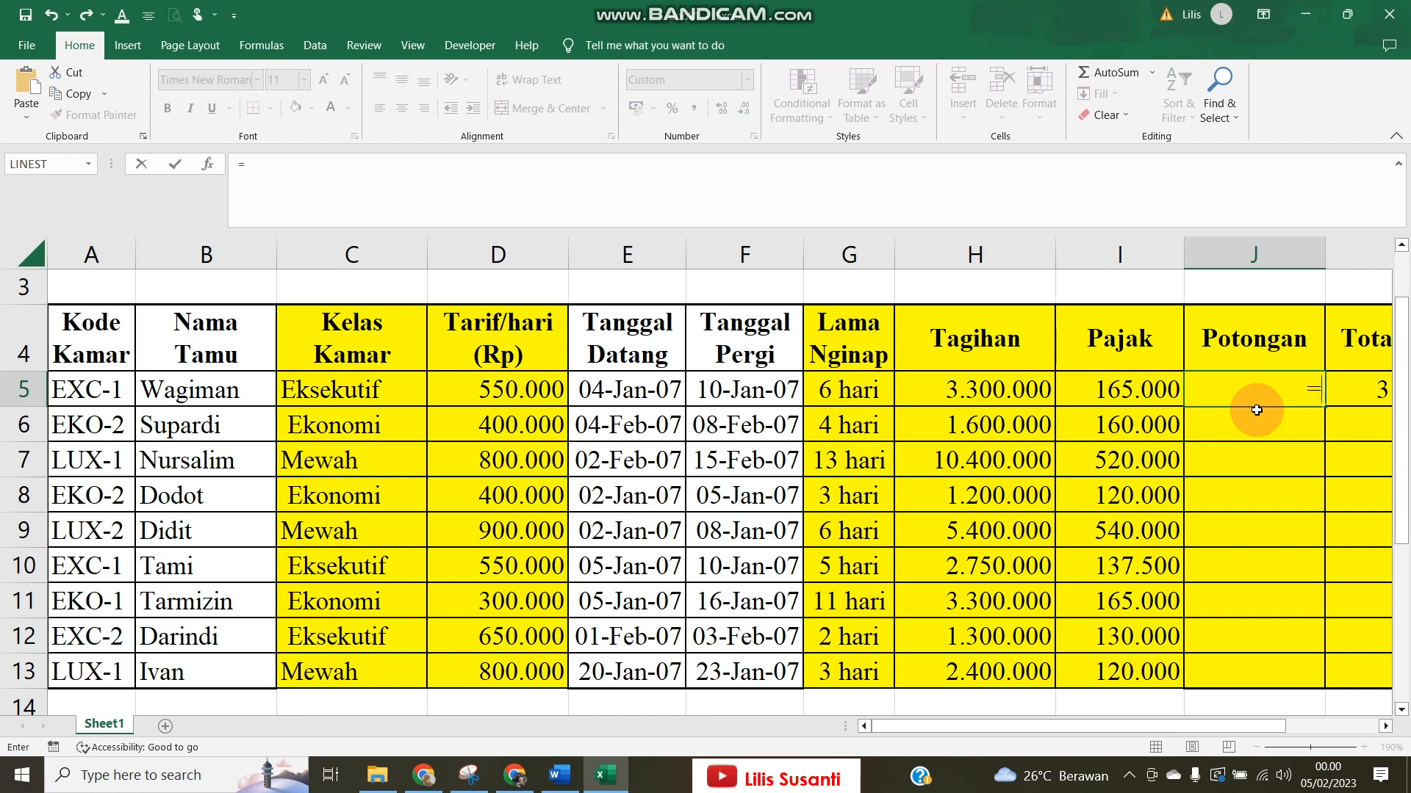
{"action": "type", "text": "if("}
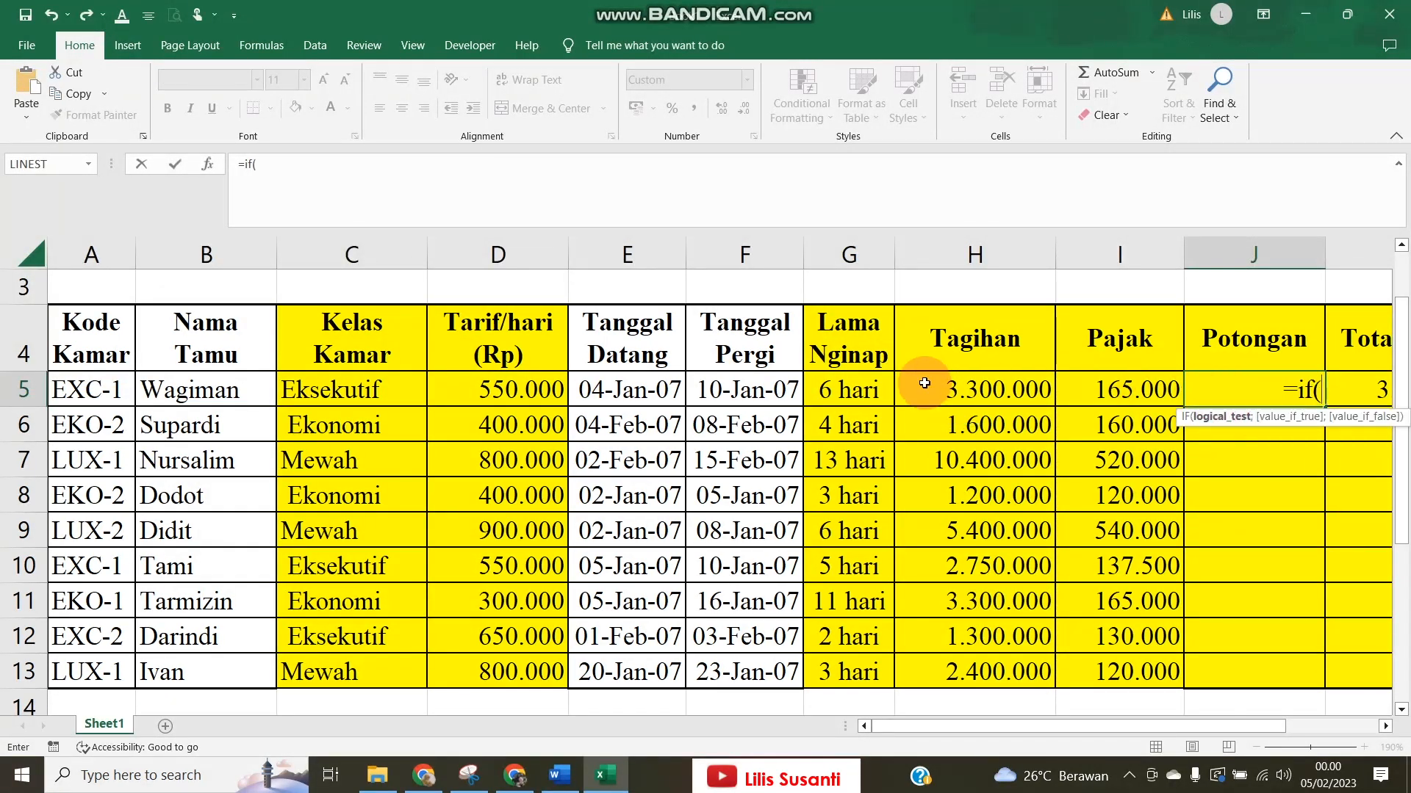
{"action": "left_click", "coordinate": [834, 395]}
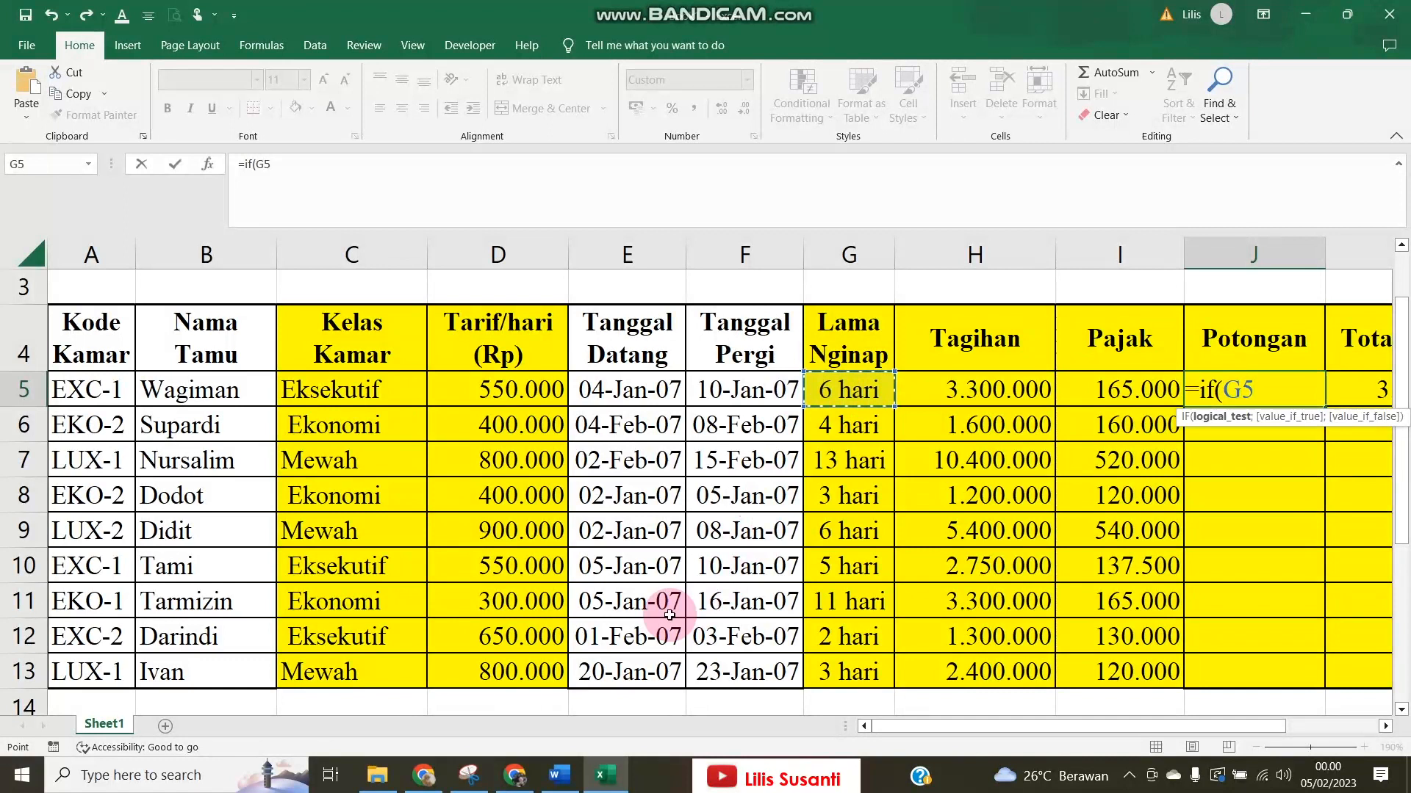
{"action": "left_click", "coordinate": [560, 775]}
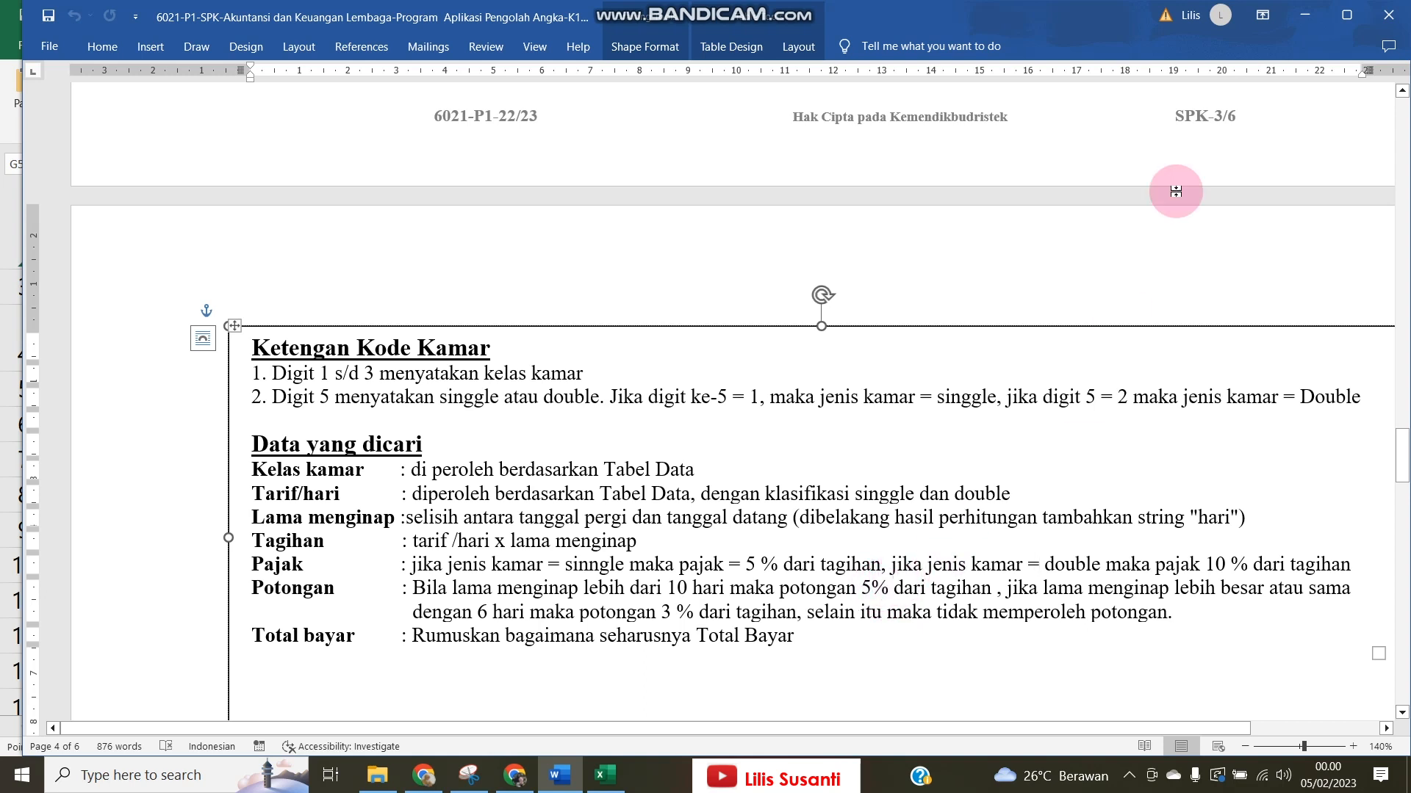
{"action": "left_click", "coordinate": [1306, 17]}
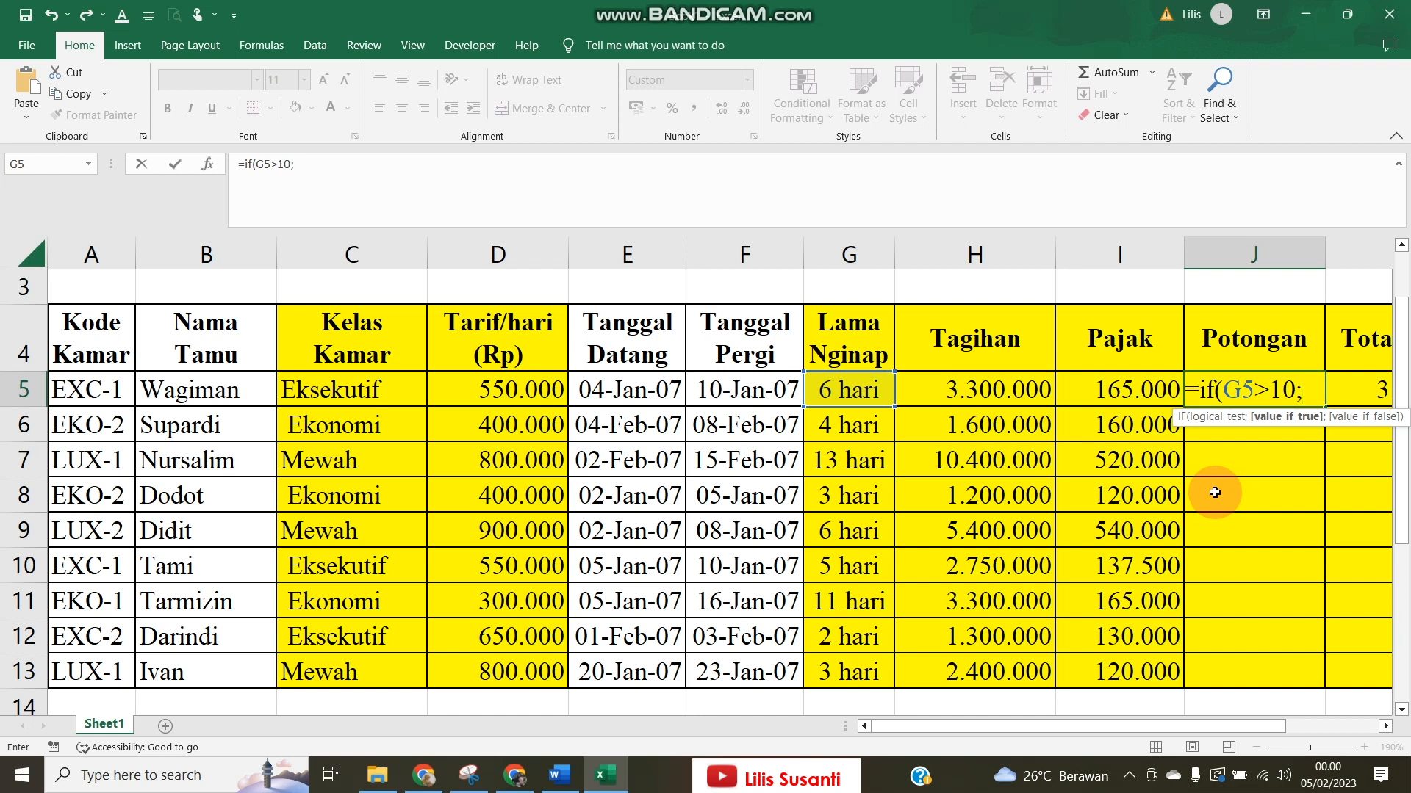
Add 5%*H5 as the value if true in the J5 formula, and open a nested IF.
{"action": "type", "text": "%*"}
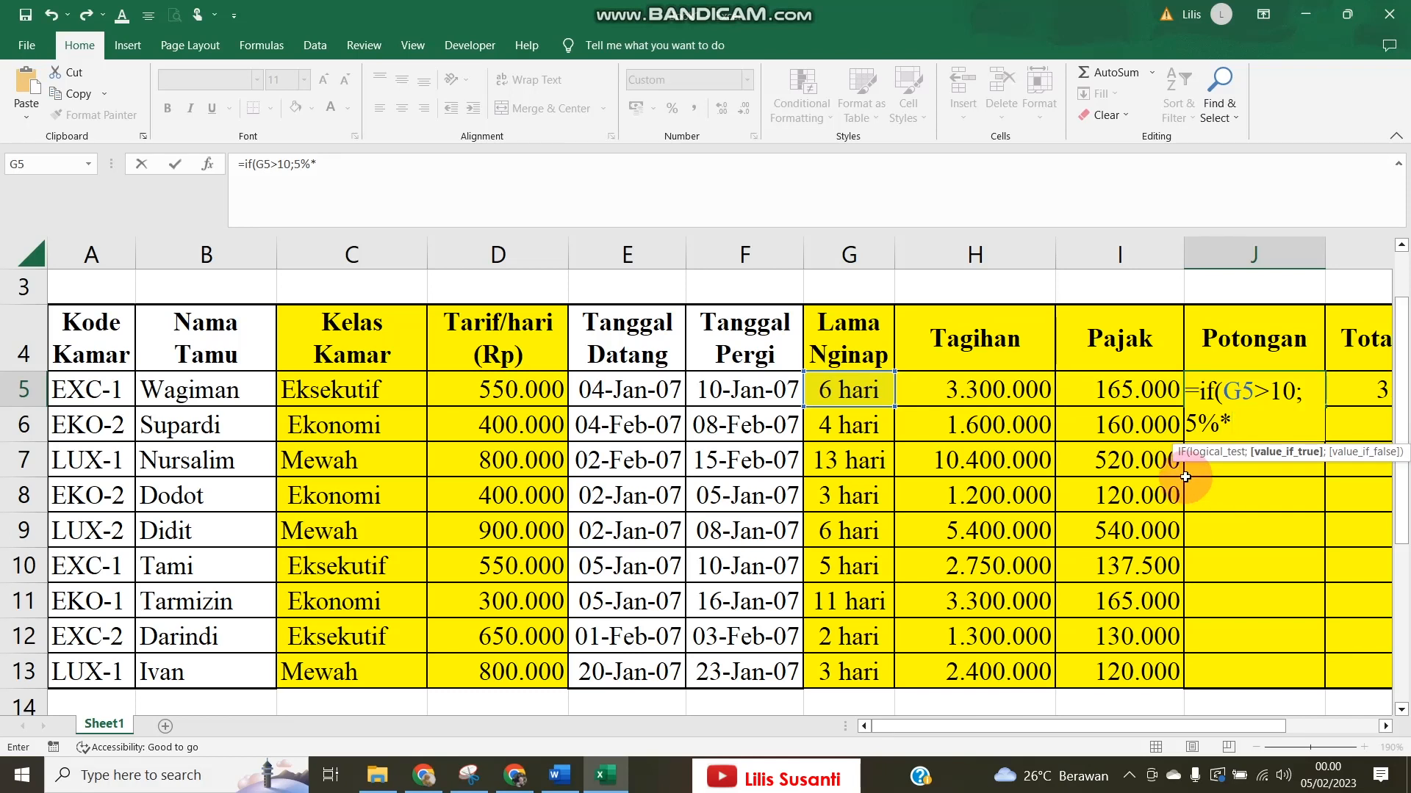
{"action": "left_click", "coordinate": [997, 388]}
{"action": "type", "text": ";"}
{"action": "type", "text": "if"}
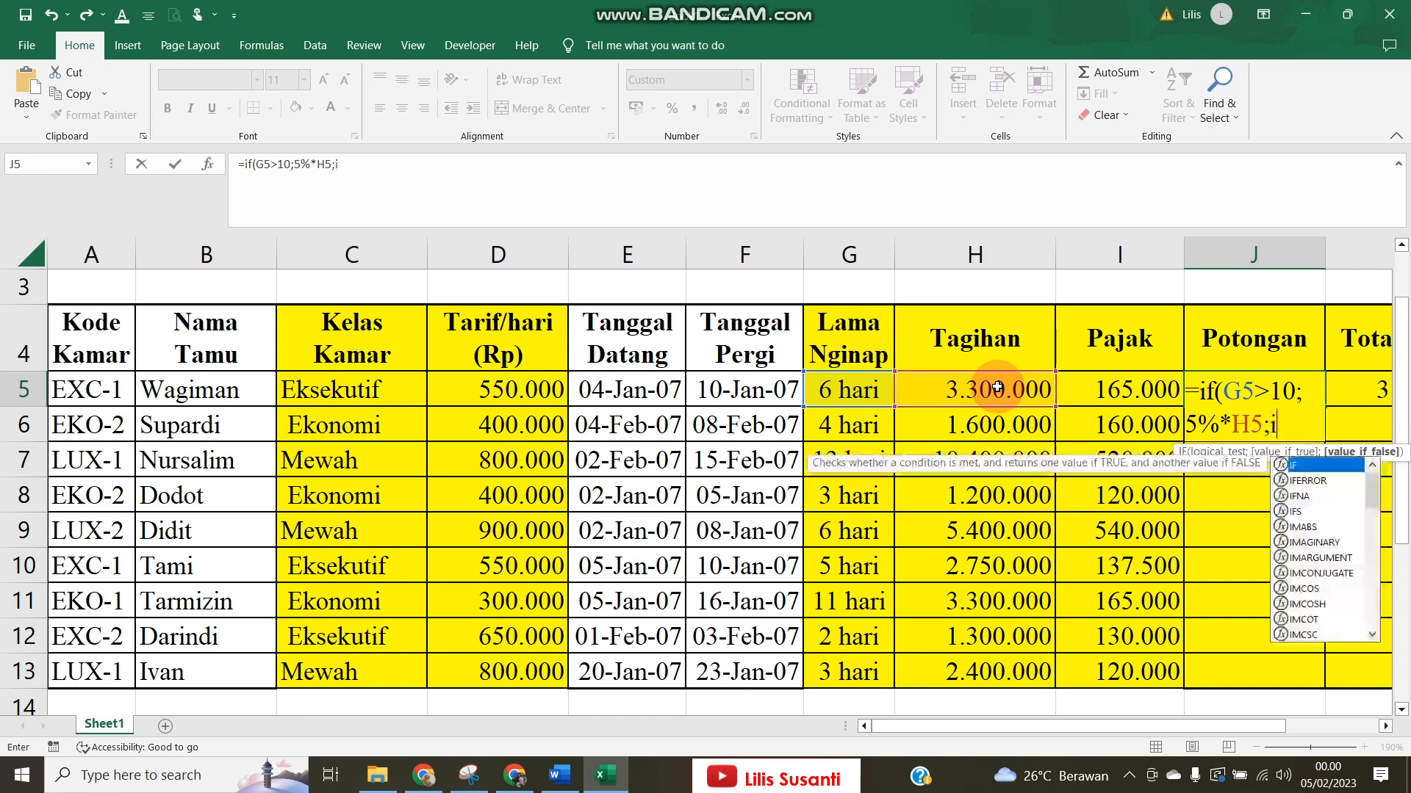
{"action": "type", "text": "("}
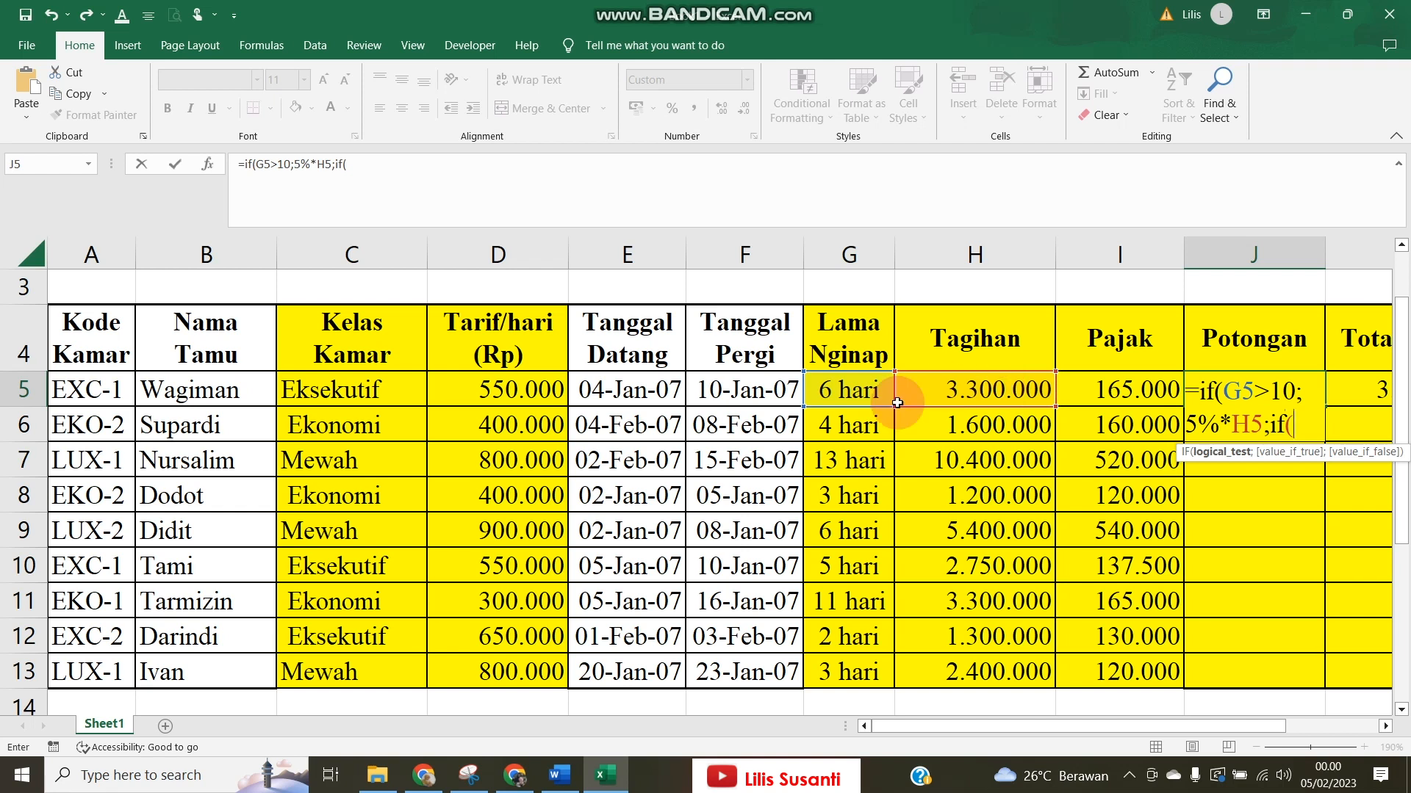
Check the second Potongan condition in the Word instructions, and add G5>=6 as the nested IF's test in the J5 formula.
{"action": "left_click", "coordinate": [844, 387]}
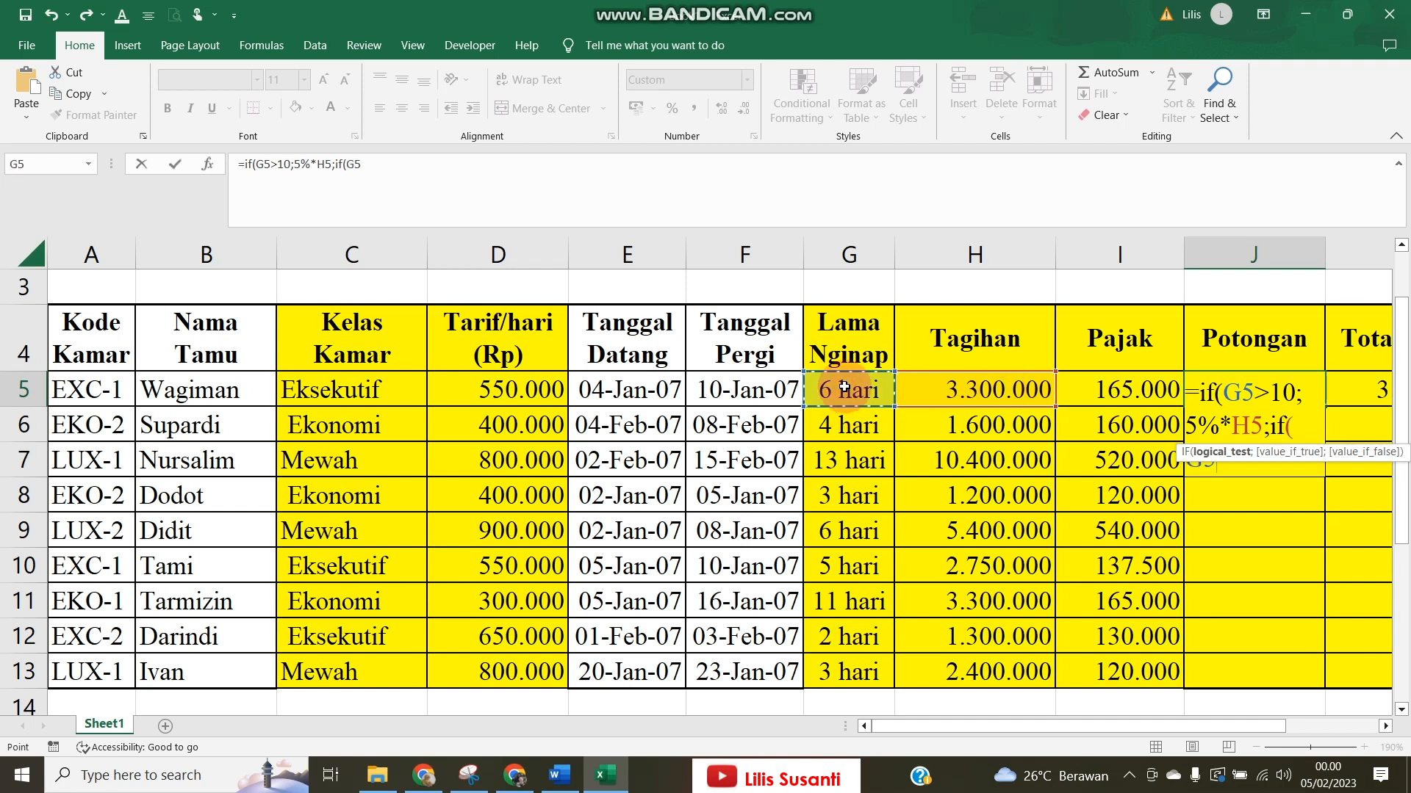
{"action": "left_click", "coordinate": [559, 775]}
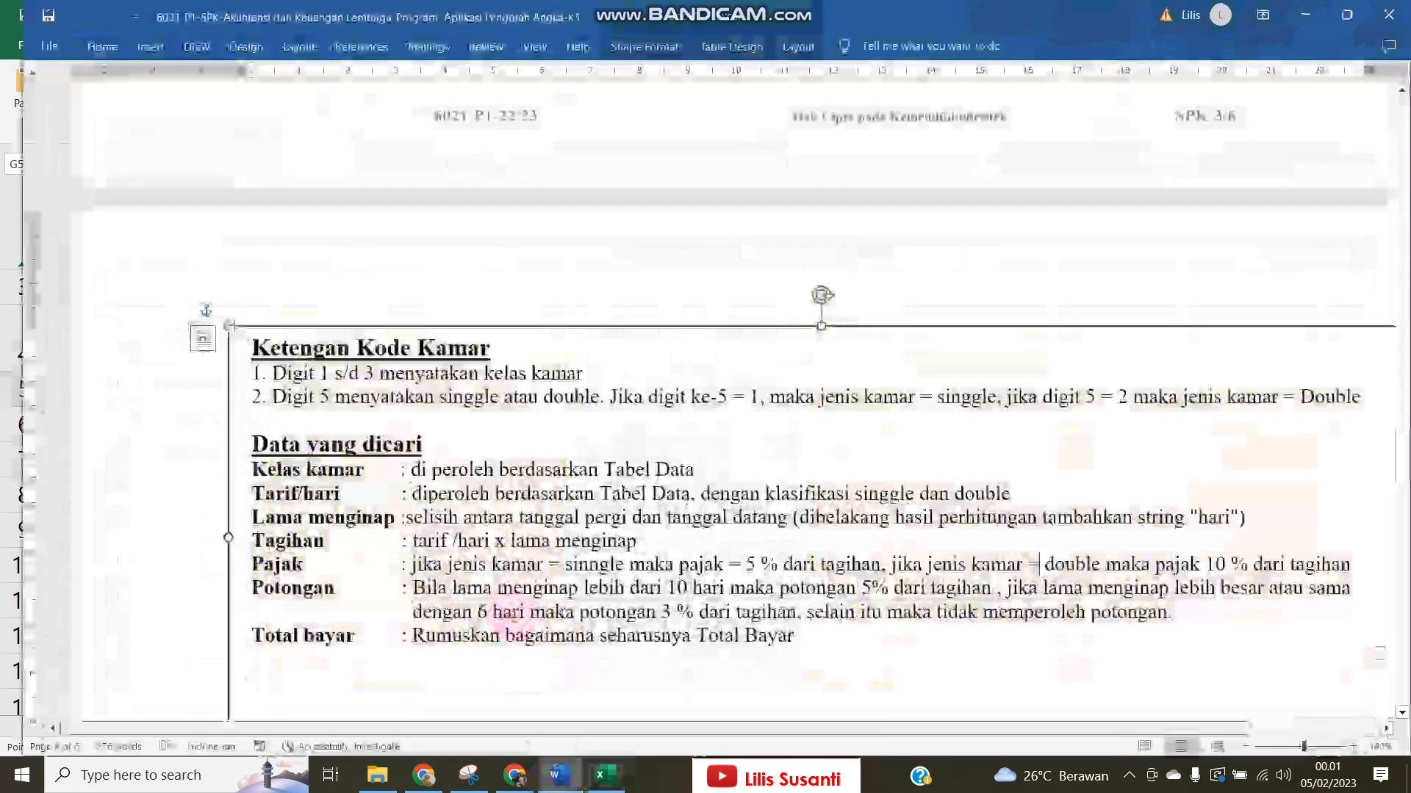
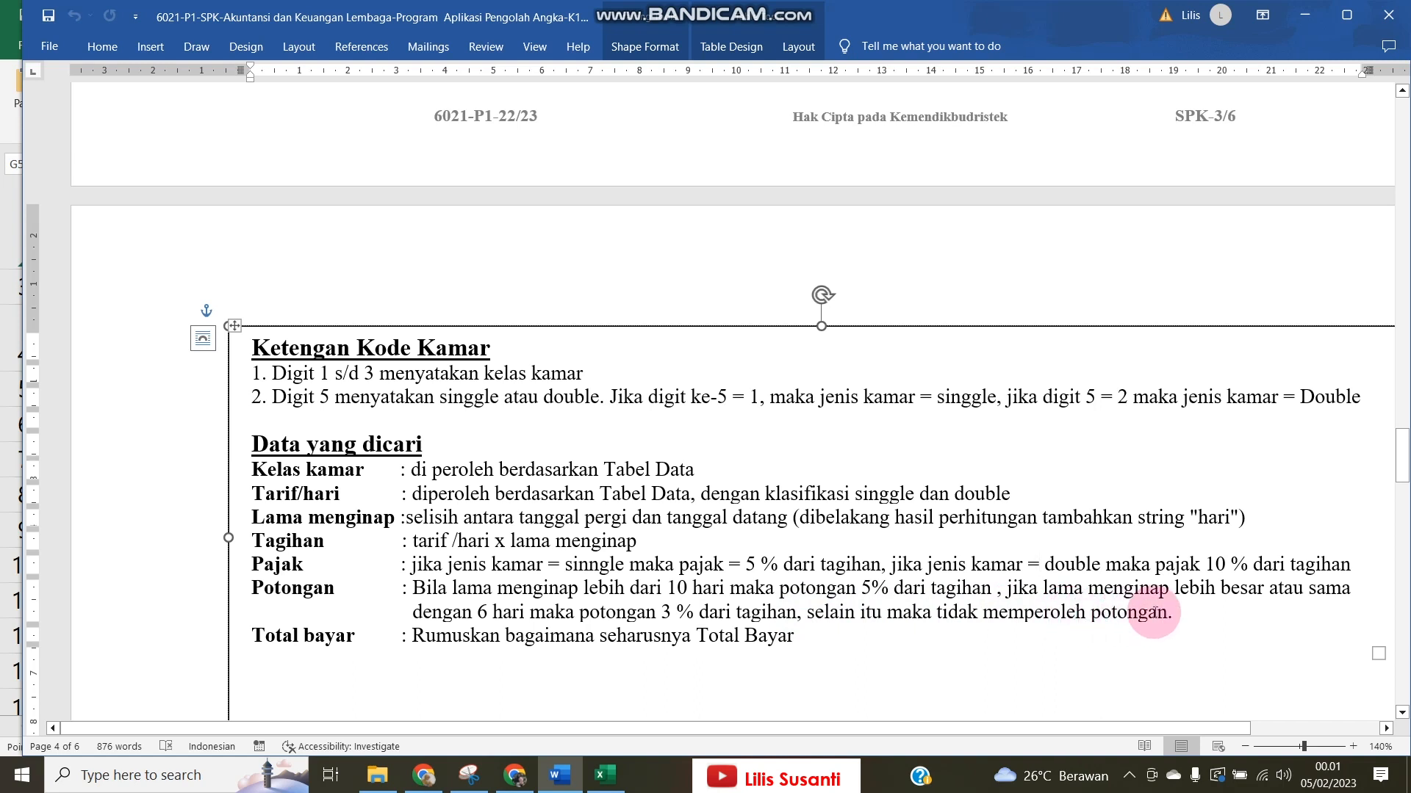
{"action": "left_click", "coordinate": [1302, 16]}
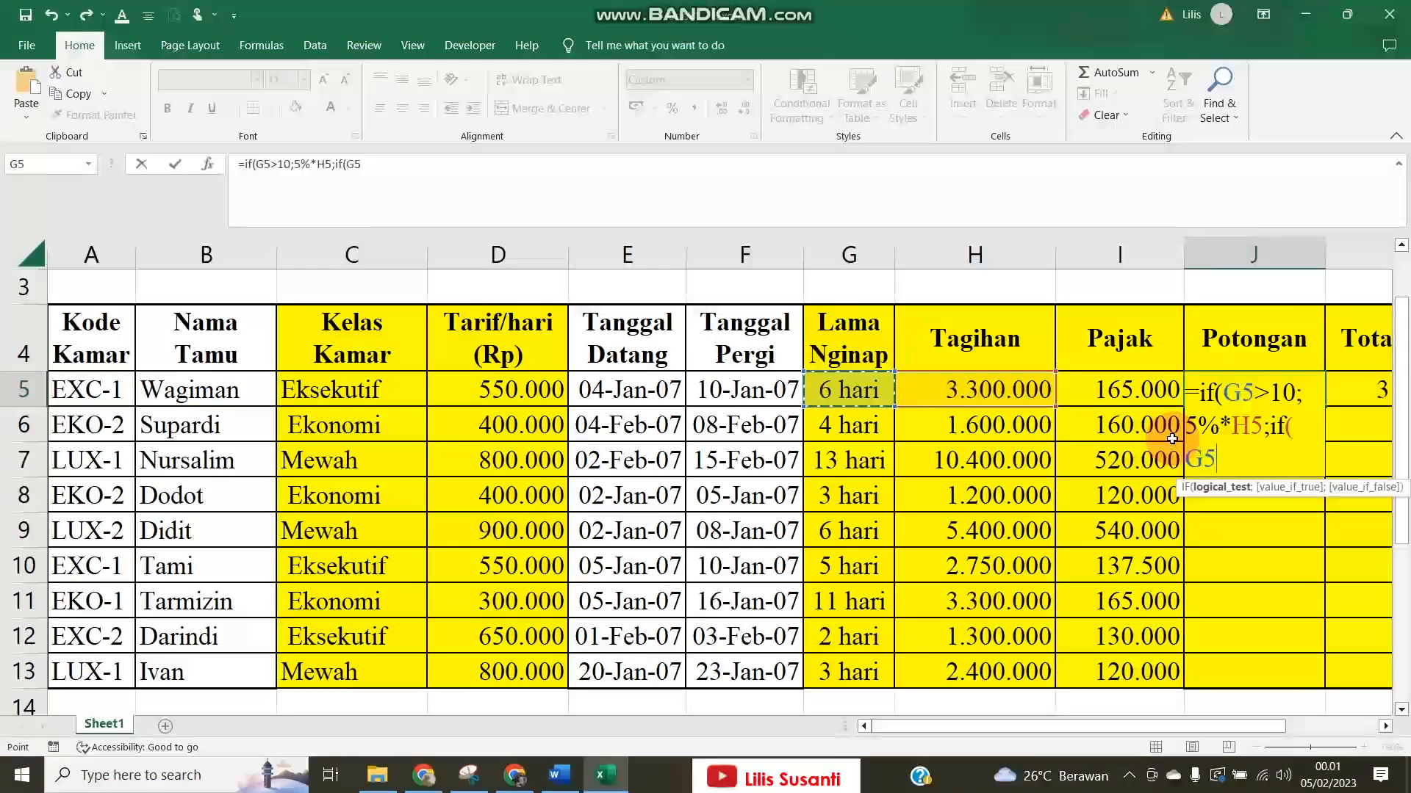
{"action": "type", "text": ">"}
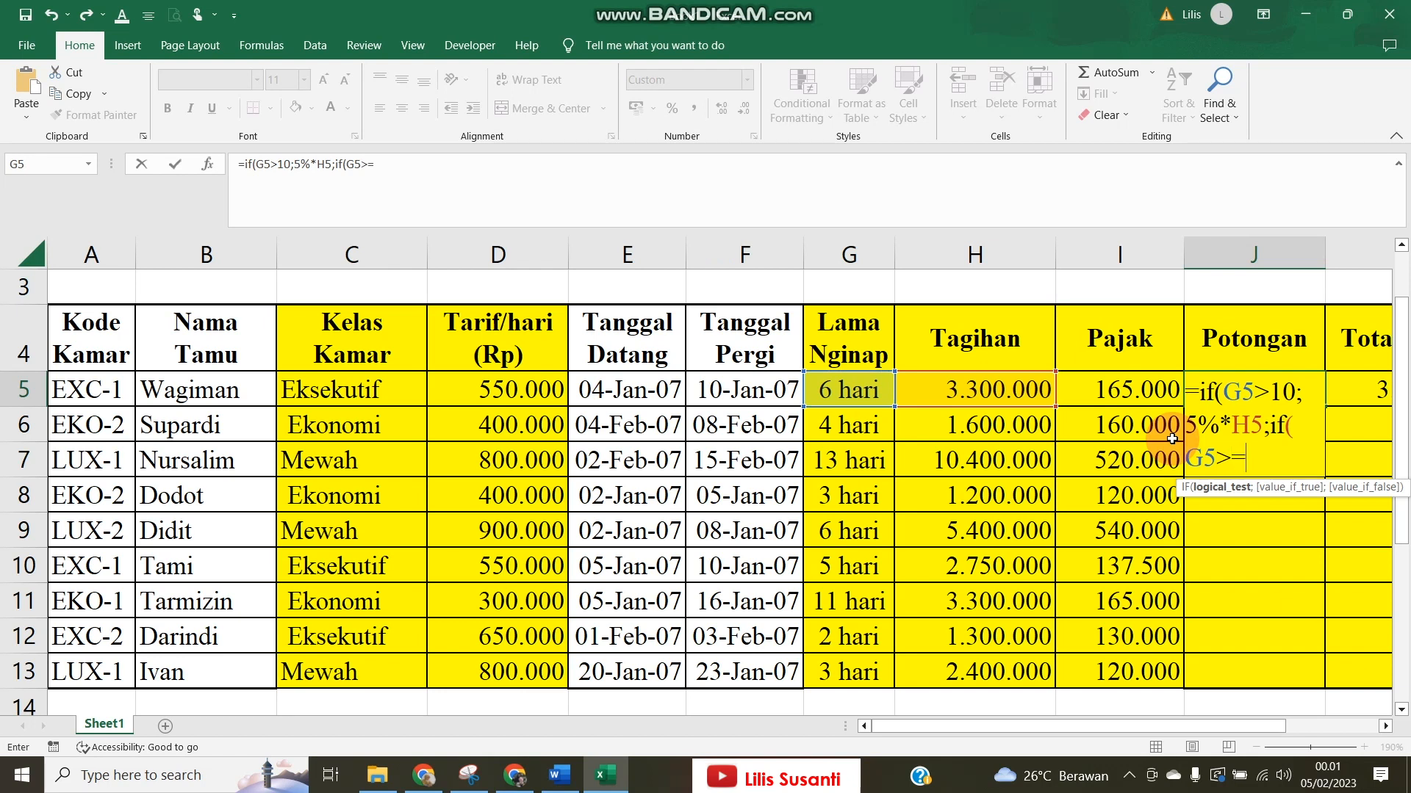
{"action": "type", "text": "=6"}
{"action": "type", "text": ";"}
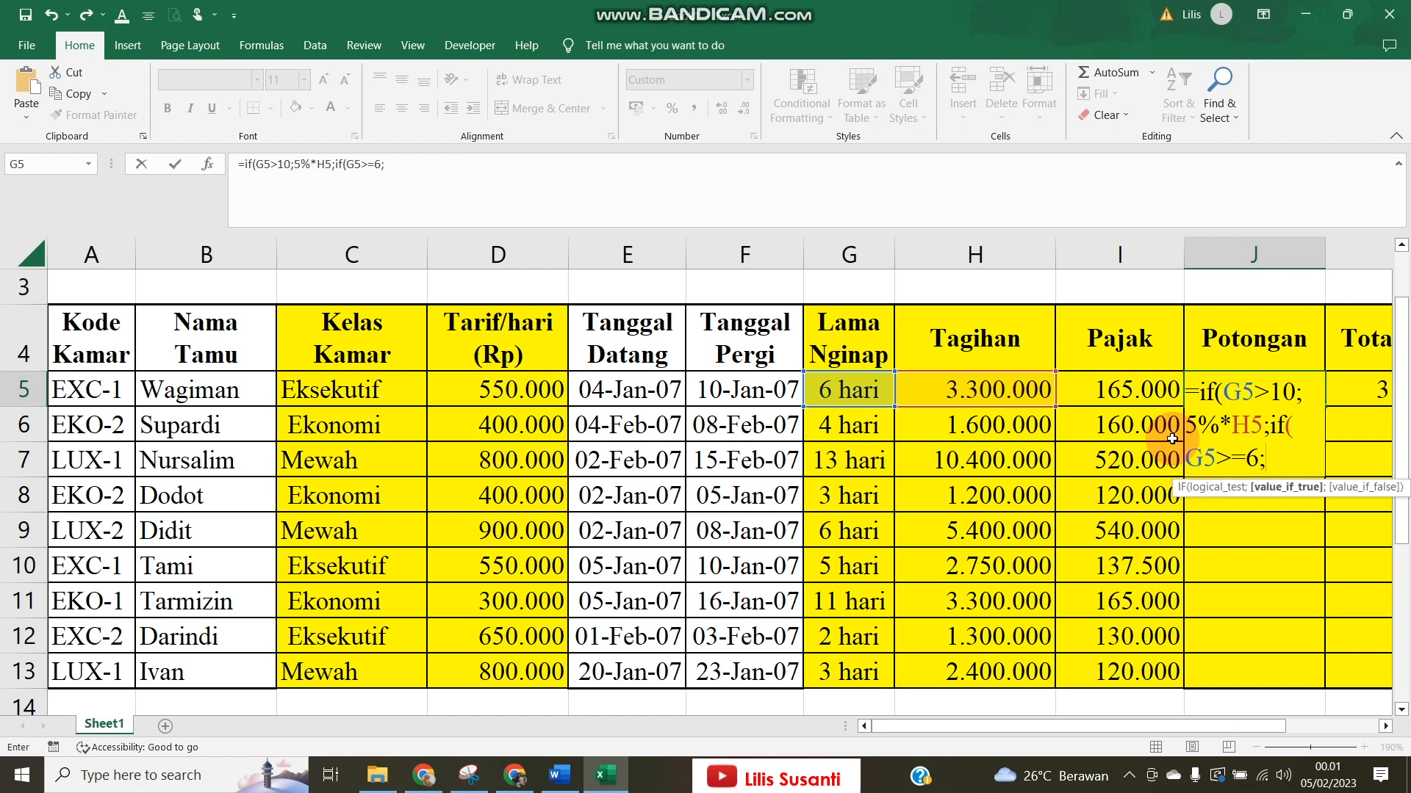
Complete the nested IF in J5 with 3%*H5 if true and 0 if false, and enter the formula.
{"action": "type", "text": "3%*"}
{"action": "left_click", "coordinate": [986, 388]}
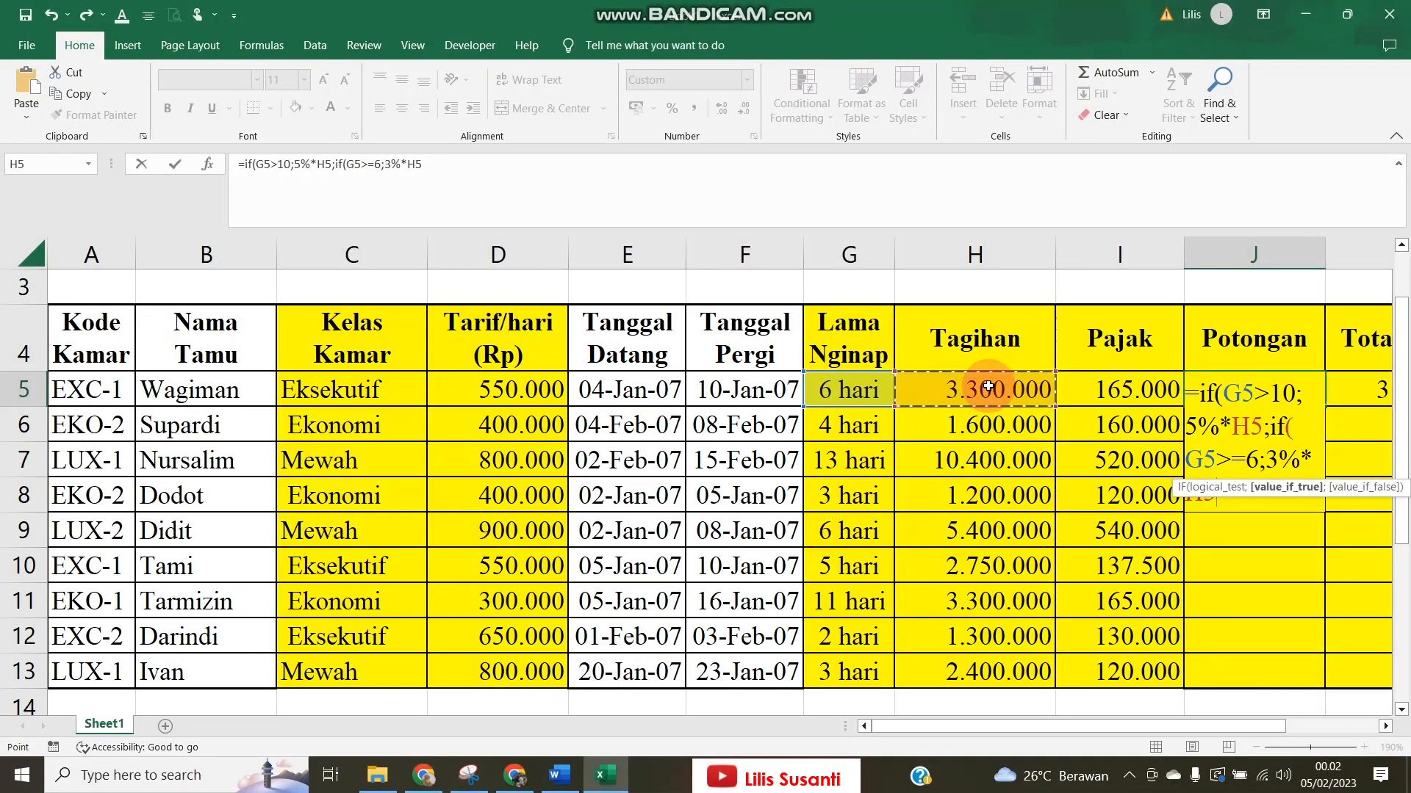
{"action": "type", "text": ";"}
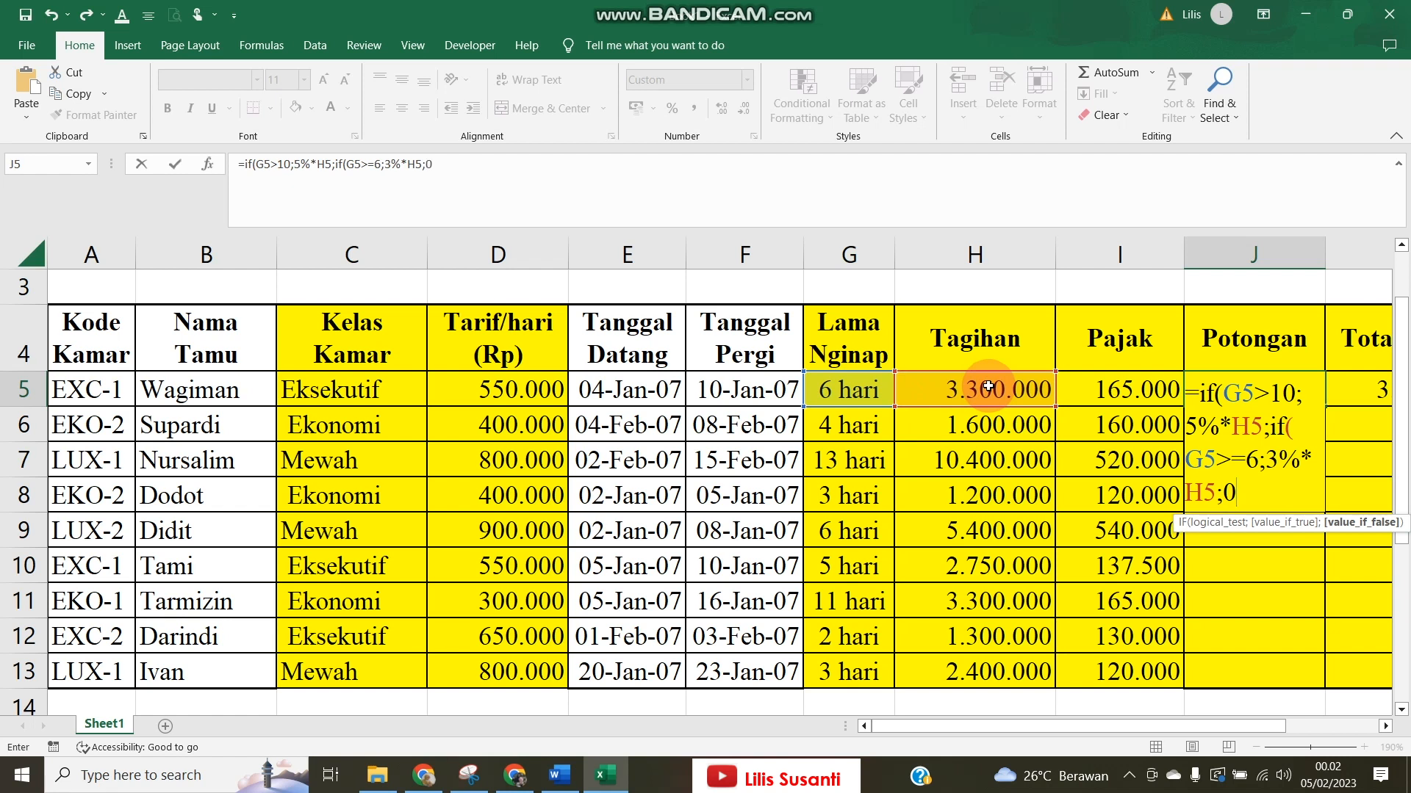
{"action": "type", "text": "0))"}
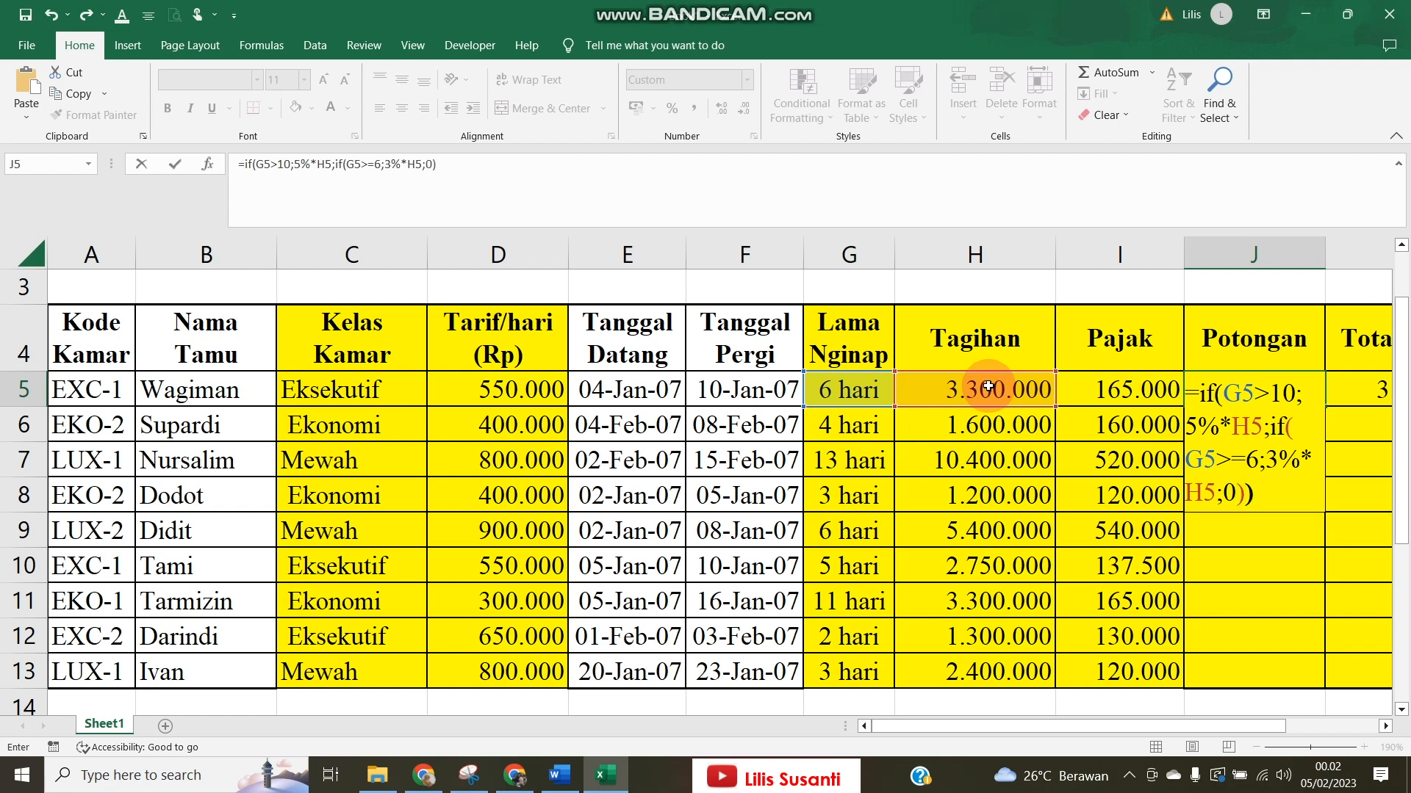
{"action": "key", "text": "Return"}
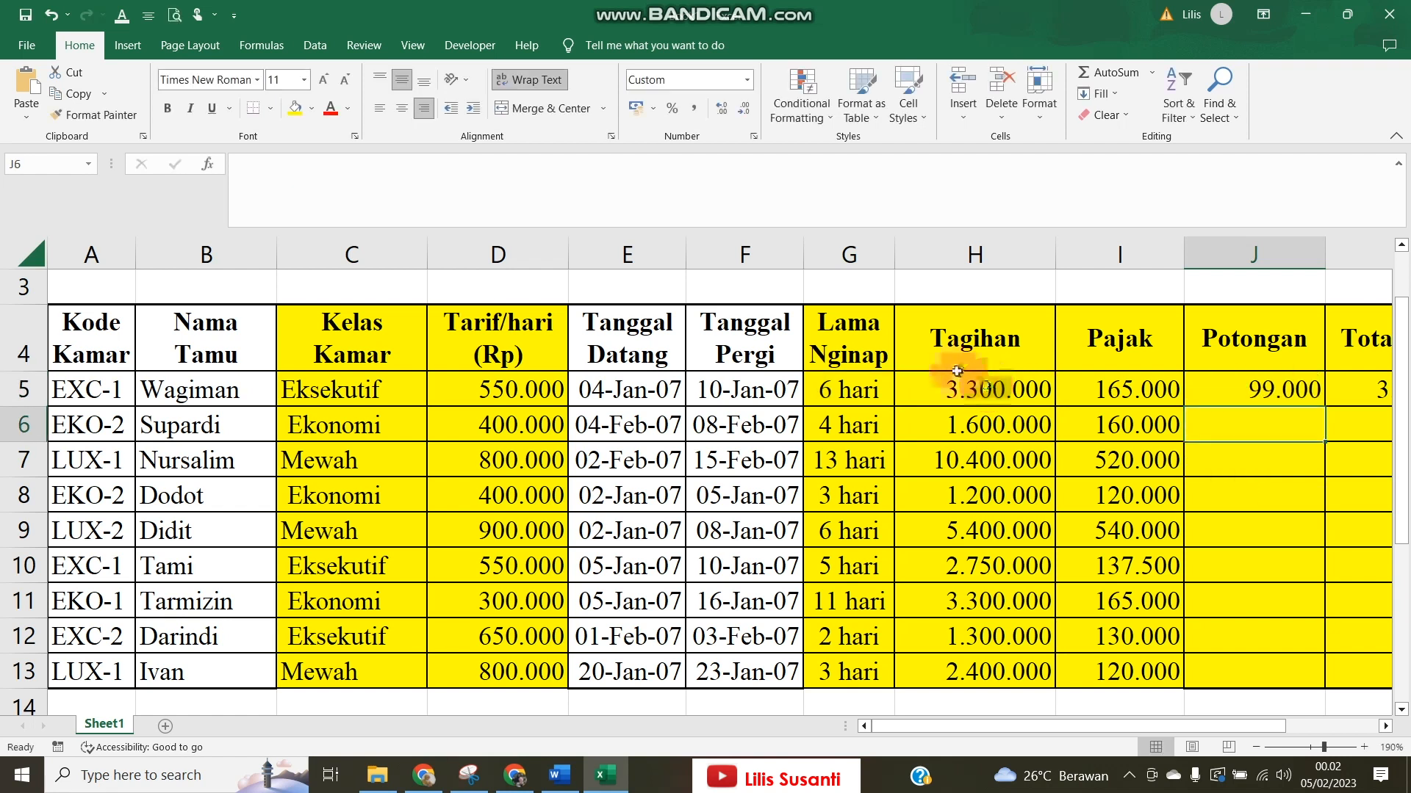
Fill the Potongan formula from J5 down through J13, checking the discounts against the length of stay.
{"action": "left_click", "coordinate": [842, 434]}
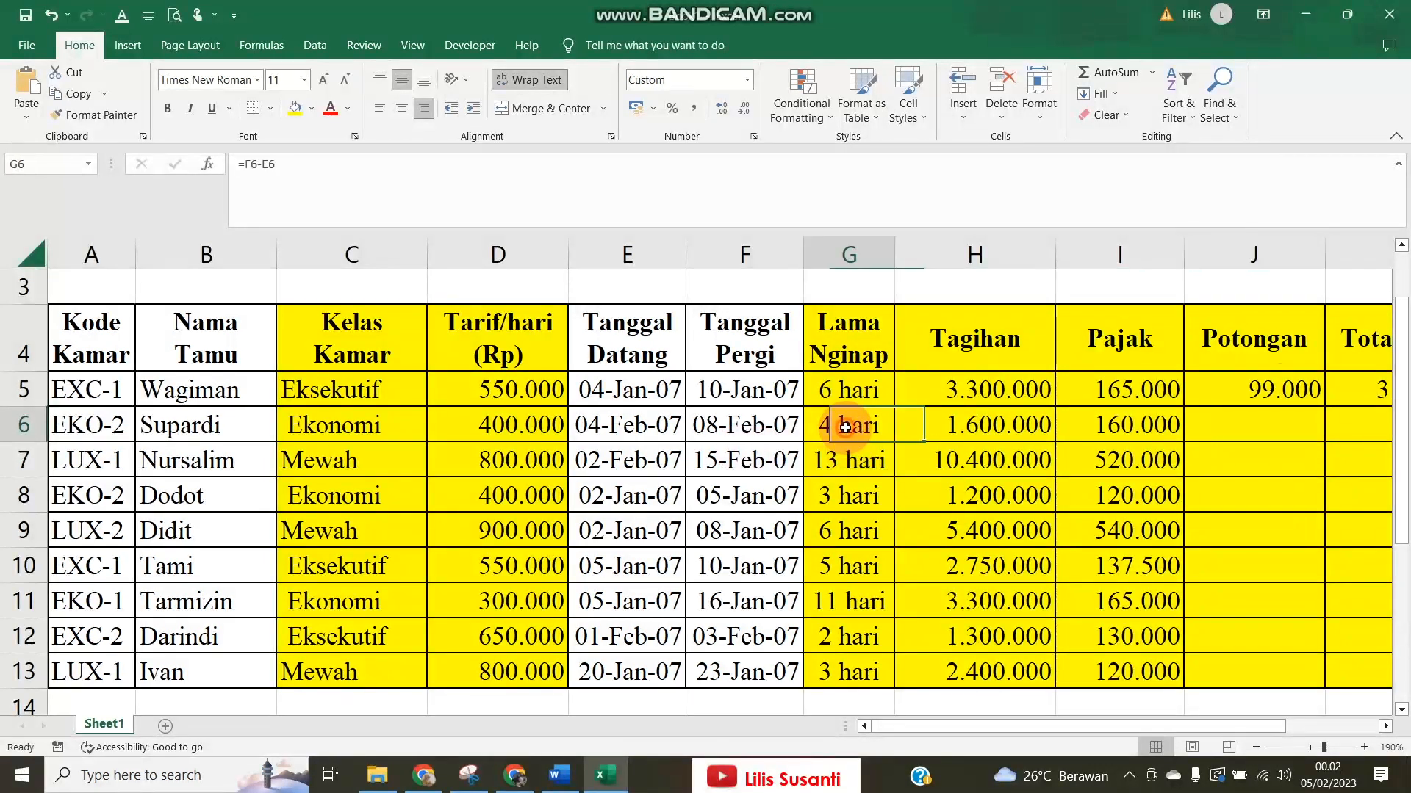
{"action": "left_click", "coordinate": [1247, 388]}
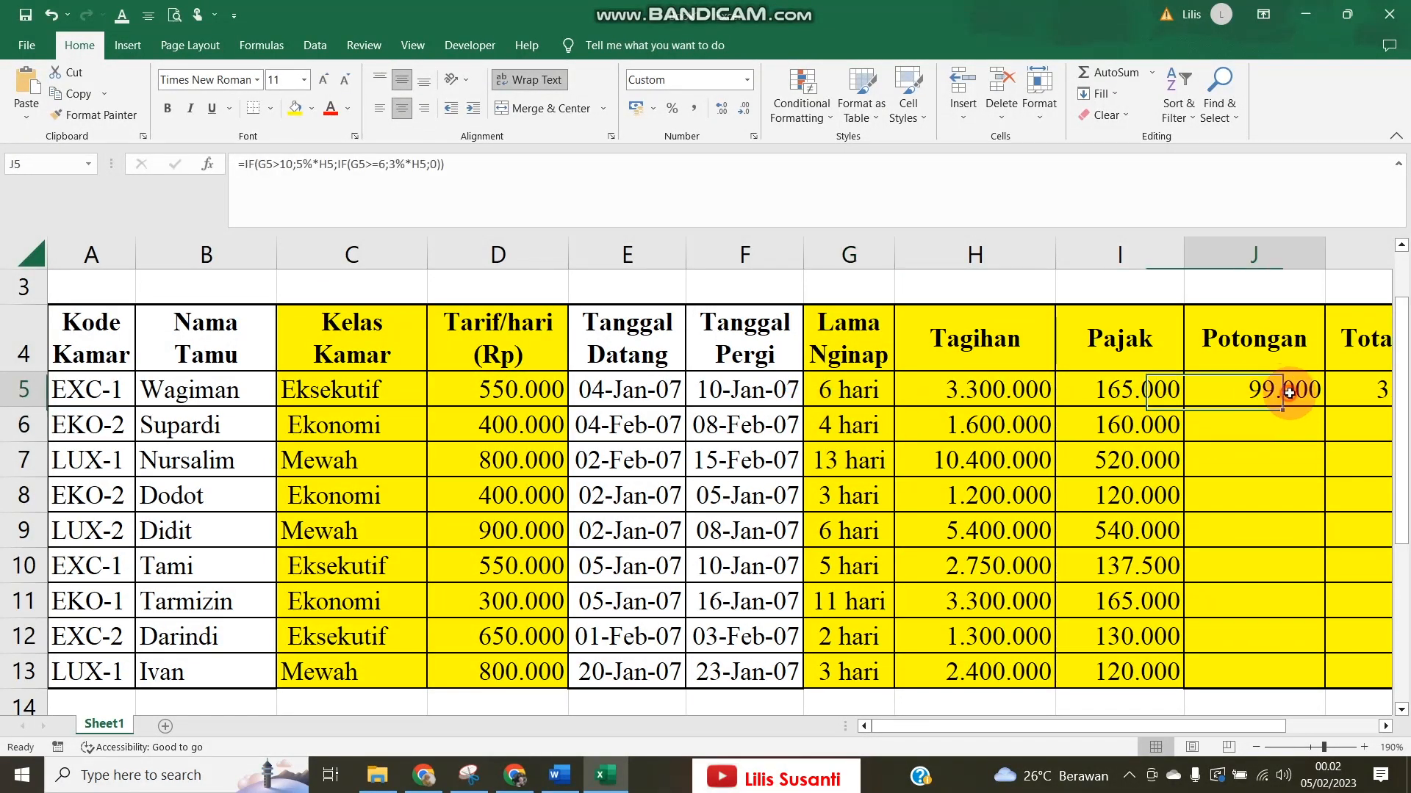
{"action": "left_click_drag", "start_coordinate": [1318, 436], "coordinate": [1322, 438]}
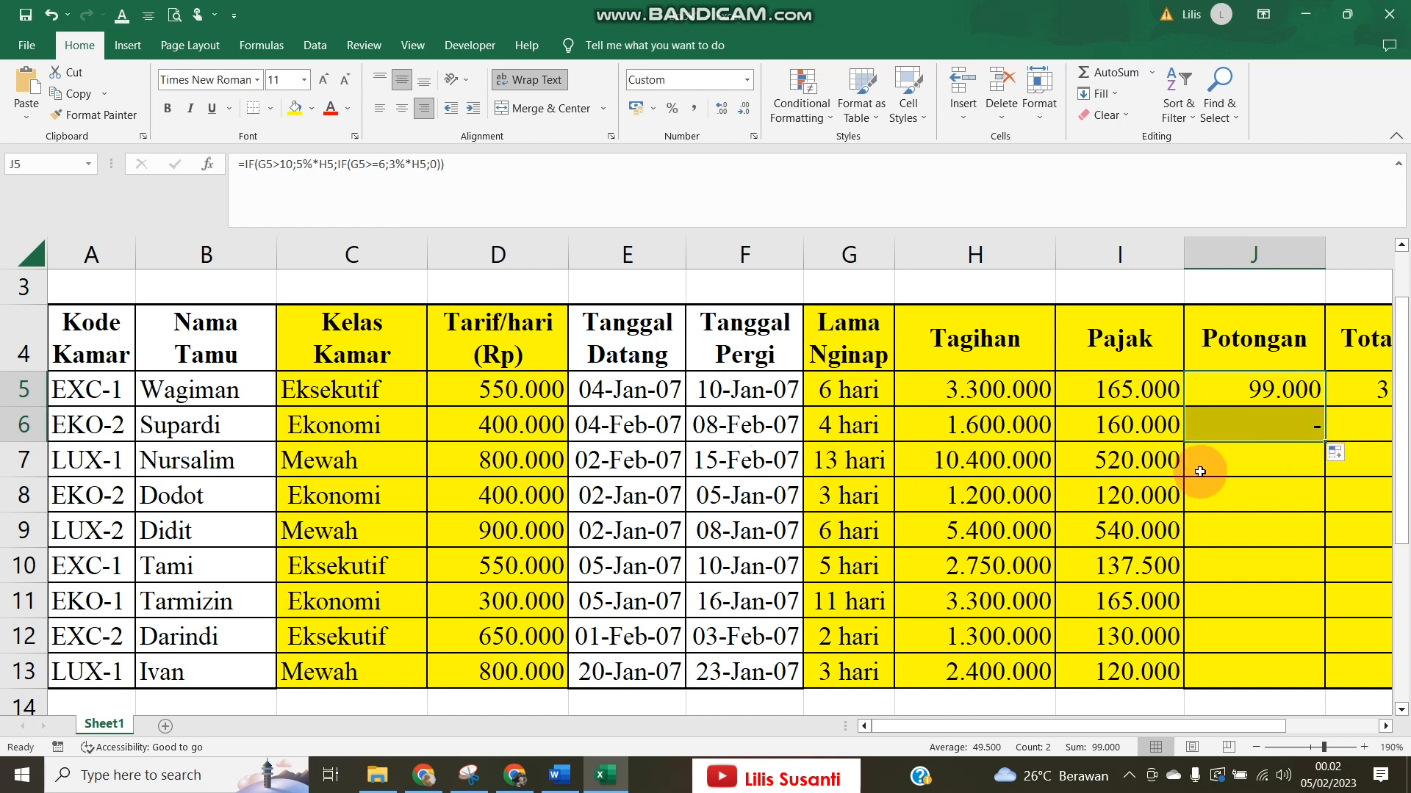
{"action": "left_click", "coordinate": [1249, 435]}
{"action": "left_click_drag", "start_coordinate": [1327, 443], "coordinate": [1310, 470]}
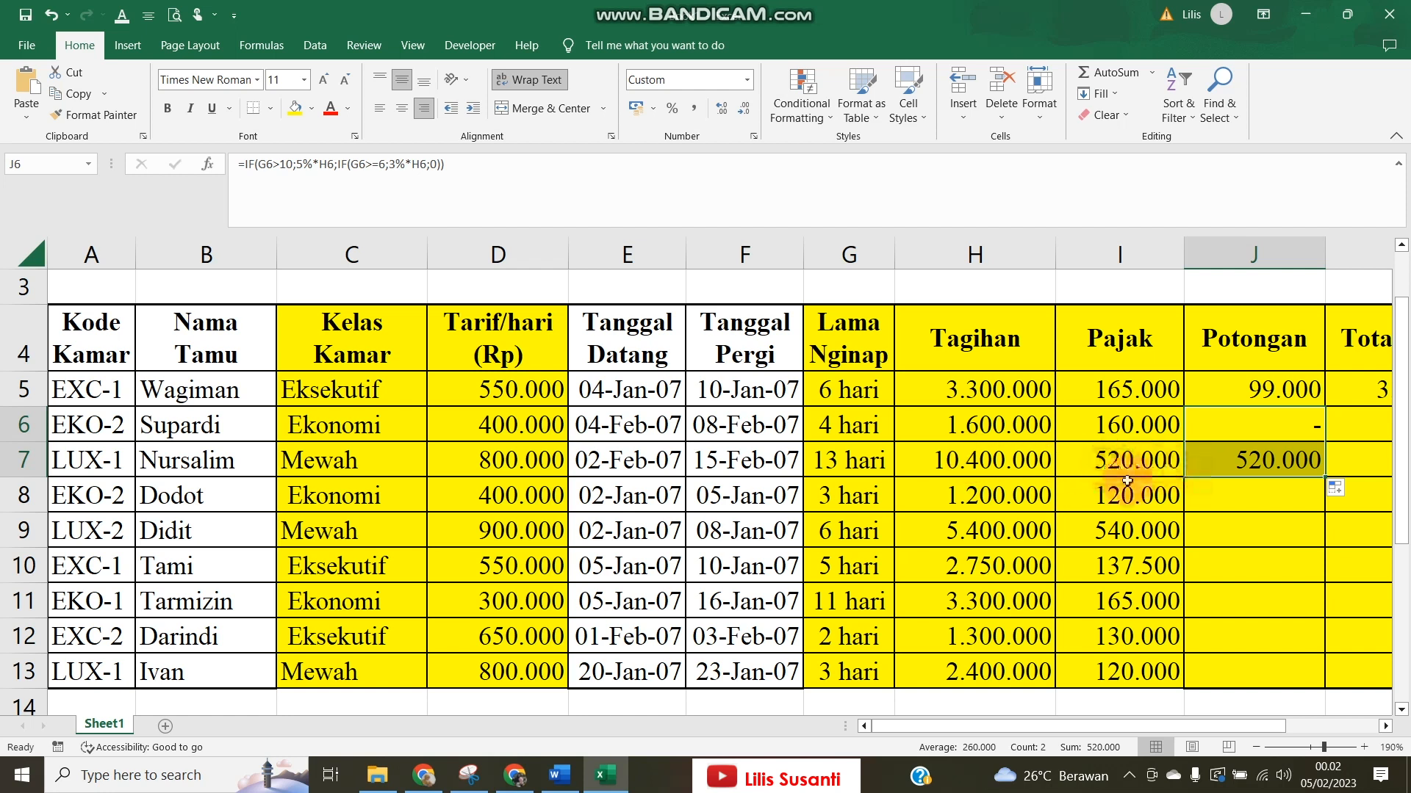
{"action": "left_click", "coordinate": [1300, 460]}
{"action": "left_click_drag", "start_coordinate": [1325, 476], "coordinate": [1326, 609]}
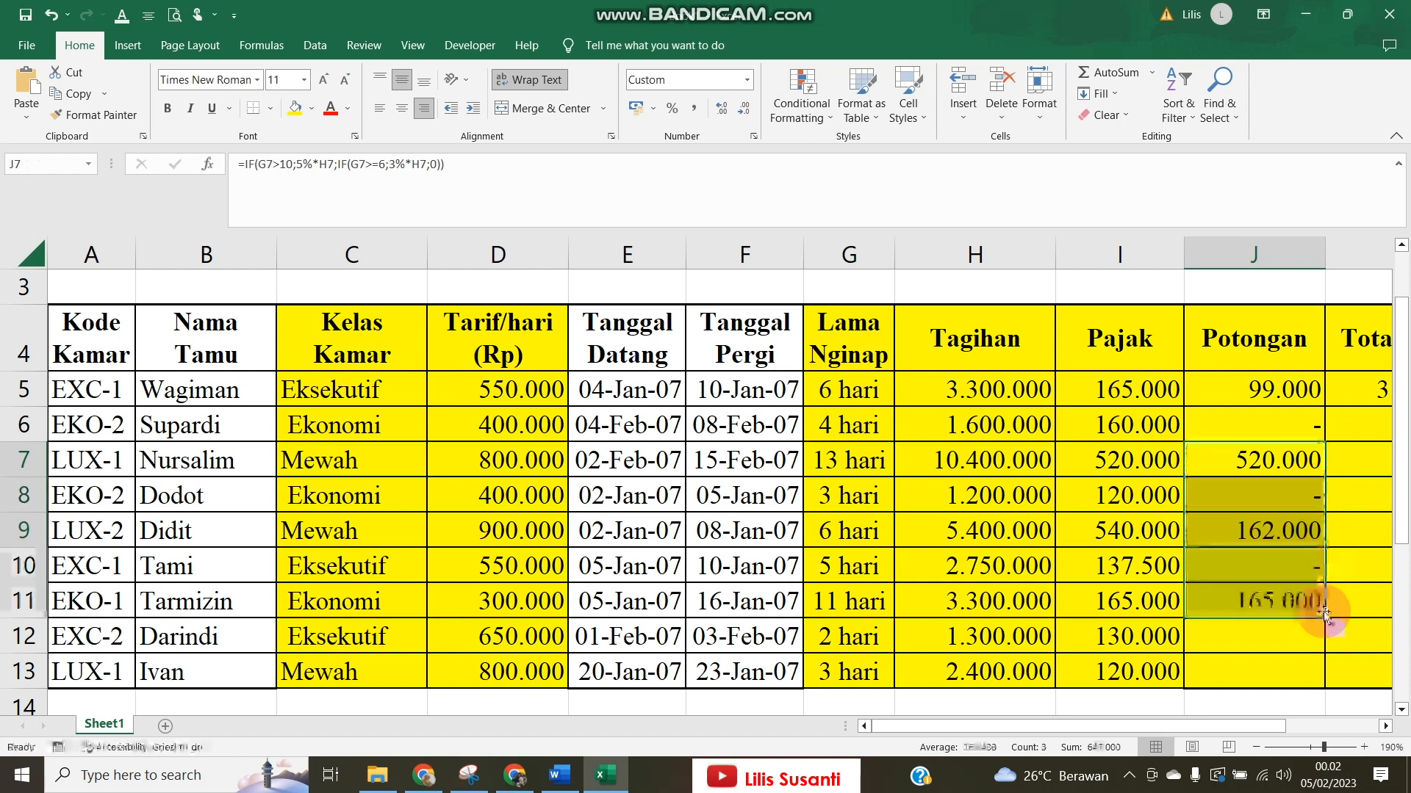
{"action": "left_click_drag", "start_coordinate": [1132, 609], "coordinate": [1216, 610]}
{"action": "left_click", "coordinate": [1265, 608]}
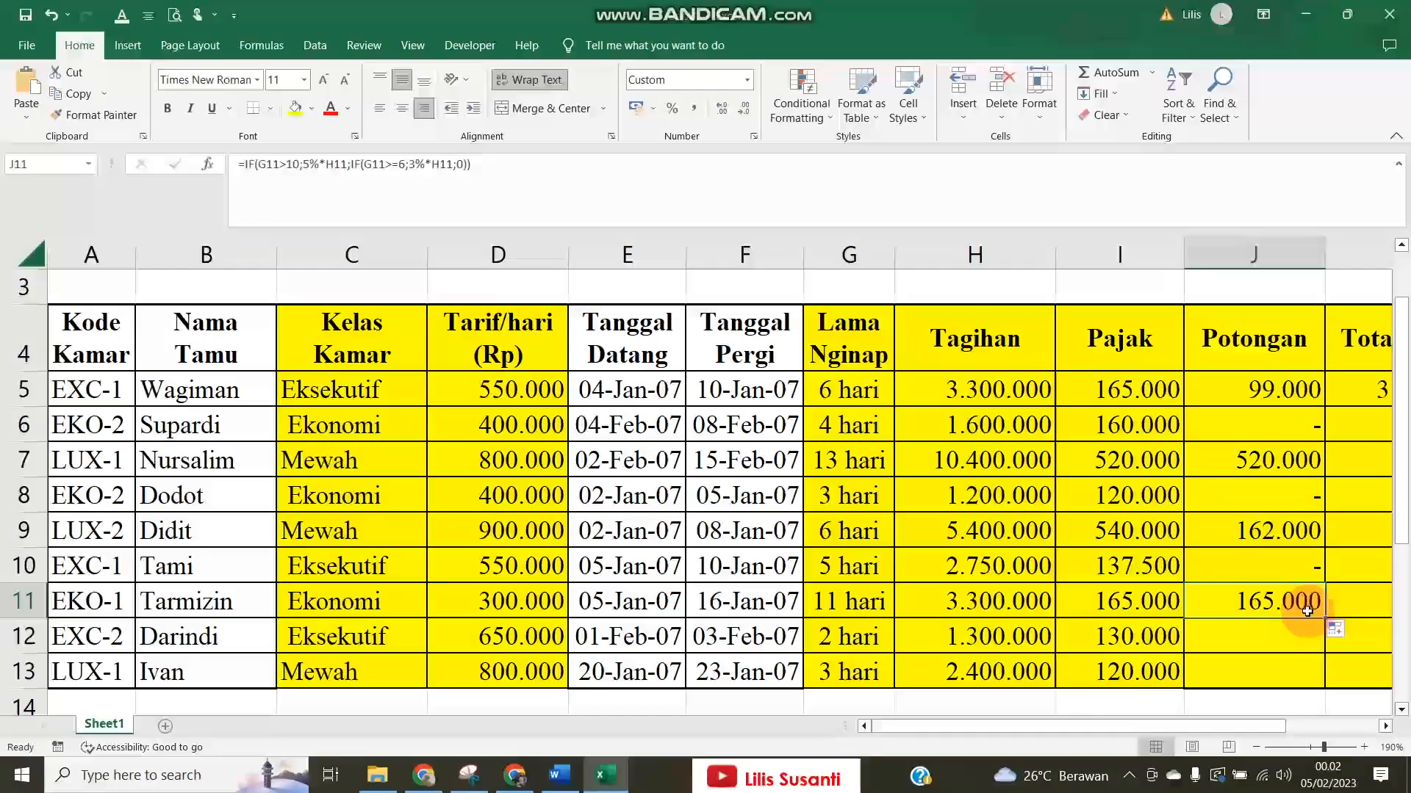
{"action": "left_click_drag", "start_coordinate": [1324, 621], "coordinate": [1319, 679]}
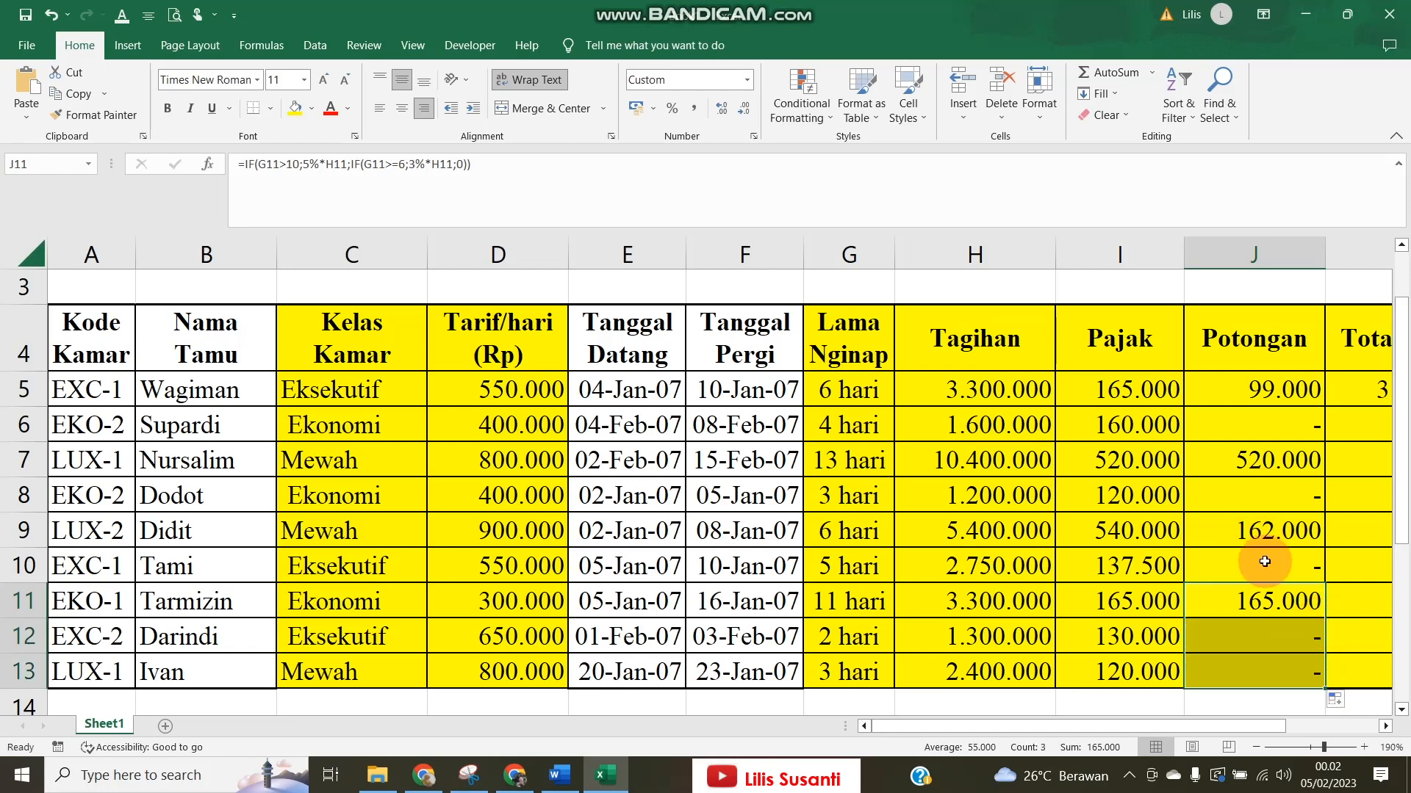
Read the Total bayar instruction in Word, and clear Total bayar cell K5 in the Excel table.
{"action": "left_click", "coordinate": [578, 775]}
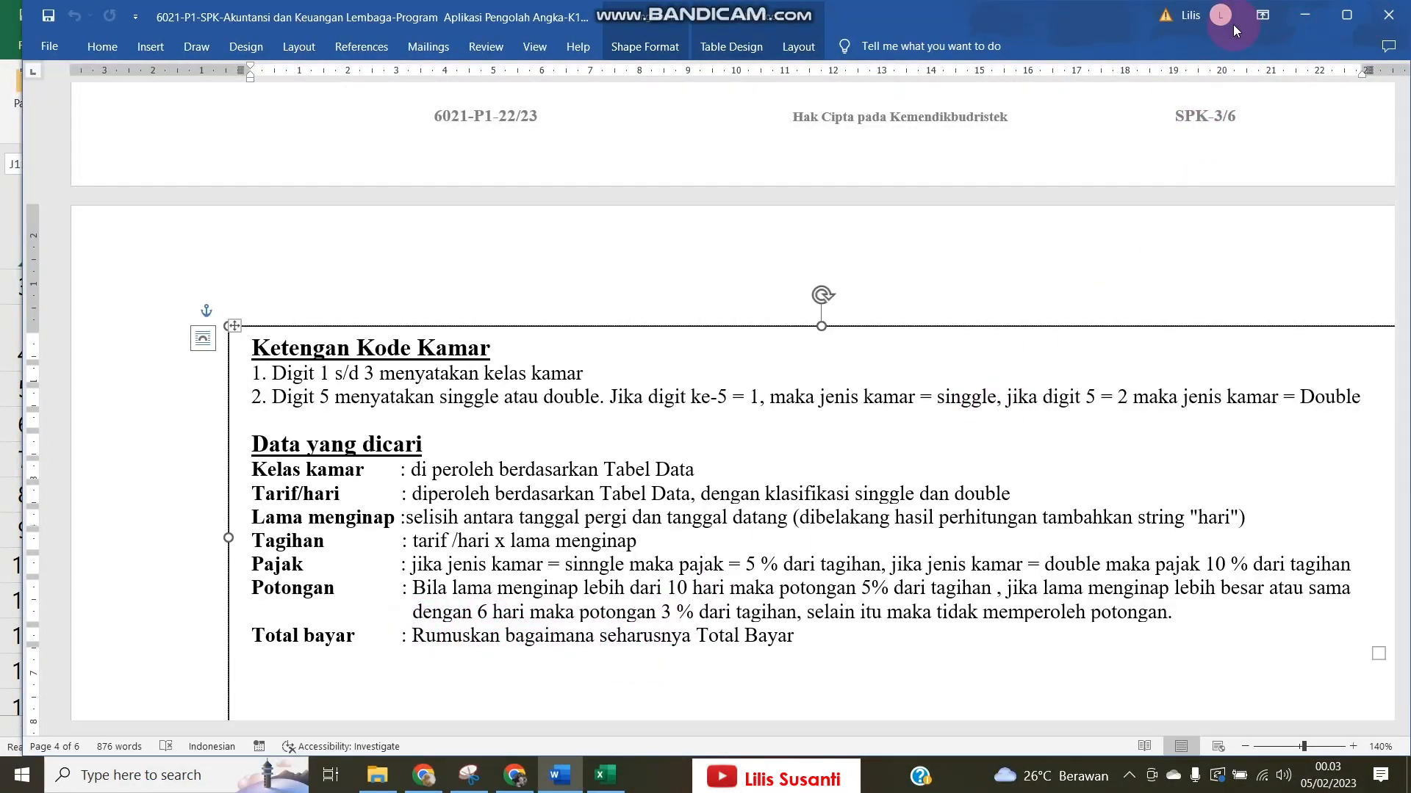
{"action": "left_click", "coordinate": [1305, 15]}
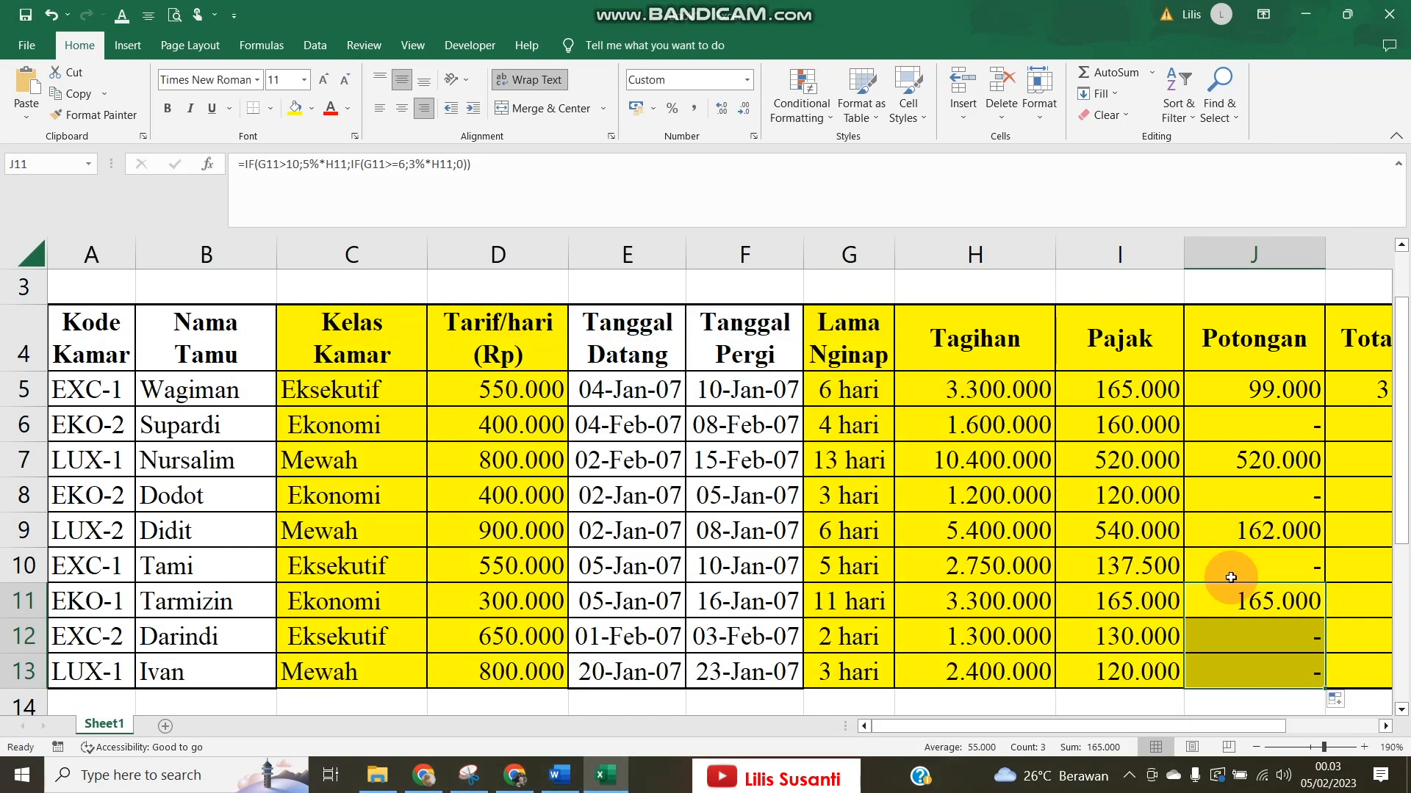
{"action": "left_click", "coordinate": [1355, 402]}
{"action": "key", "text": "Right"}
{"action": "key", "text": "Left"}
{"action": "key", "text": "Delete"}
Enter the formula =H5+I5-J5 in Total bayar cell K5.
{"action": "type", "text": "="}
{"action": "key", "text": "Left"}
{"action": "key", "text": "Left"}
{"action": "key", "text": "Left"}
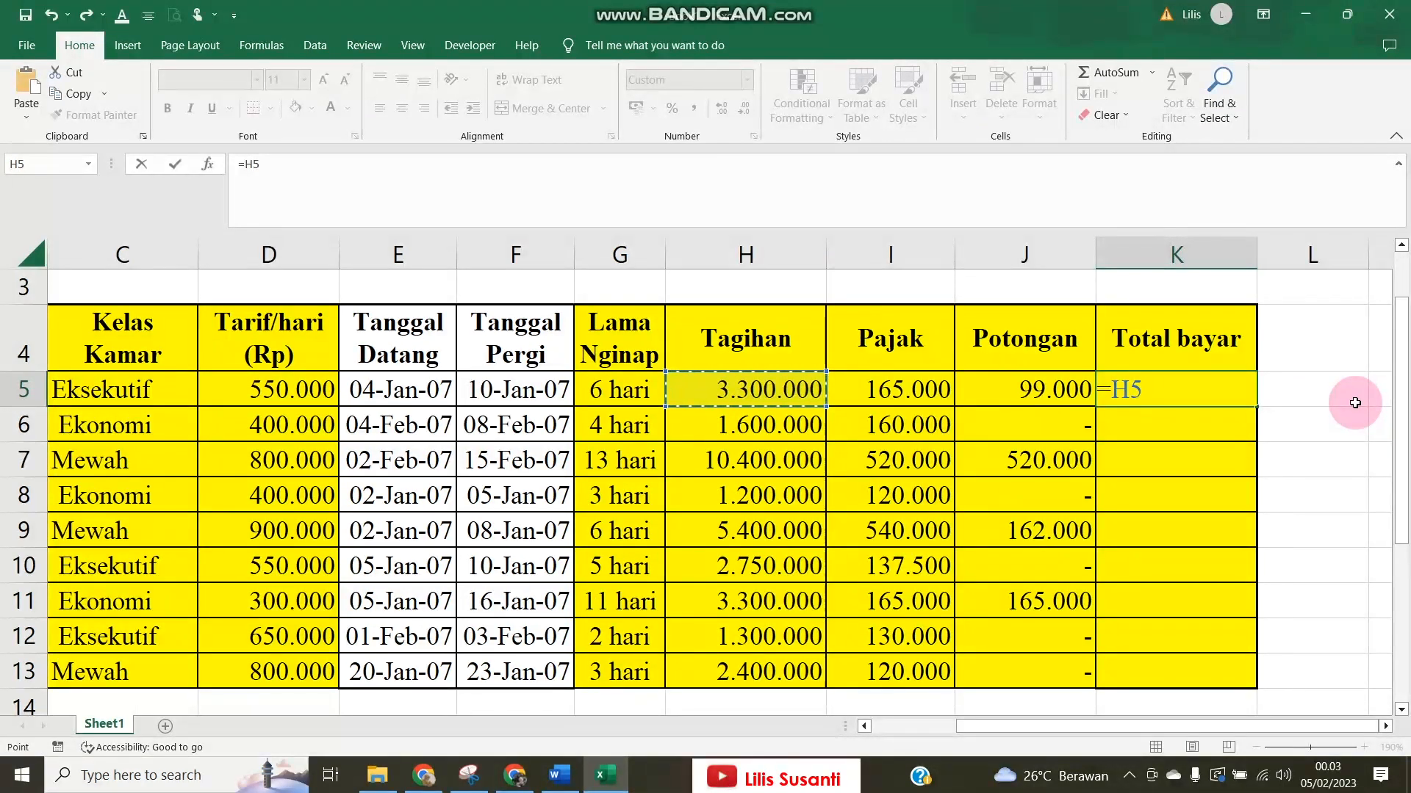
{"action": "type", "text": "+"}
{"action": "key", "text": "Left"}
{"action": "key", "text": "Left"}
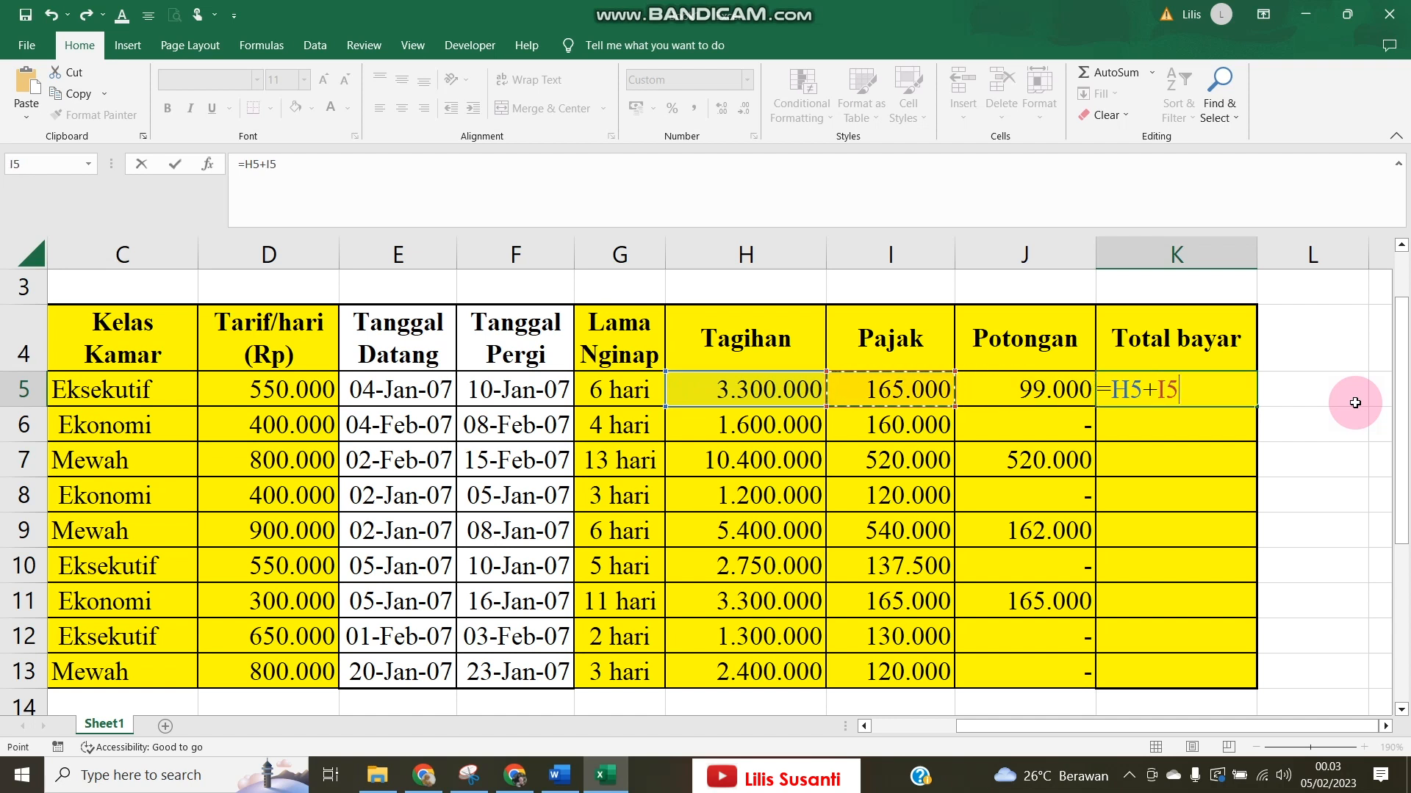
{"action": "type", "text": "-"}
{"action": "key", "text": "Left"}
{"action": "key", "text": "Return"}
Copy the Total bayar formula from K5 down to the remaining rows through K13.
{"action": "key", "text": "Up"}
{"action": "key", "text": "ctrl+c"}
{"action": "key", "text": "shift+Down"}
{"action": "key", "text": "shift+Down"}
{"action": "key", "text": "shift+Down"}
{"action": "key", "text": "shift+Down"}
{"action": "key", "text": "shift+Down"}
{"action": "key", "text": "shift+Down"}
{"action": "key", "text": "shift+Down"}
{"action": "key", "text": "shift+Down"}
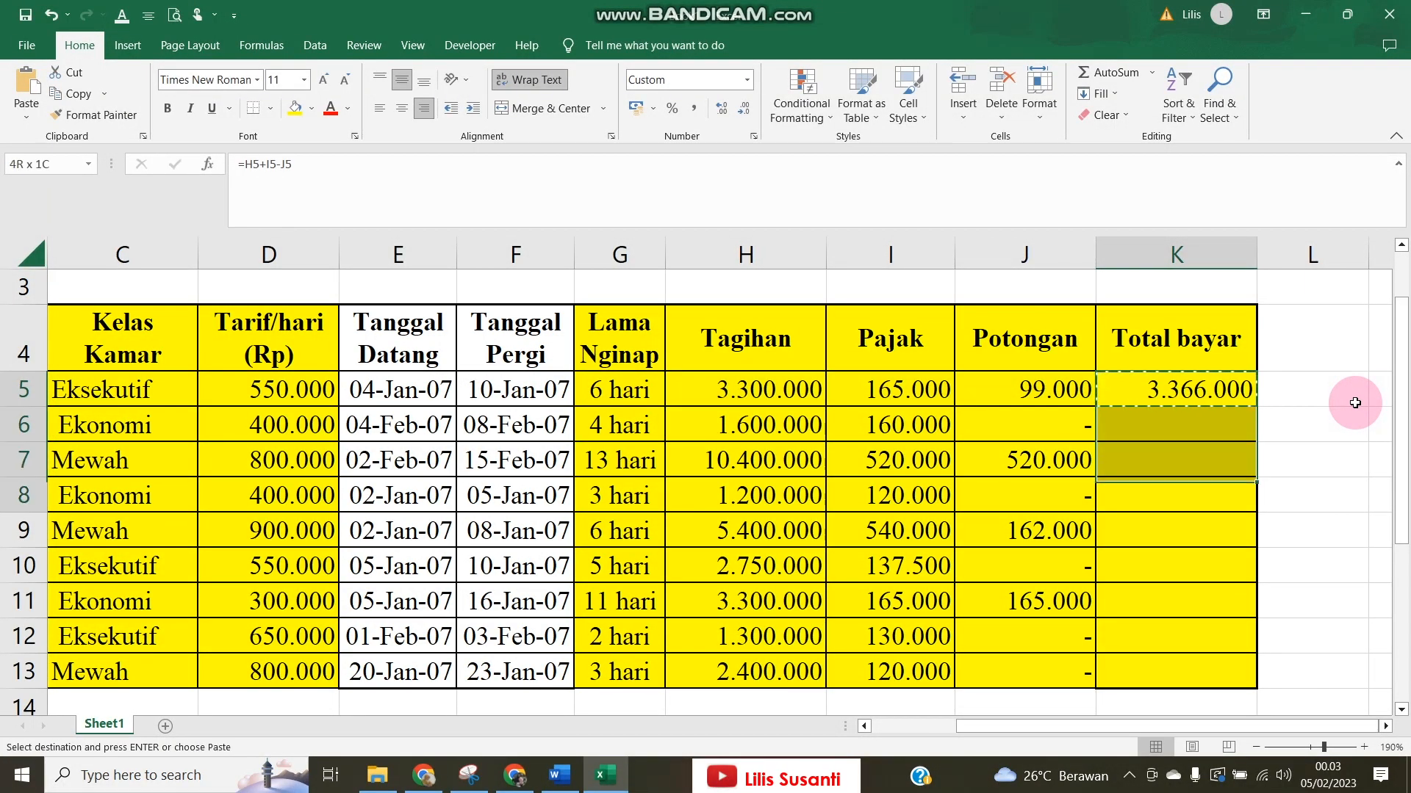
{"action": "key", "text": "Return"}
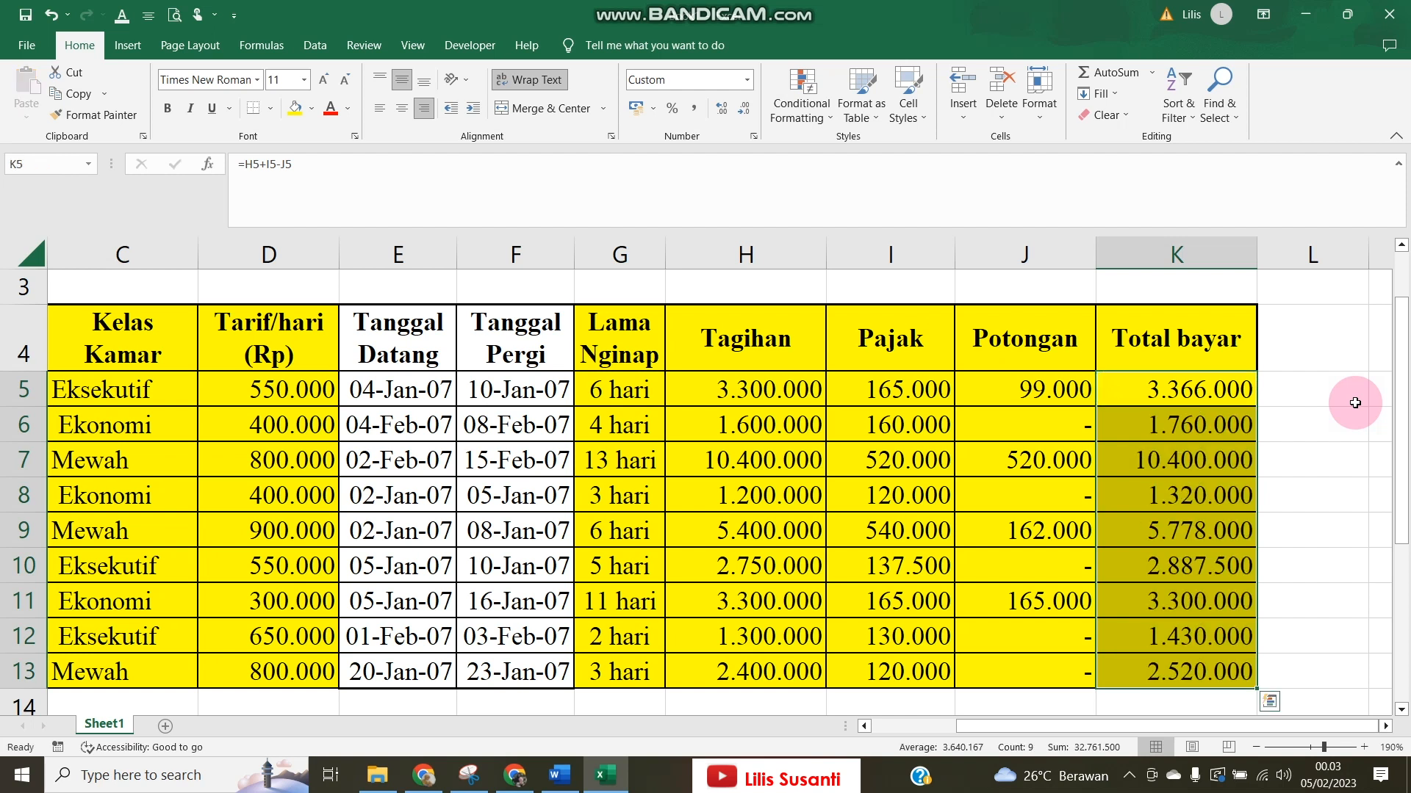
{"action": "key", "text": "Down"}
{"action": "key", "text": "Up"}
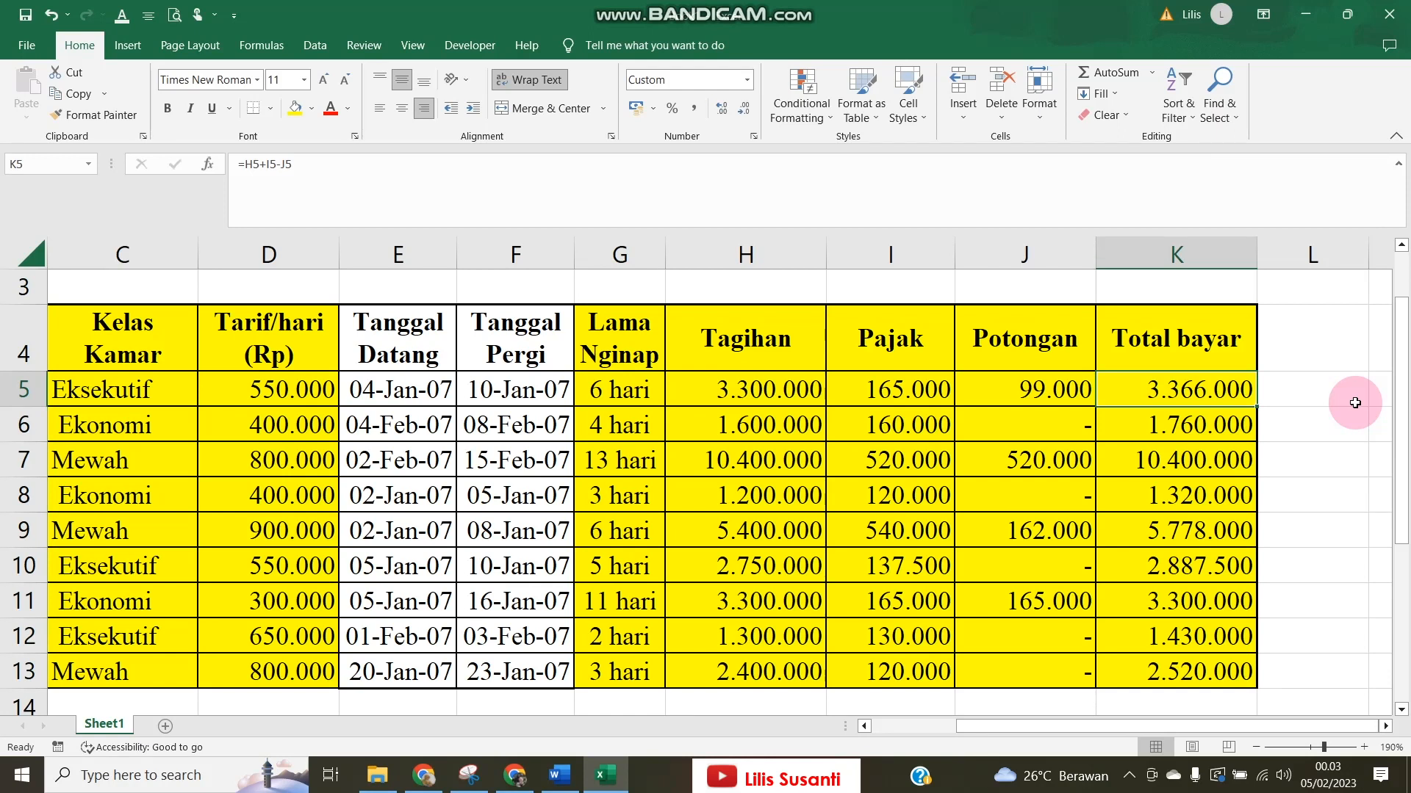
Review the row 5 formulas for Tagihan, Pajak, Potongan and Total bayar, and return to the report title in A1.
{"action": "scroll", "coordinate": [1206, 567], "scroll_direction": "up", "scroll_amount": 1}
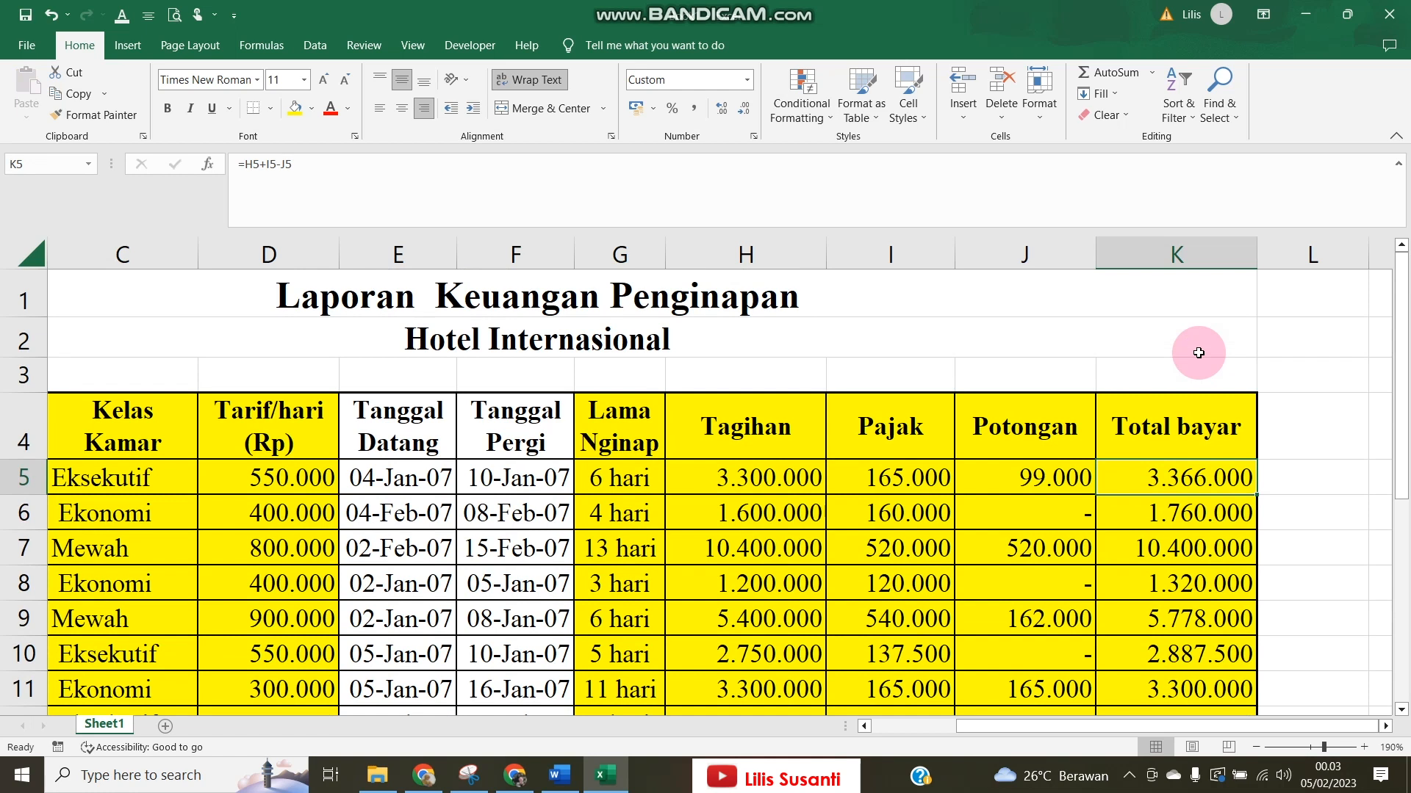
{"action": "left_click", "coordinate": [766, 490]}
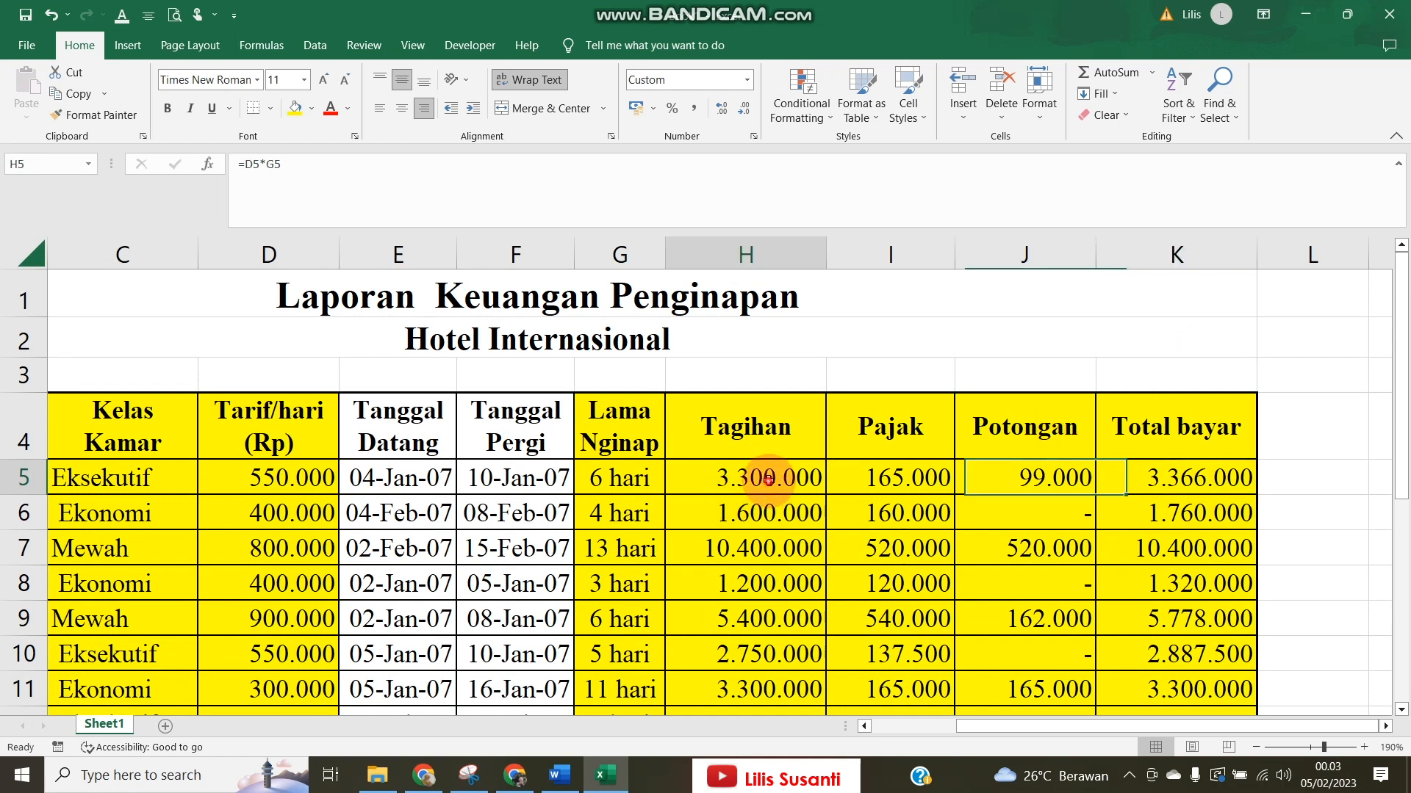
{"action": "left_click", "coordinate": [931, 490]}
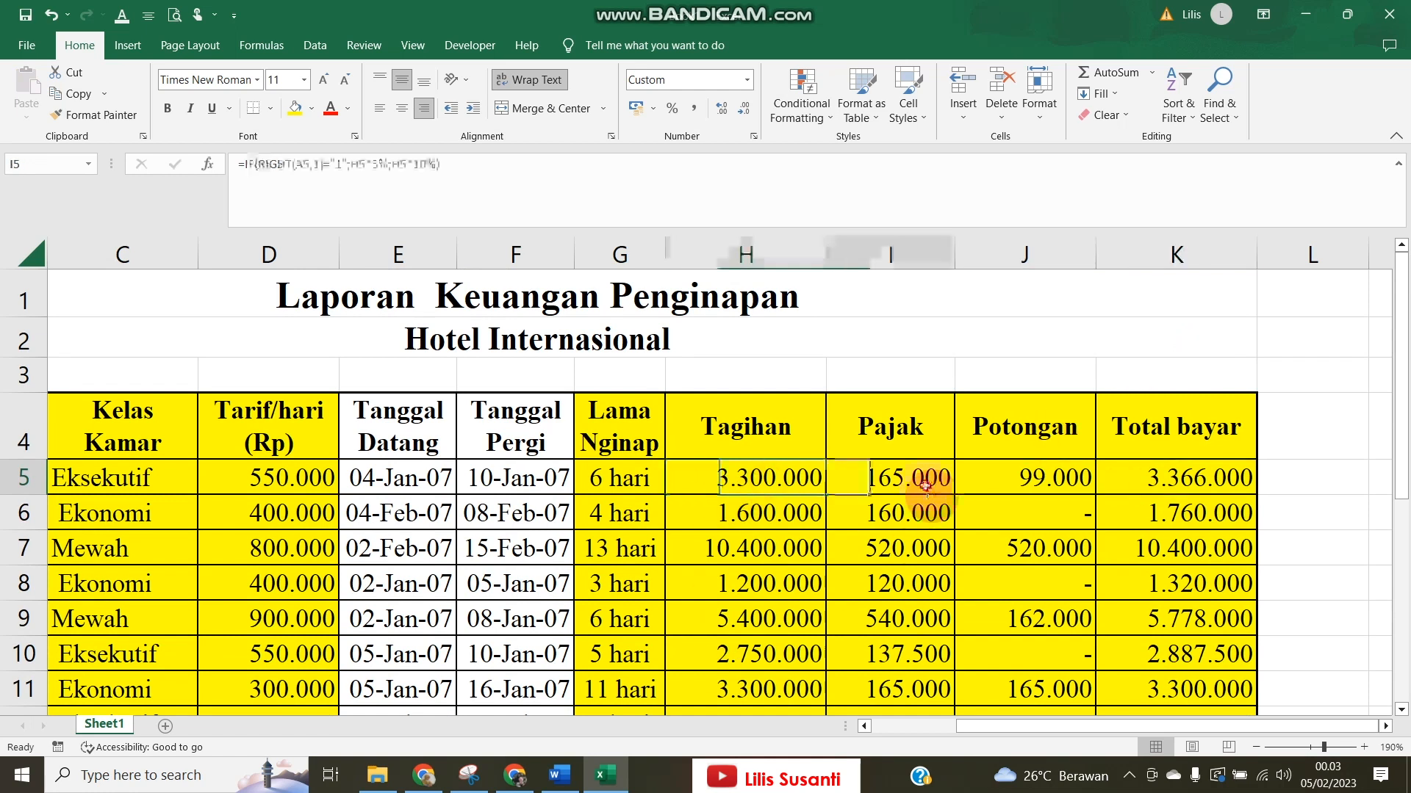
{"action": "left_click", "coordinate": [990, 484]}
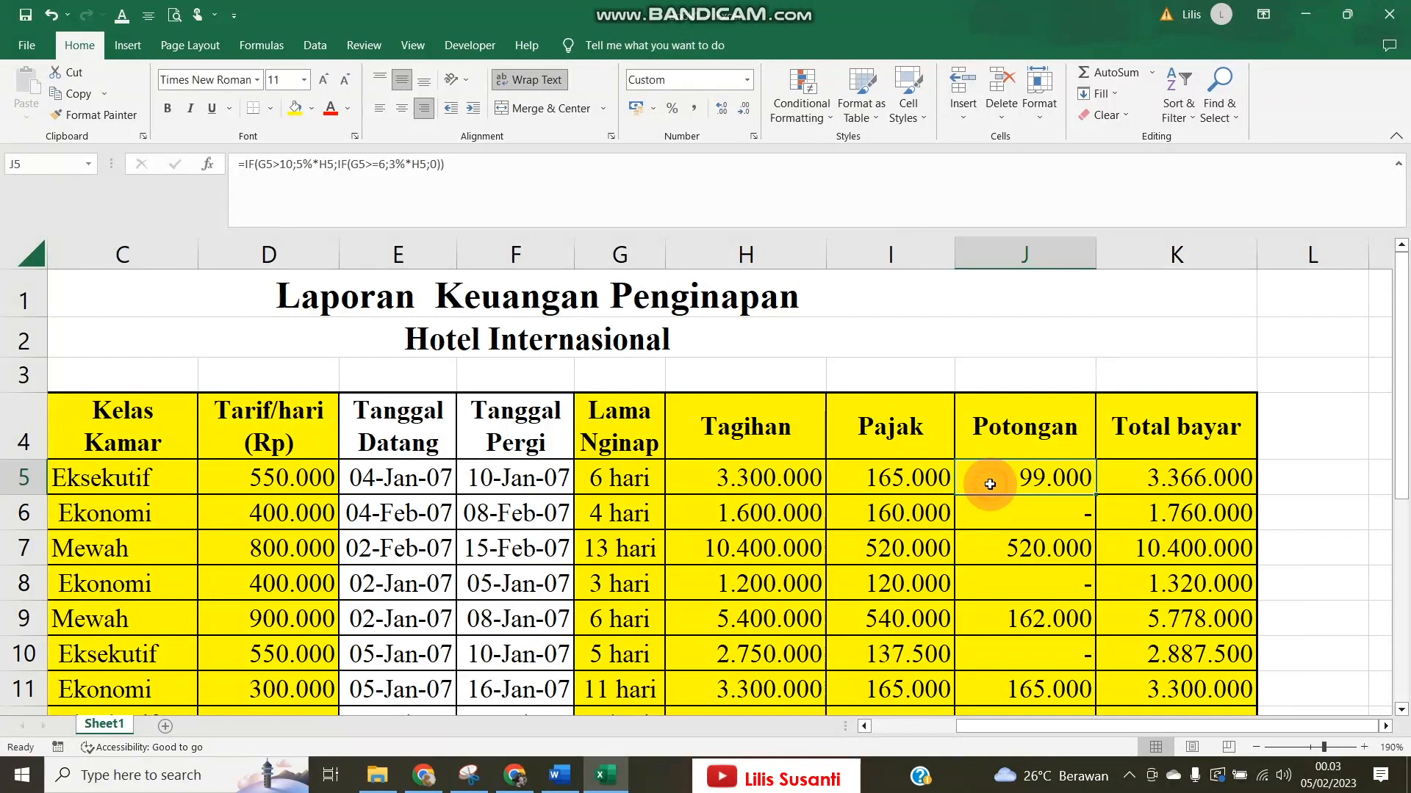
{"action": "left_click", "coordinate": [1192, 479]}
{"action": "double_click", "coordinate": [1193, 479]}
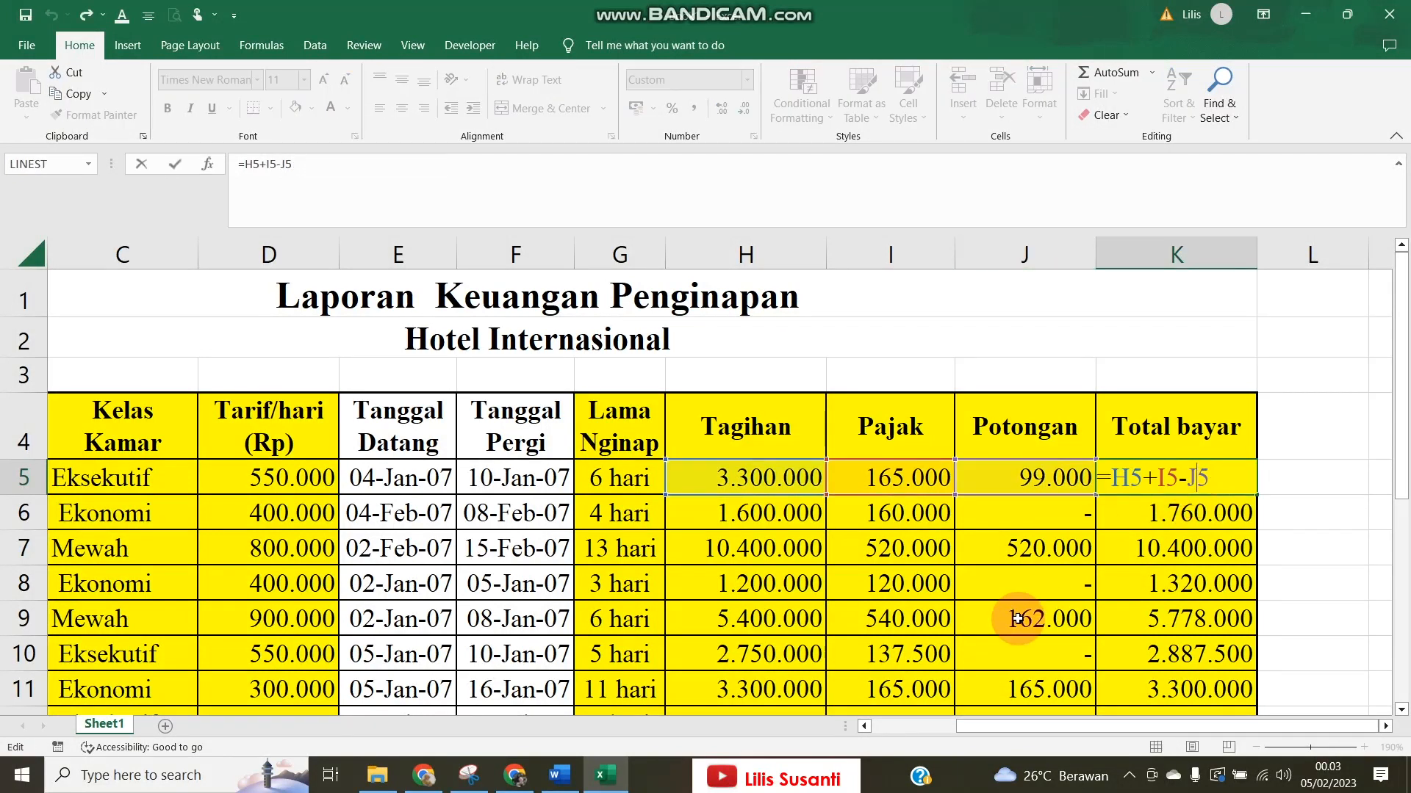
{"action": "key", "text": "Return"}
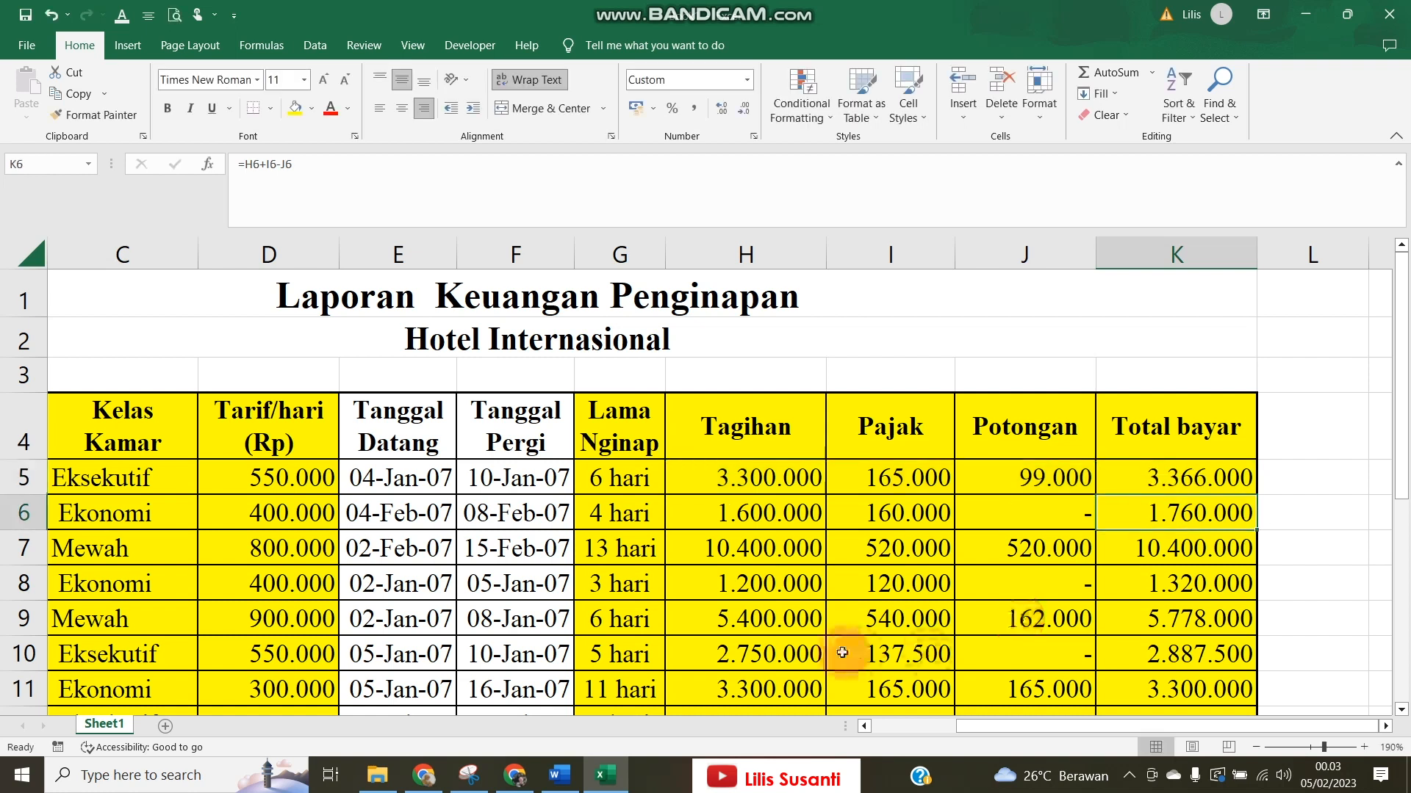
{"action": "key", "text": "Left"}
{"action": "key", "text": "Left"}
{"action": "key", "text": "Home"}
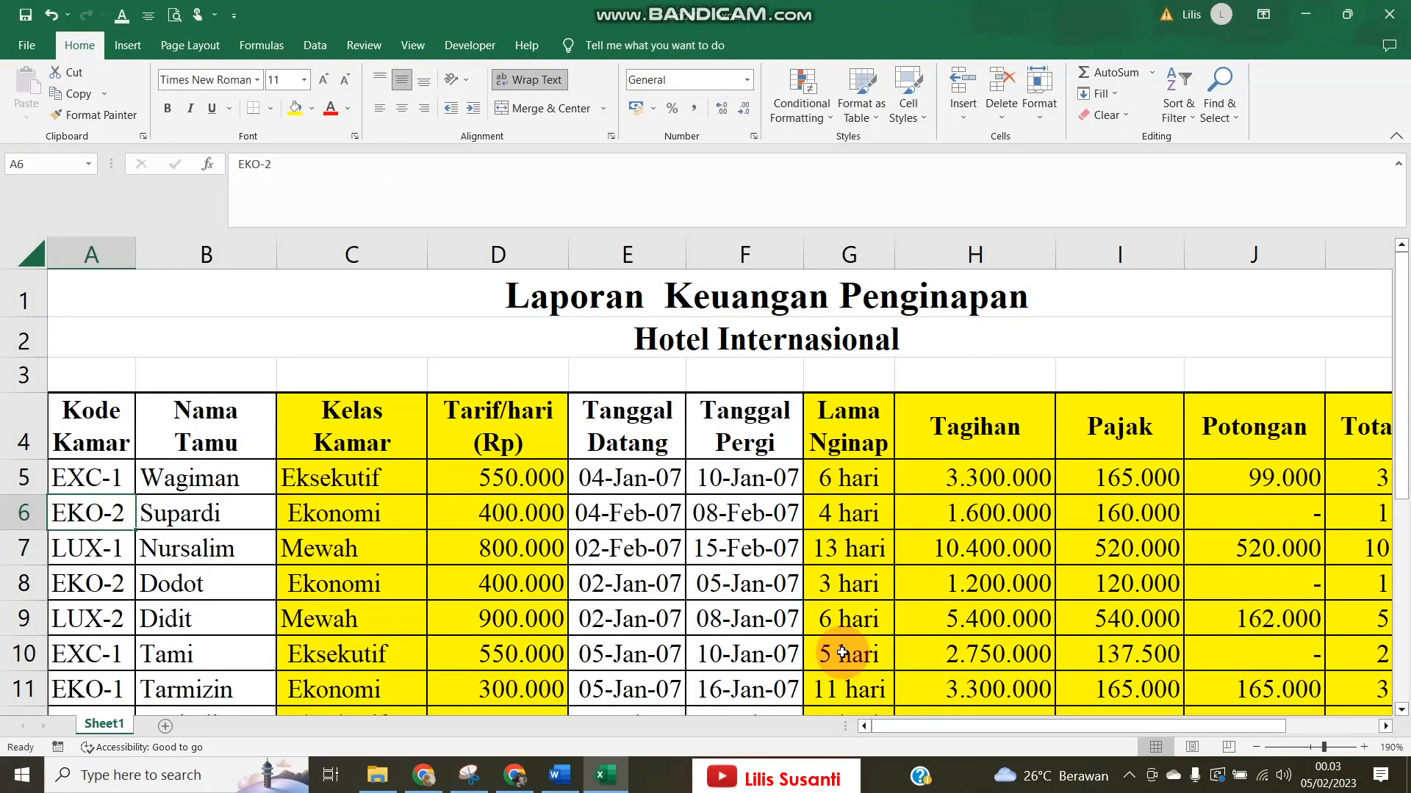
{"action": "key", "text": "Up"}
{"action": "key", "text": "Up"}
{"action": "key", "text": "Up"}
{"action": "key", "text": "Up"}
{"action": "key", "text": "Up"}
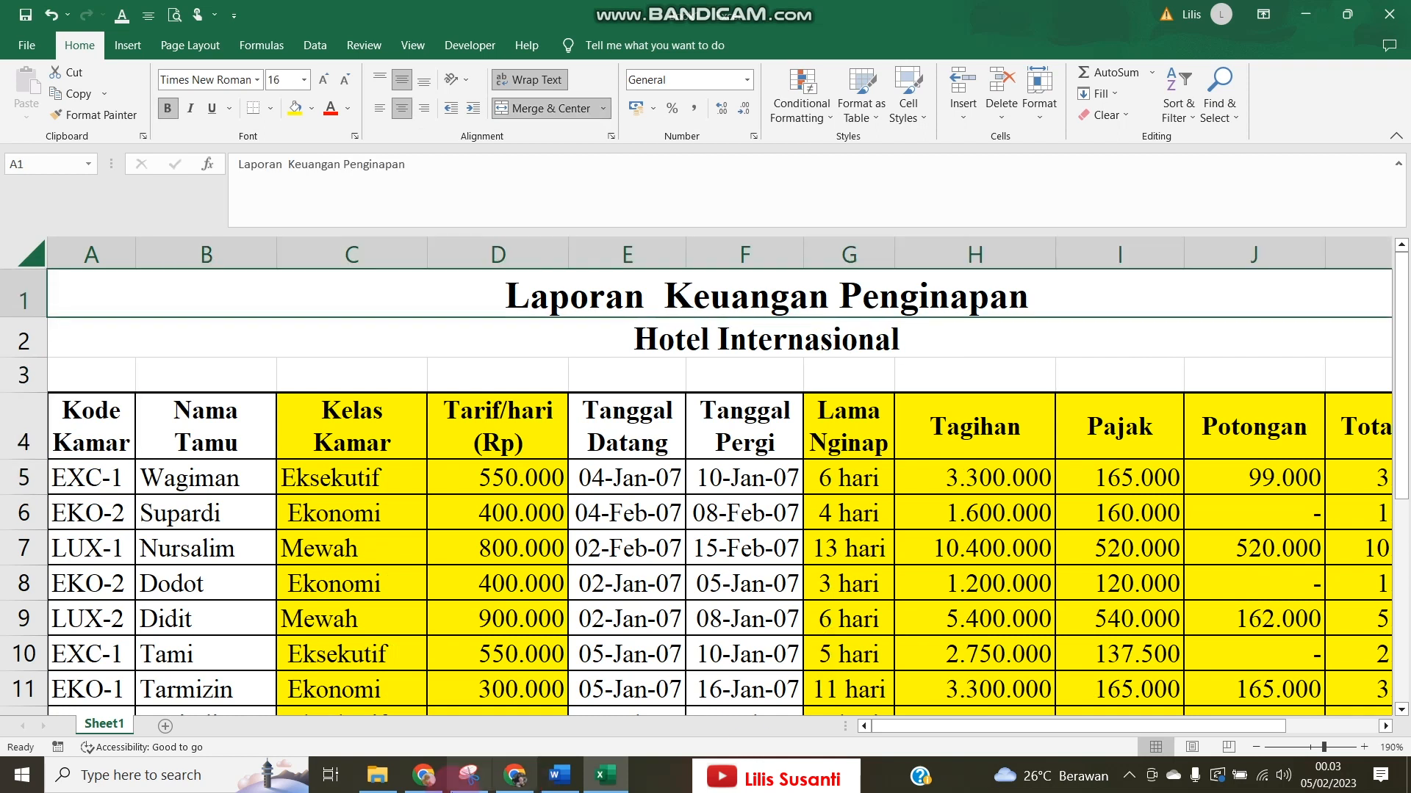
Rename the worksheet Sheet1 as No.2.
{"action": "double_click", "coordinate": [99, 724]}
{"action": "type", "text": "no.2"}
{"action": "key", "text": "Return"}
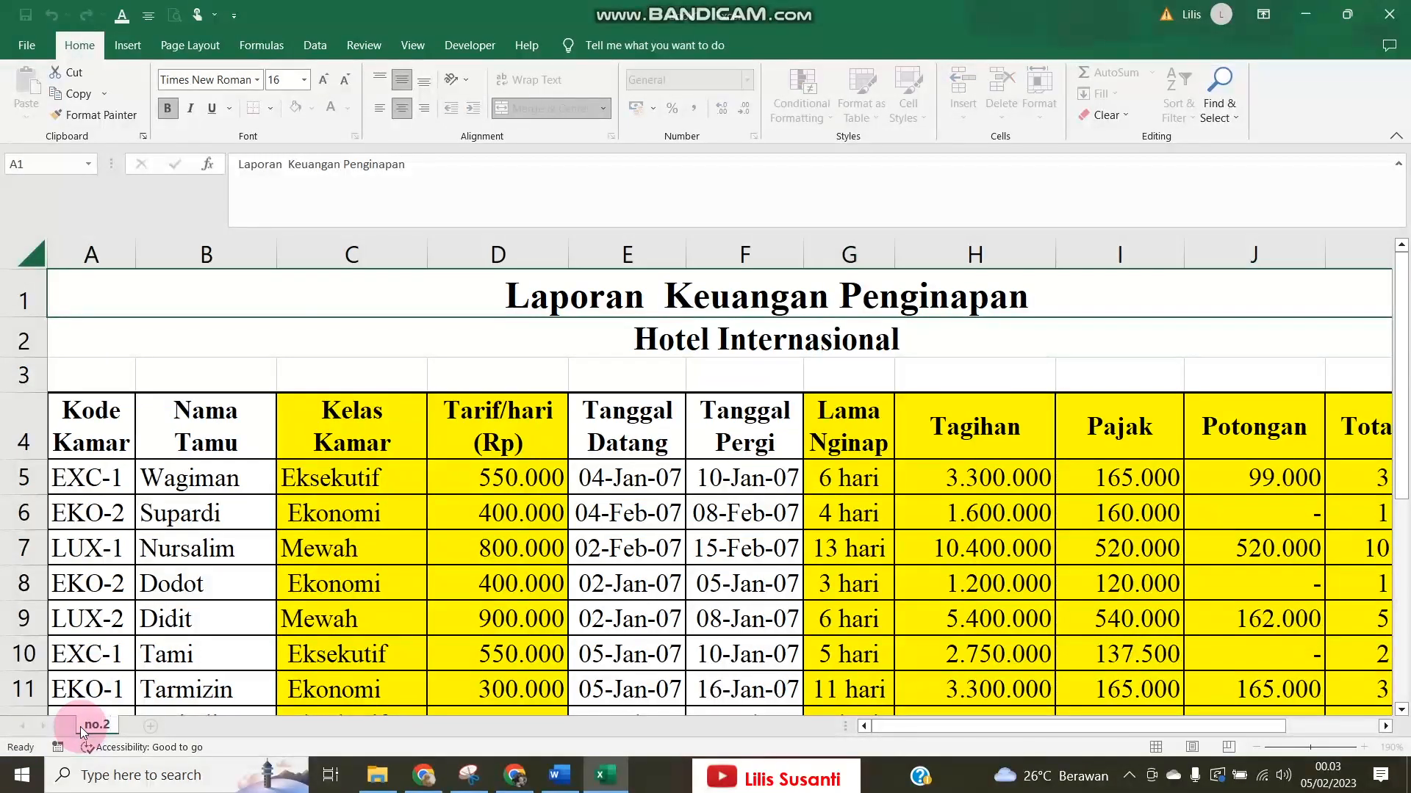
{"action": "double_click", "coordinate": [81, 727]}
{"action": "left_click", "coordinate": [92, 726]}
{"action": "key", "text": "BackSpace"}
{"action": "type", "text": "N"}
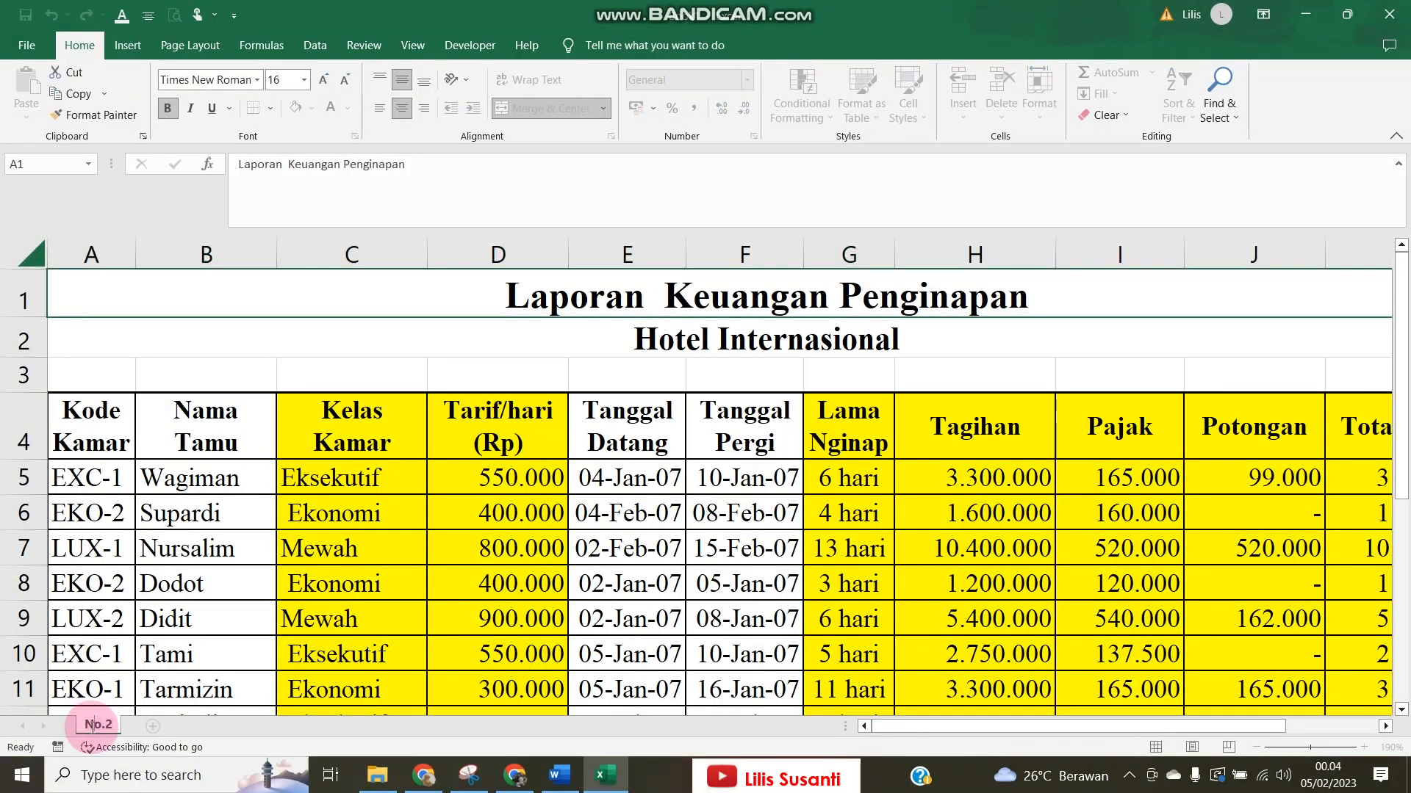
{"action": "key", "text": "Return"}
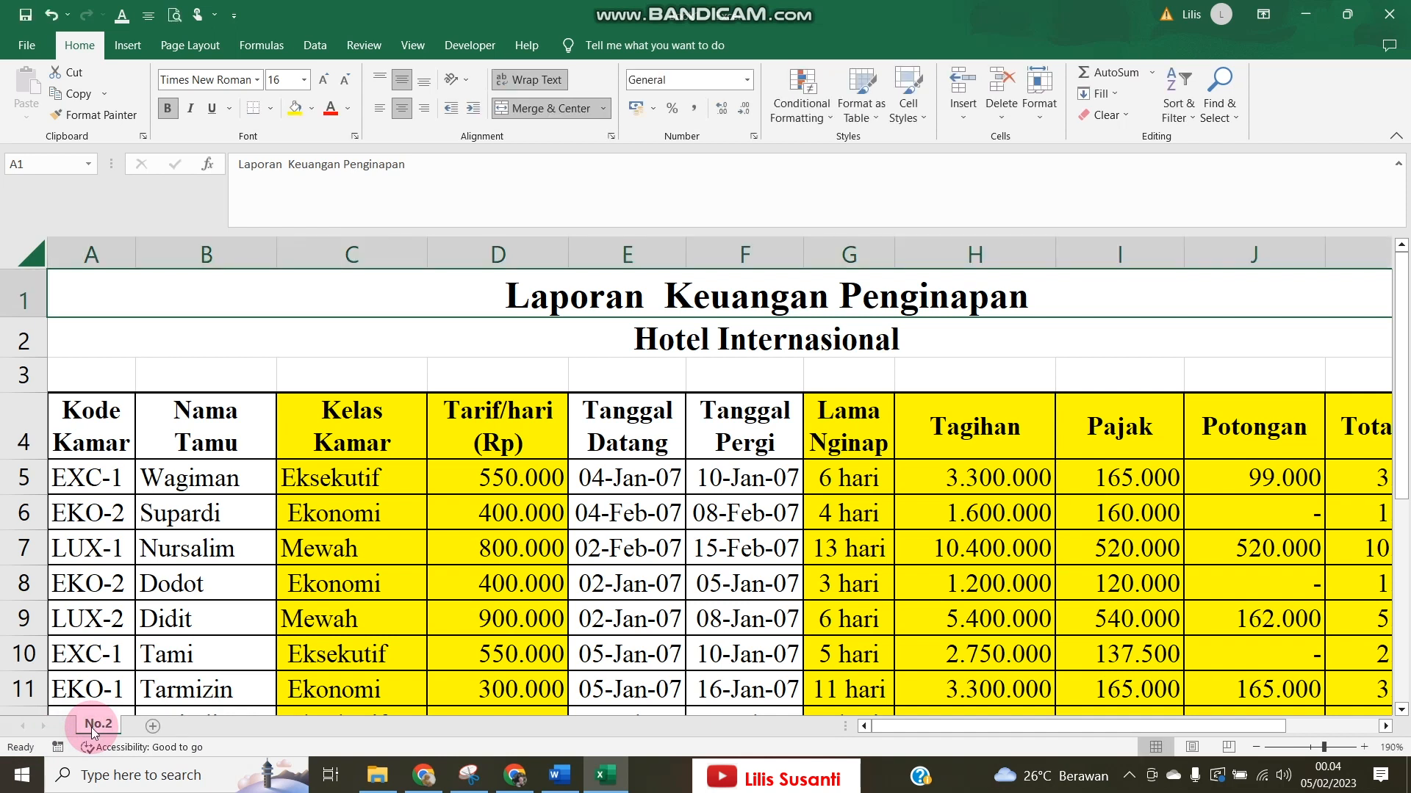
Rename the worksheet as No.1.
{"action": "double_click", "coordinate": [107, 726]}
{"action": "left_click", "coordinate": [118, 727]}
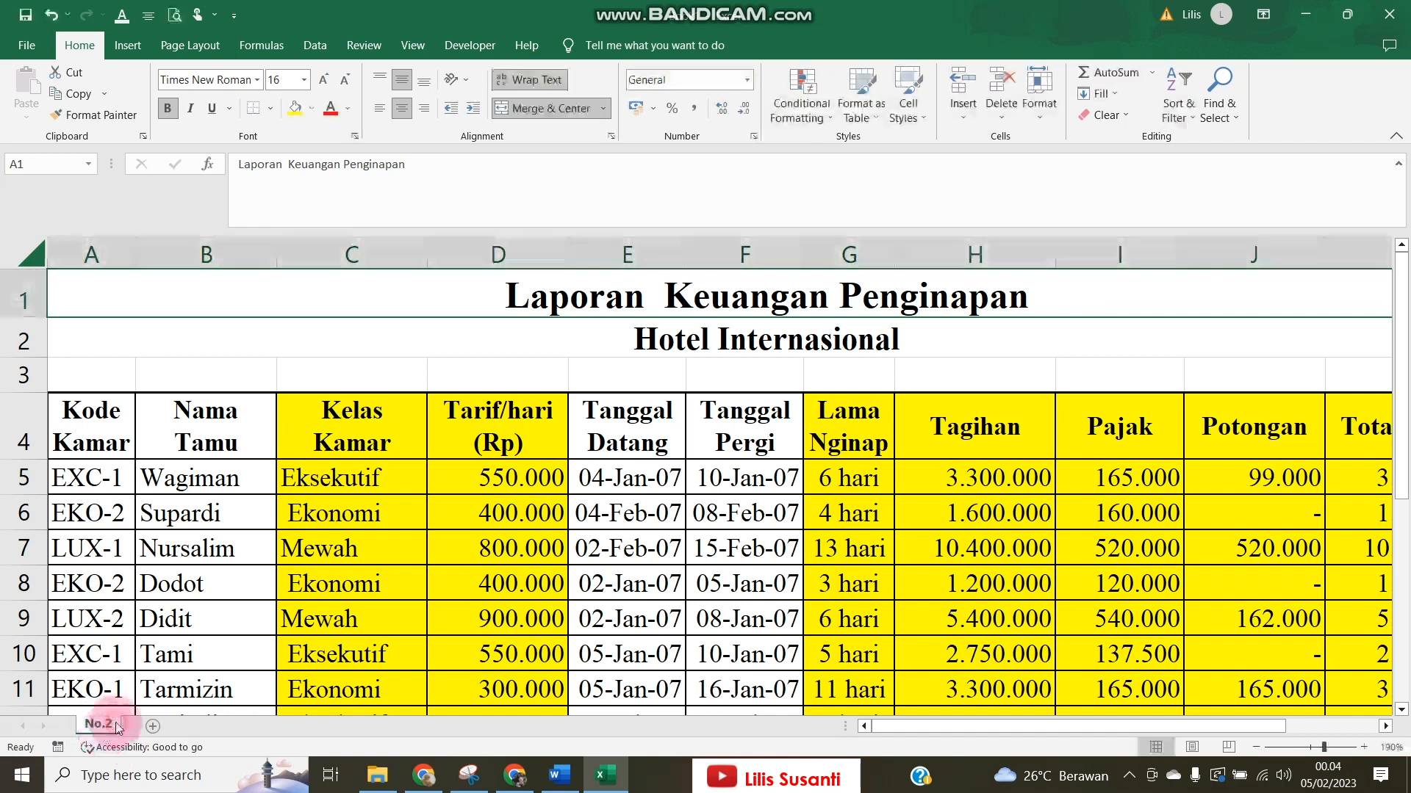
{"action": "double_click", "coordinate": [112, 726]}
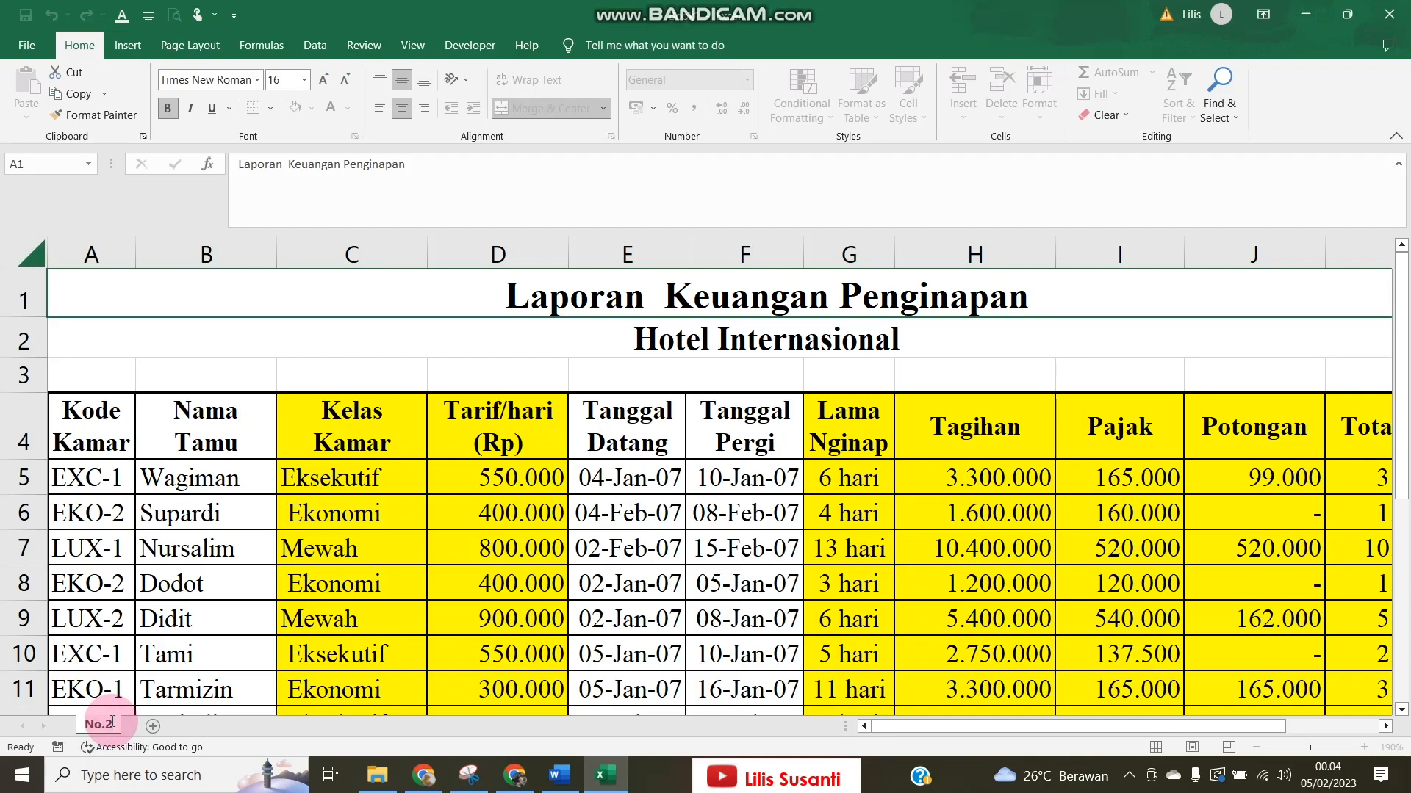
{"action": "type", "text": "No.1"}
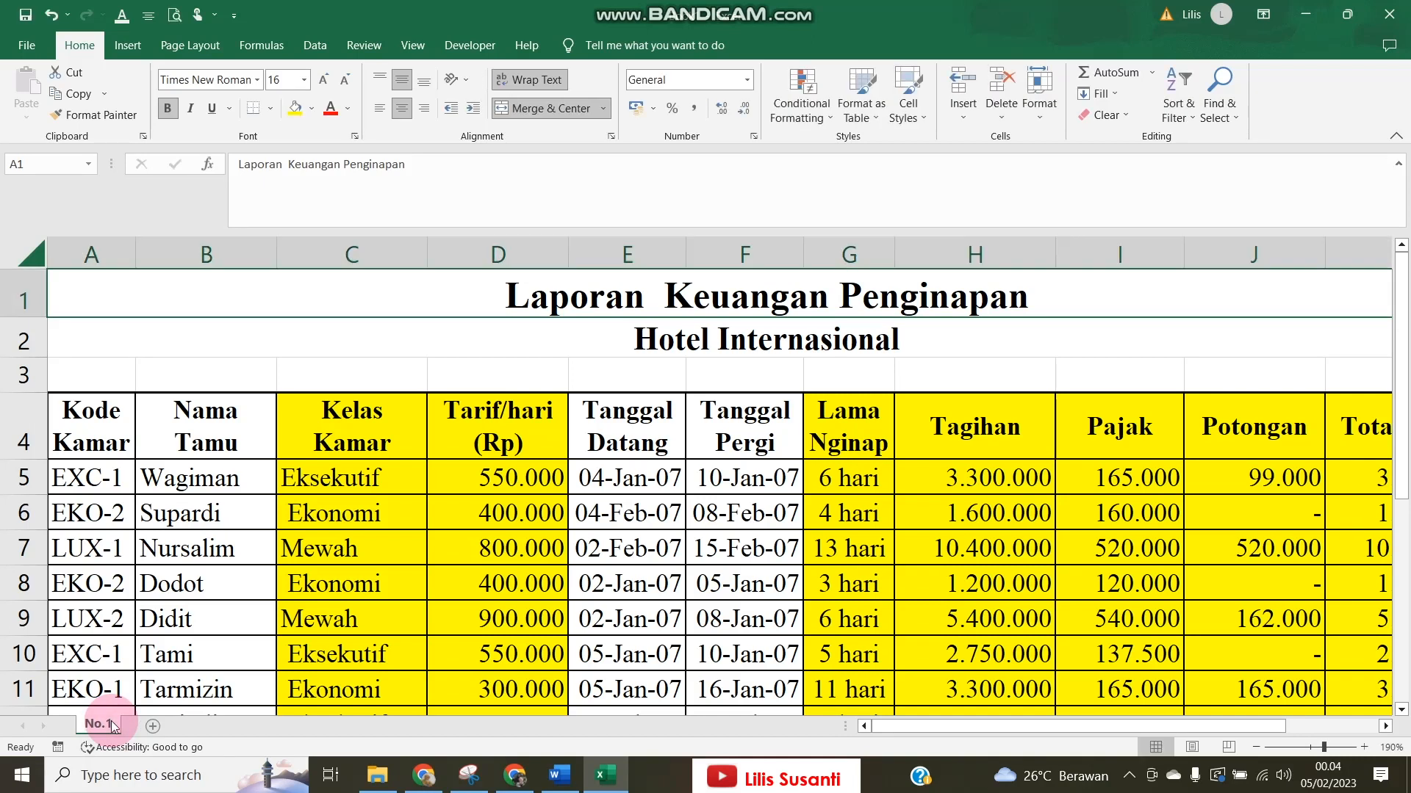
{"action": "left_click", "coordinate": [256, 592]}
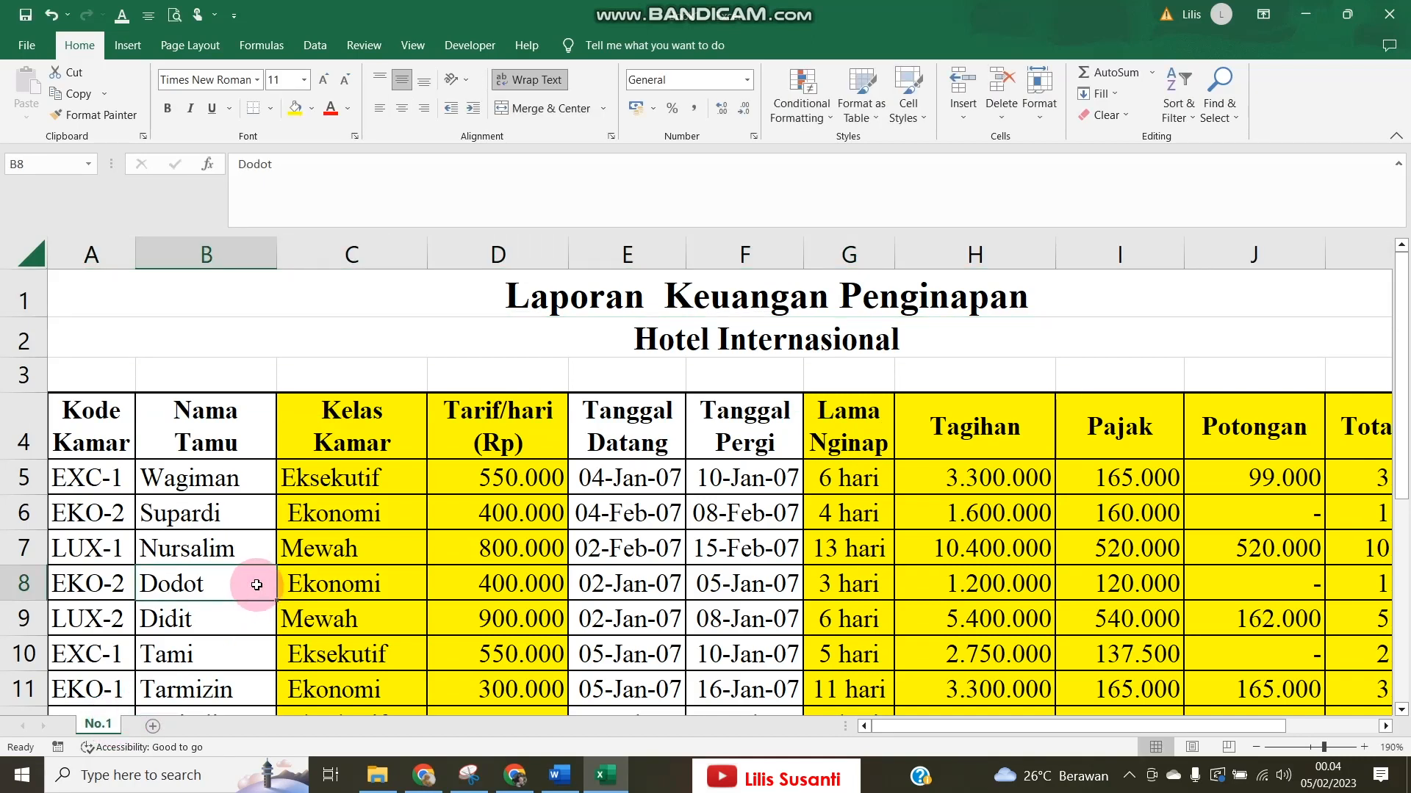